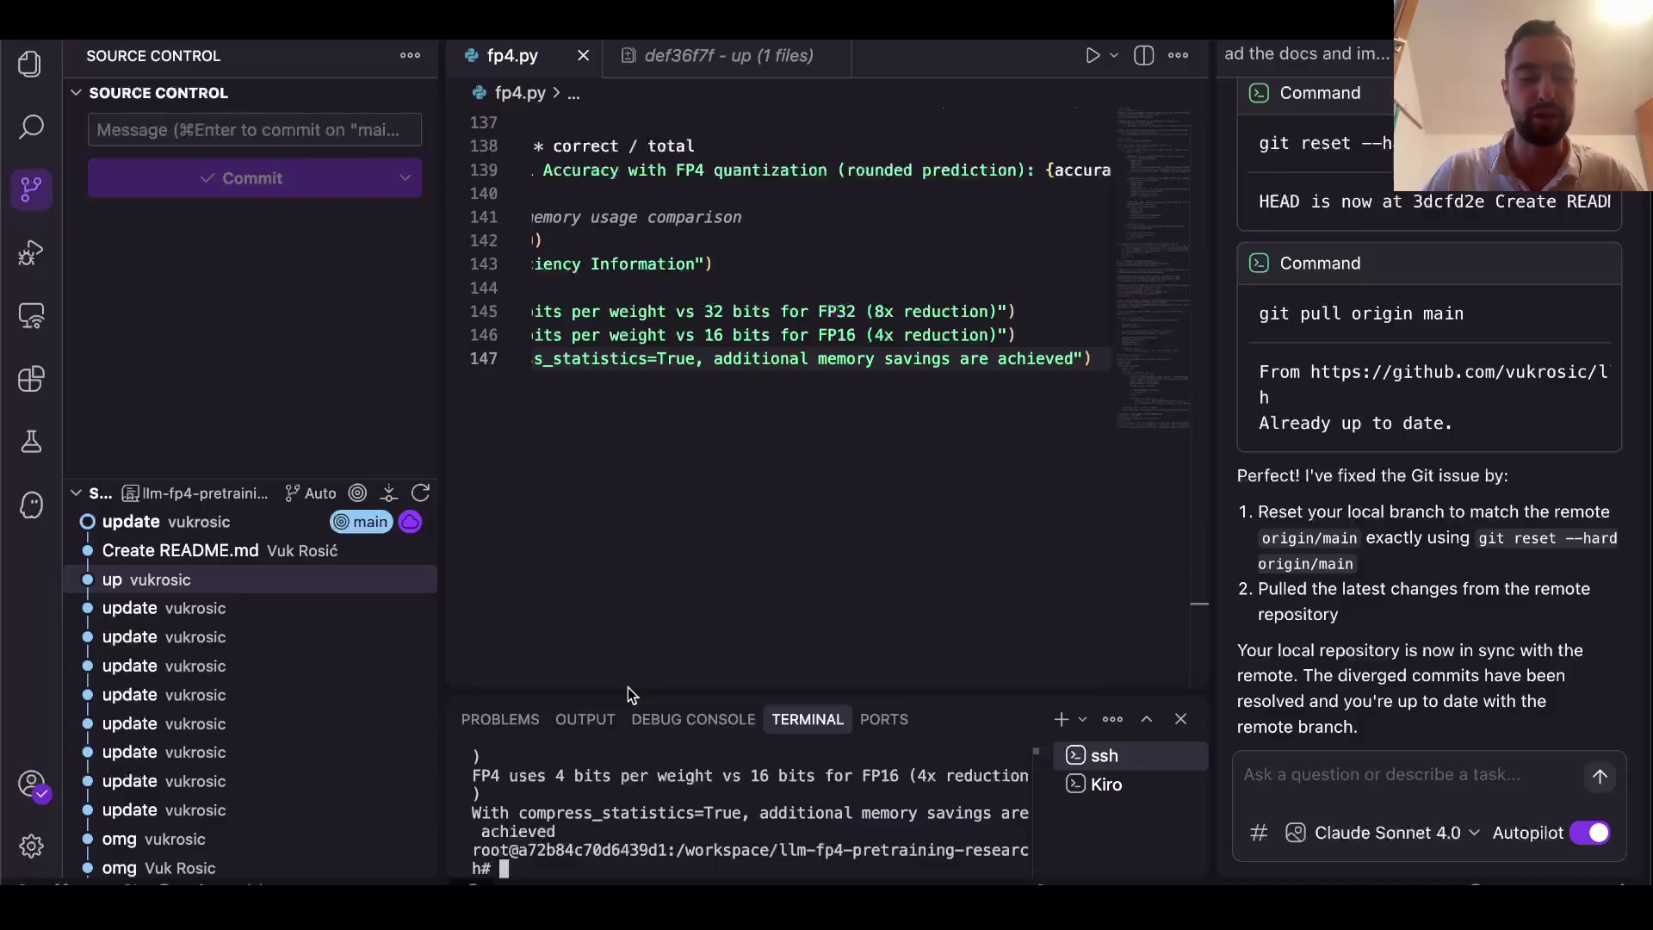
- Return to the start of fp4.py and review its torch and bitsandbytes imports
mouse_move(422, 698)
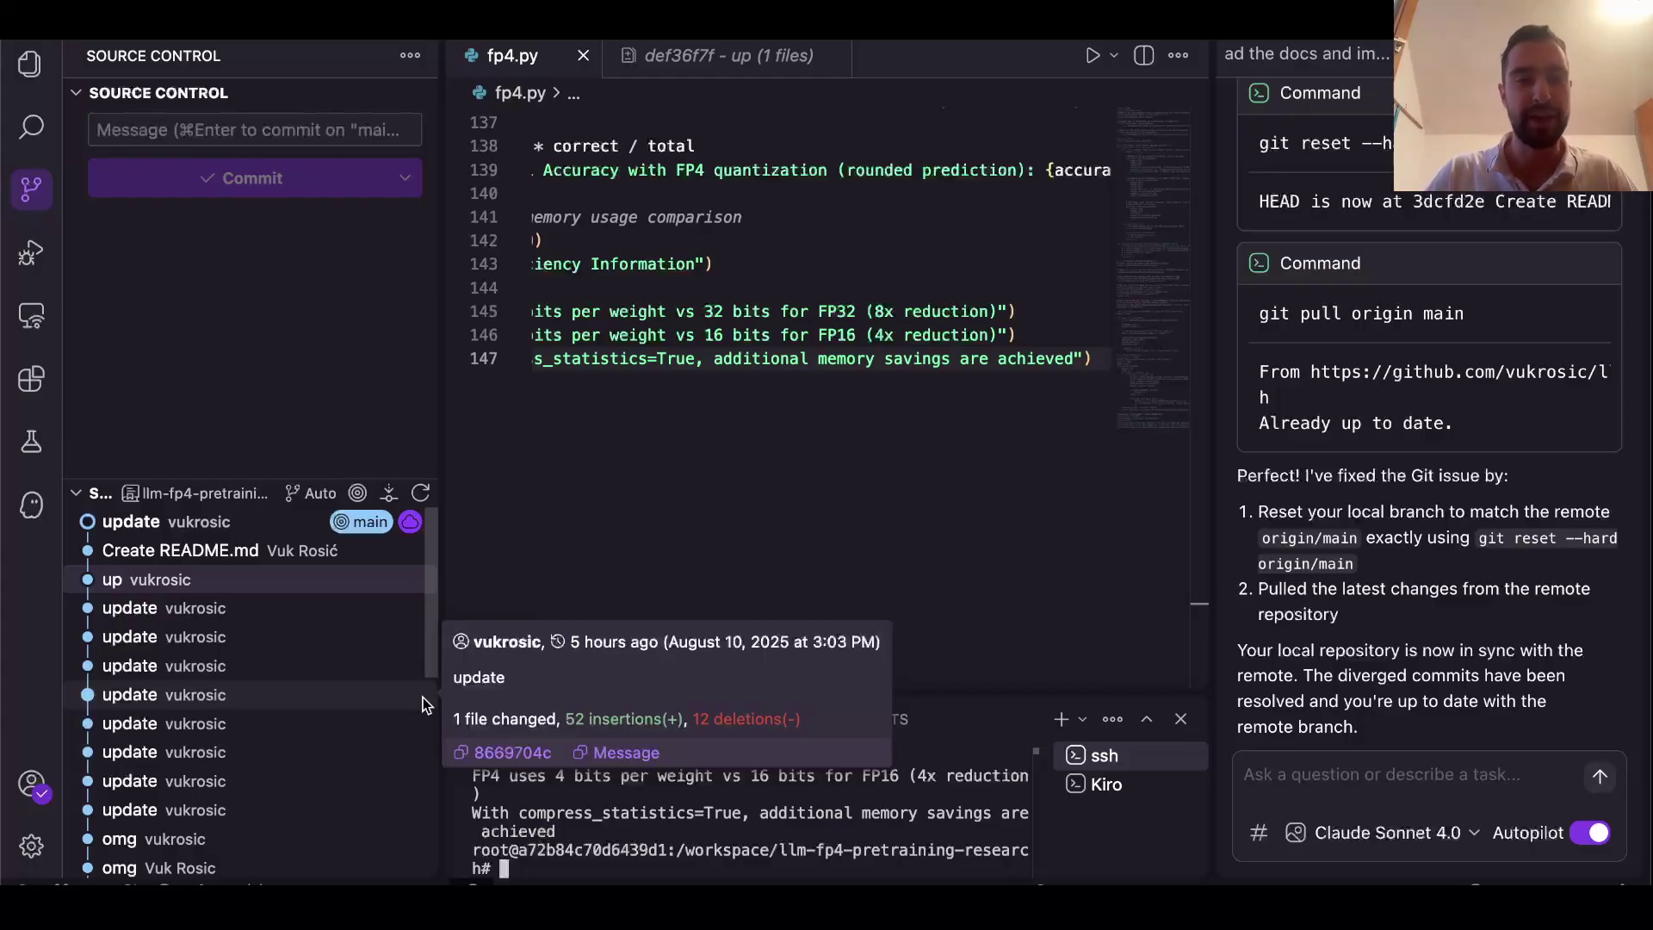
scroll(747, 396, "left", 5)
scroll(748, 398, "up", 20)
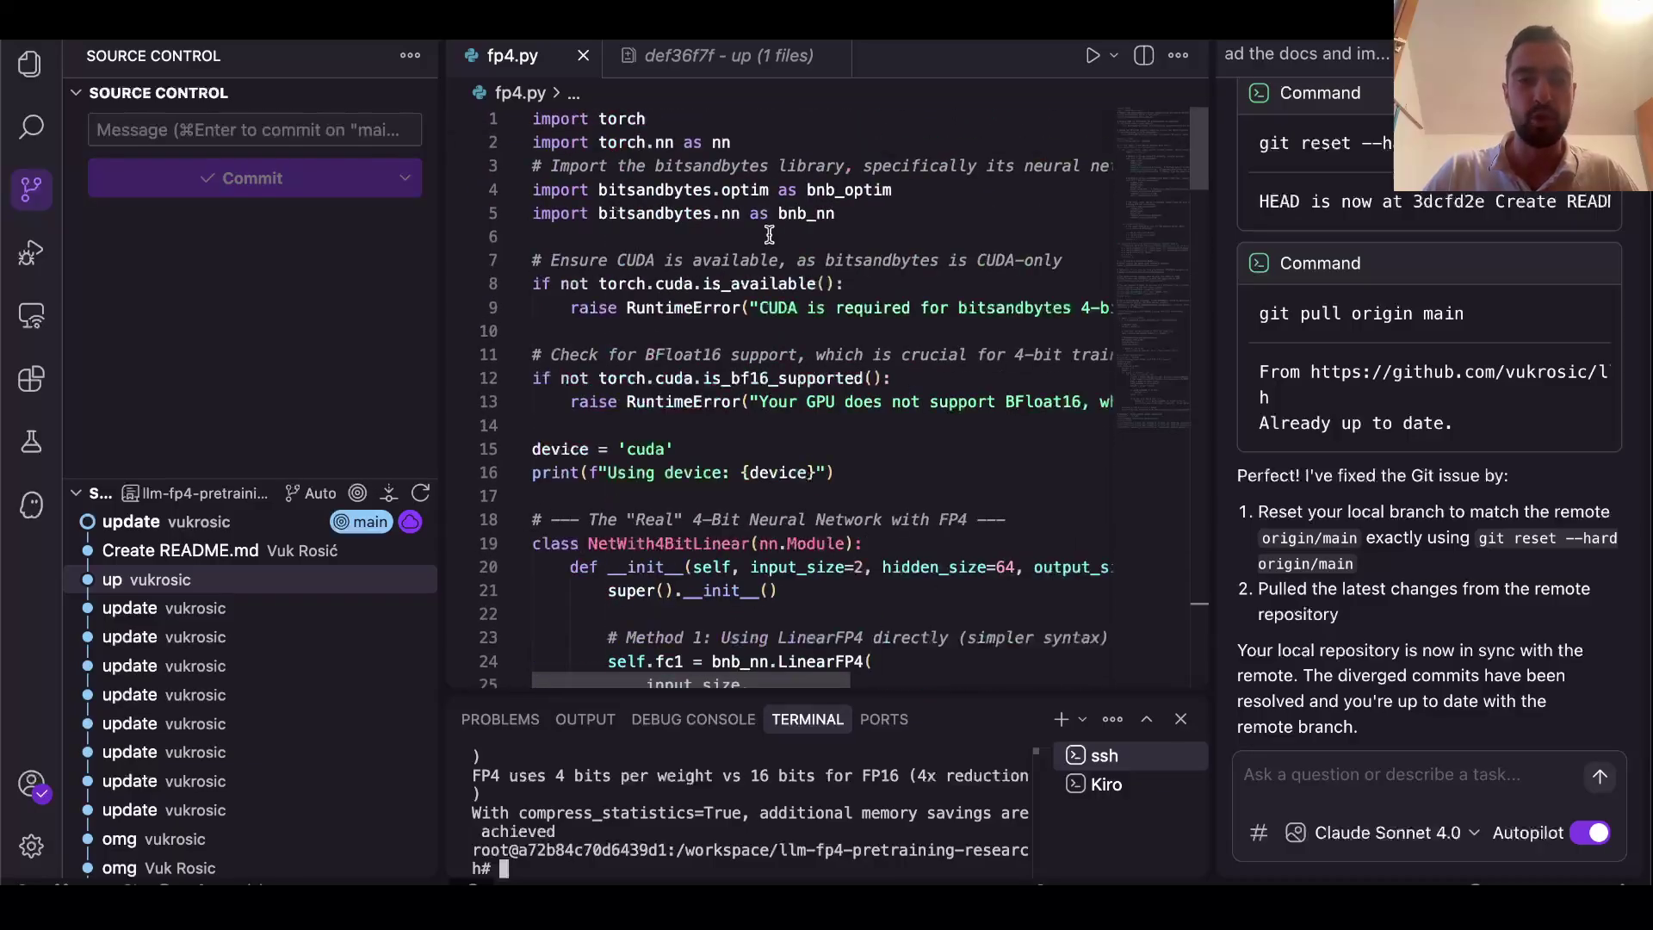
left_click(682, 124)
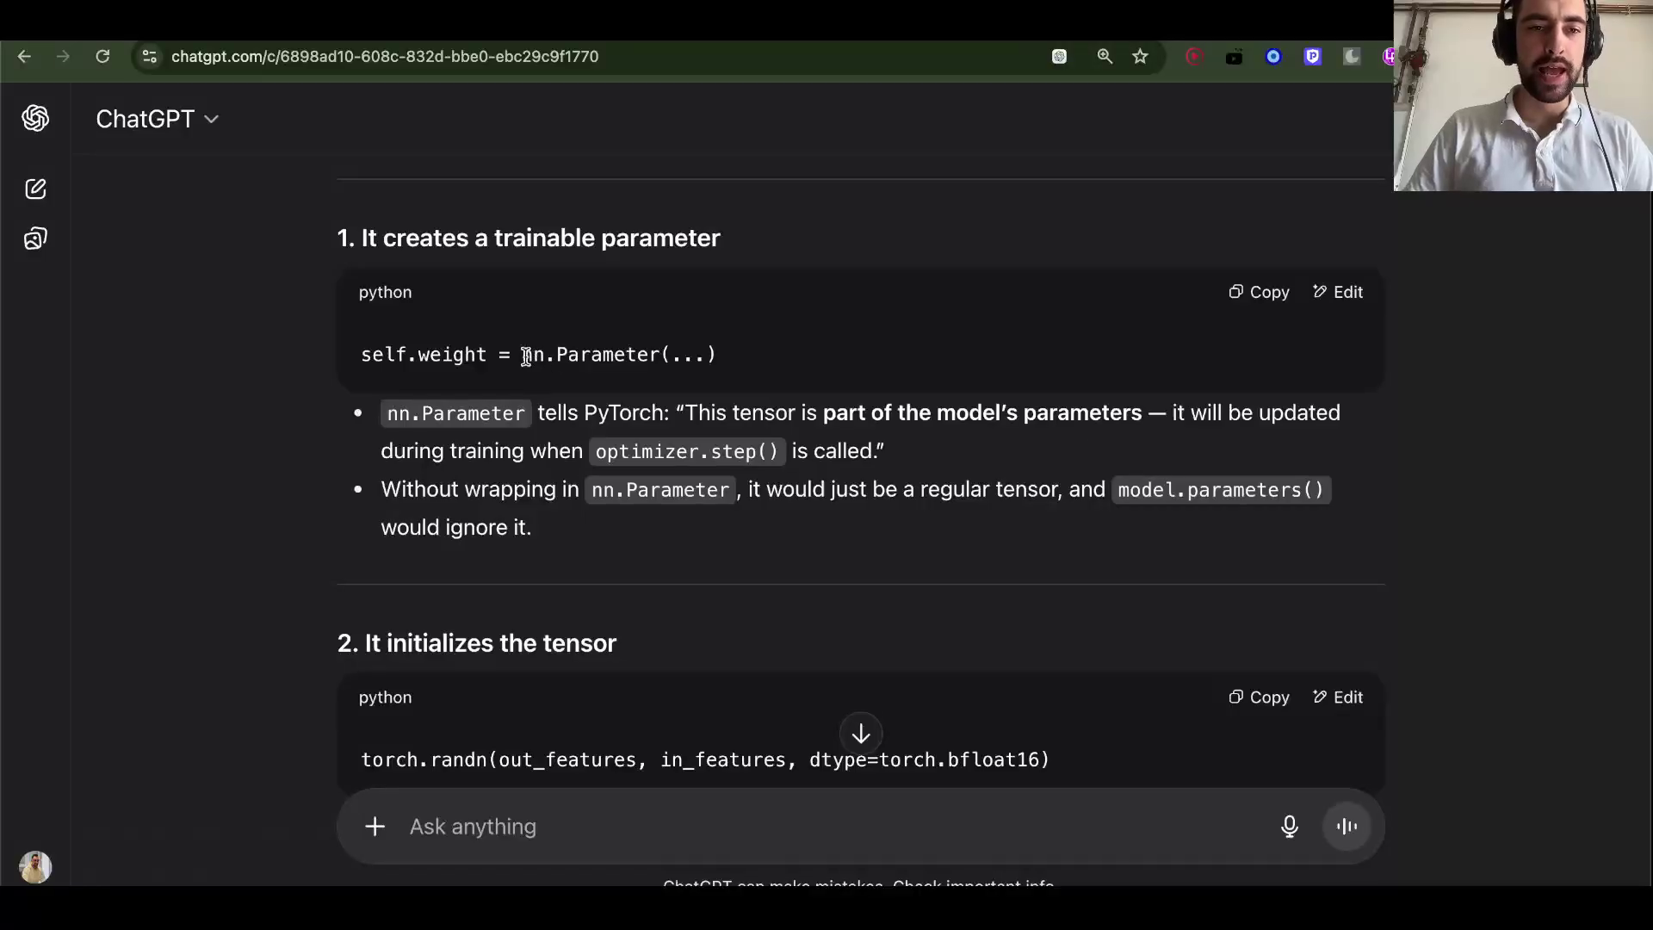
- In the ChatGPT explanation, highlight nn.Parameter and read how it makes a tensor trainable when optimizer.step() is called
left_click_drag(523, 357, 660, 358)
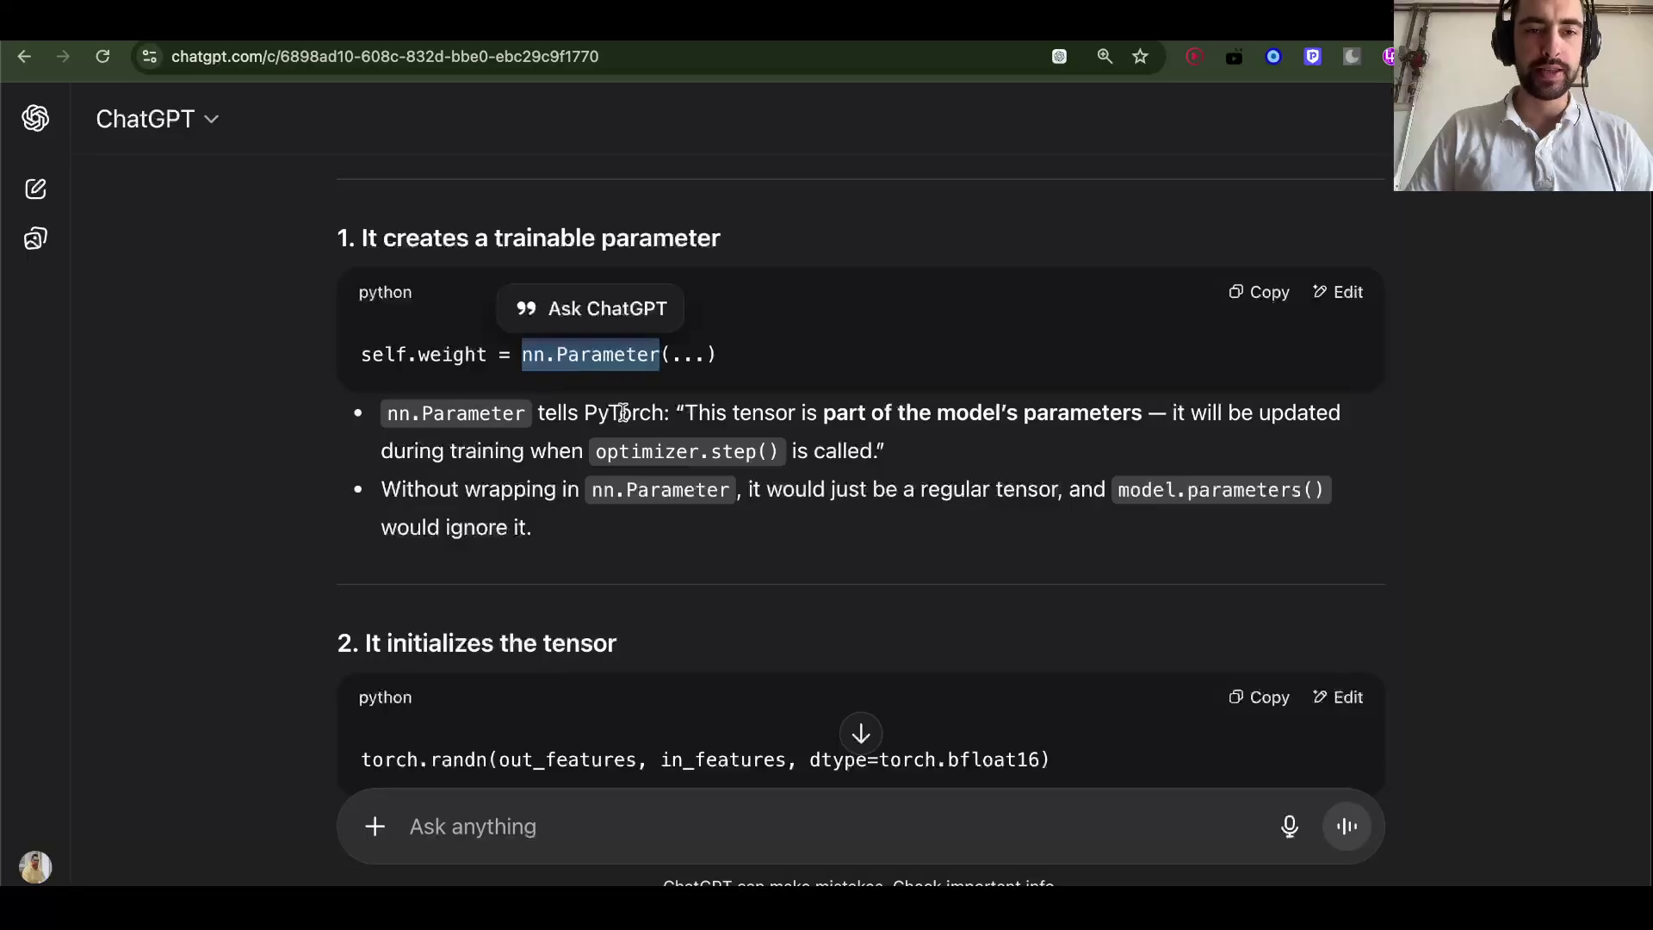
left_click_drag(619, 414, 779, 451)
left_click(779, 452)
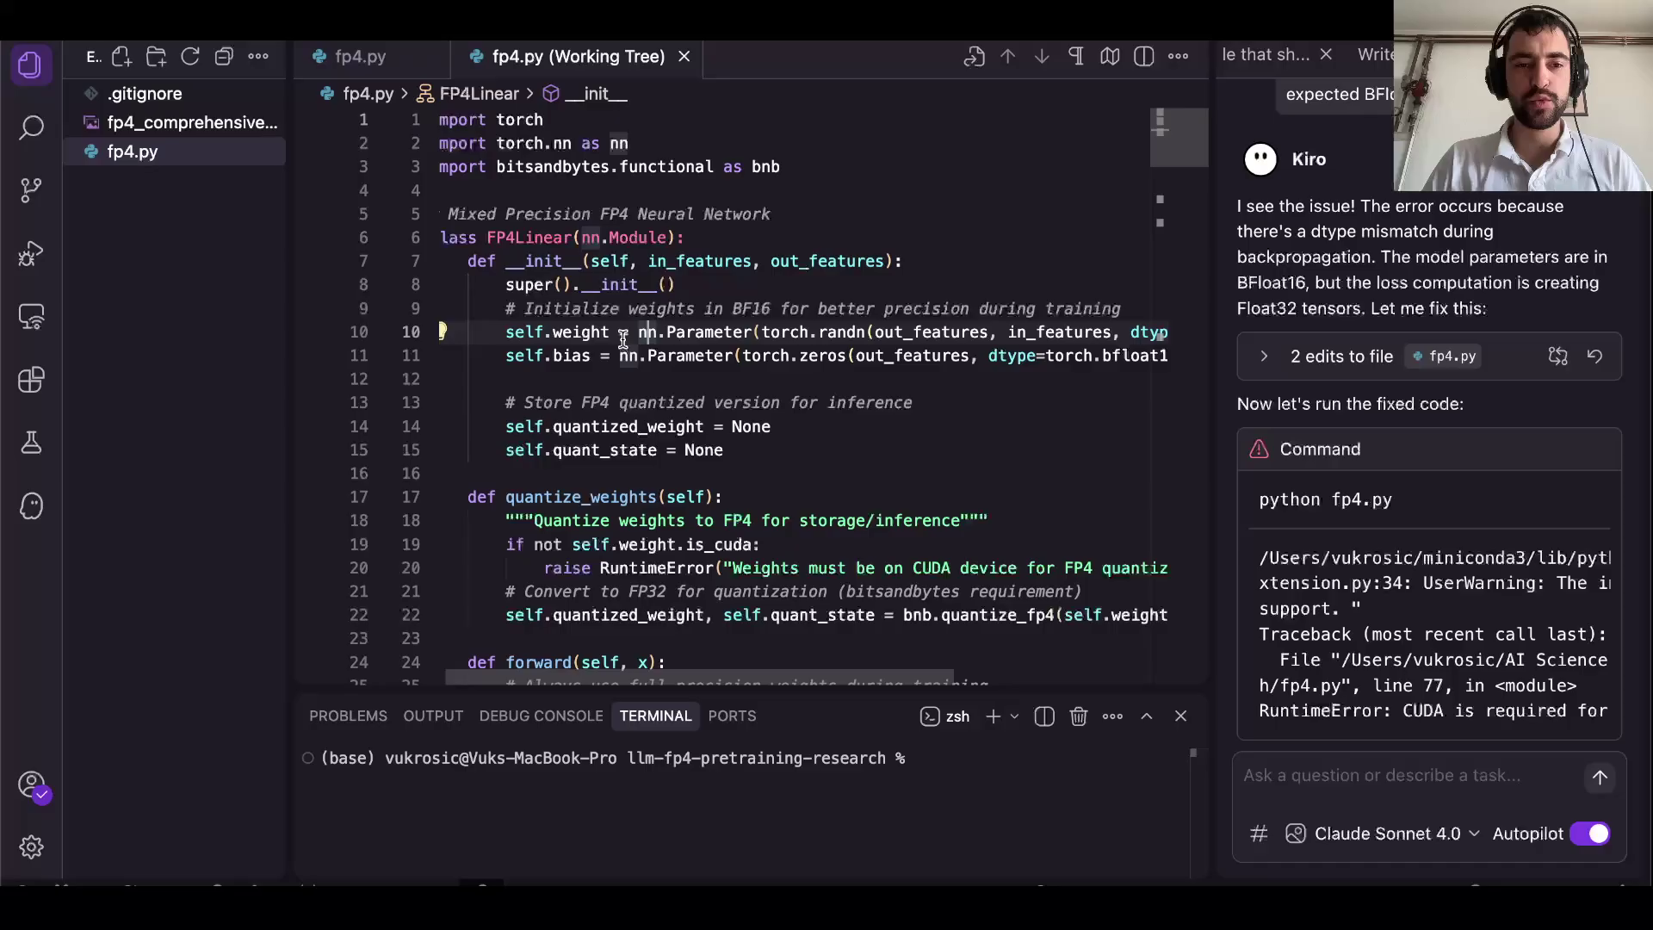
- In the fp4.py editor, examine nn.Parameter and the out_features and in_features arguments of the self.weight definition
left_click(723, 331)
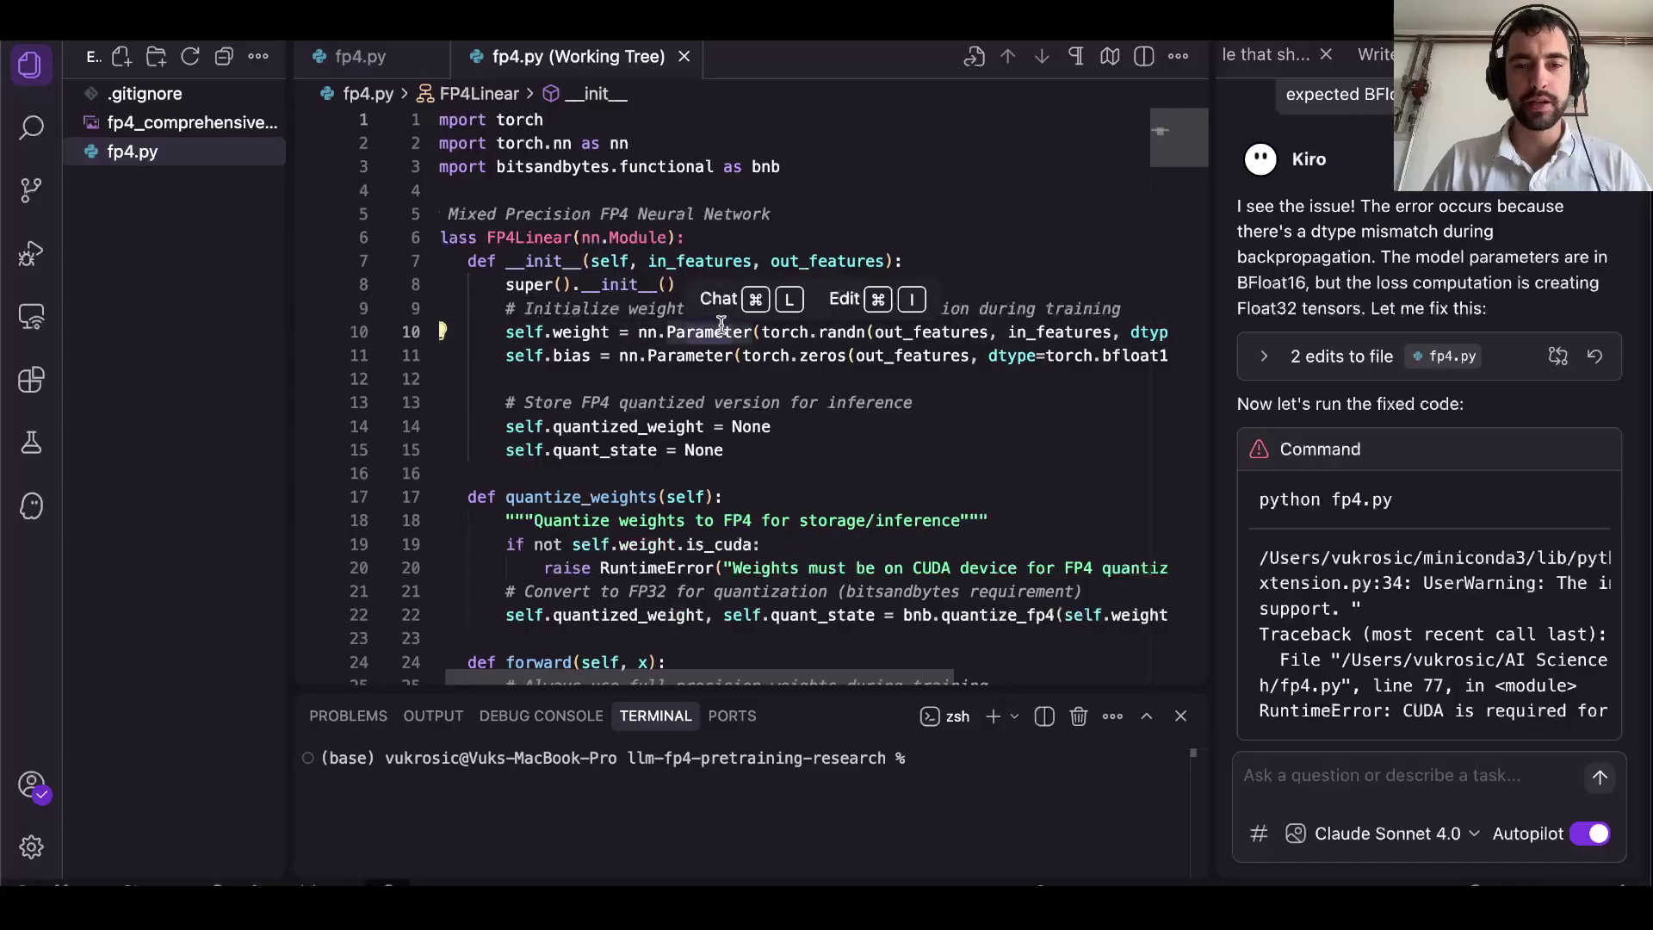
scroll(722, 334, "right", 3)
left_click(678, 328)
left_click_drag(640, 326, 740, 326)
scroll(740, 328, "right", 2)
left_click(745, 328)
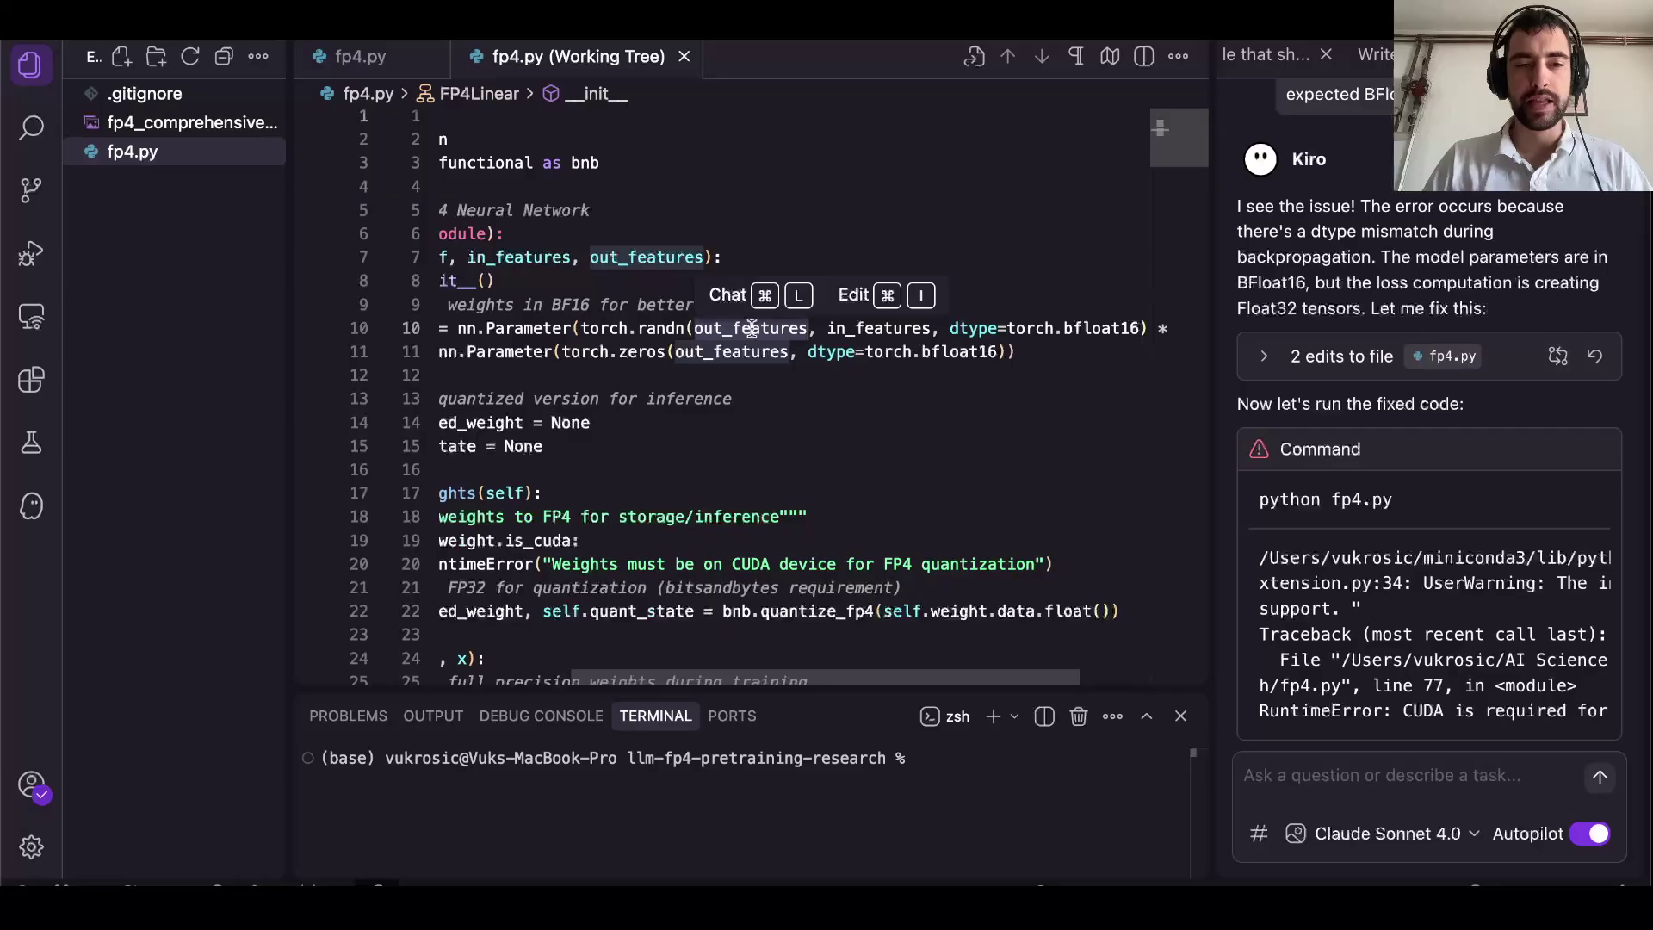
left_click(928, 328)
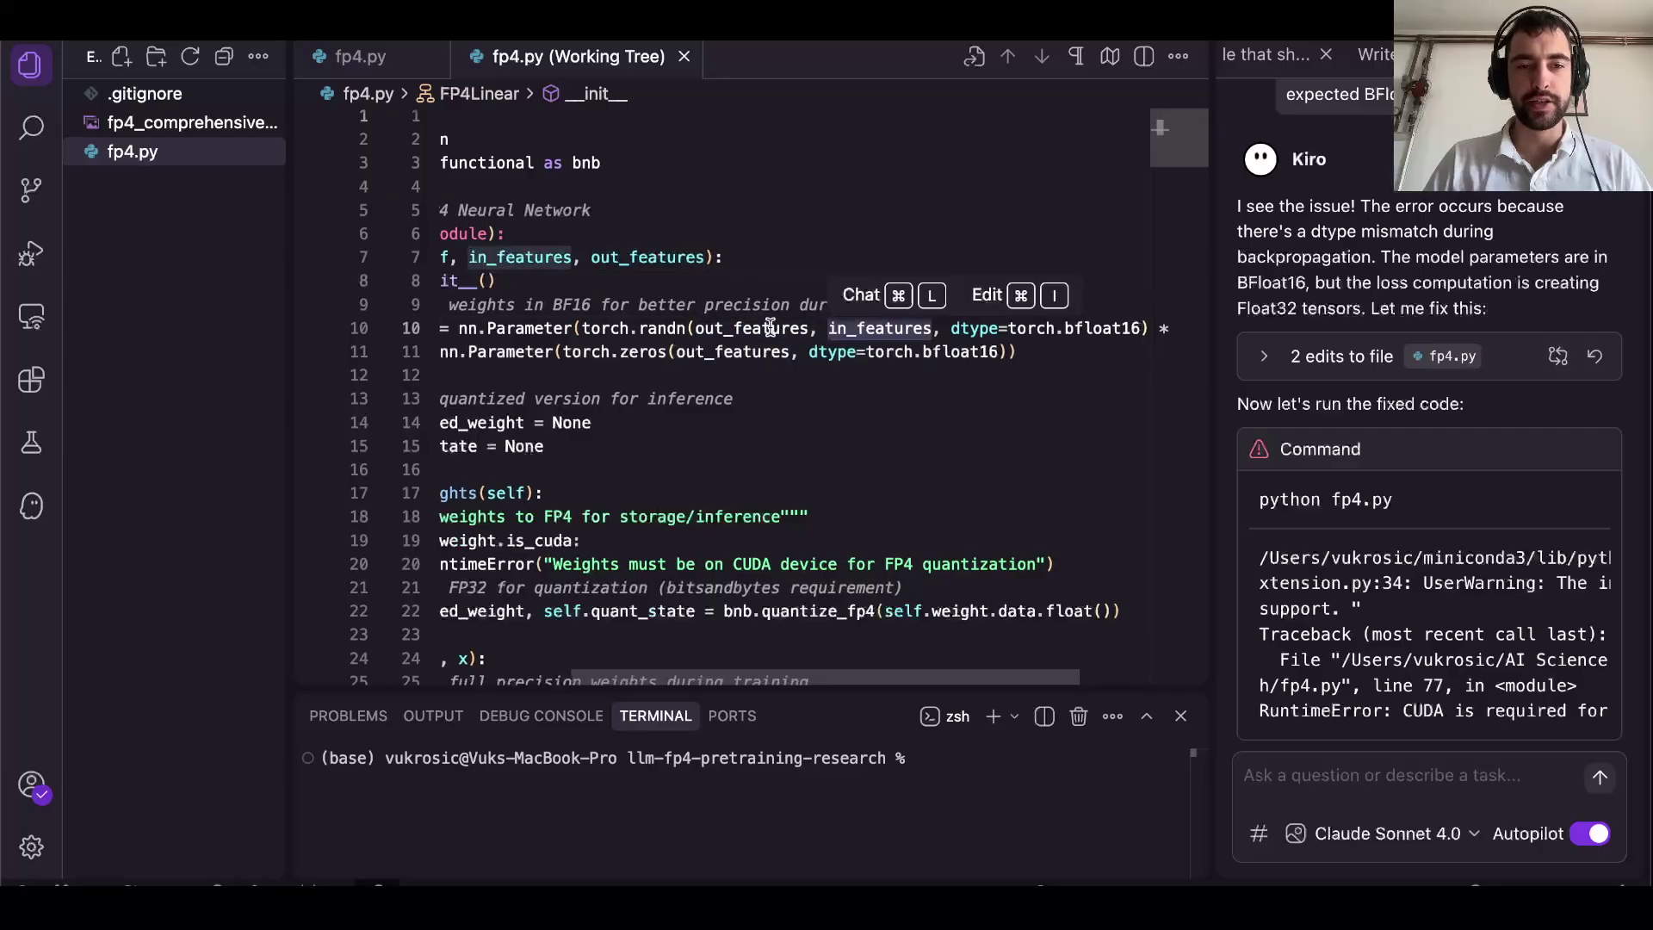
- Examine the bfloat16 dtype and the 0.1 multiplier at the end of the self.weight line
scroll(770, 328, "left", 3)
scroll(770, 328, "left", 2)
scroll(732, 327, "right", 5)
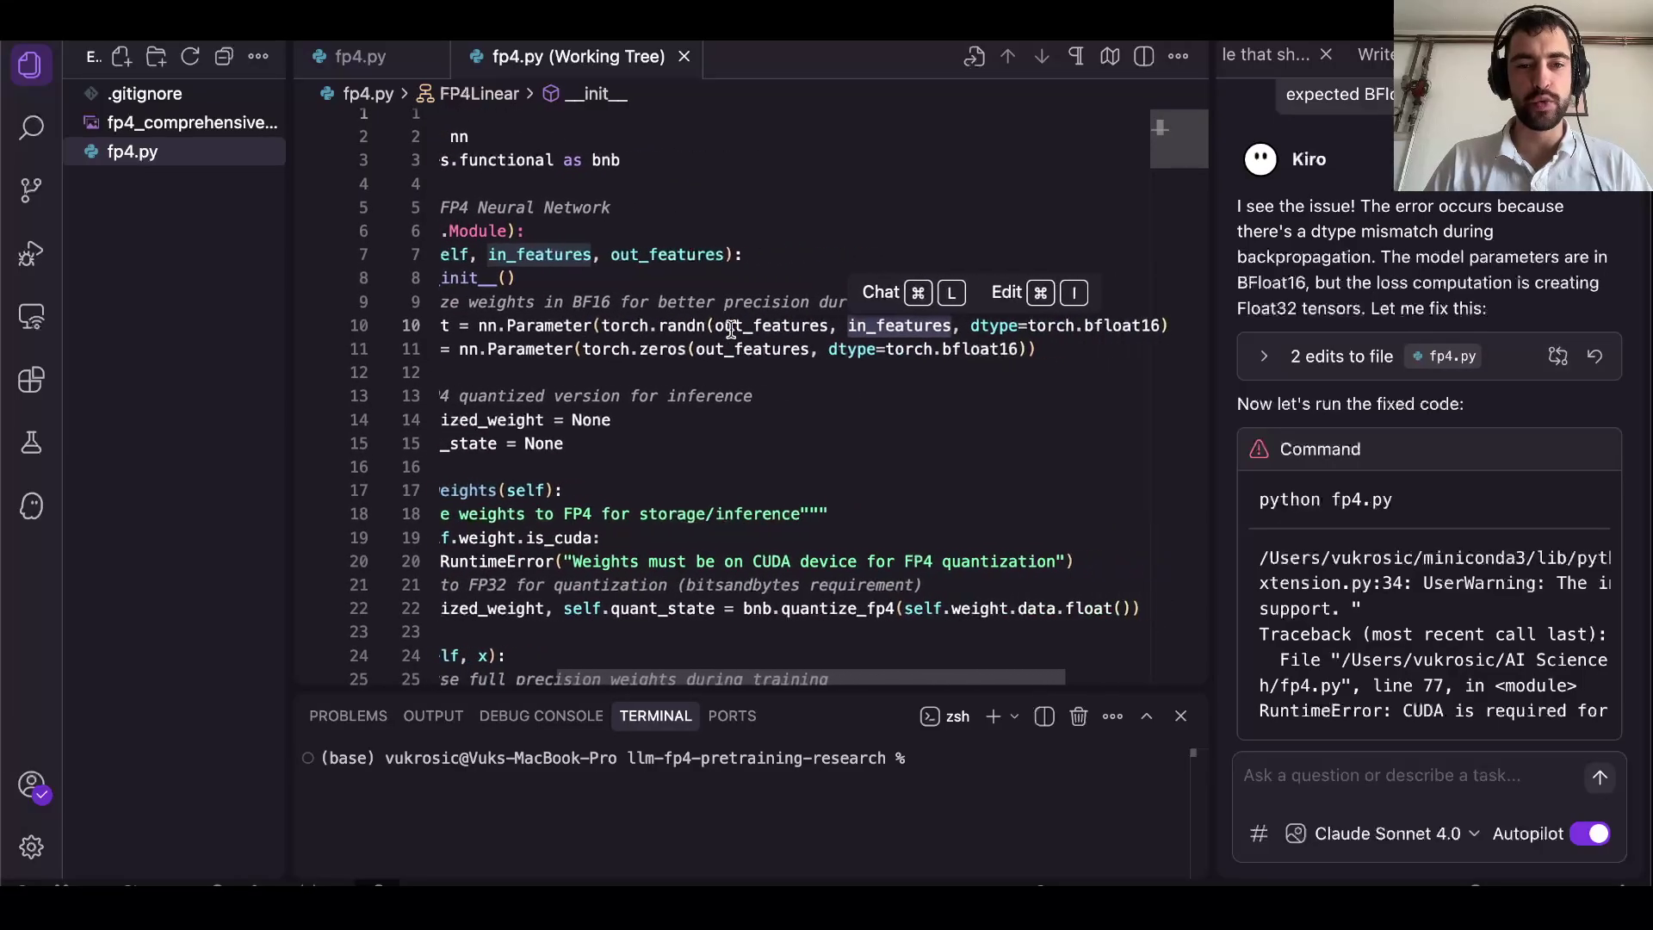
left_click(701, 327)
scroll(701, 327, "right", 2)
double_click(1030, 319)
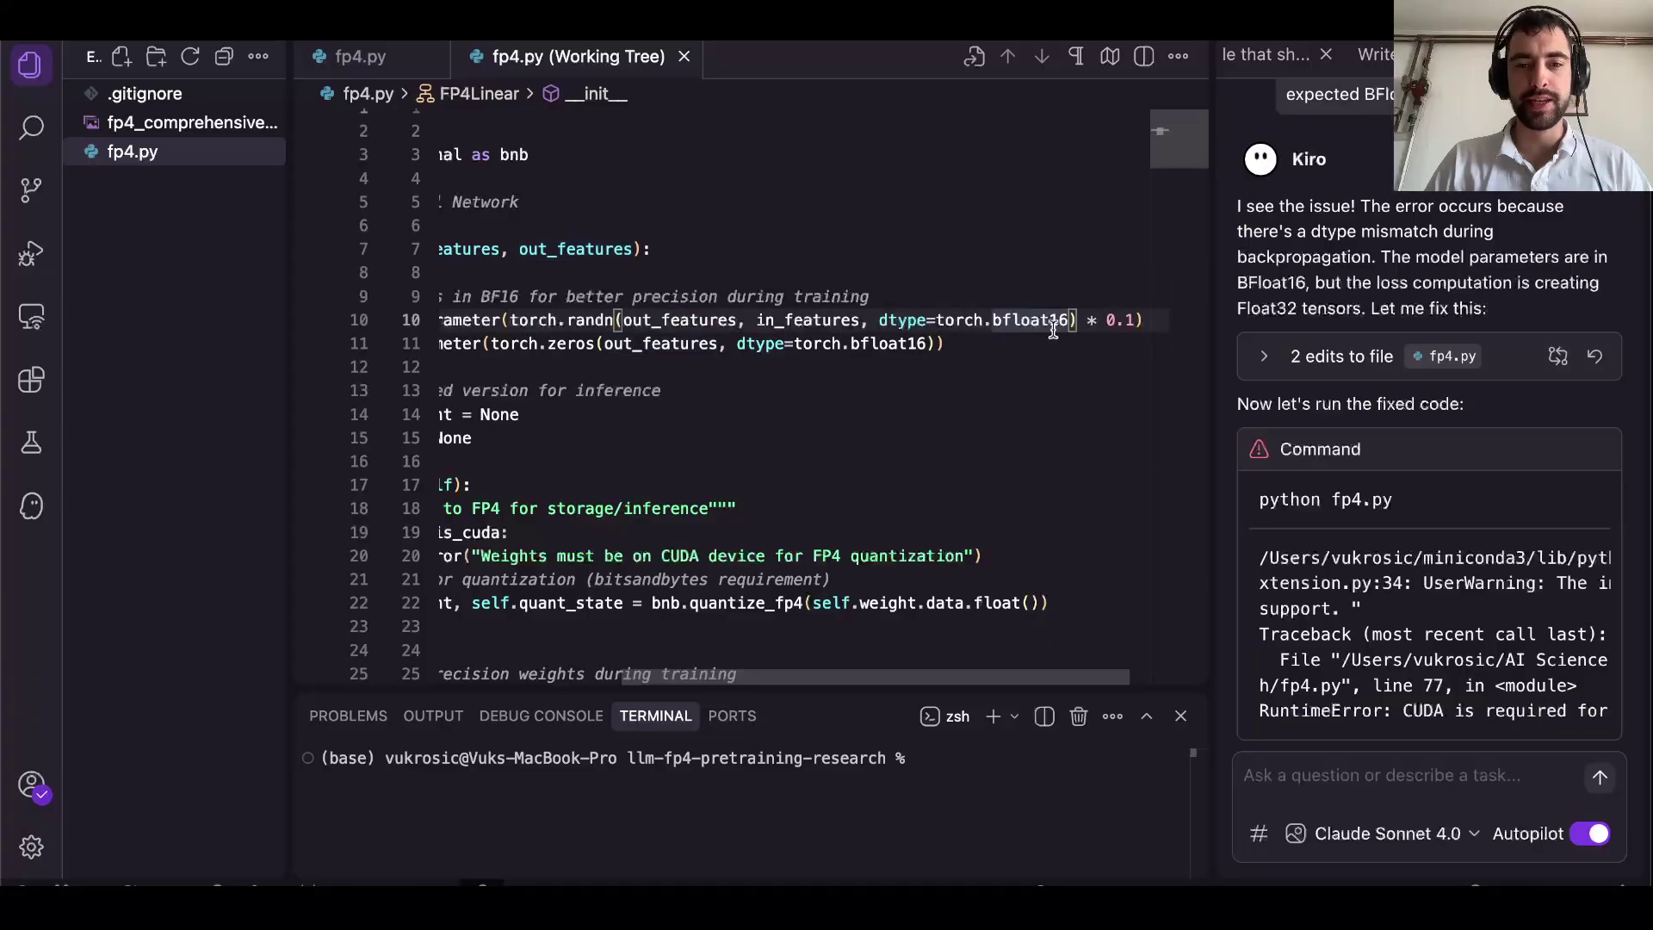
left_click(1138, 322)
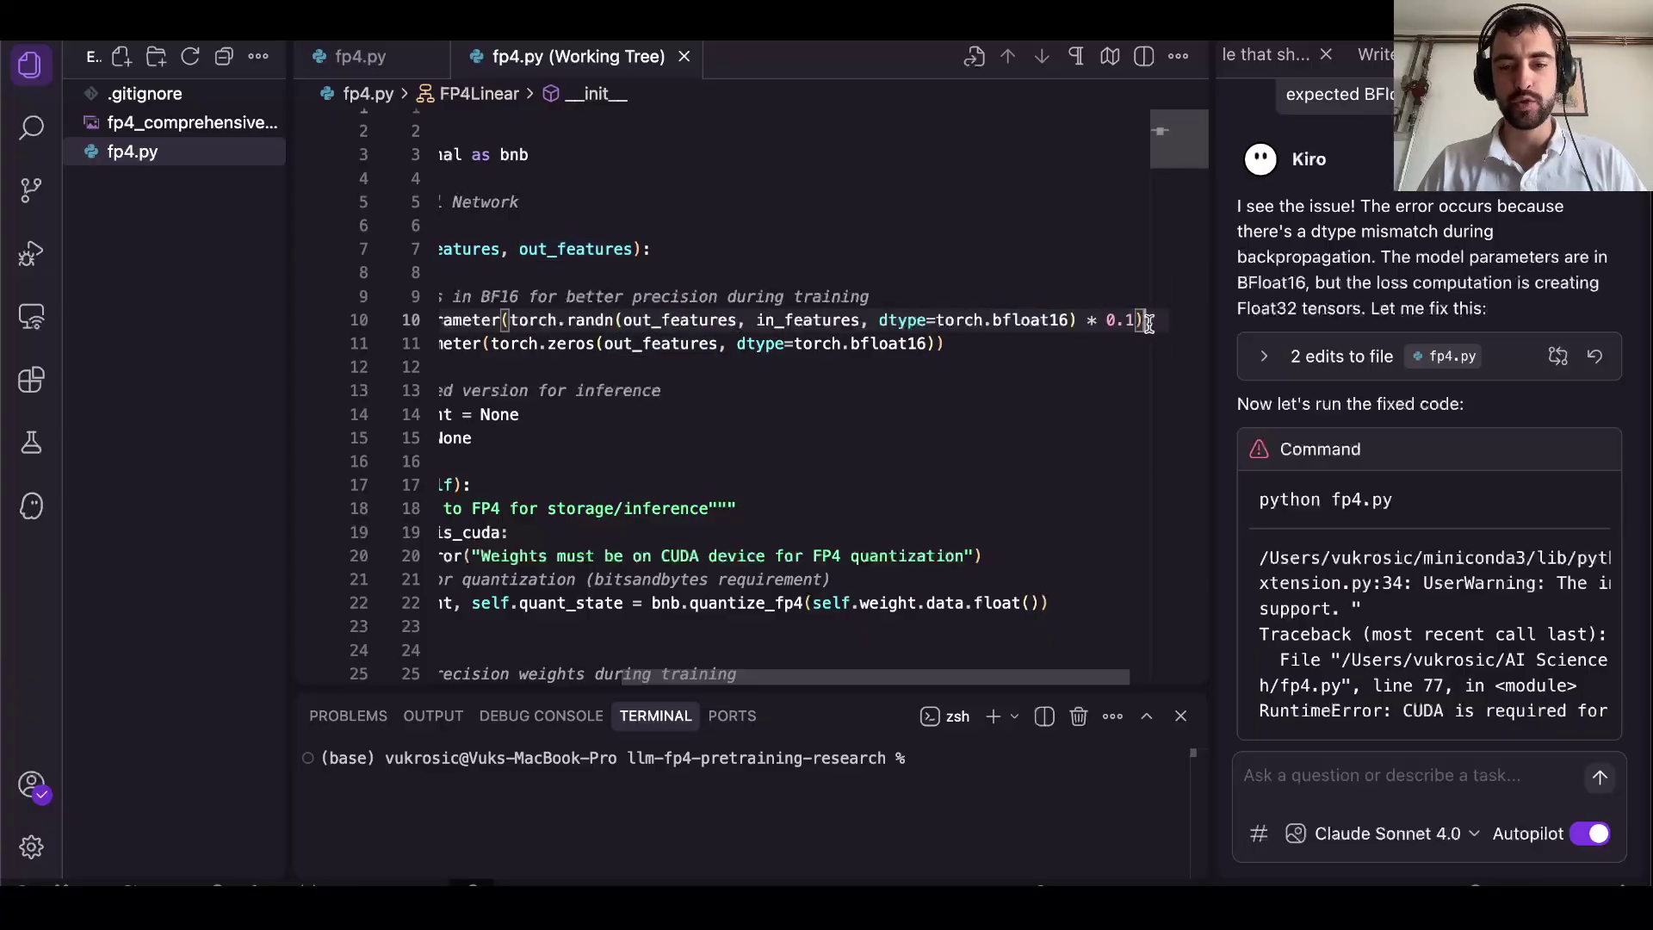
- Switch to ChatGPT and read the explanations of the 0.1 scaling and of torch.randn's normal distribution
key("super+Tab")
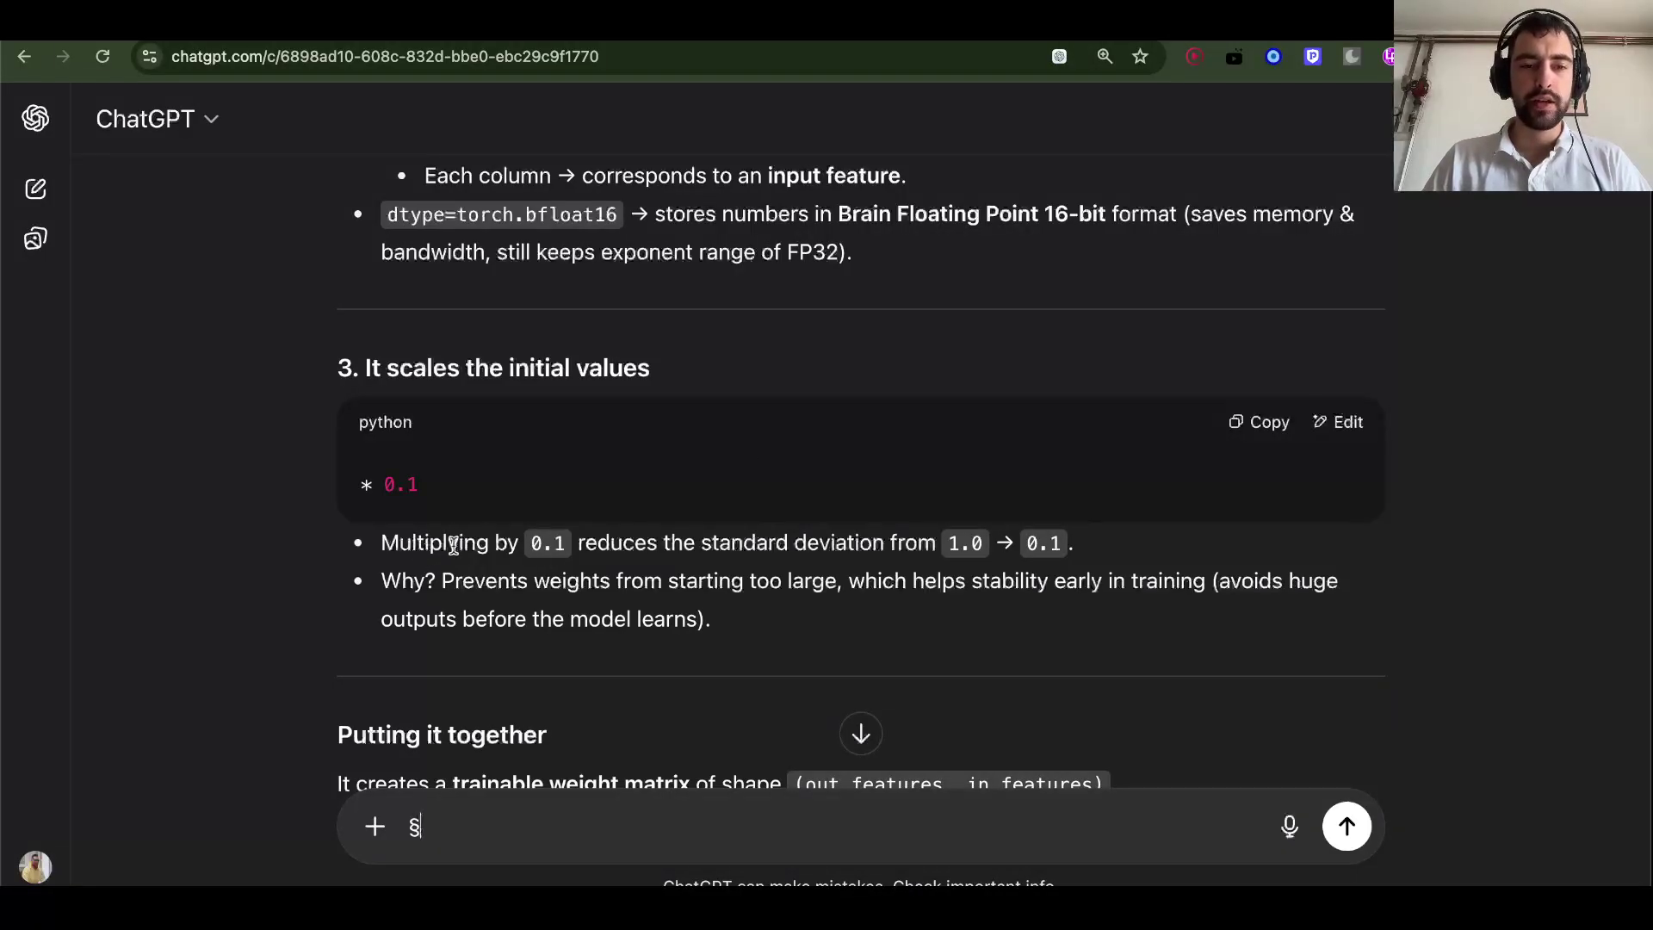
left_click_drag(447, 544, 1064, 548)
scroll(1065, 553, "up", 5)
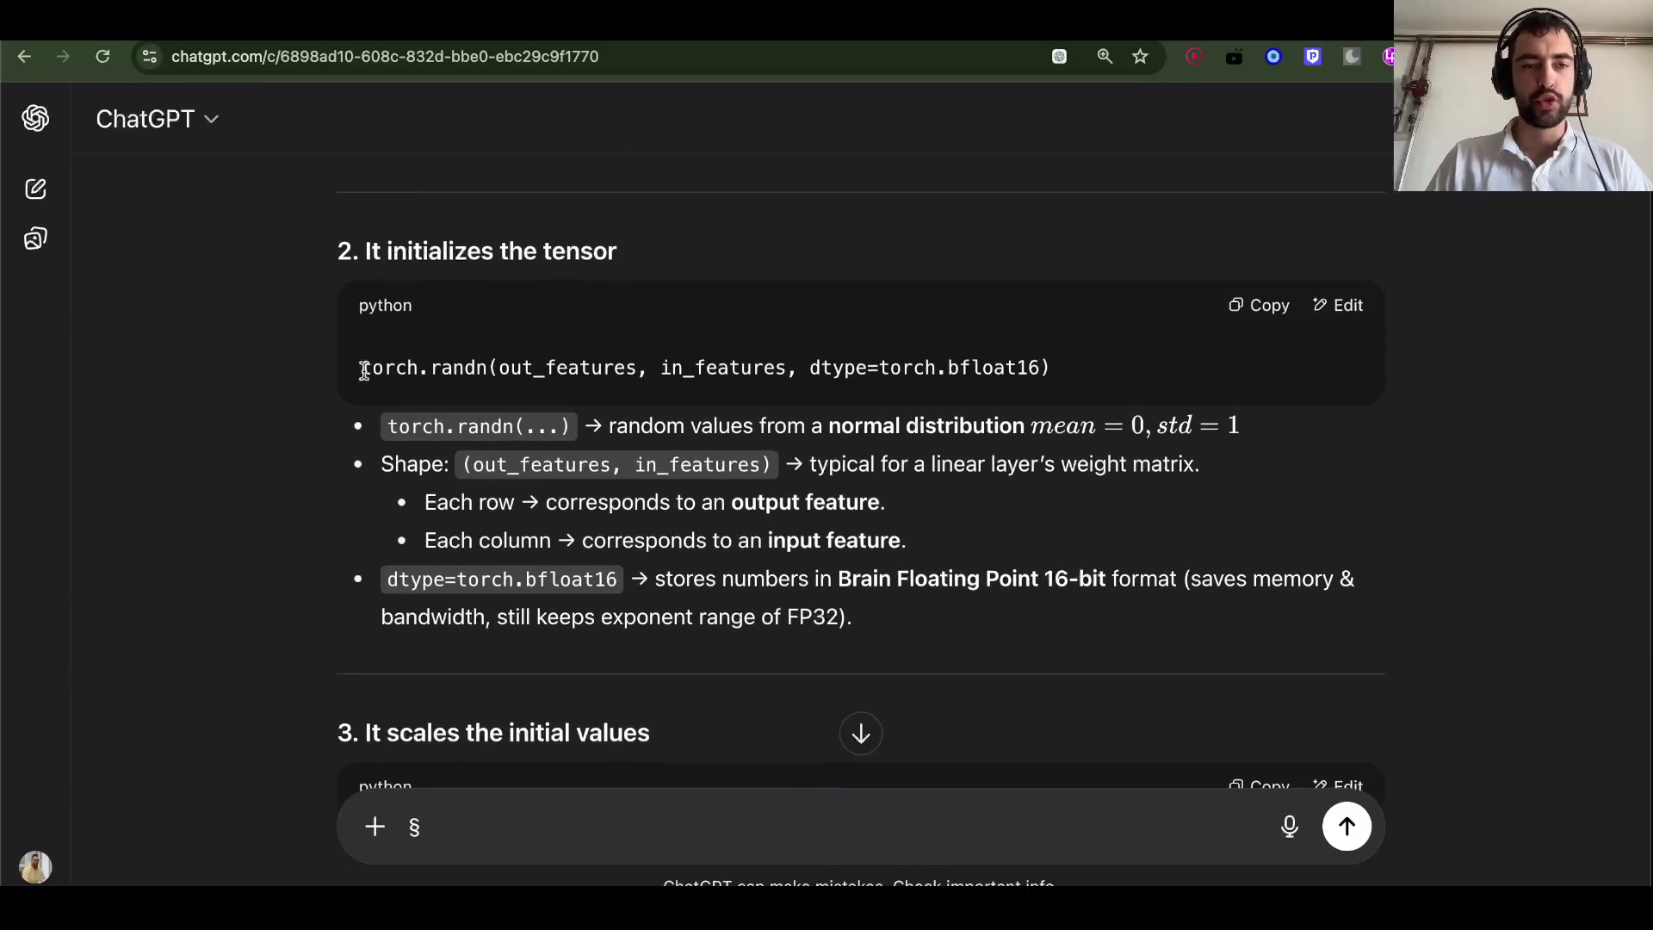
left_click_drag(363, 371, 489, 371)
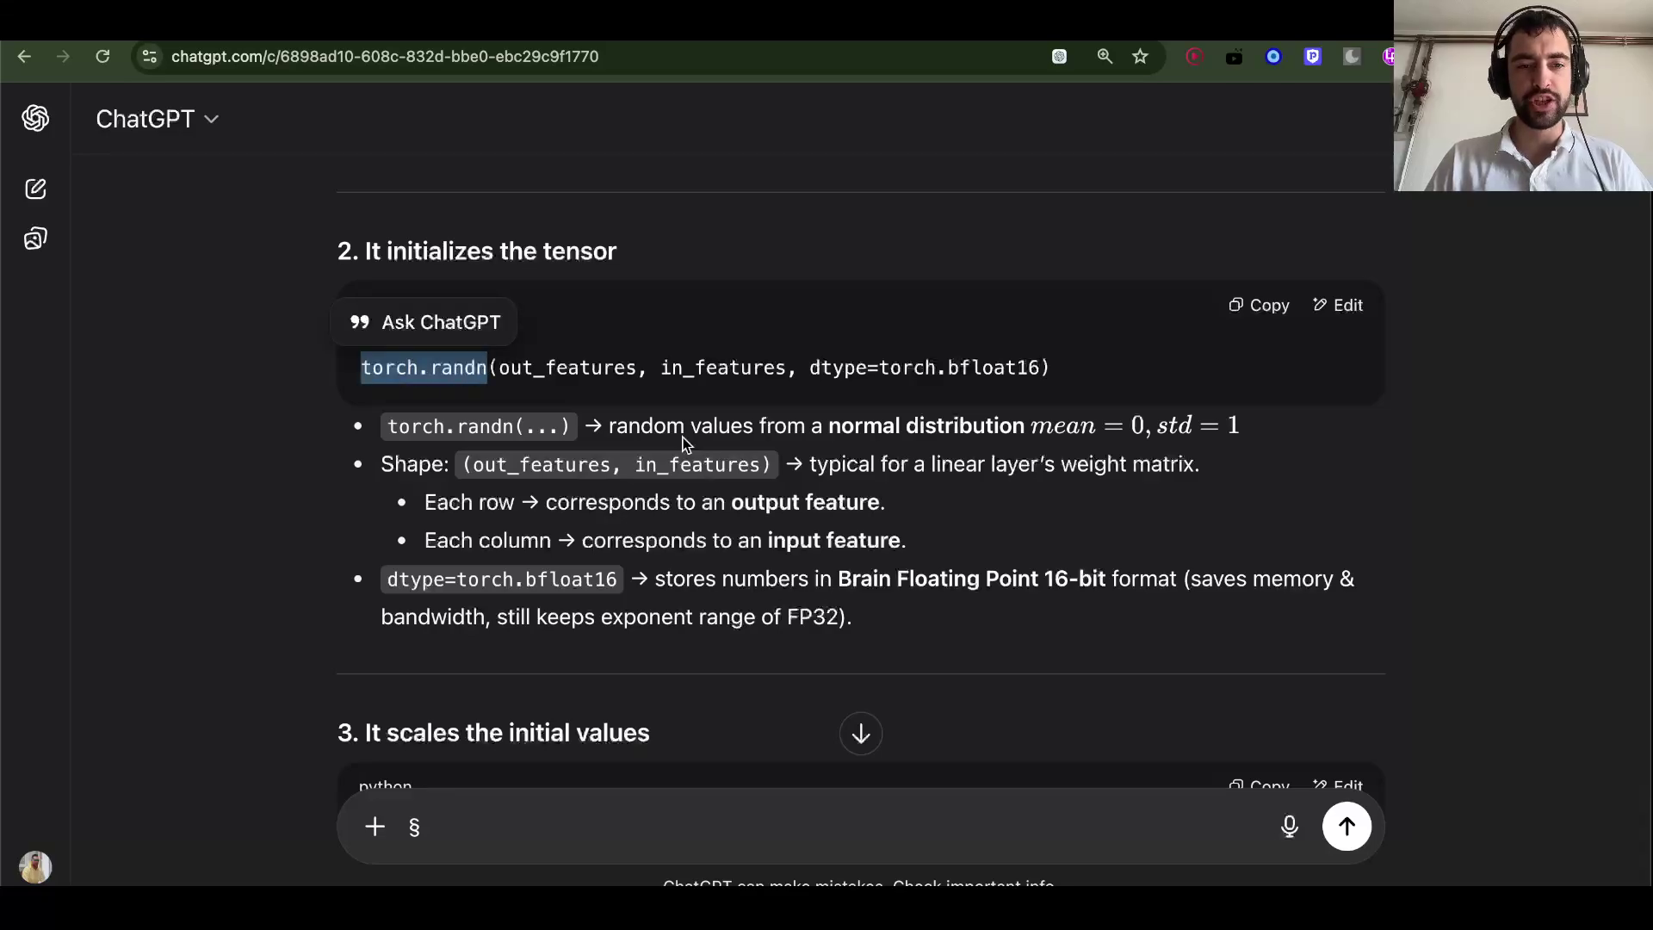
left_click_drag(621, 428, 1241, 424)
left_click(1161, 423)
left_click(1071, 448)
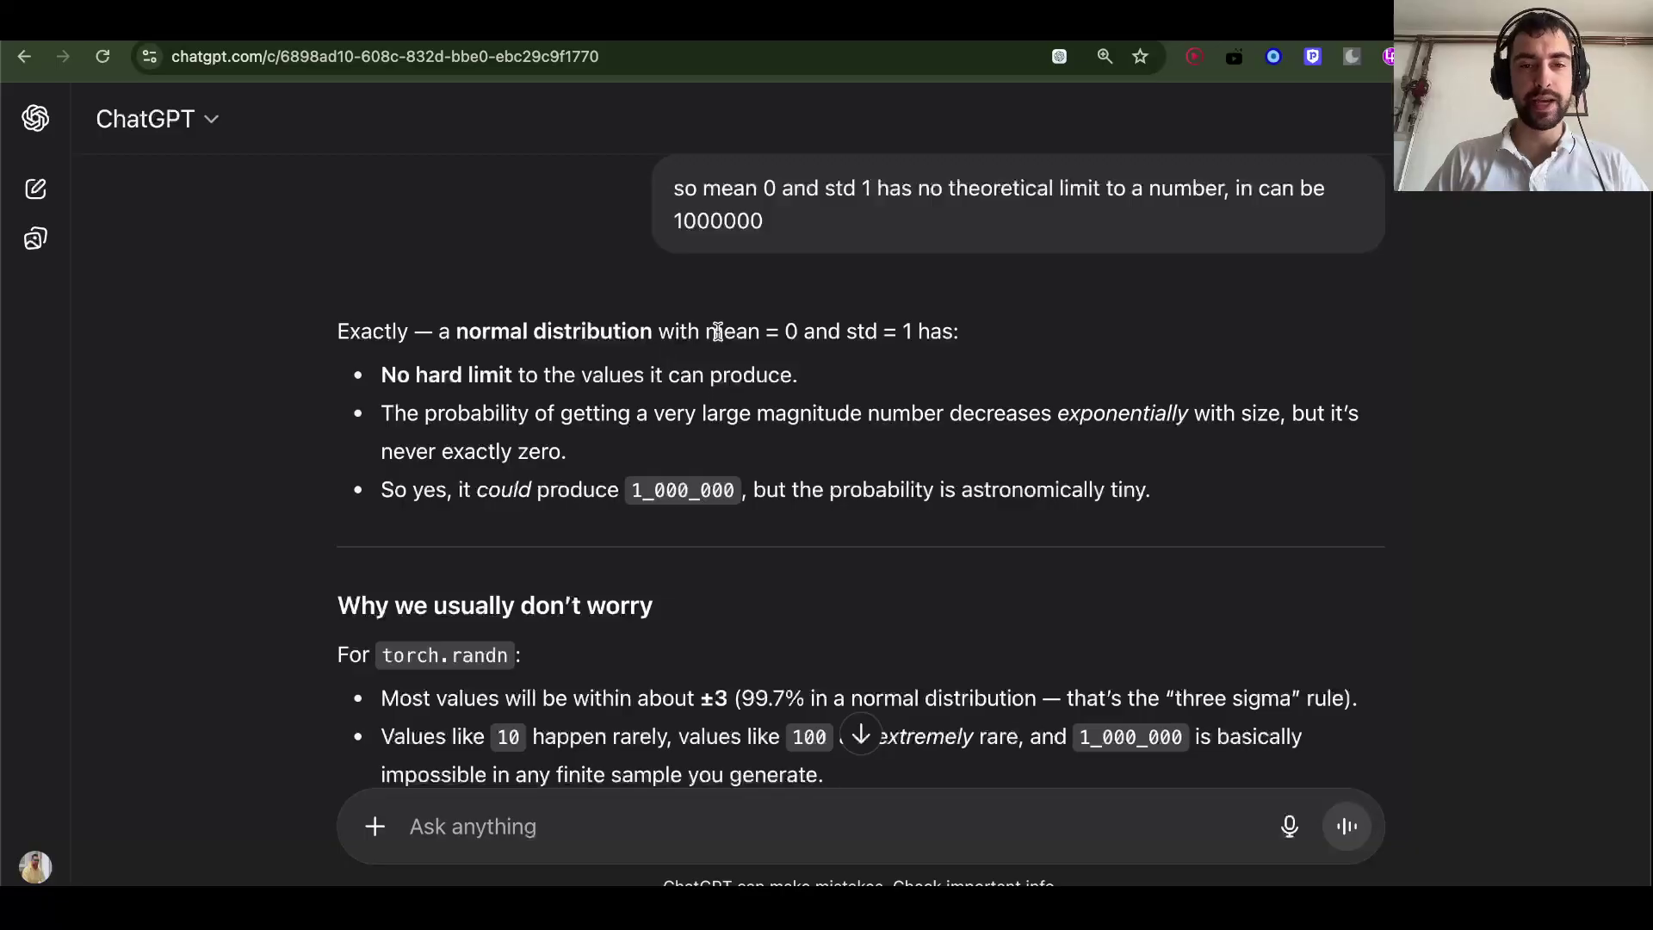
- Read the ChatGPT answer on whether a normal distribution with mean 0 and std 1 has a value limit
left_click_drag(714, 333, 787, 332)
left_click(937, 332)
left_click_drag(940, 332, 864, 333)
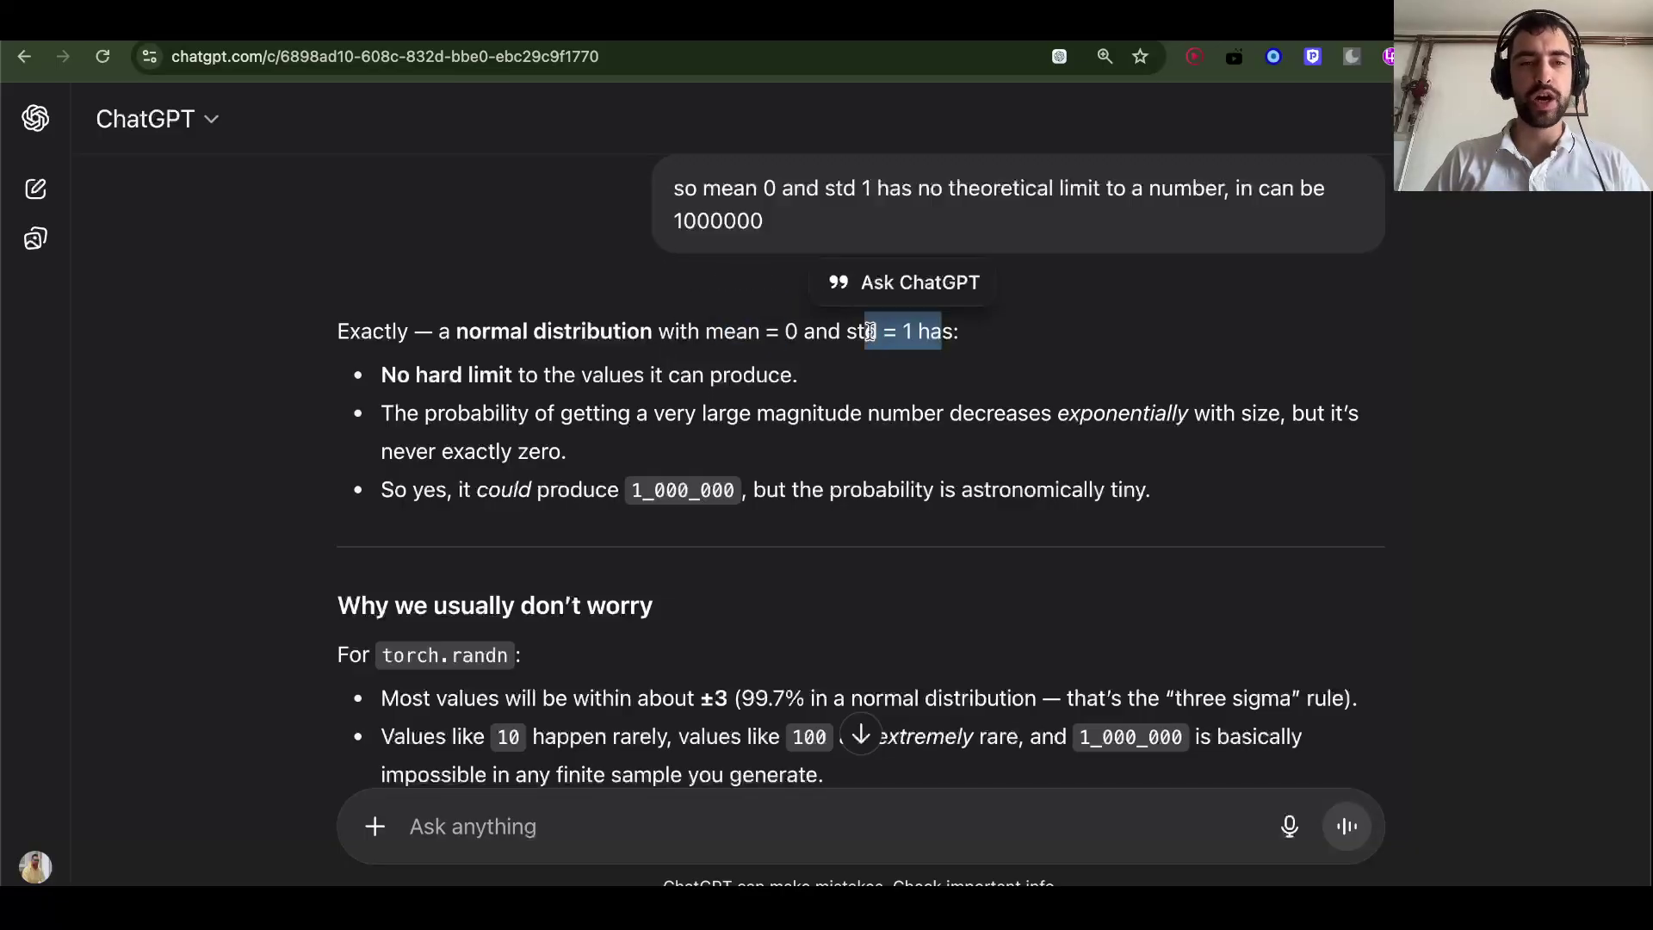
scroll(684, 461, "up", 1)
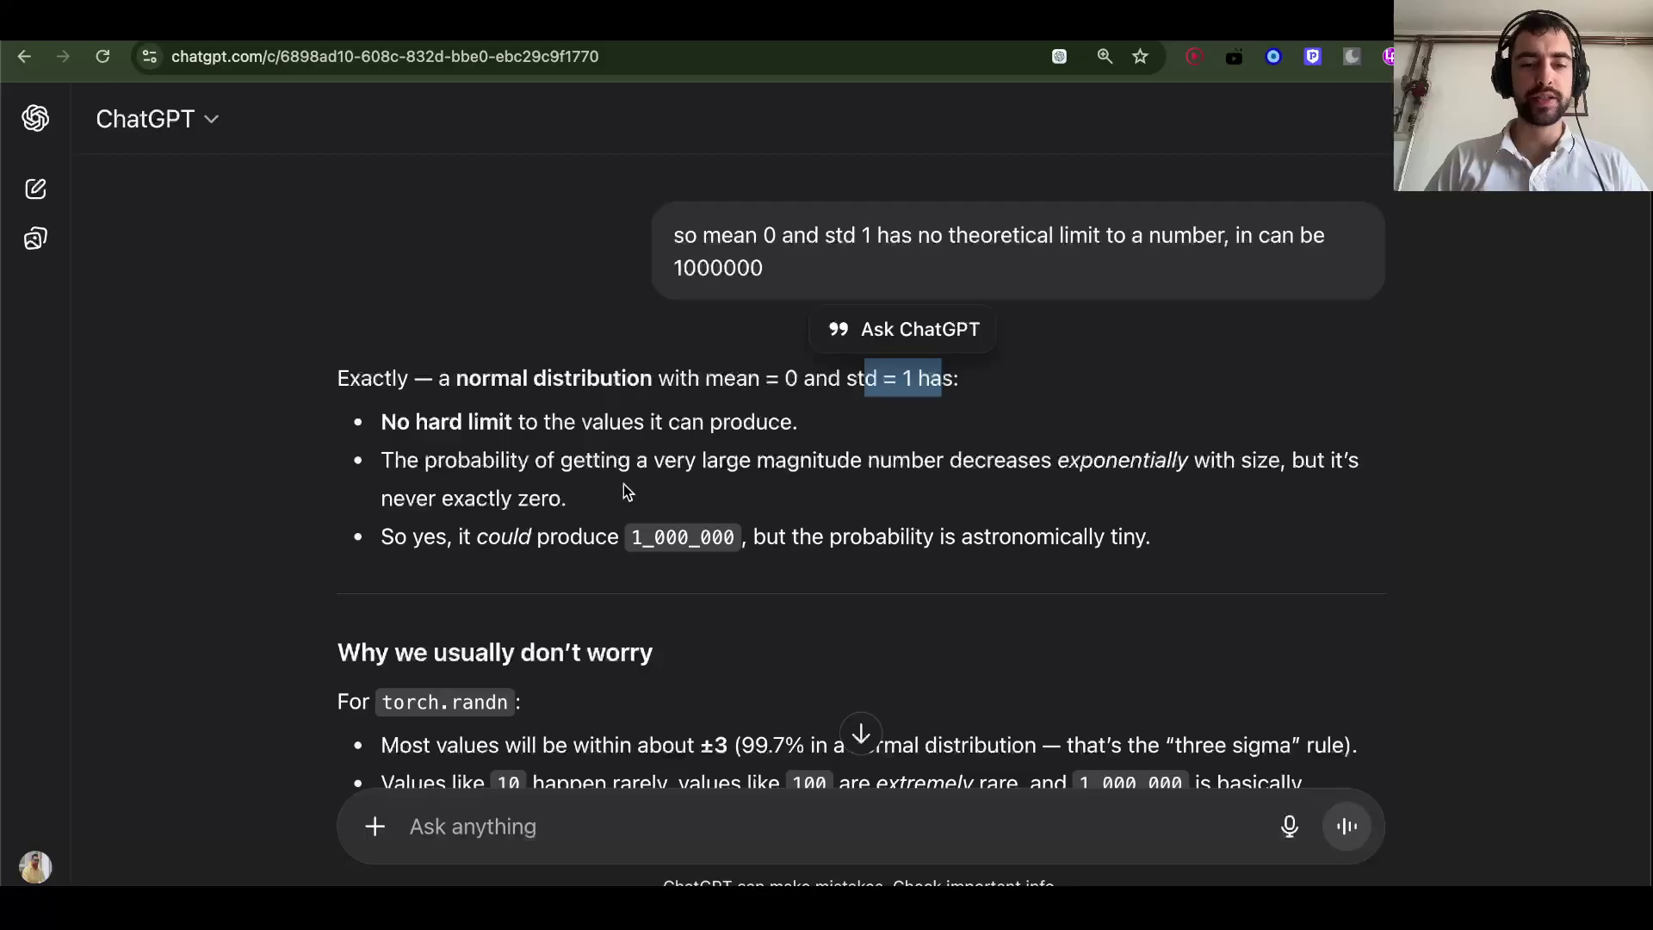
scroll(626, 491, "down", 2)
scroll(624, 488, "up", 1)
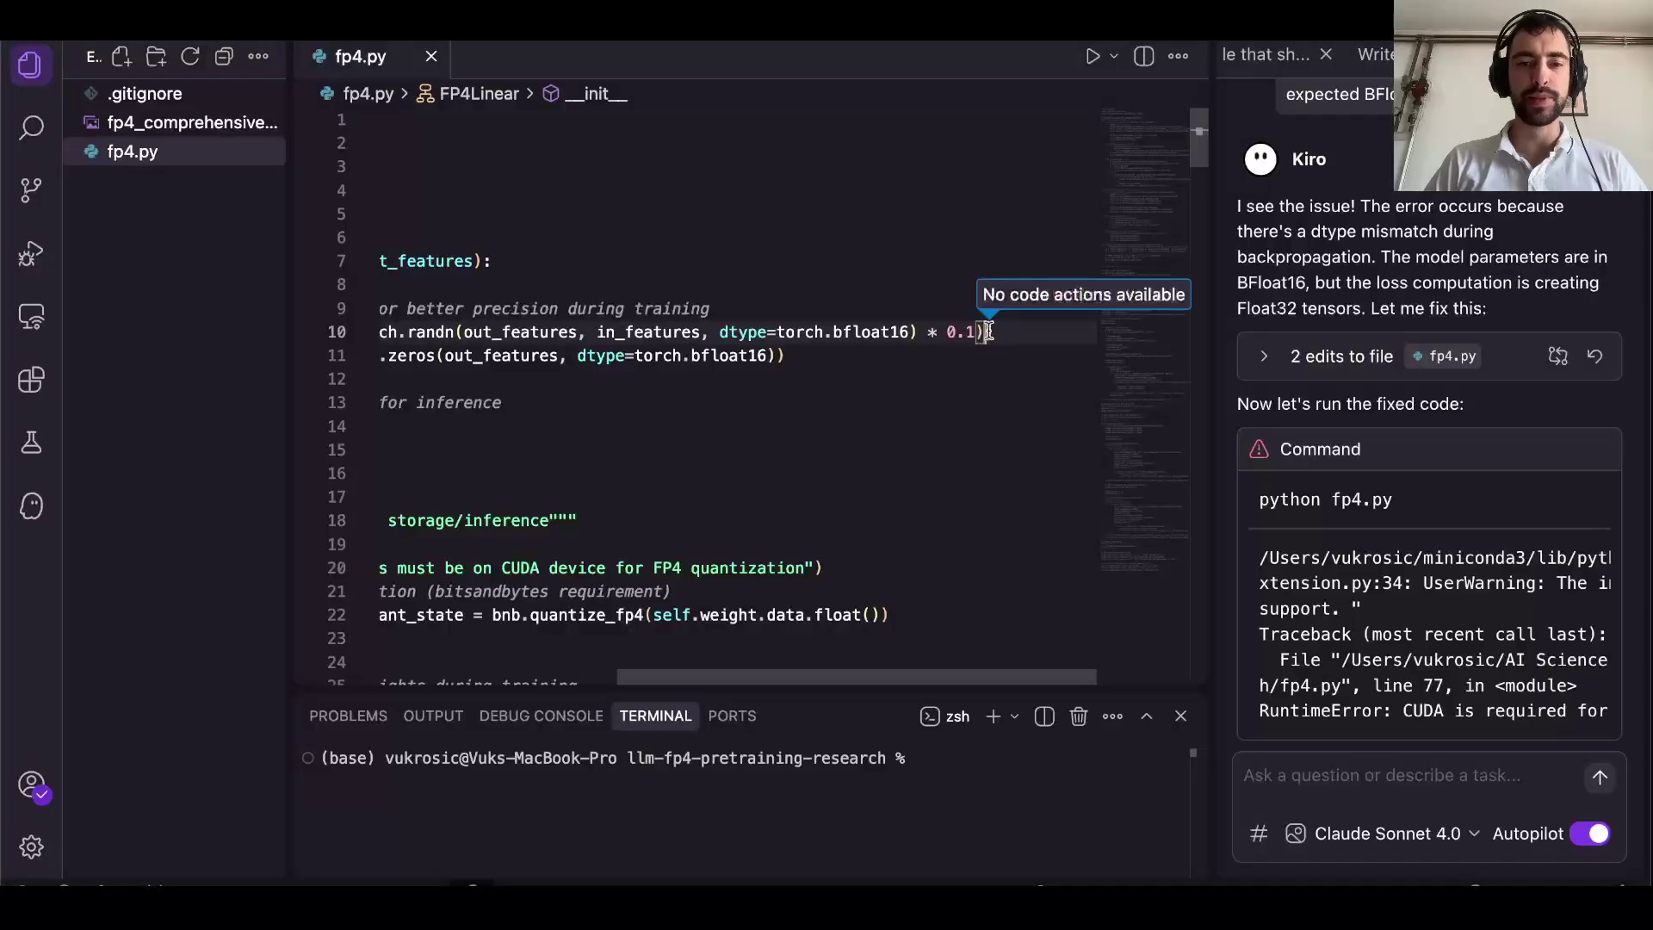
- Back in fp4.py, review the whole self.weight initialization from the 0.1 factor to its beginning
double_click(965, 332)
left_click_drag(990, 332, 601, 334)
scroll(601, 334, "left", 5)
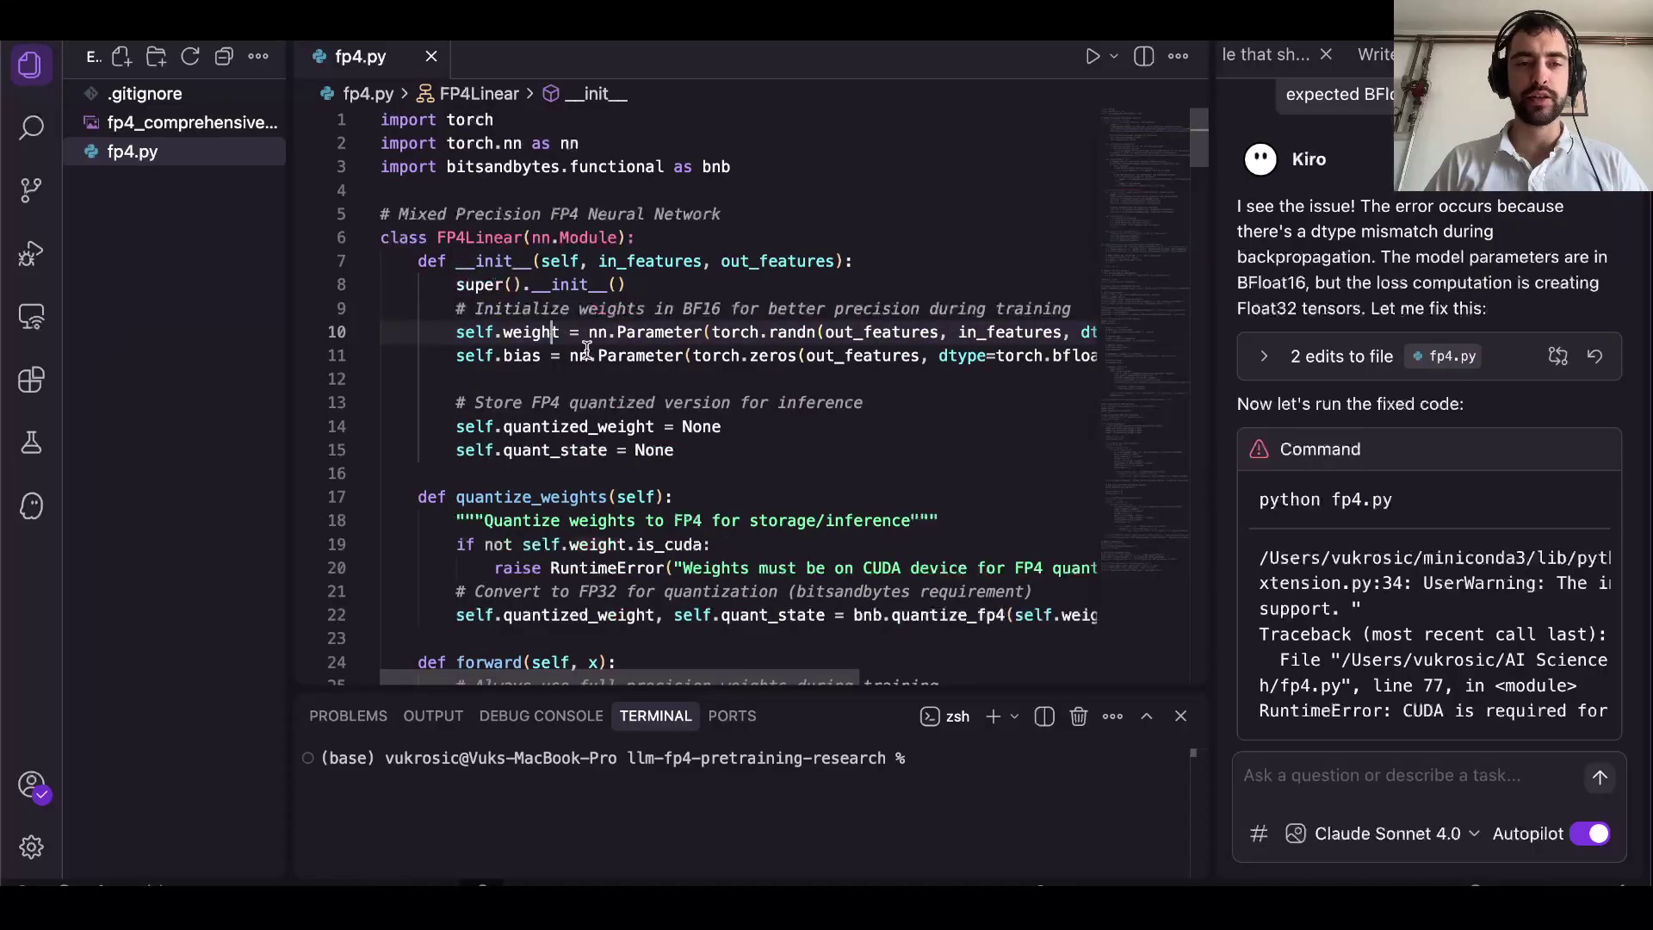
- Examine the self.bias line, highlighting the out_features size passed to torch.zeros
left_click(625, 349)
left_click(634, 342)
scroll(637, 343, "right", 5)
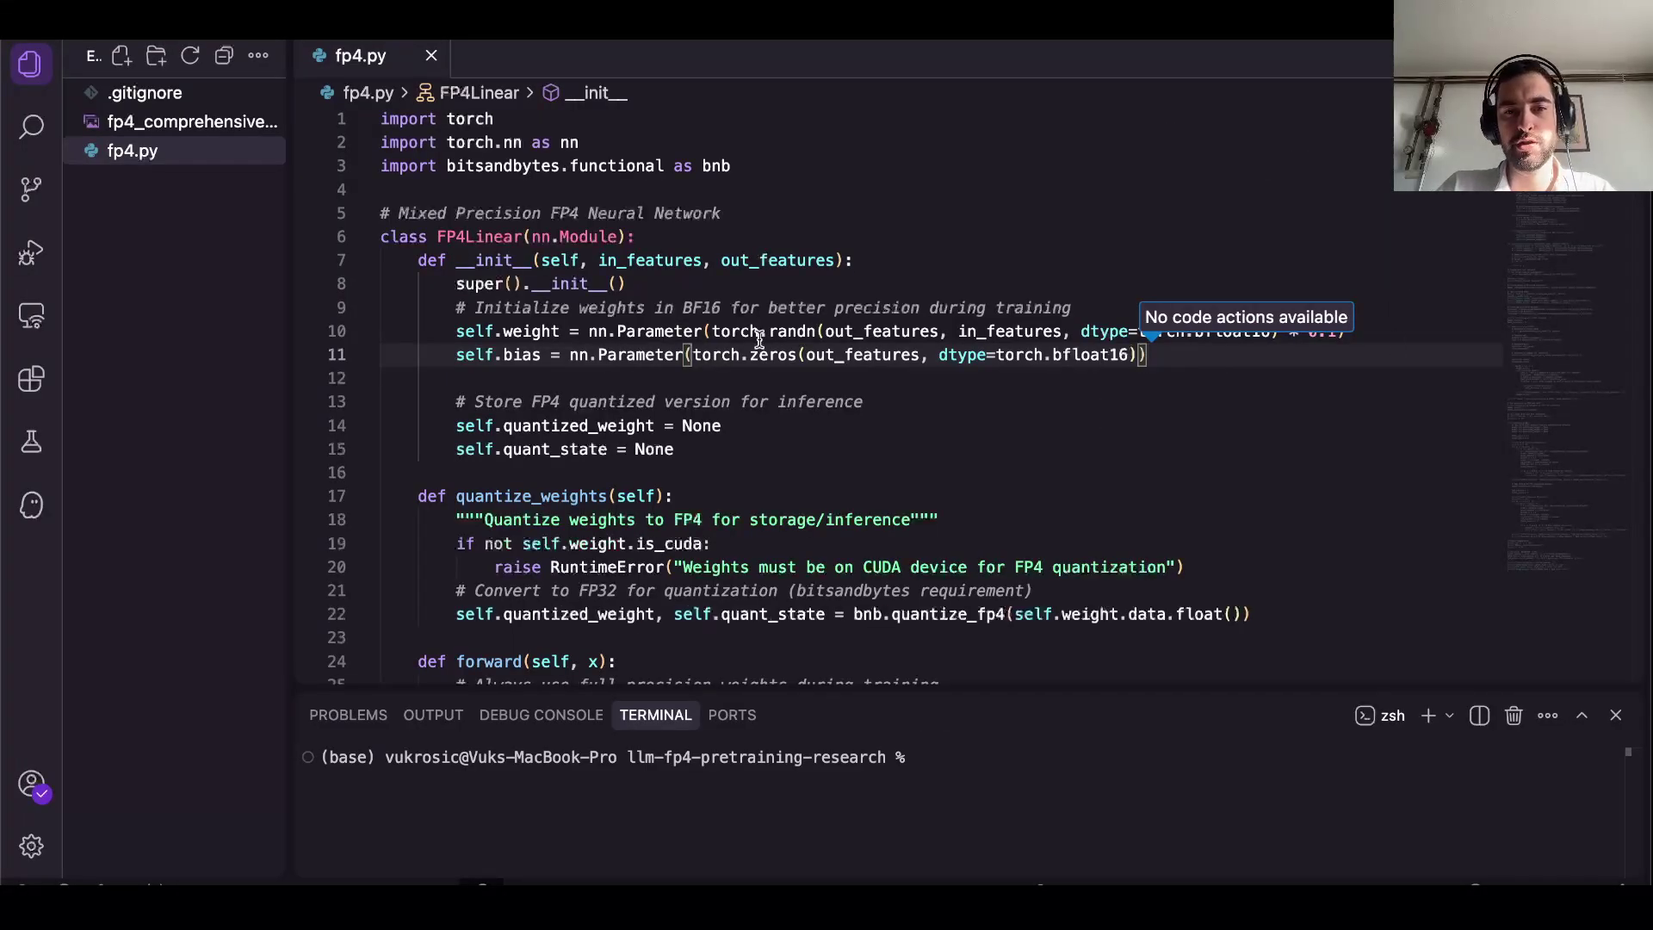
left_click_drag(918, 355, 808, 354)
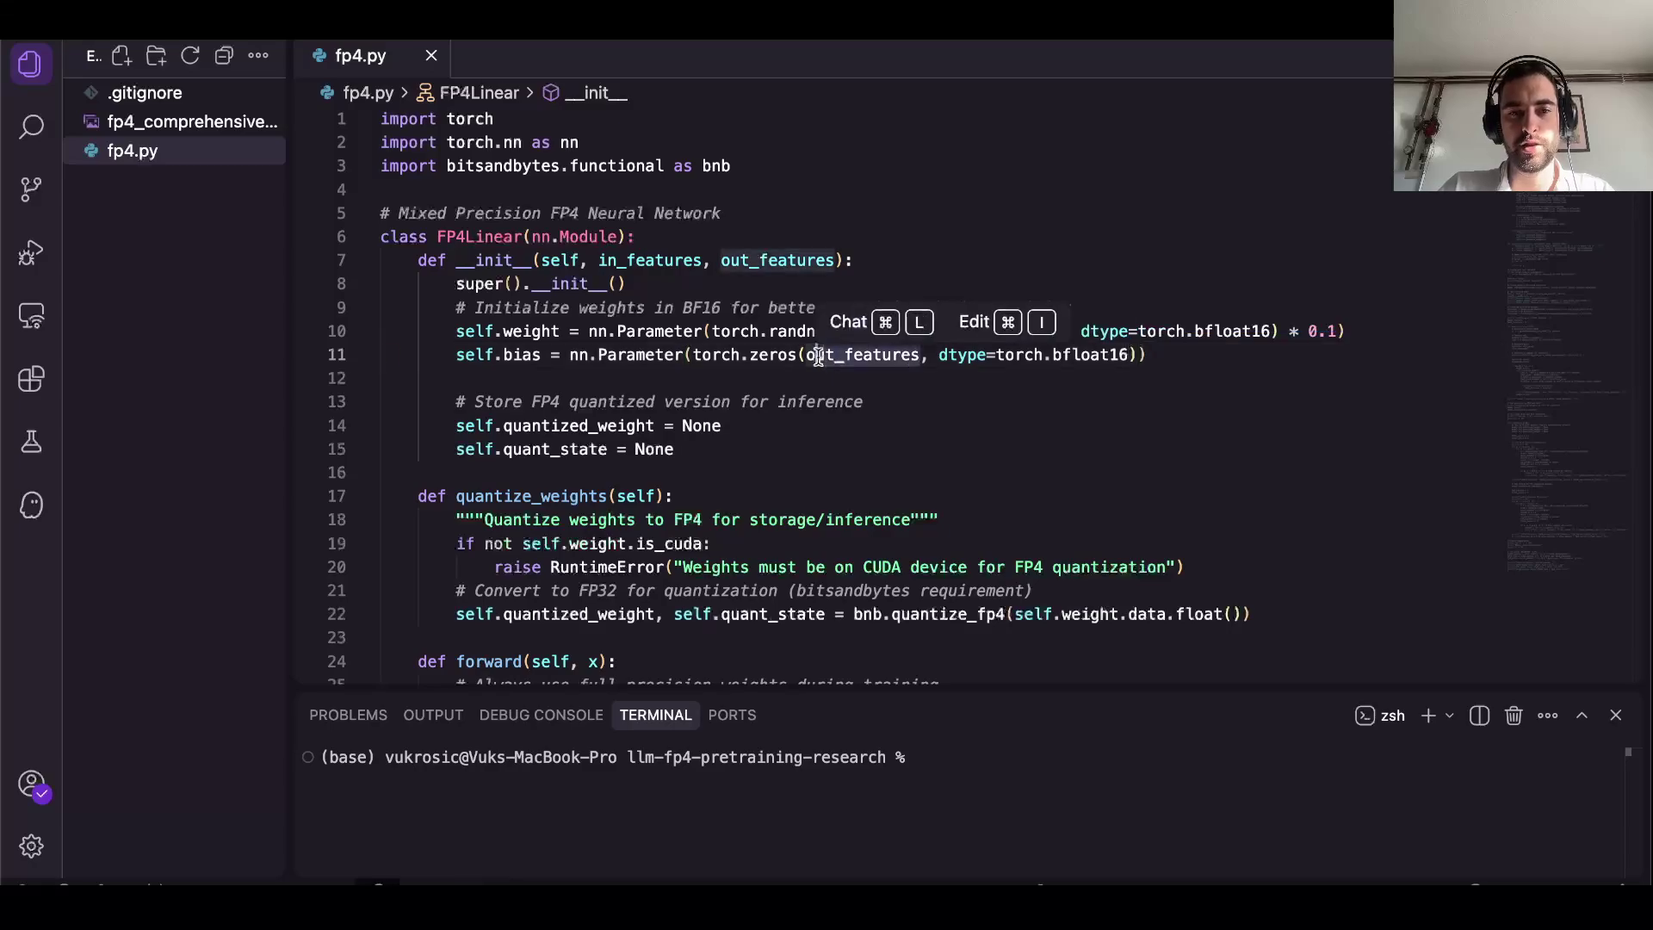
left_click(839, 357)
left_click(923, 364)
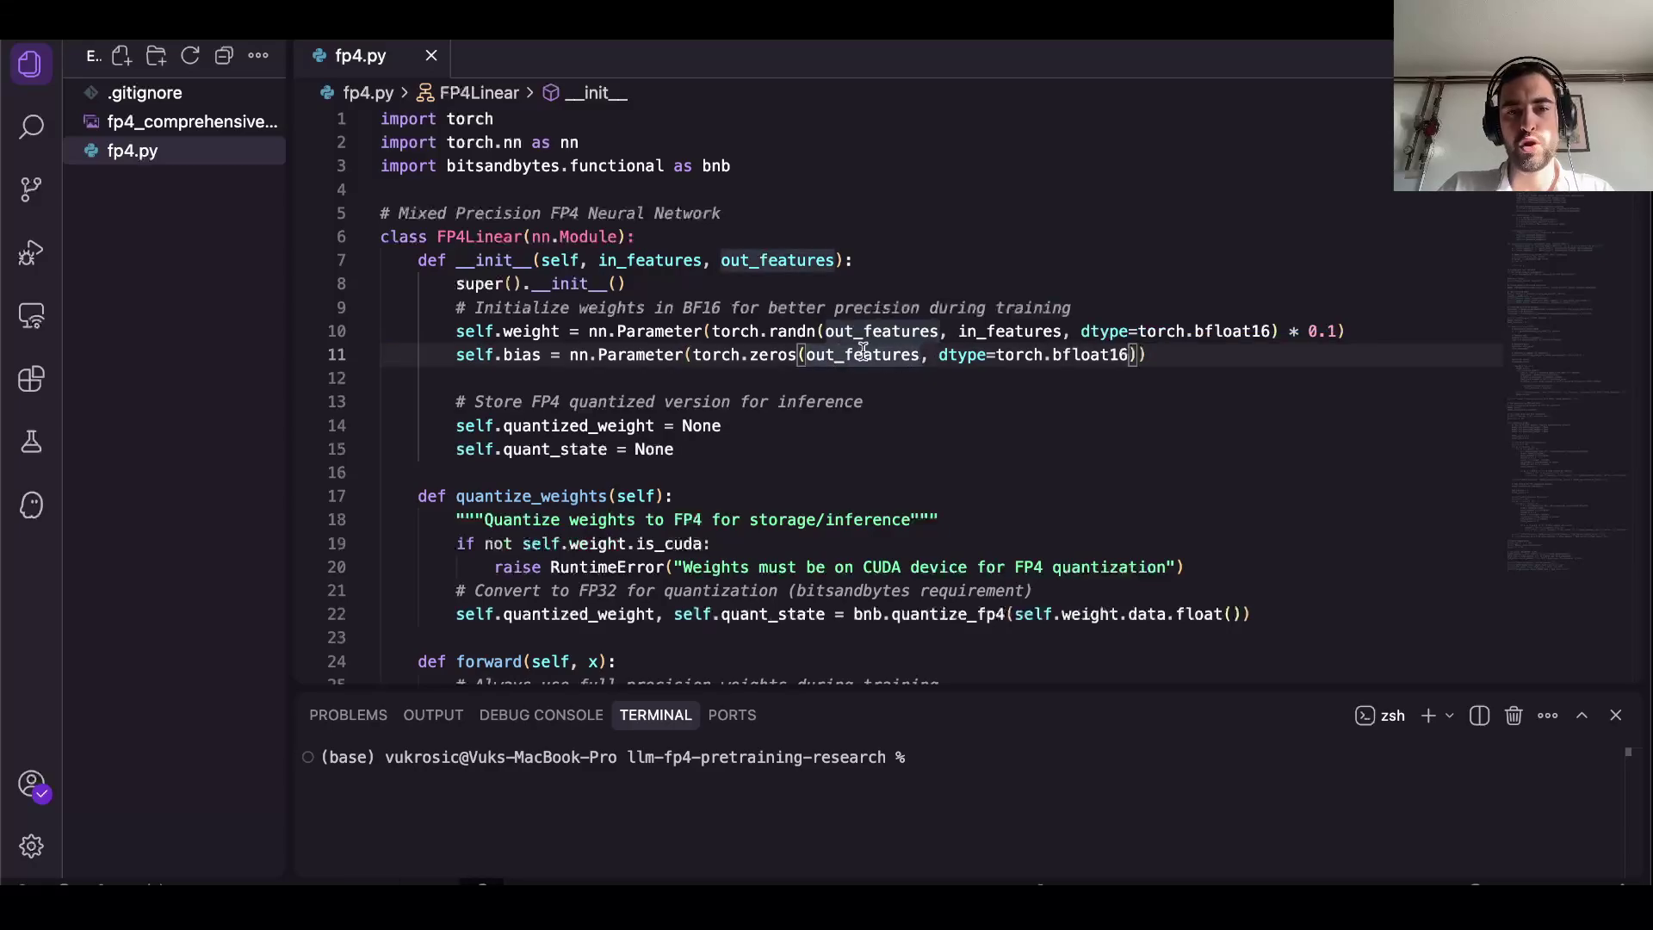
left_click(1205, 352)
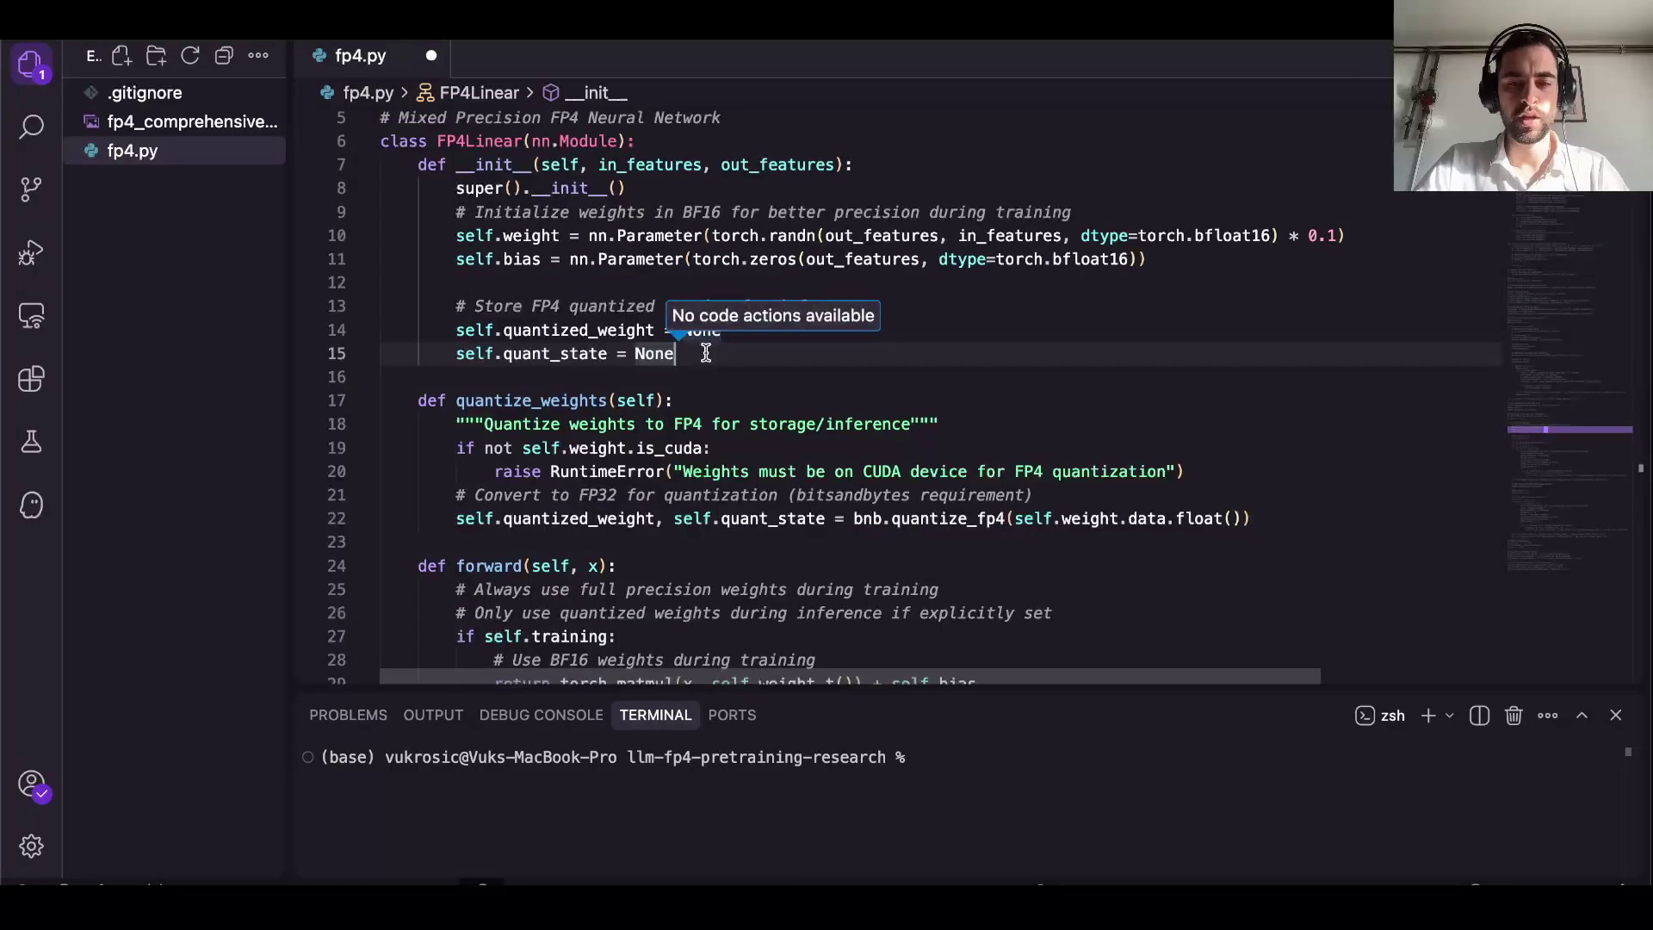
- Review the self.quantized_weight and self.quant_state placeholders in __init__, and undo the stray edit in fp4.py
left_click(560, 340)
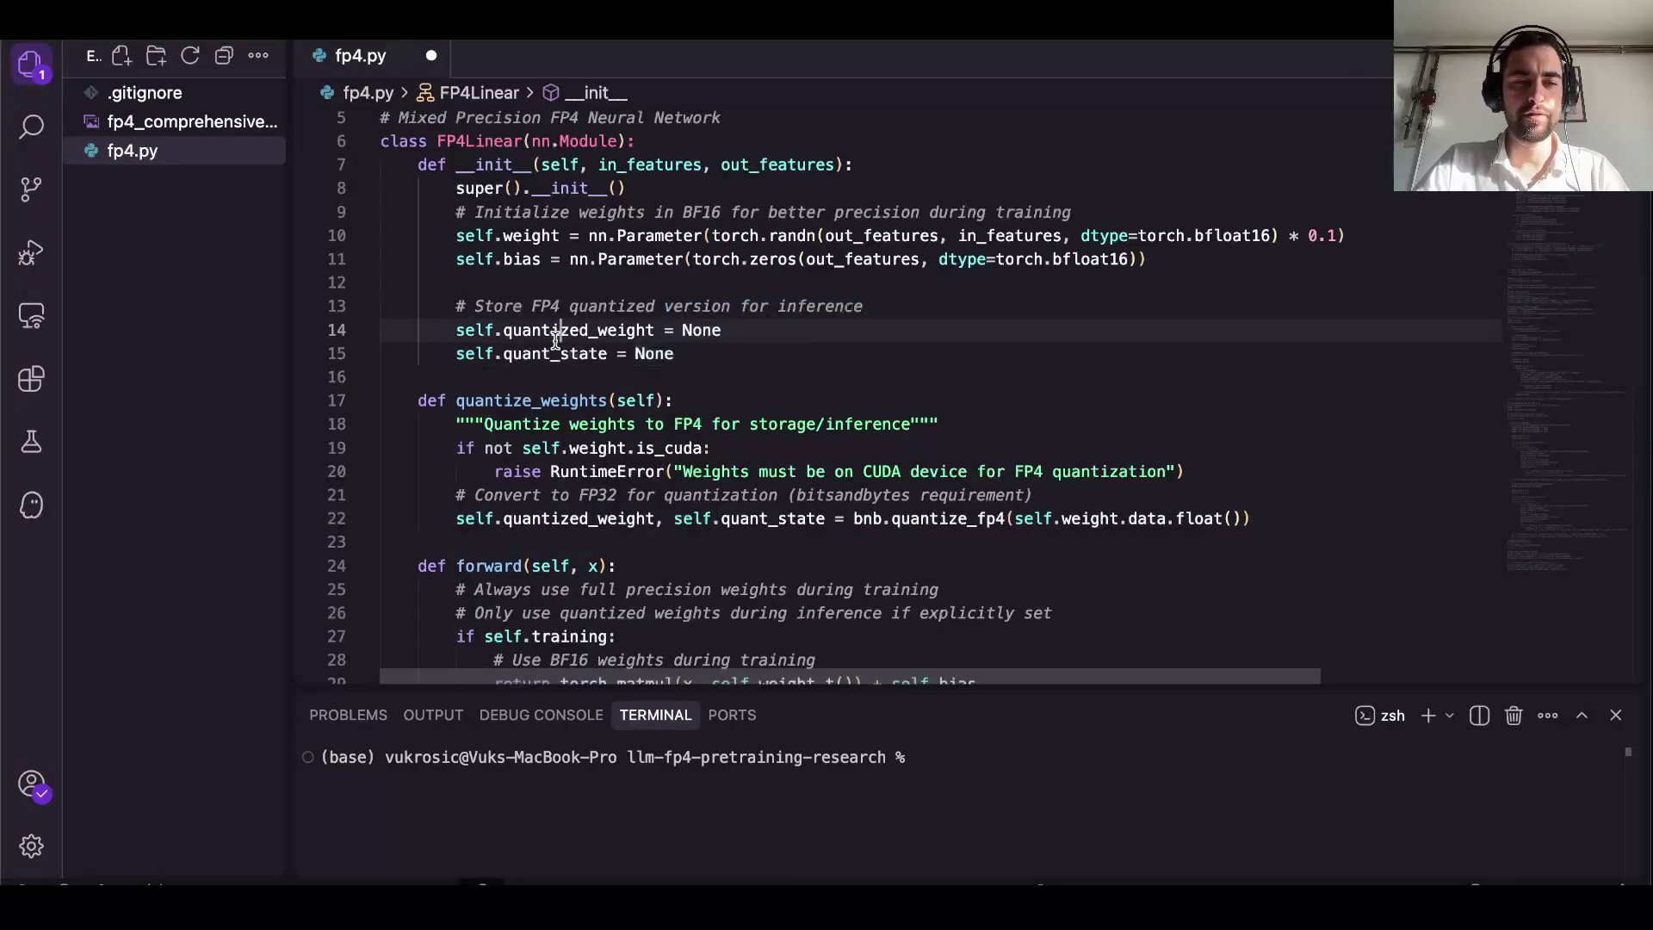
left_click_drag(456, 333, 881, 332)
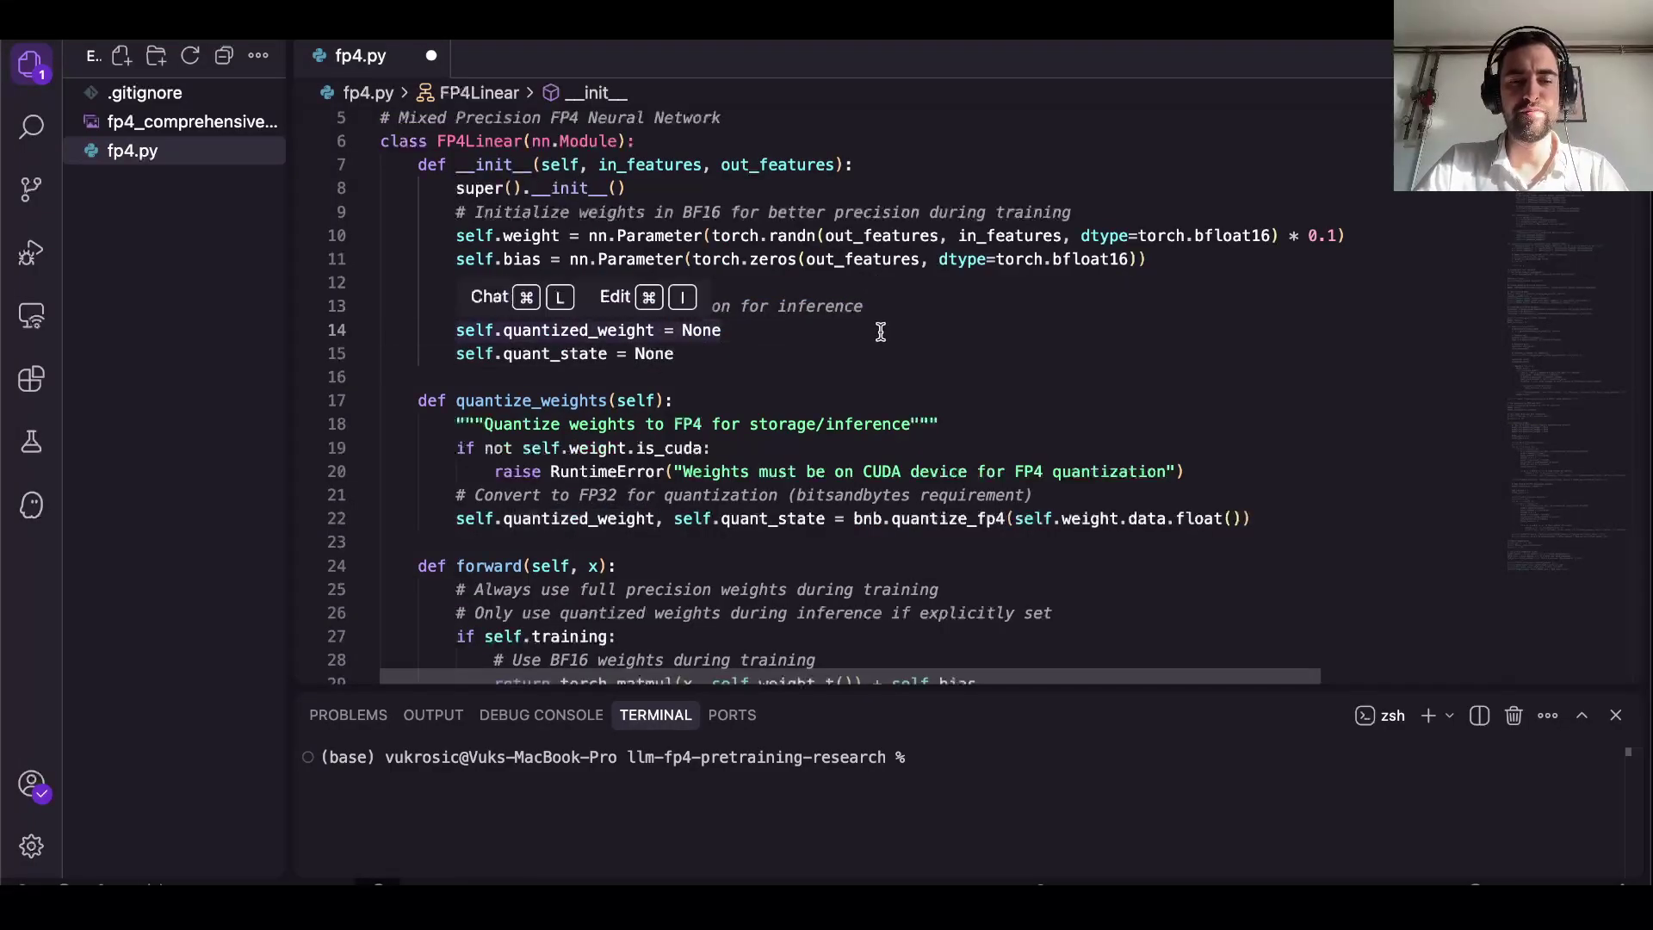
left_click(783, 333)
left_click_drag(706, 355, 448, 354)
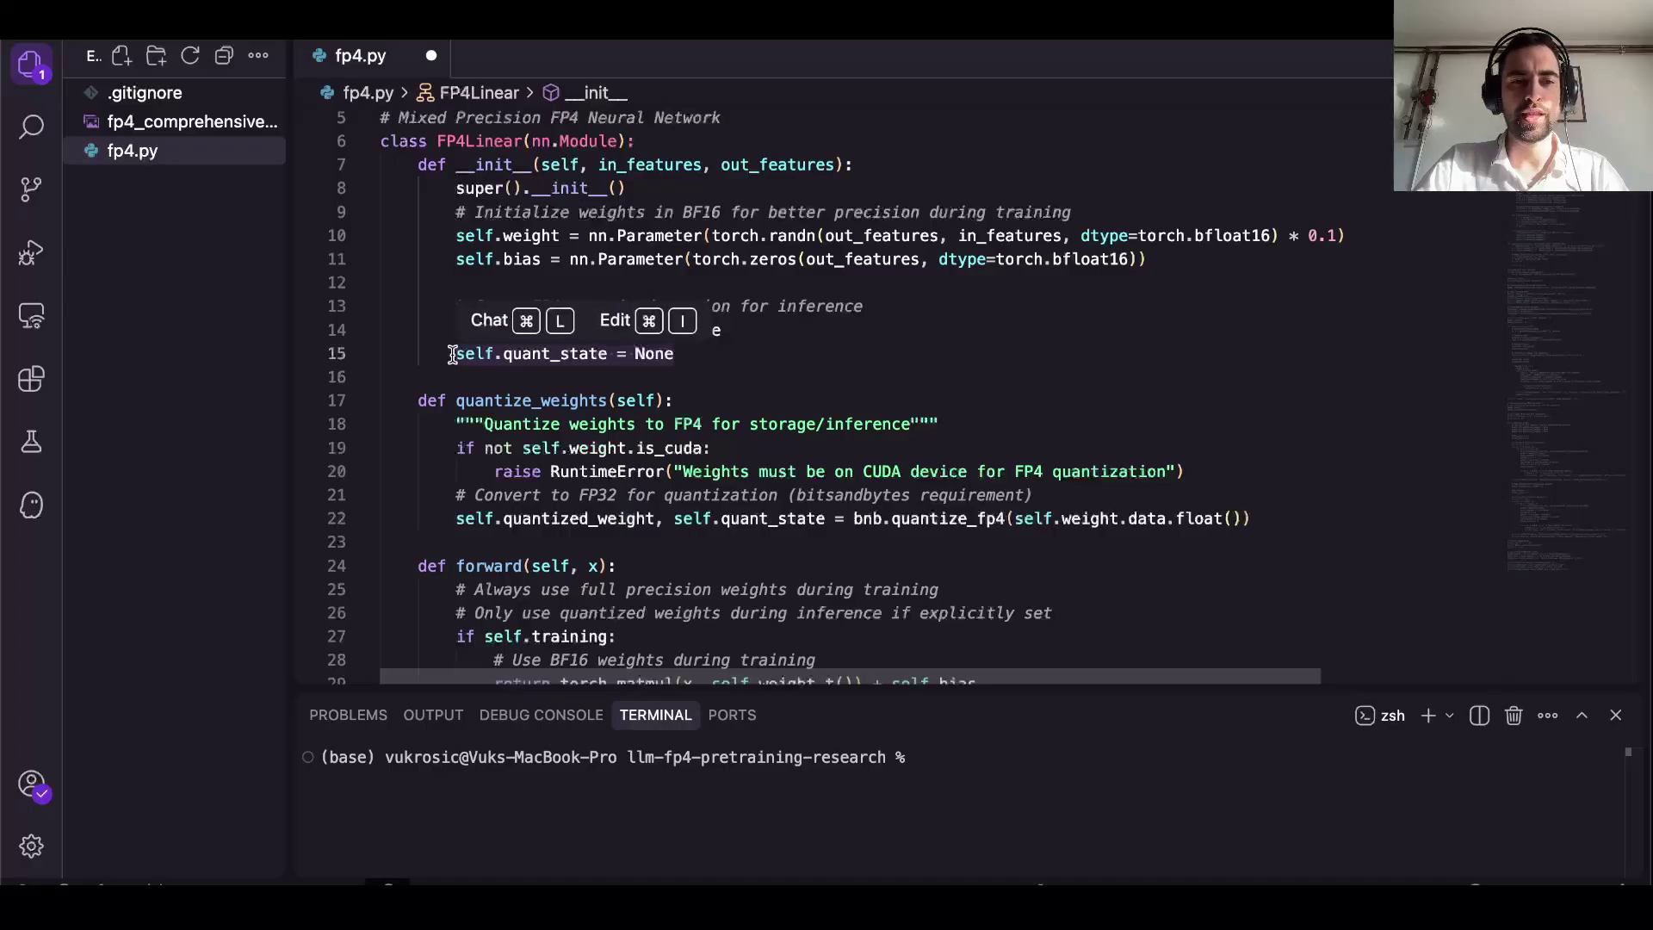
left_click(691, 354)
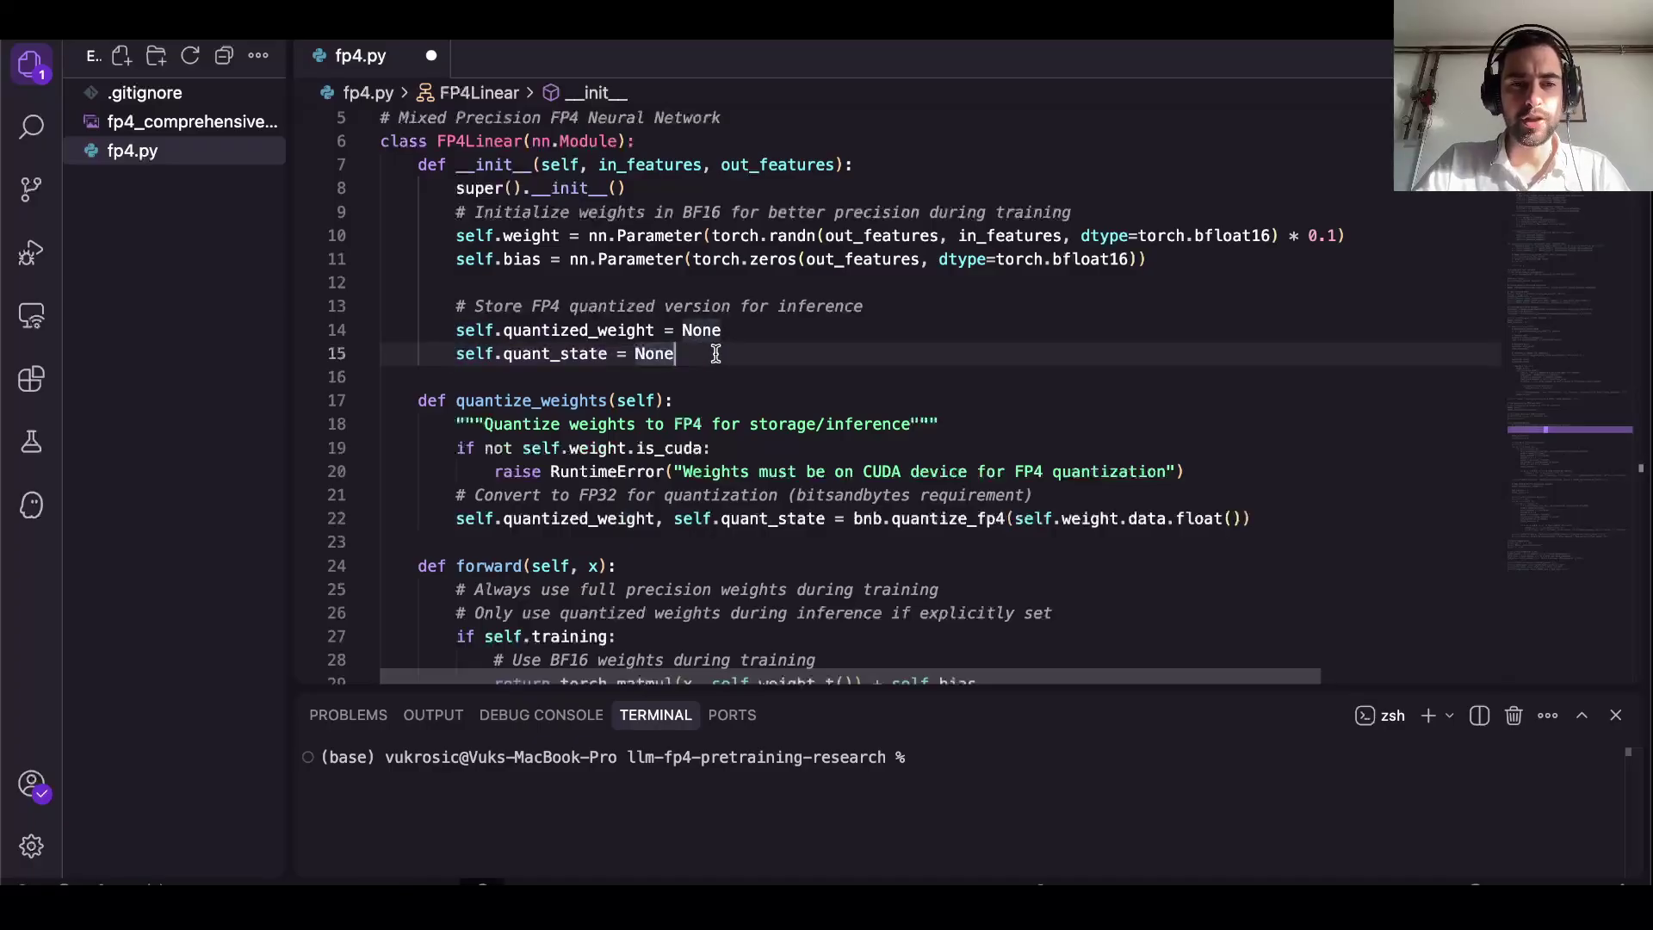
left_click_drag(716, 354, 460, 353)
left_click(784, 352)
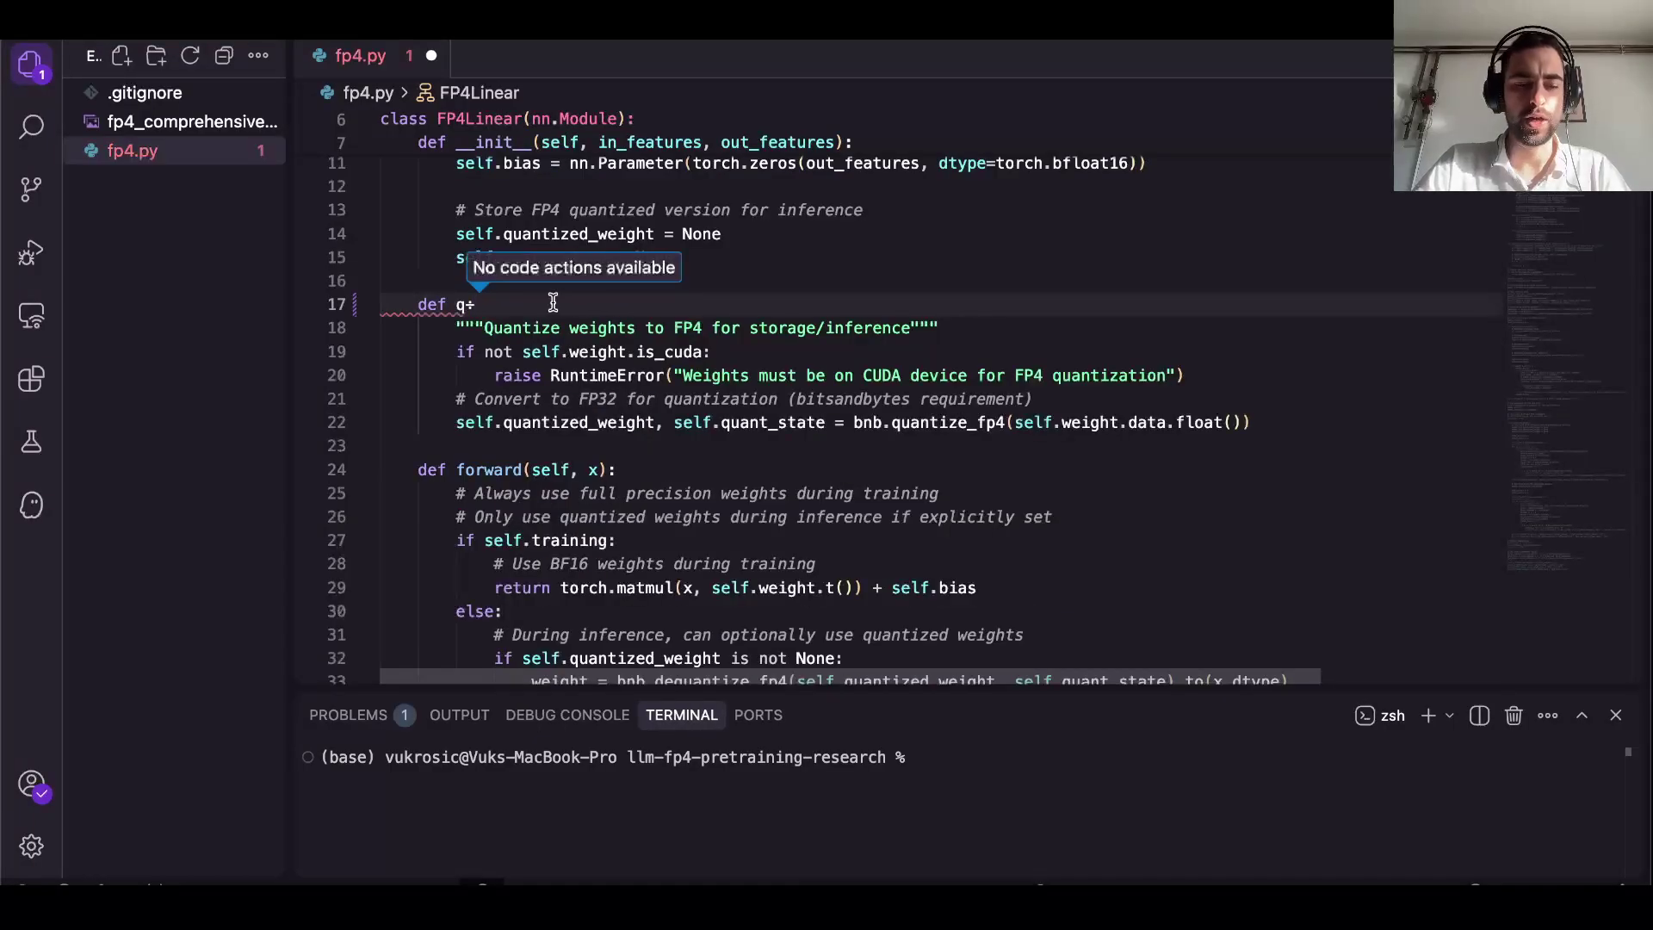
key("super+z")
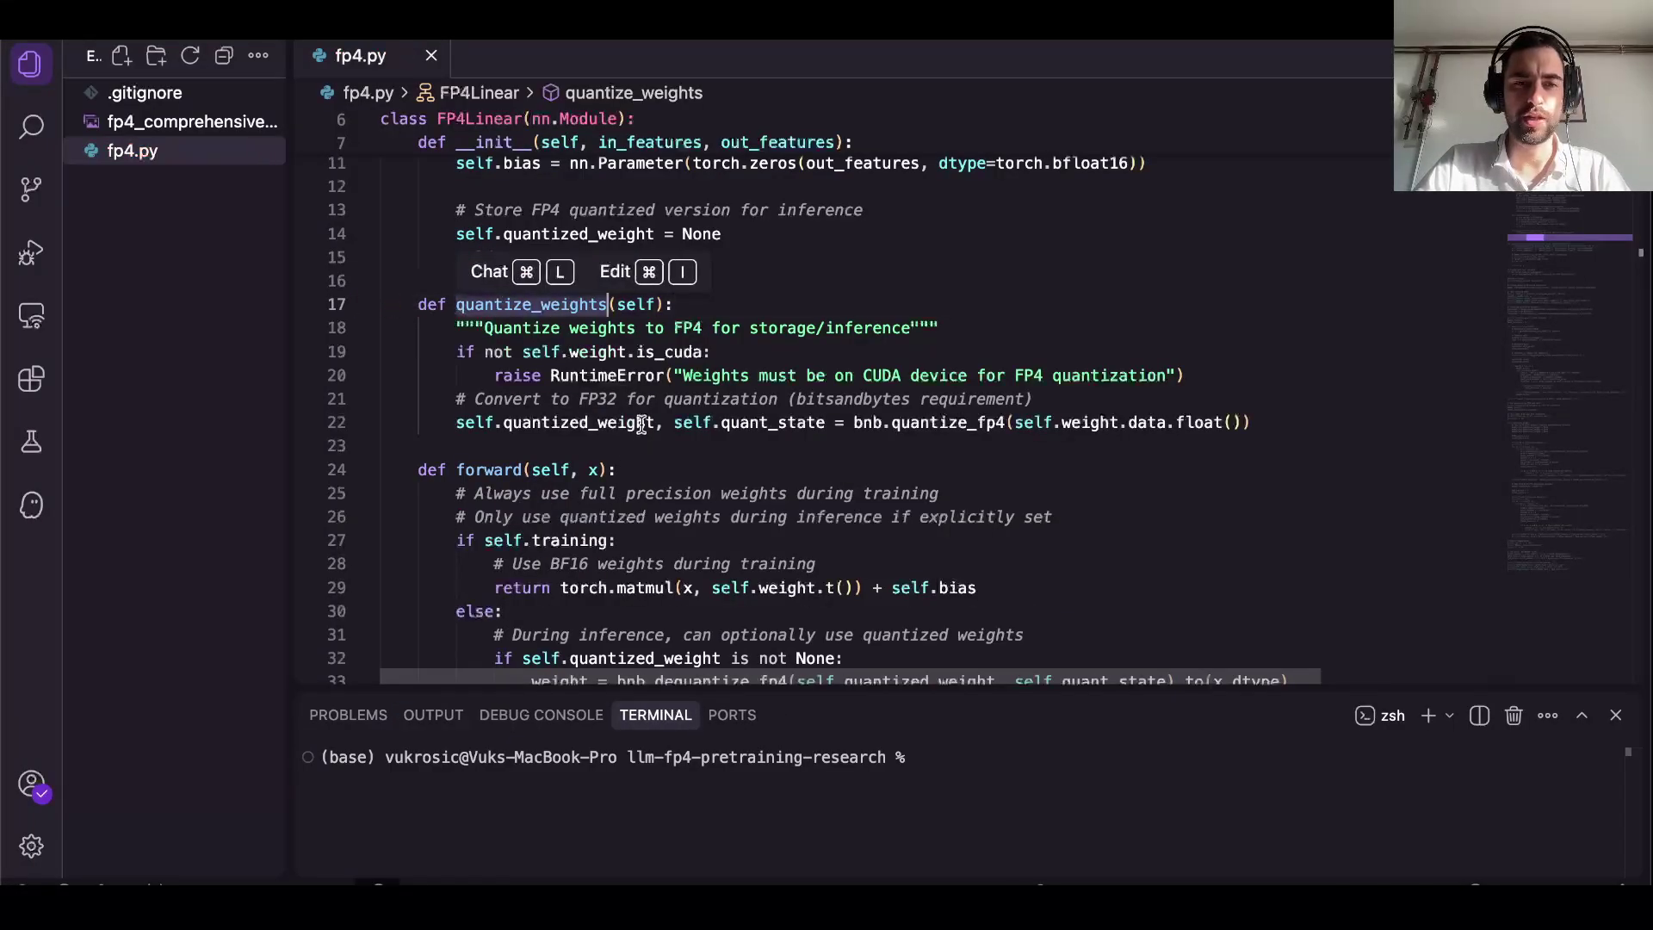
- Examine the bnb.quantize_fp4 call in quantize_weights and its self.weight.data.float() argument
double_click(923, 424)
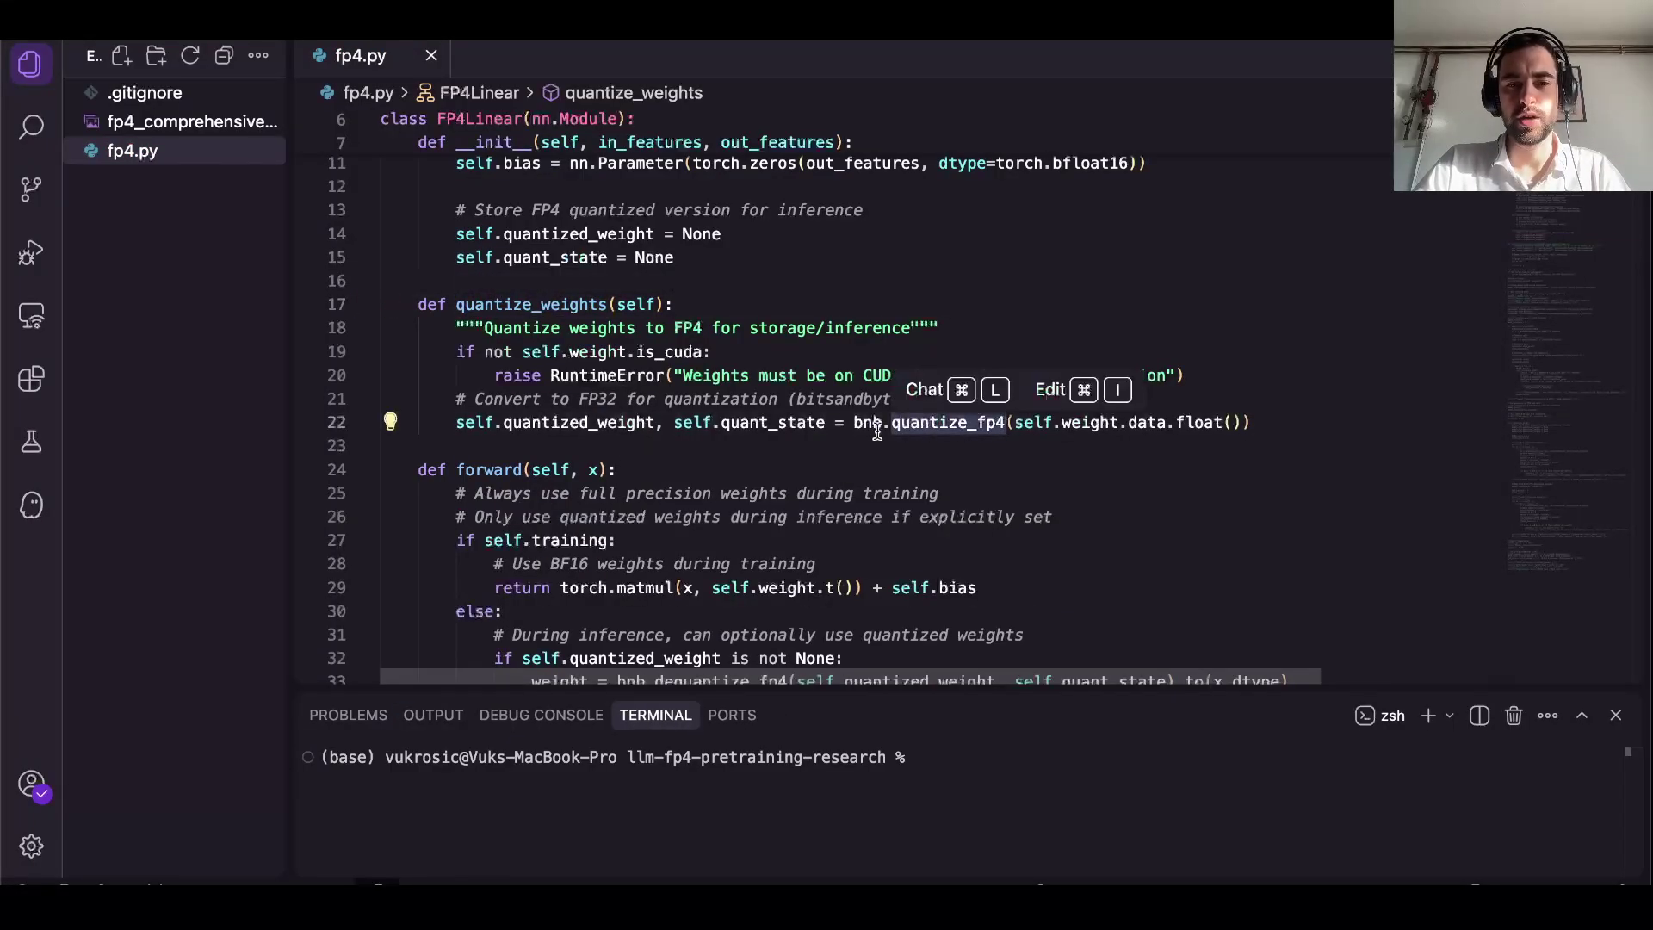
left_click(877, 429)
left_click_drag(1080, 430, 1207, 431)
double_click(1284, 422)
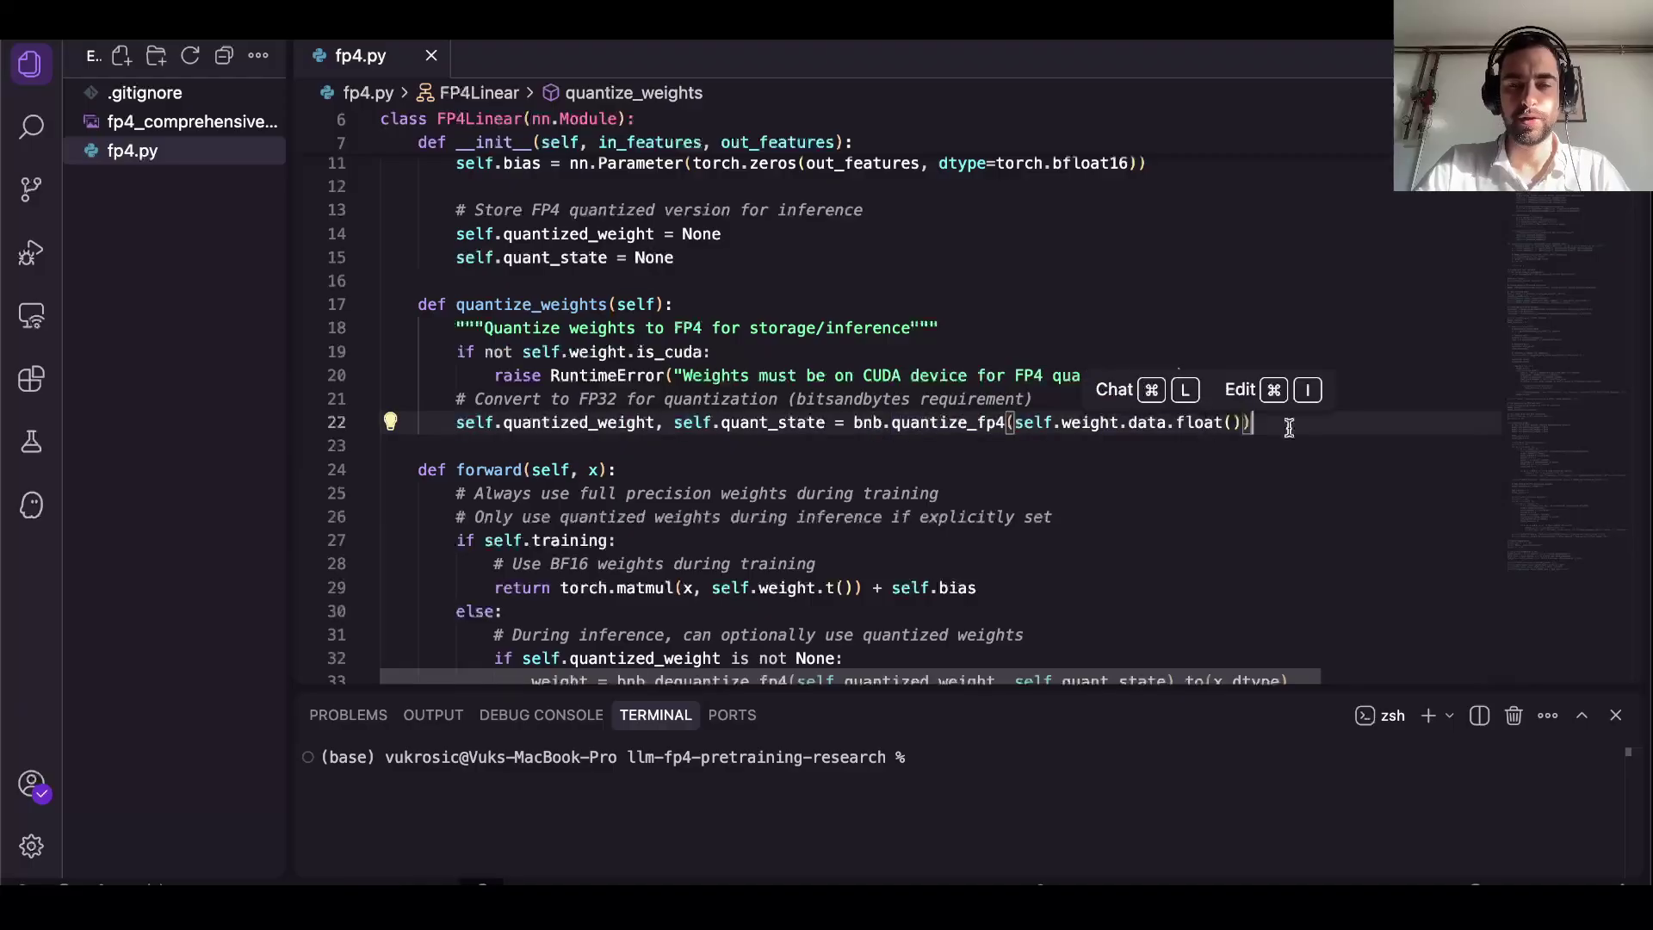
left_click(1283, 421)
key("super+period")
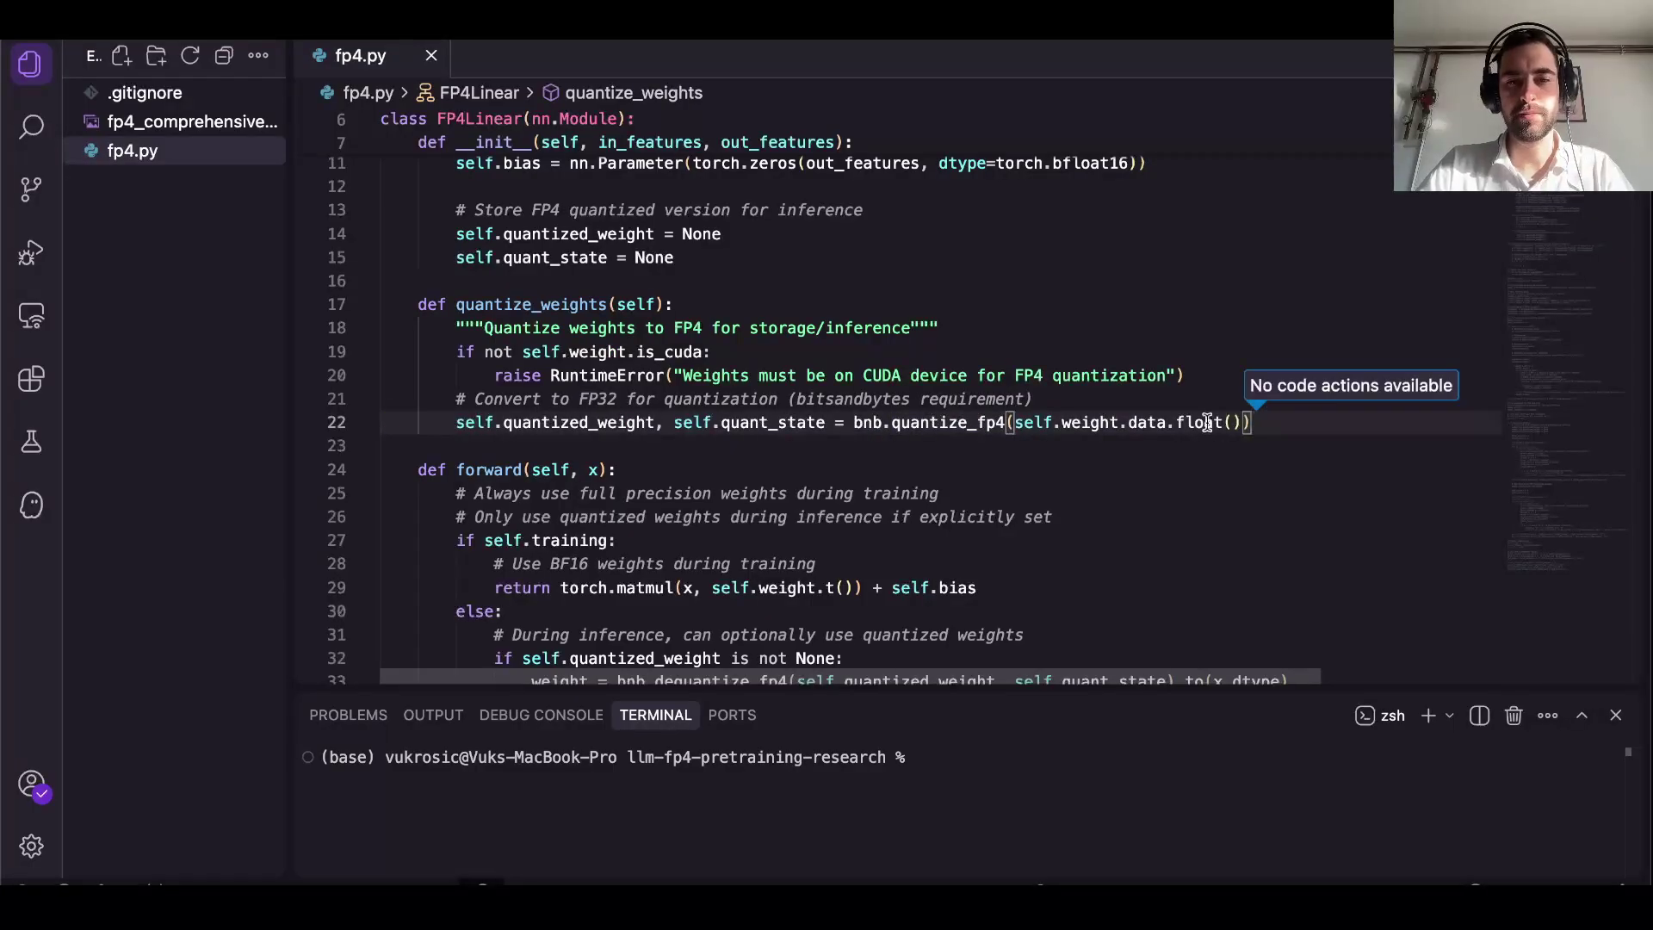
double_click(868, 422)
double_click(939, 422)
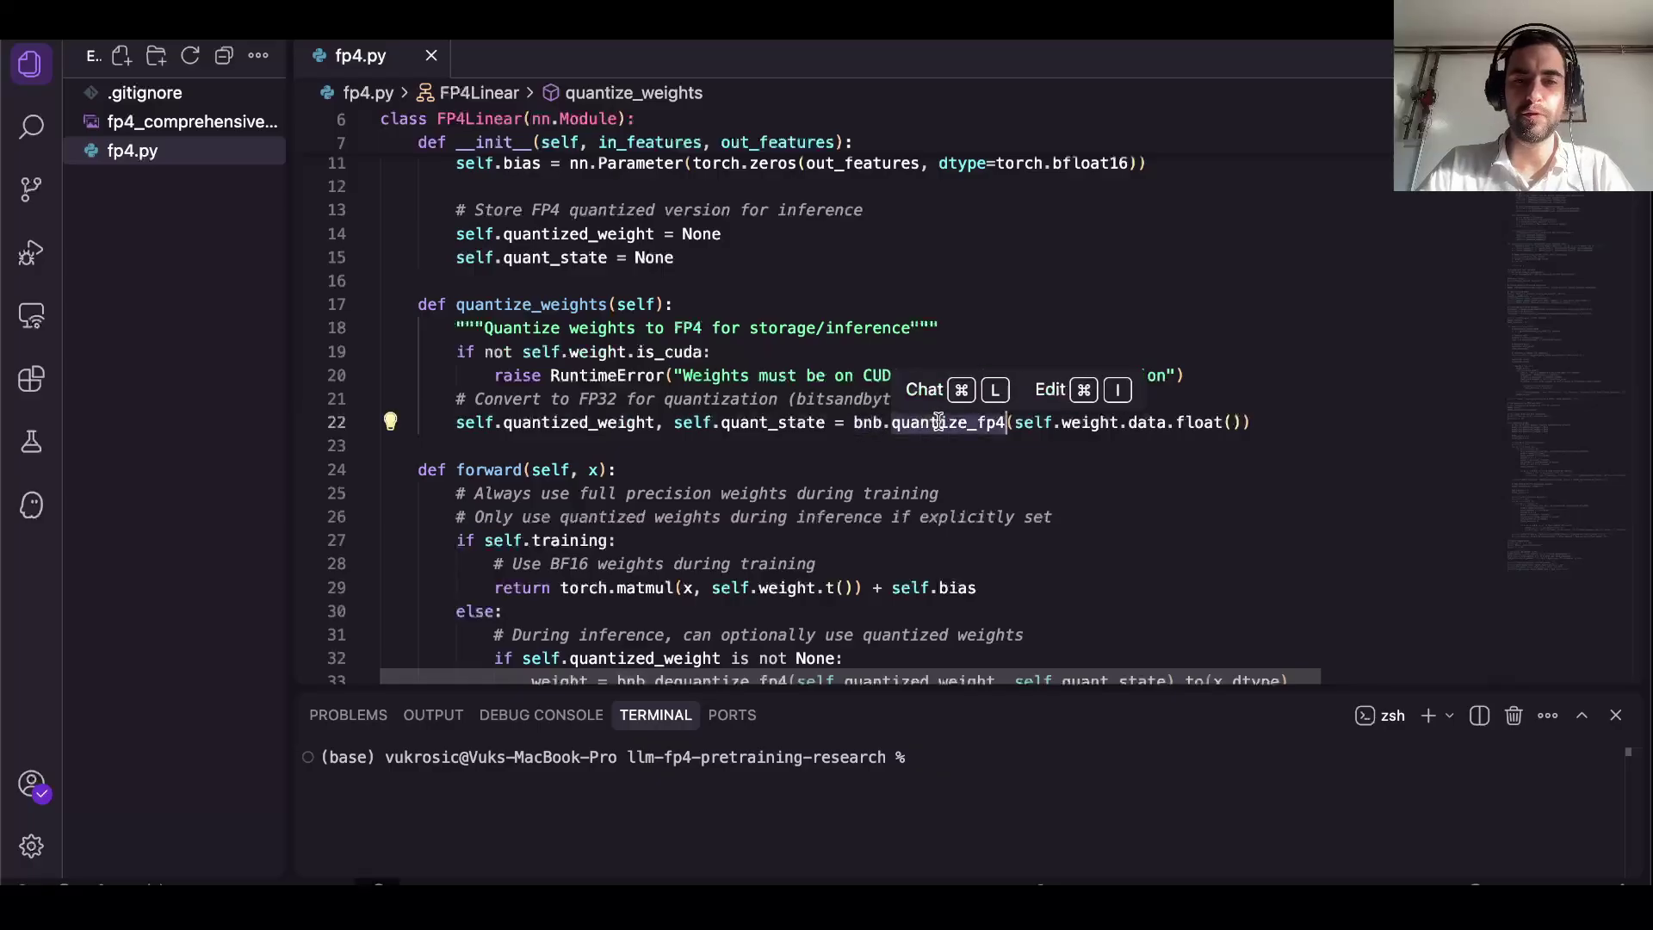
left_click(854, 421)
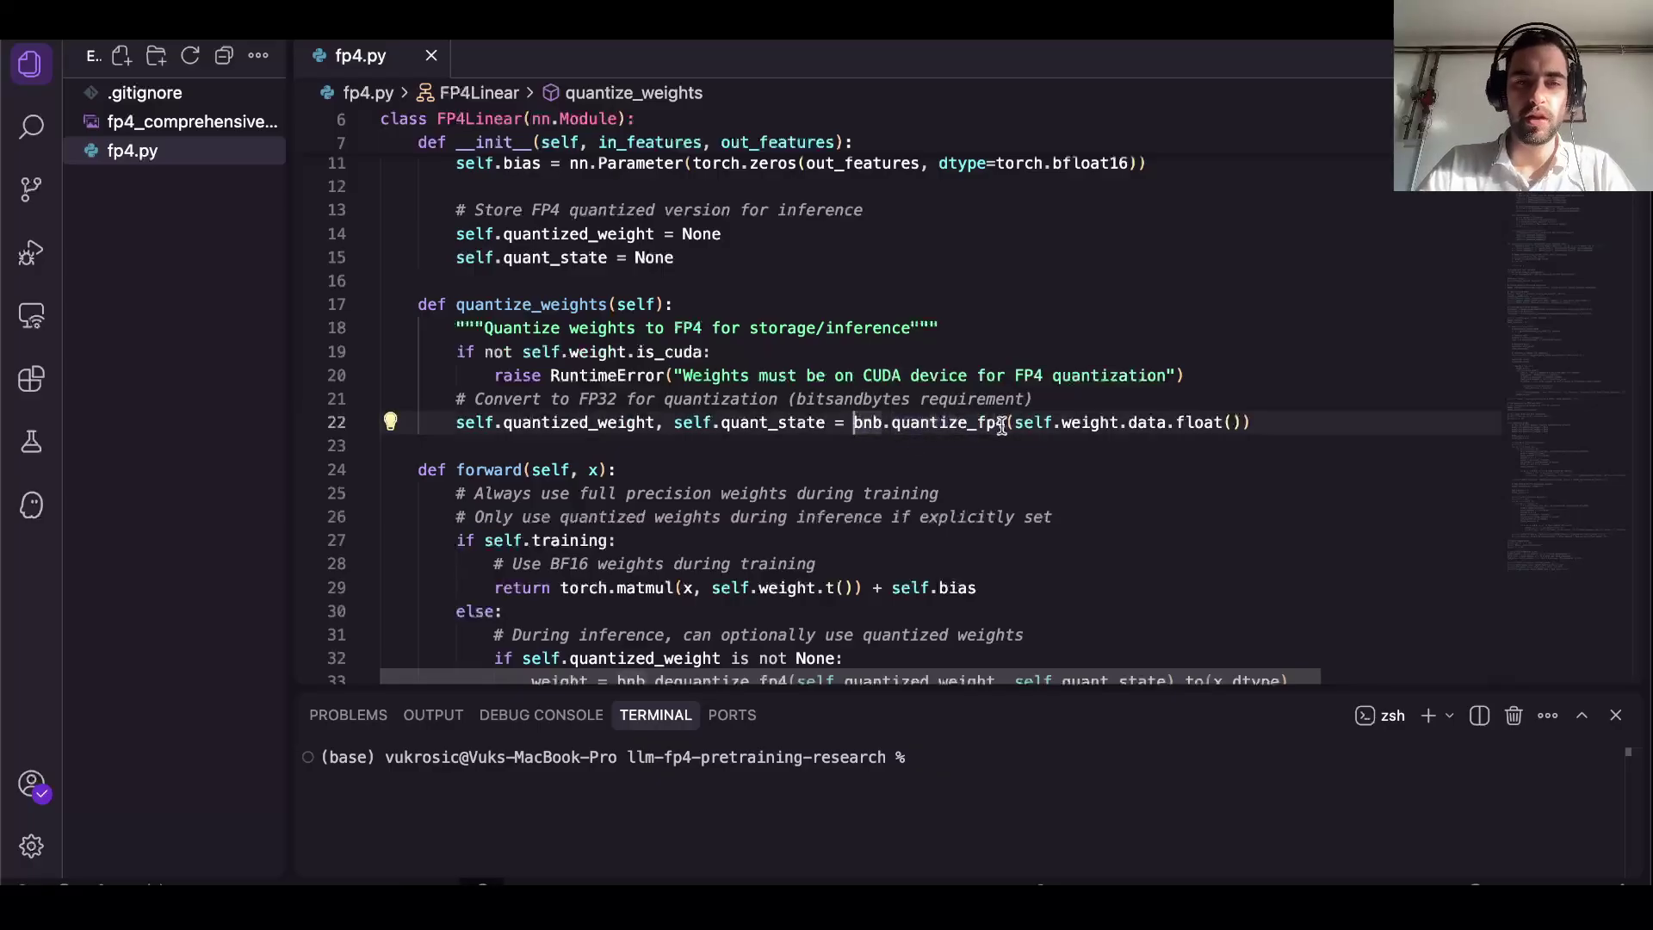
left_click(1261, 424)
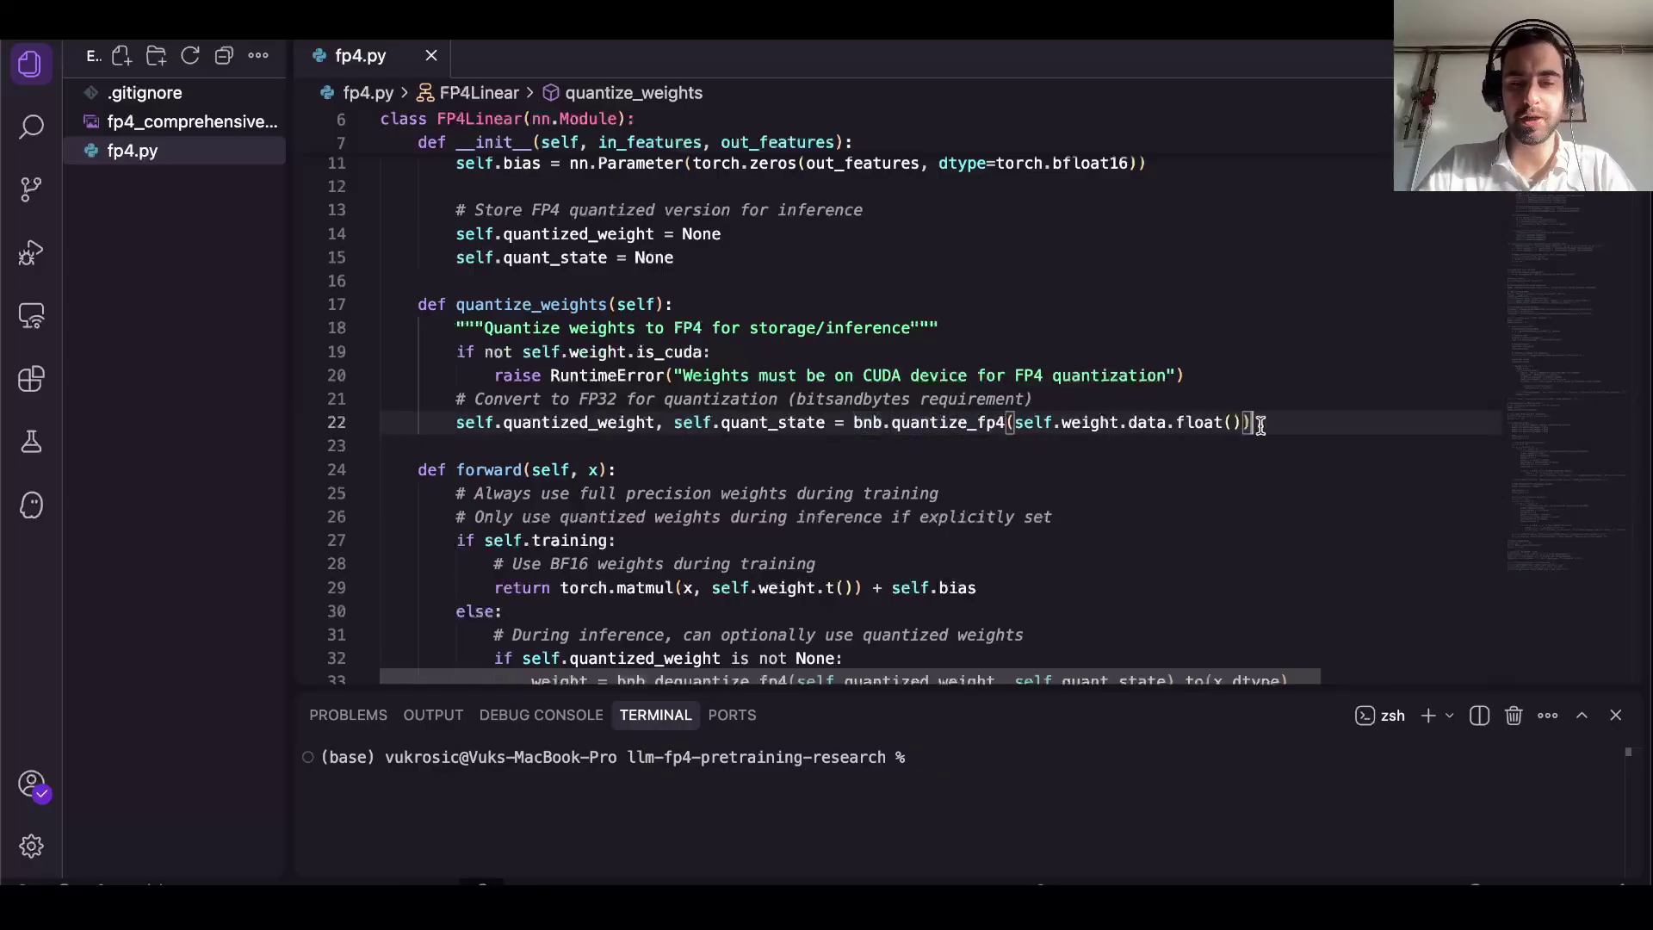
- Back in fp4.py, review the training branch of forward, highlighting the return torch.matmul line that uses self.weight.t() and self.bias
key("super+Tab")
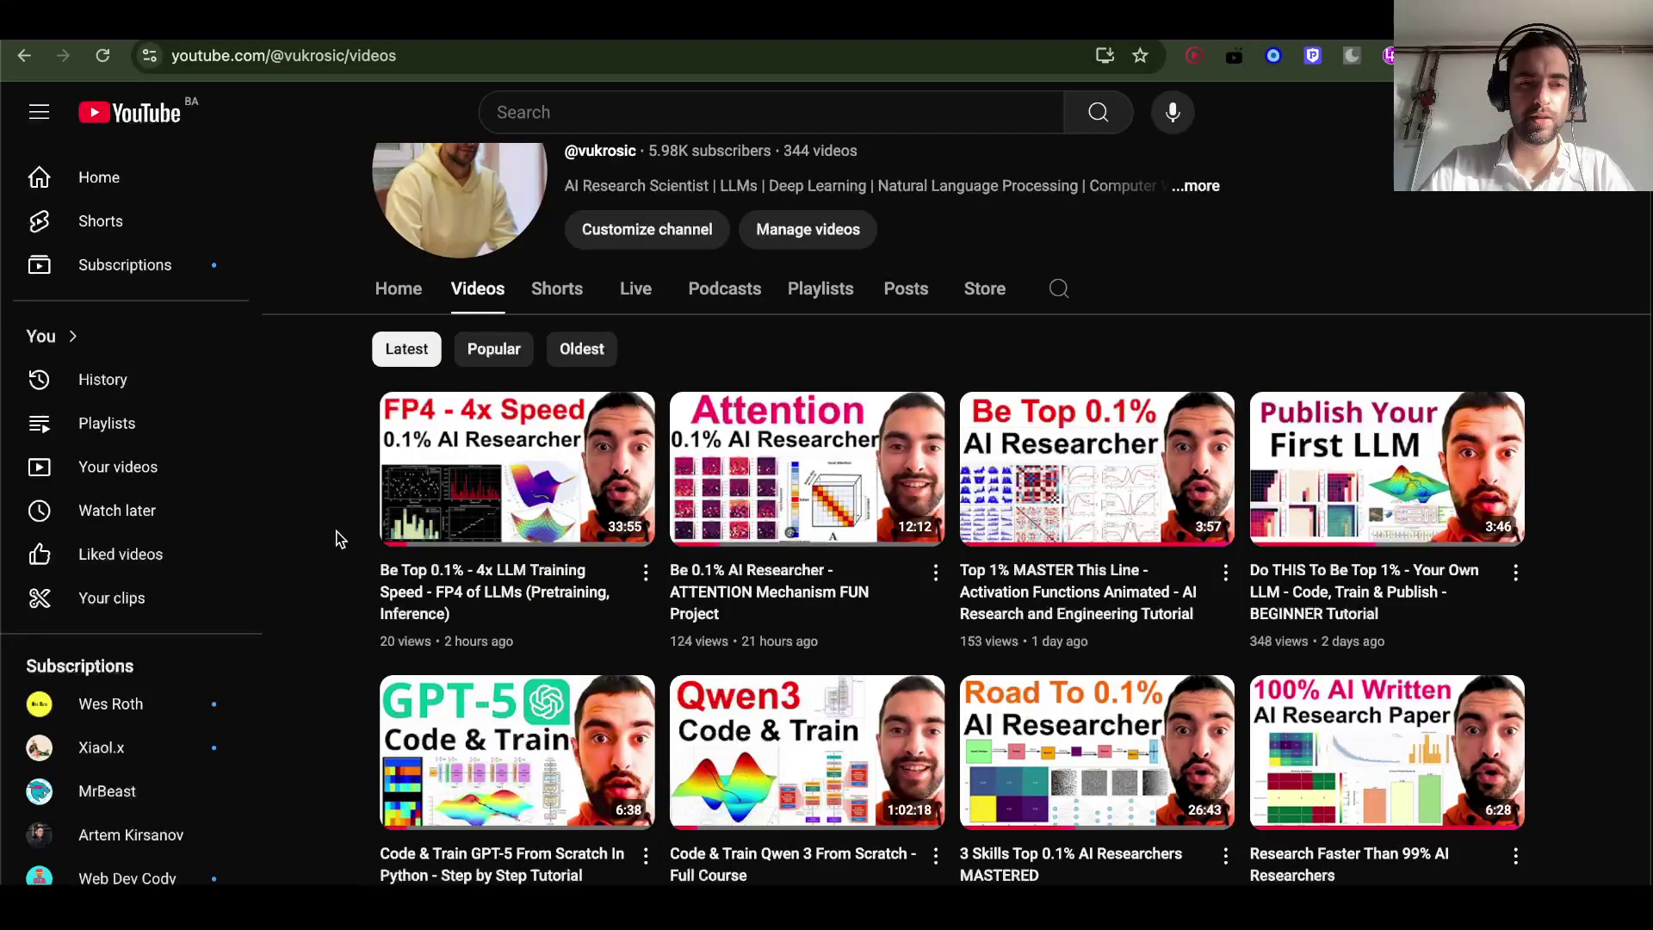
key("super+Tab")
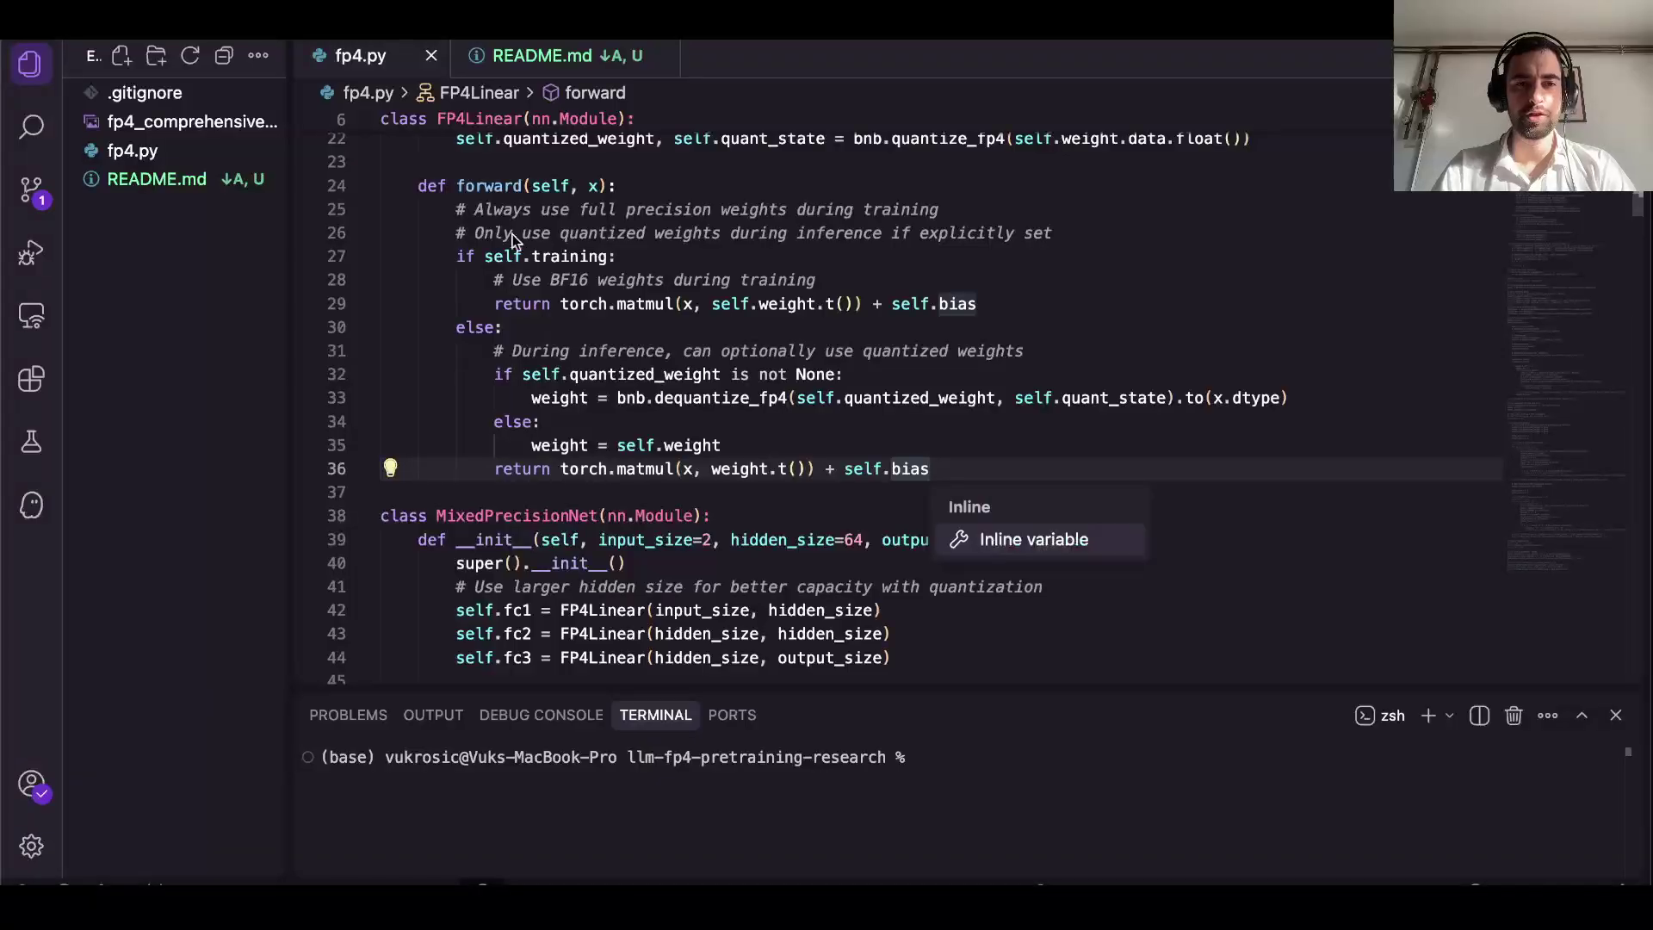
left_click(459, 247)
left_click_drag(994, 303, 495, 307)
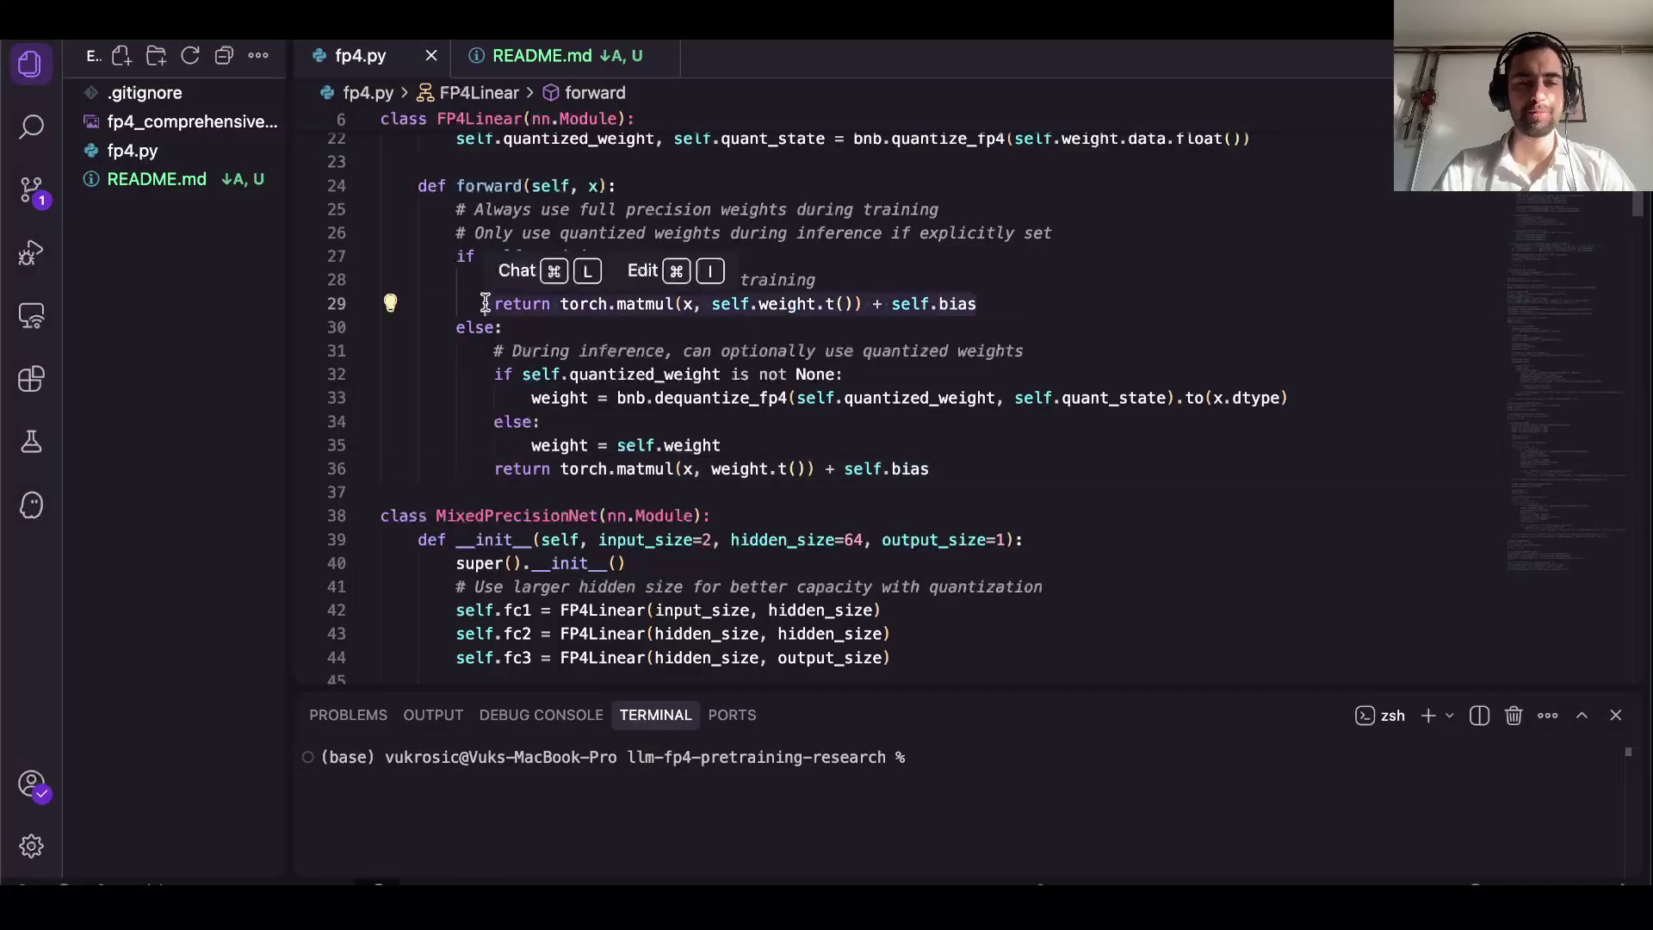
left_click(988, 301)
key("super+period")
key("Escape")
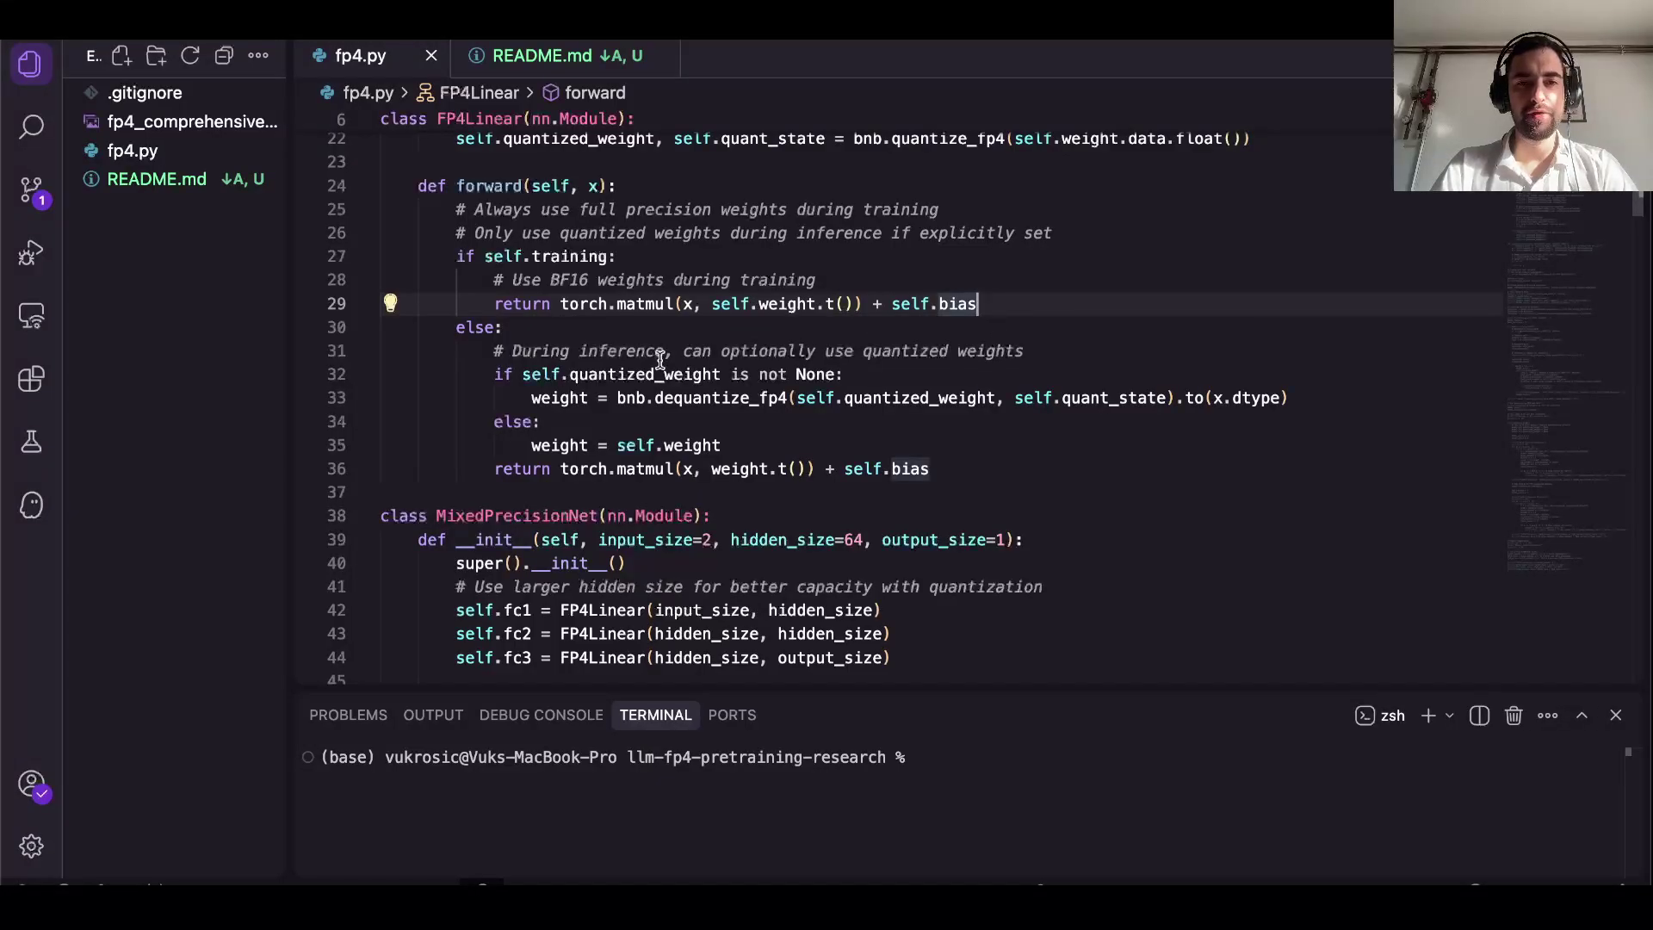
- Examine the inference branch of forward, covering the quantized_weight check and the bnb.dequantize_fp4 assignment to weight
left_click(858, 378)
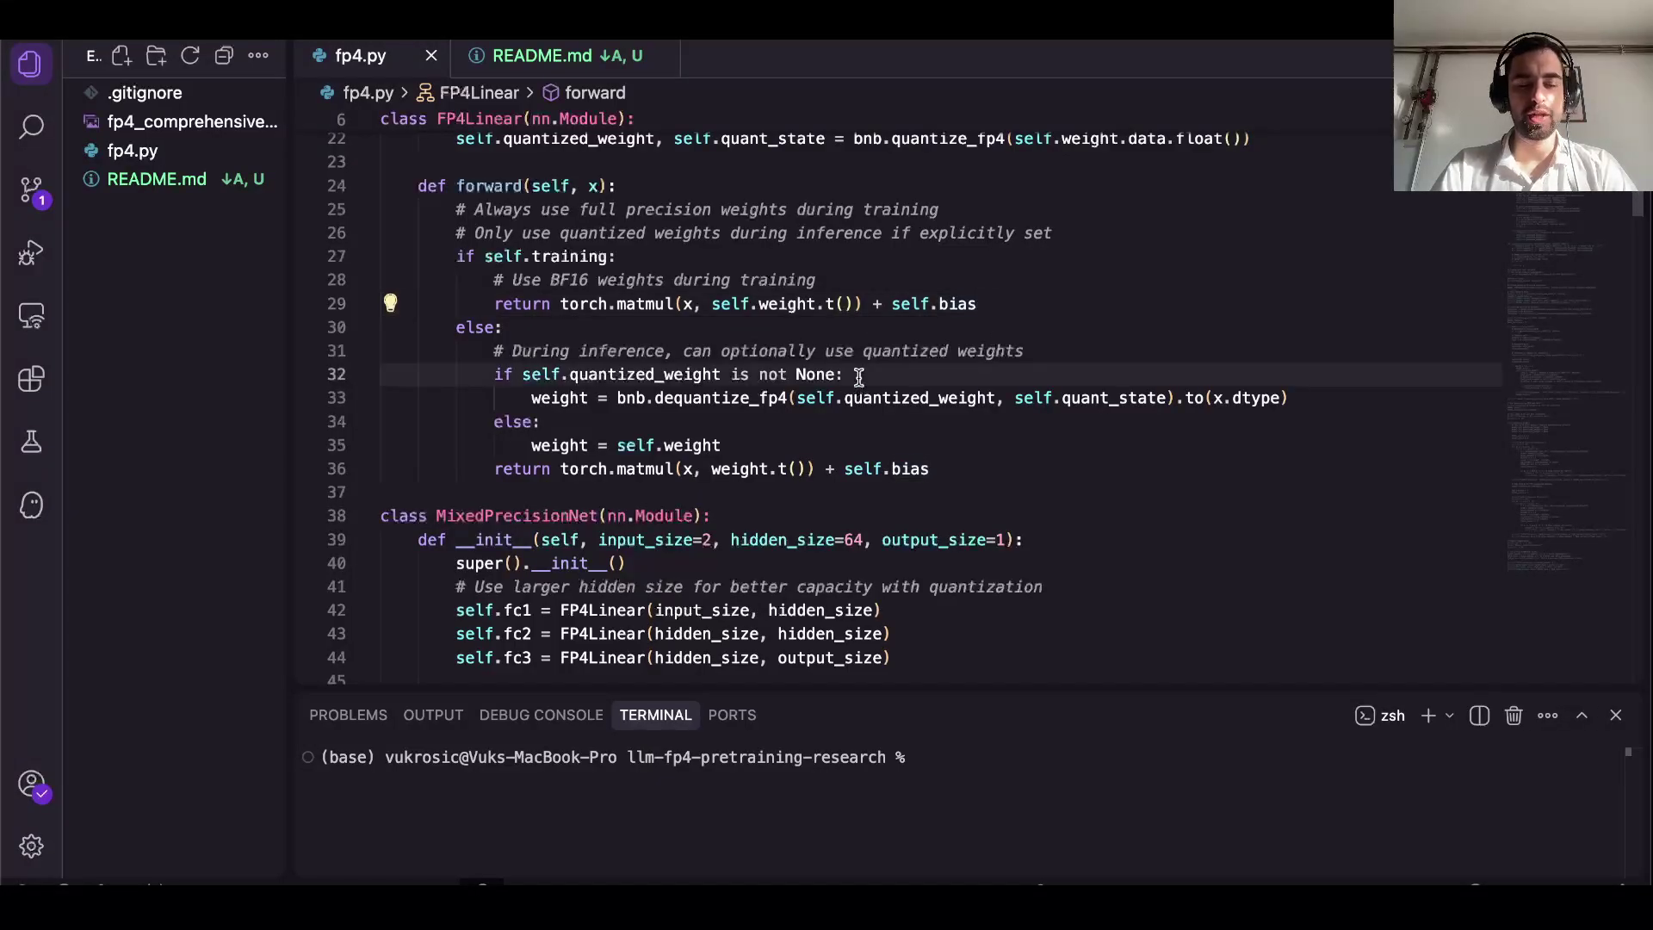
key("super+period")
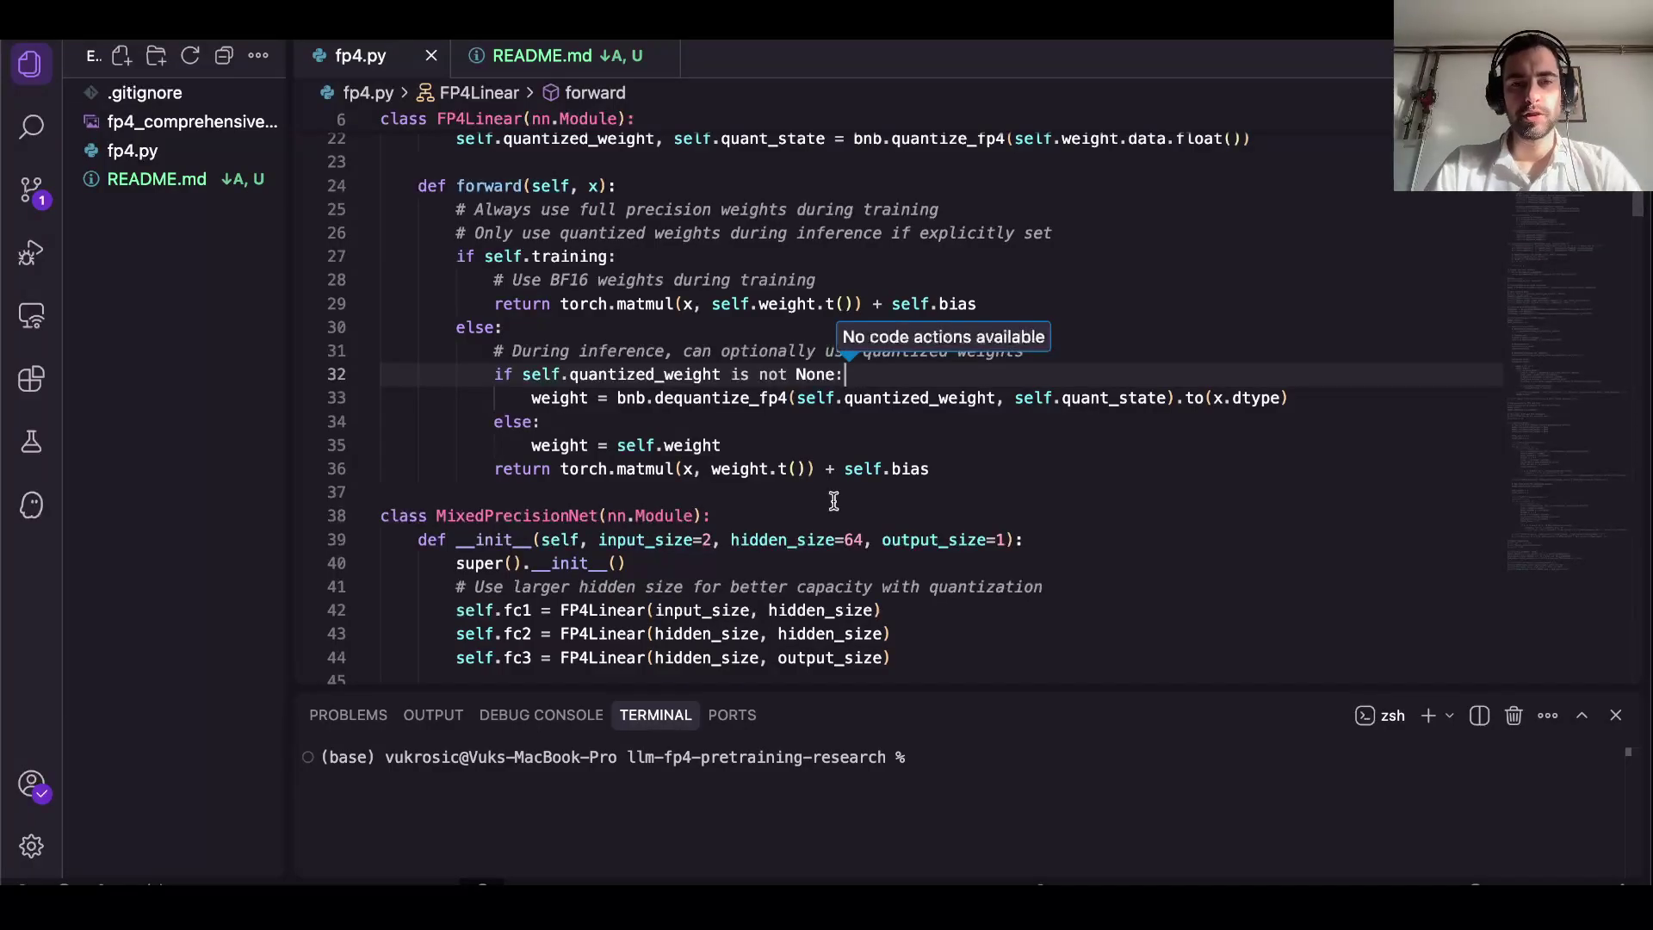
left_click(589, 417)
mouse_move(530, 401)
left_mouse_down()
mouse_move(814, 433)
mouse_move(1269, 399)
mouse_move(527, 398)
left_mouse_up()
left_click(1302, 401)
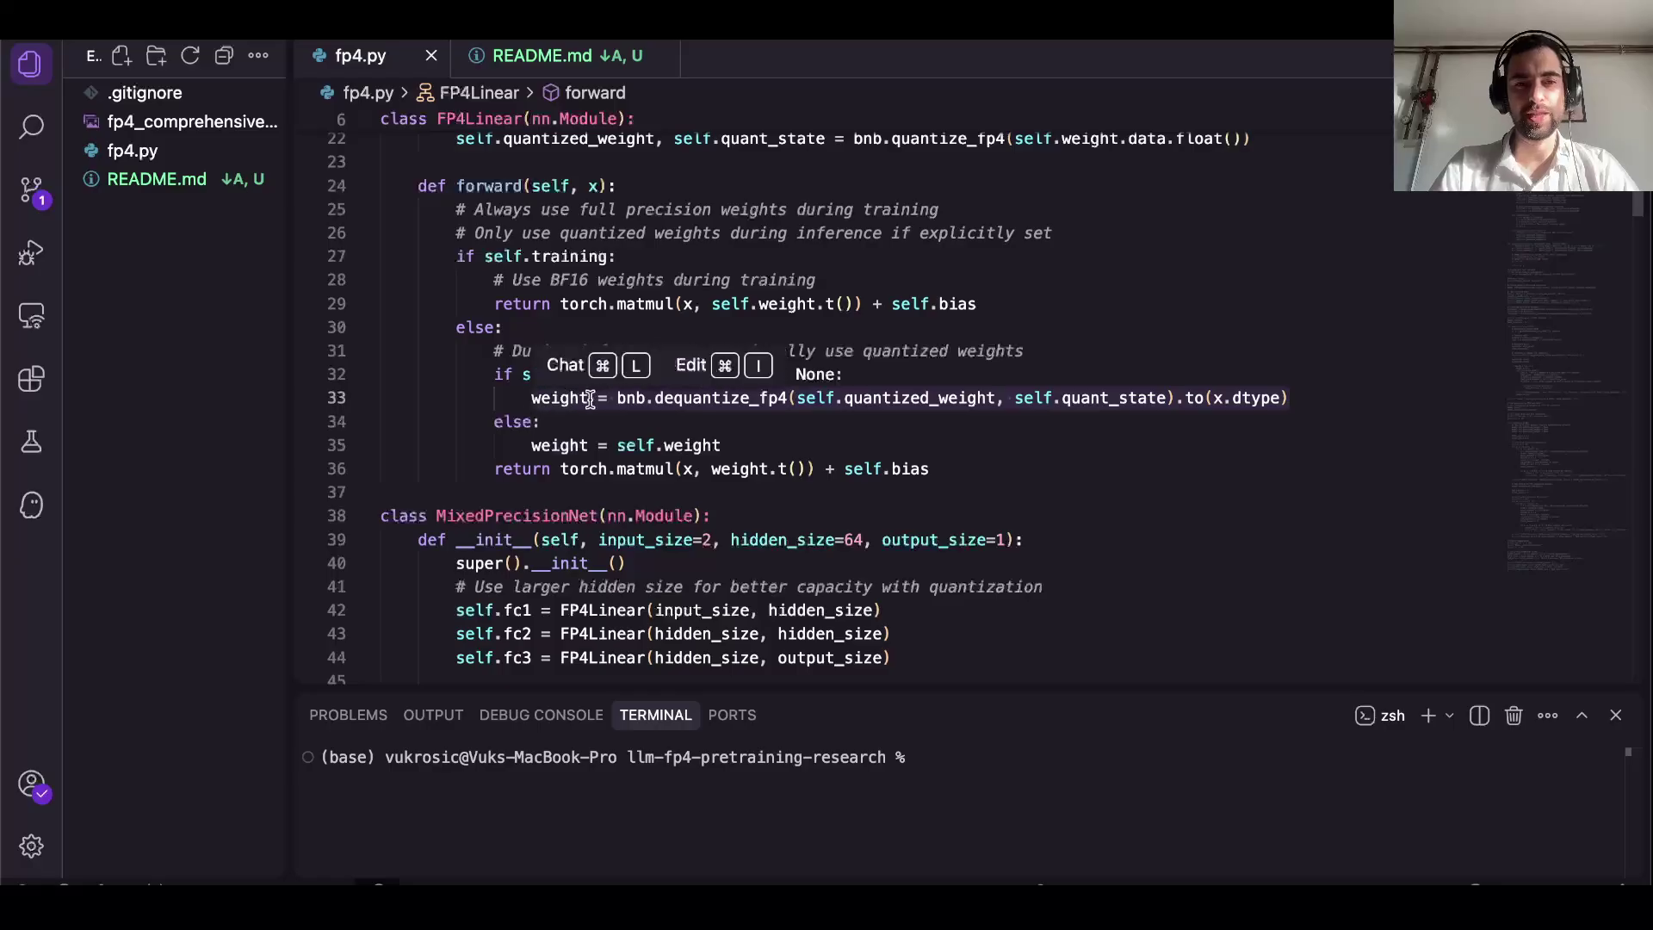
left_click(590, 401)
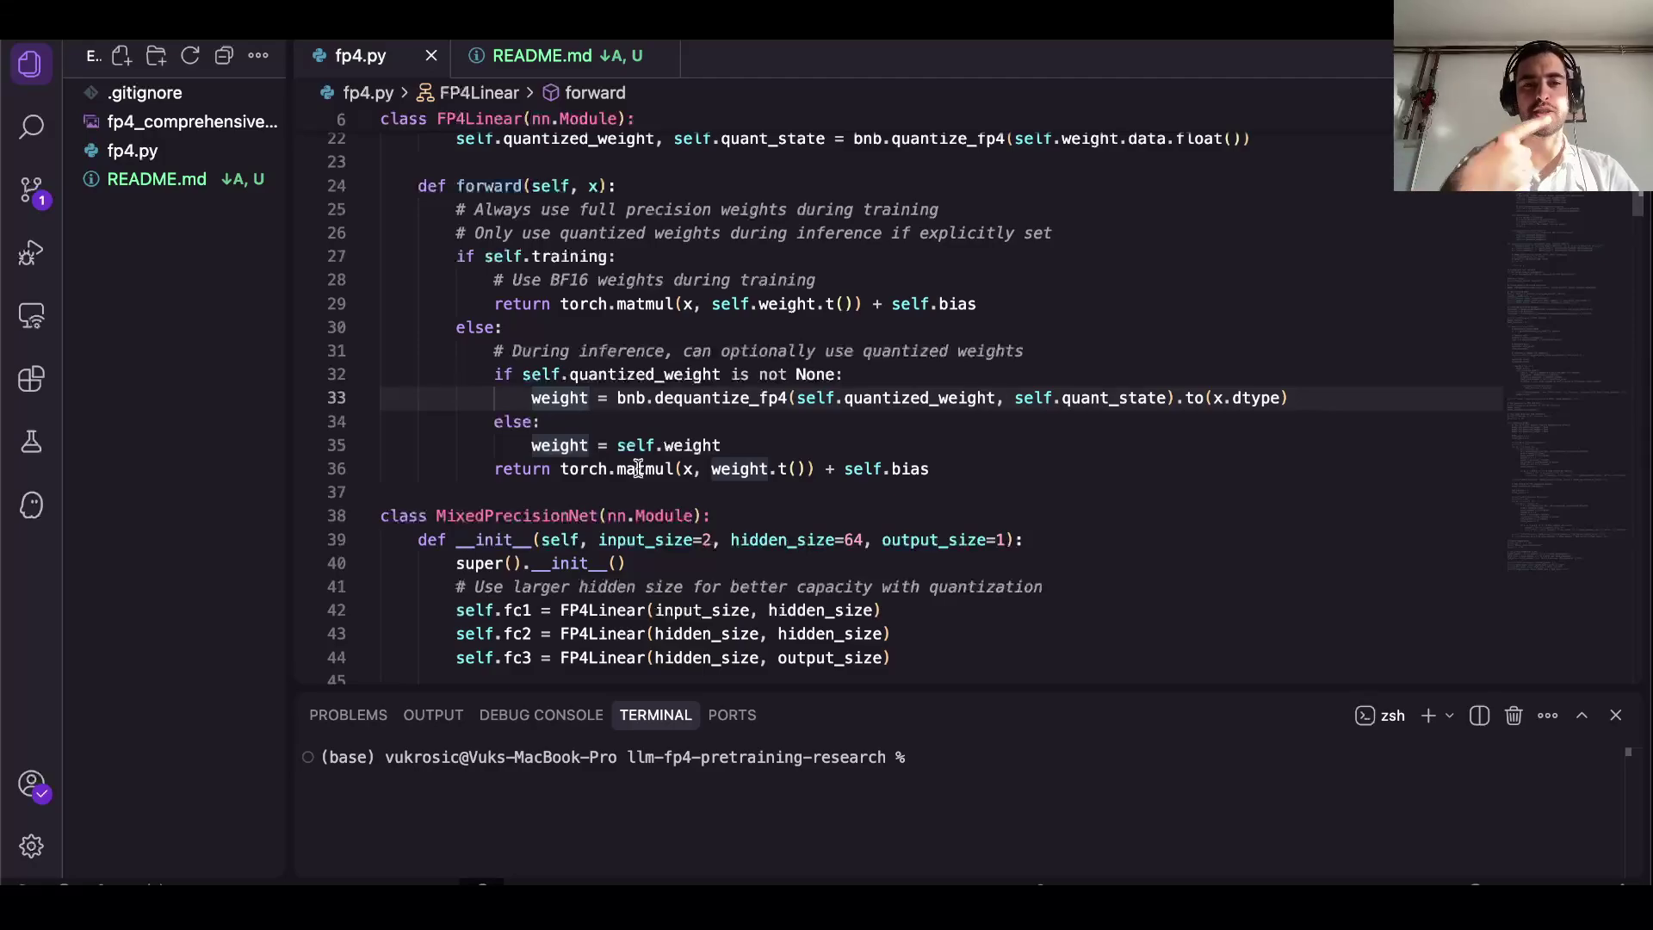
- Review the final return line of forward, torch.matmul(x, weight.t()) + self.bias
left_click(941, 469)
left_click_drag(941, 470, 493, 469)
left_click(983, 467)
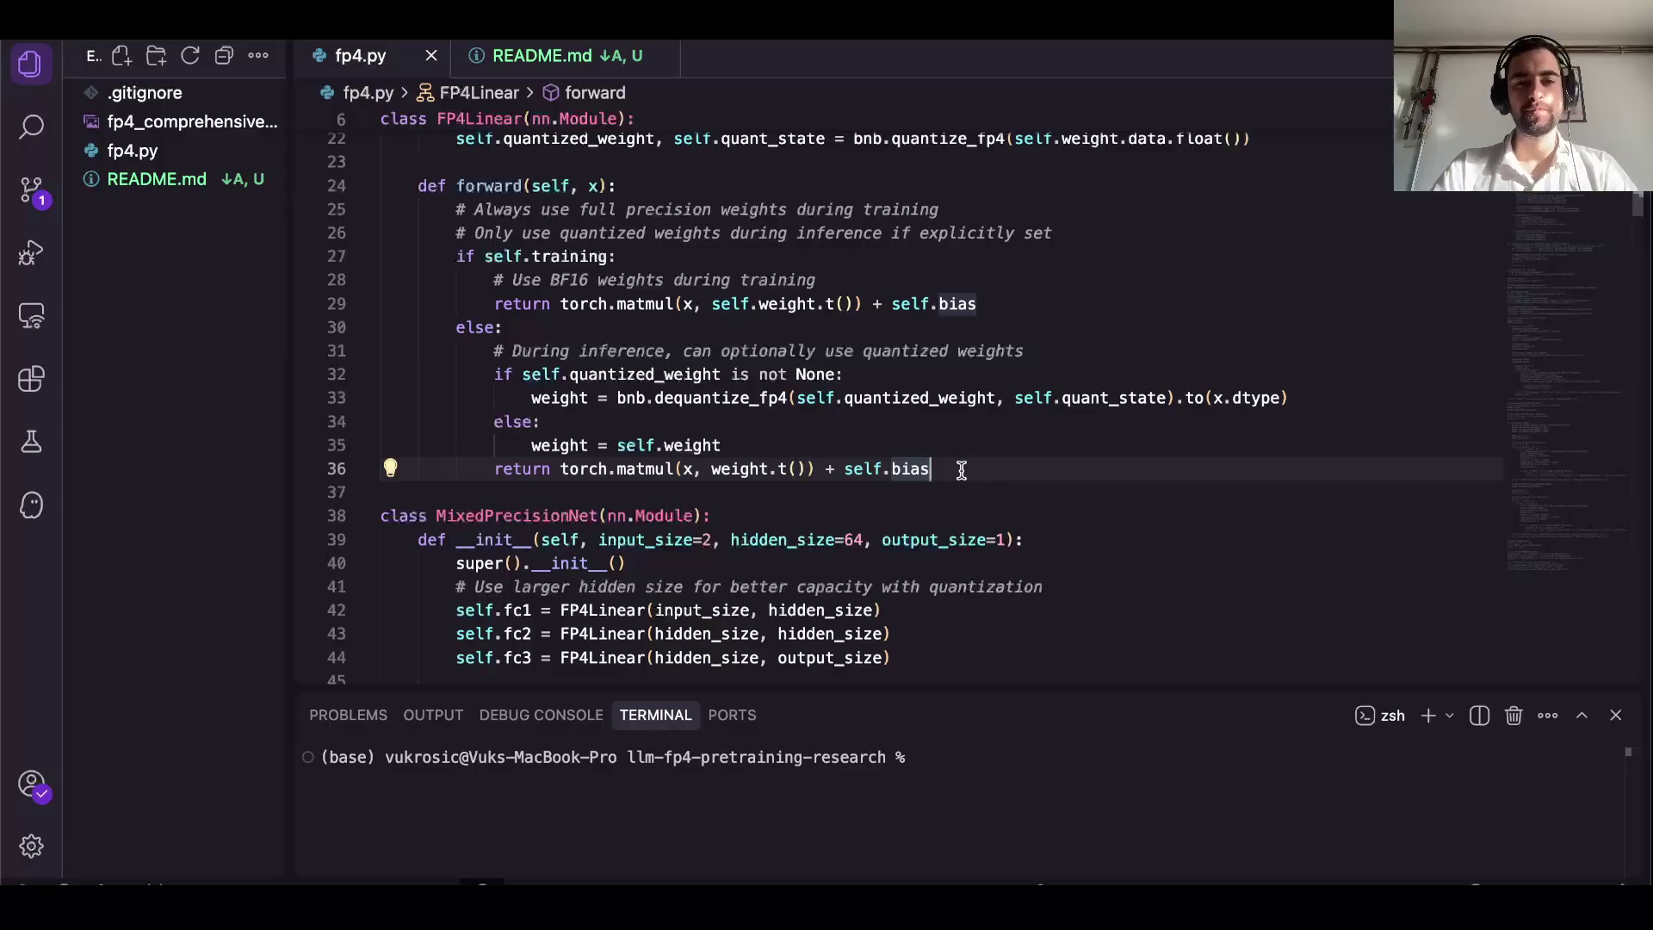
left_click(495, 472, "shift")
left_click(1009, 479)
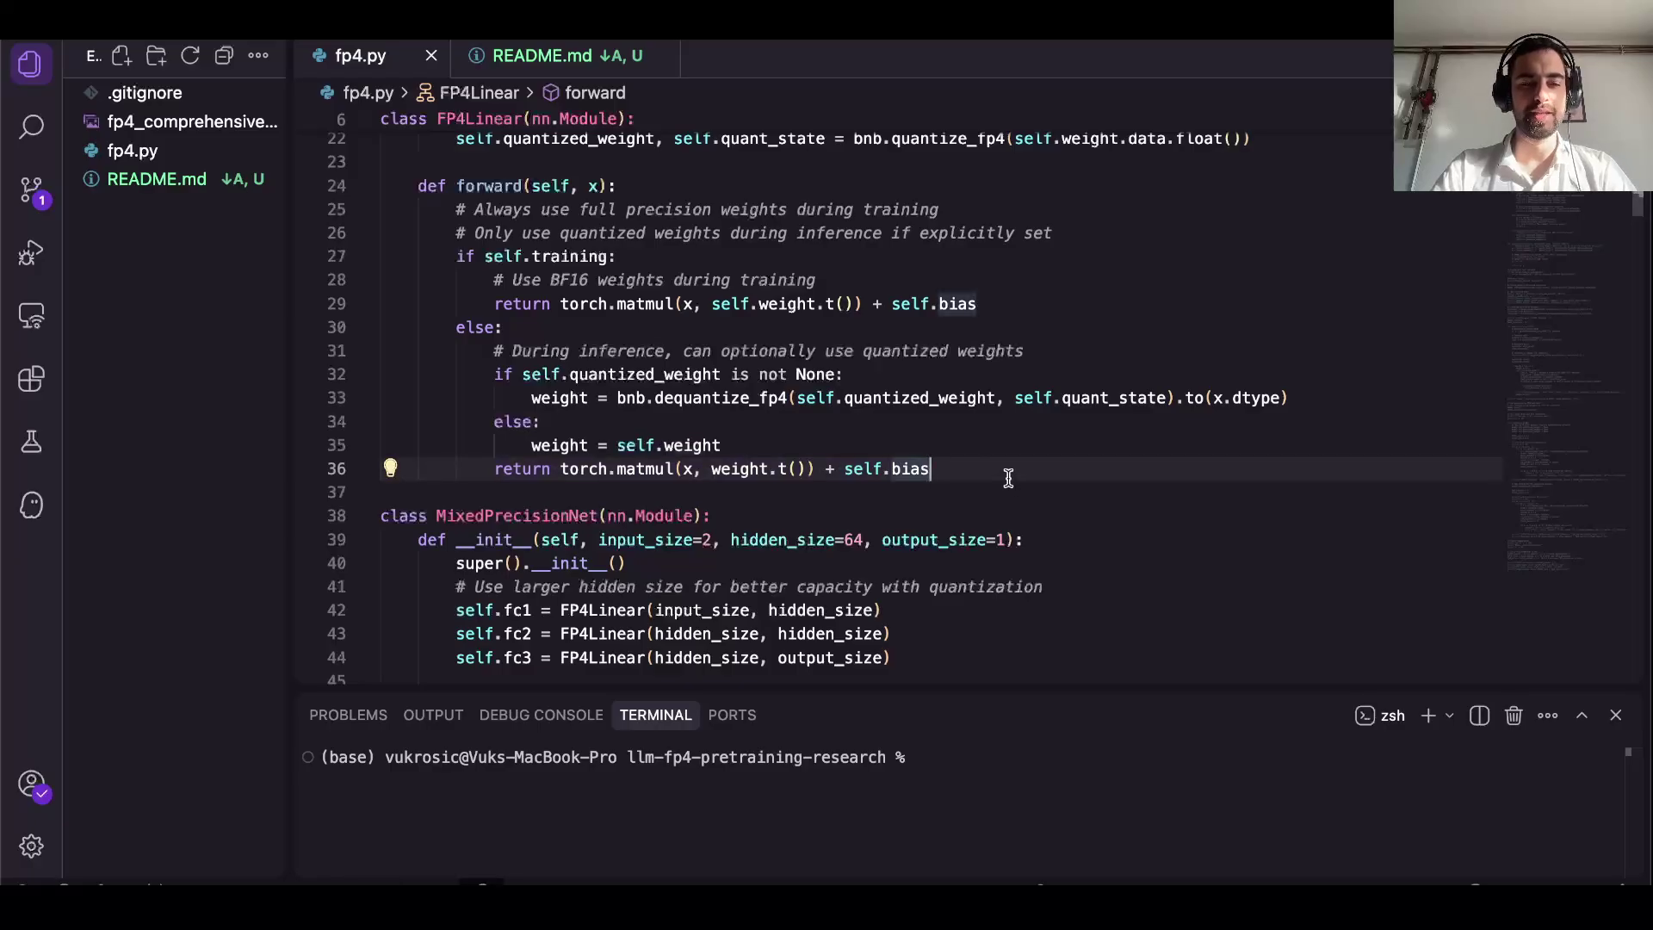
- Switch to ChatGPT and read the GPU case, highlighting the passages on native BF16 matmuls and FP32 accumulation
key("super+Tab")
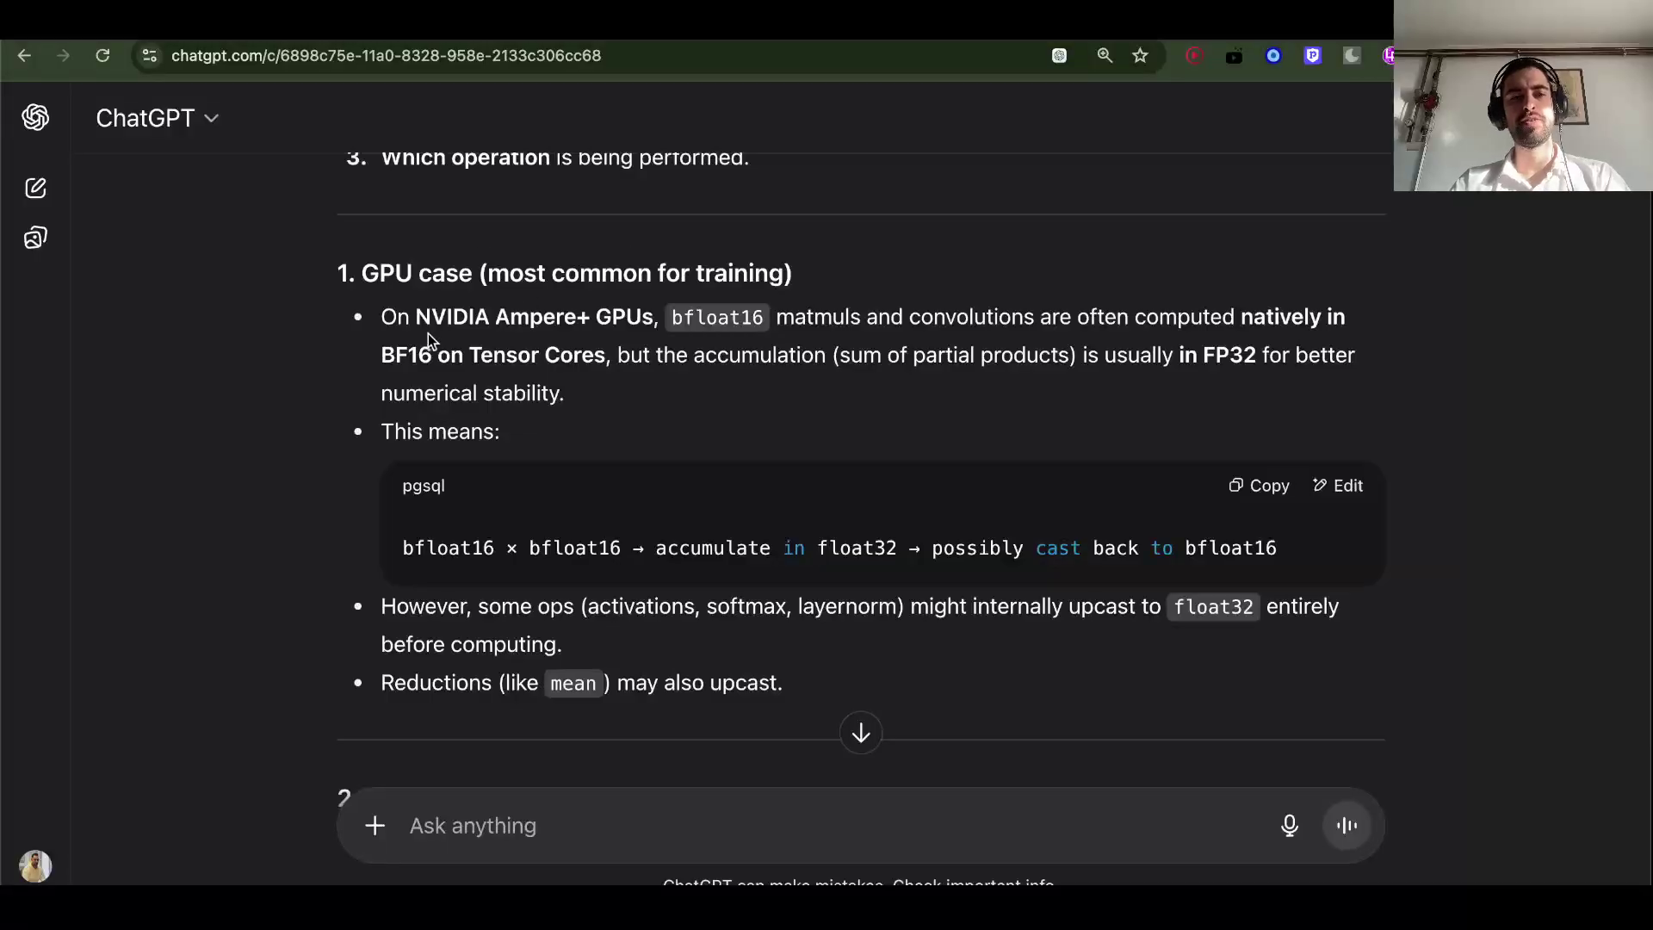
mouse_move(428, 336)
left_mouse_down()
mouse_move(480, 316)
mouse_move(683, 358)
mouse_move(760, 315)
mouse_move(1243, 317)
mouse_move(445, 347)
left_mouse_up()
left_click(829, 315)
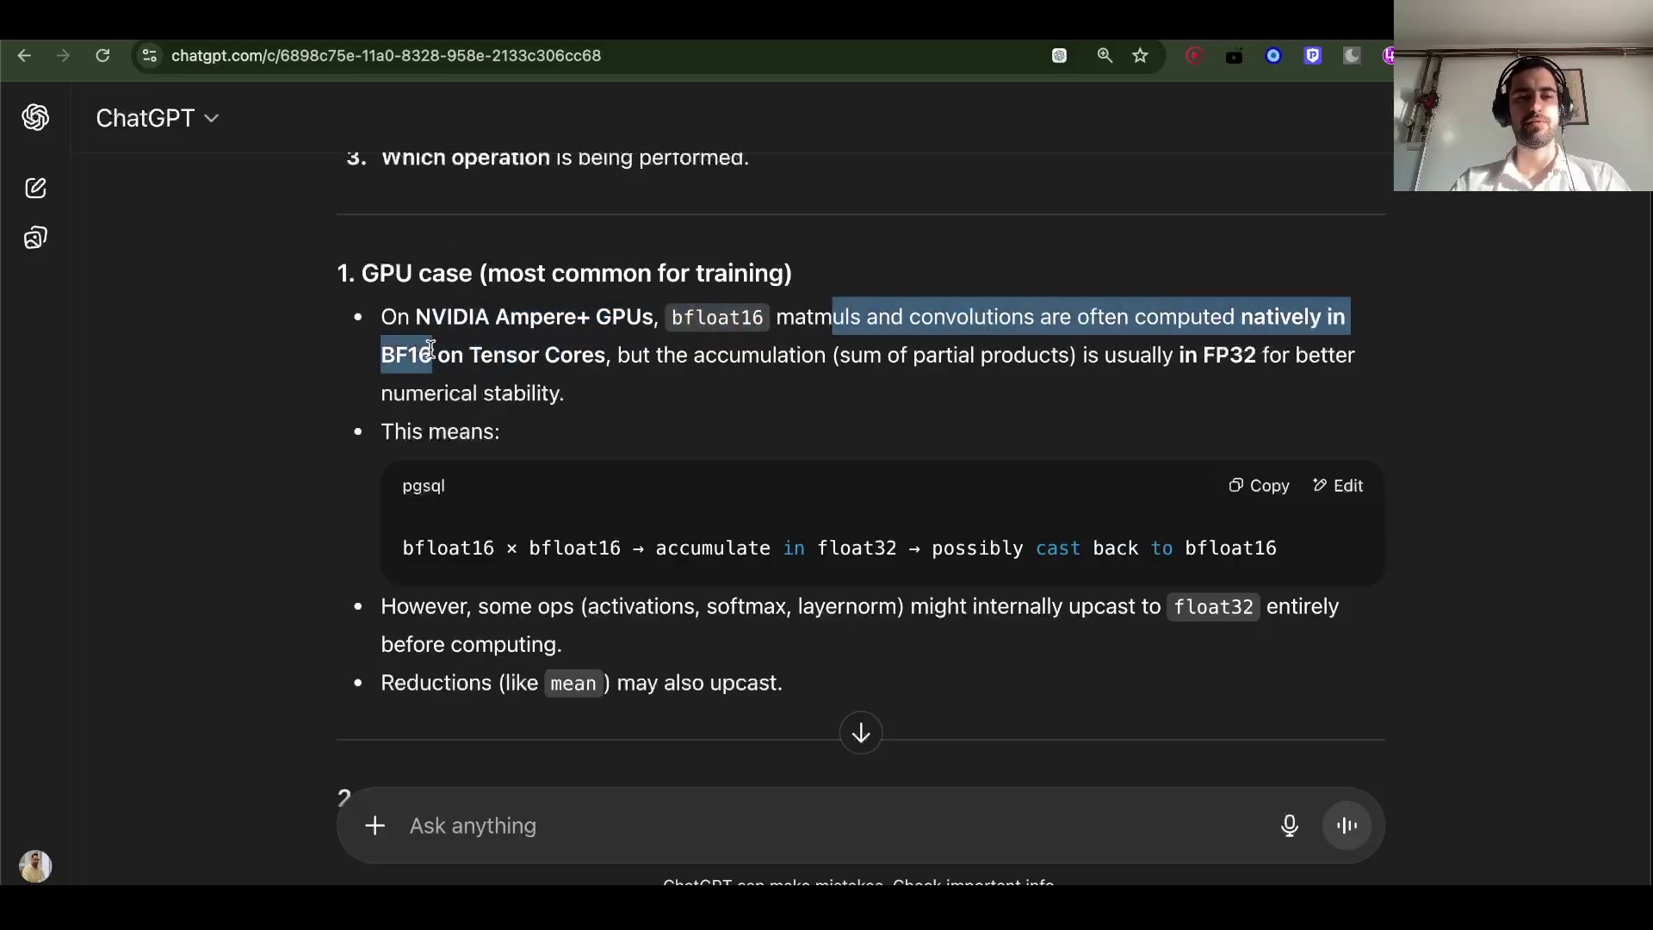
left_click_drag(435, 349, 1261, 361)
left_click(1292, 360)
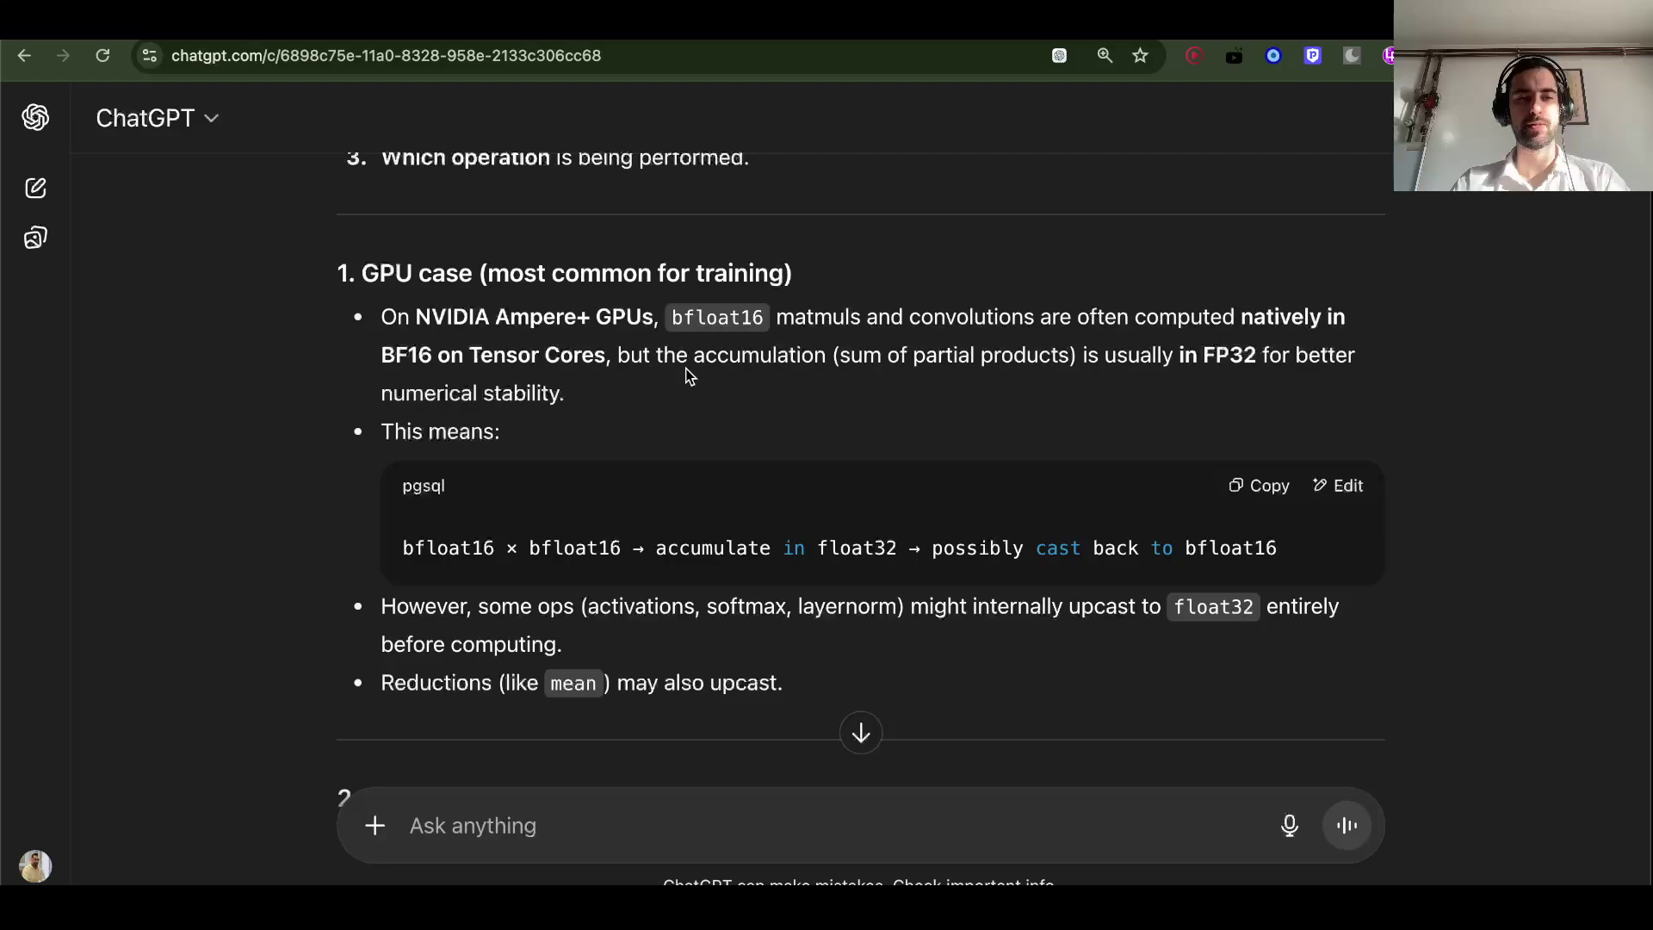
- Read the worked example's Step 1 FP16 multiplication, highlighting its first product, and continue through the Step 2A FP16 accumulation
scroll(688, 377, "down", 10)
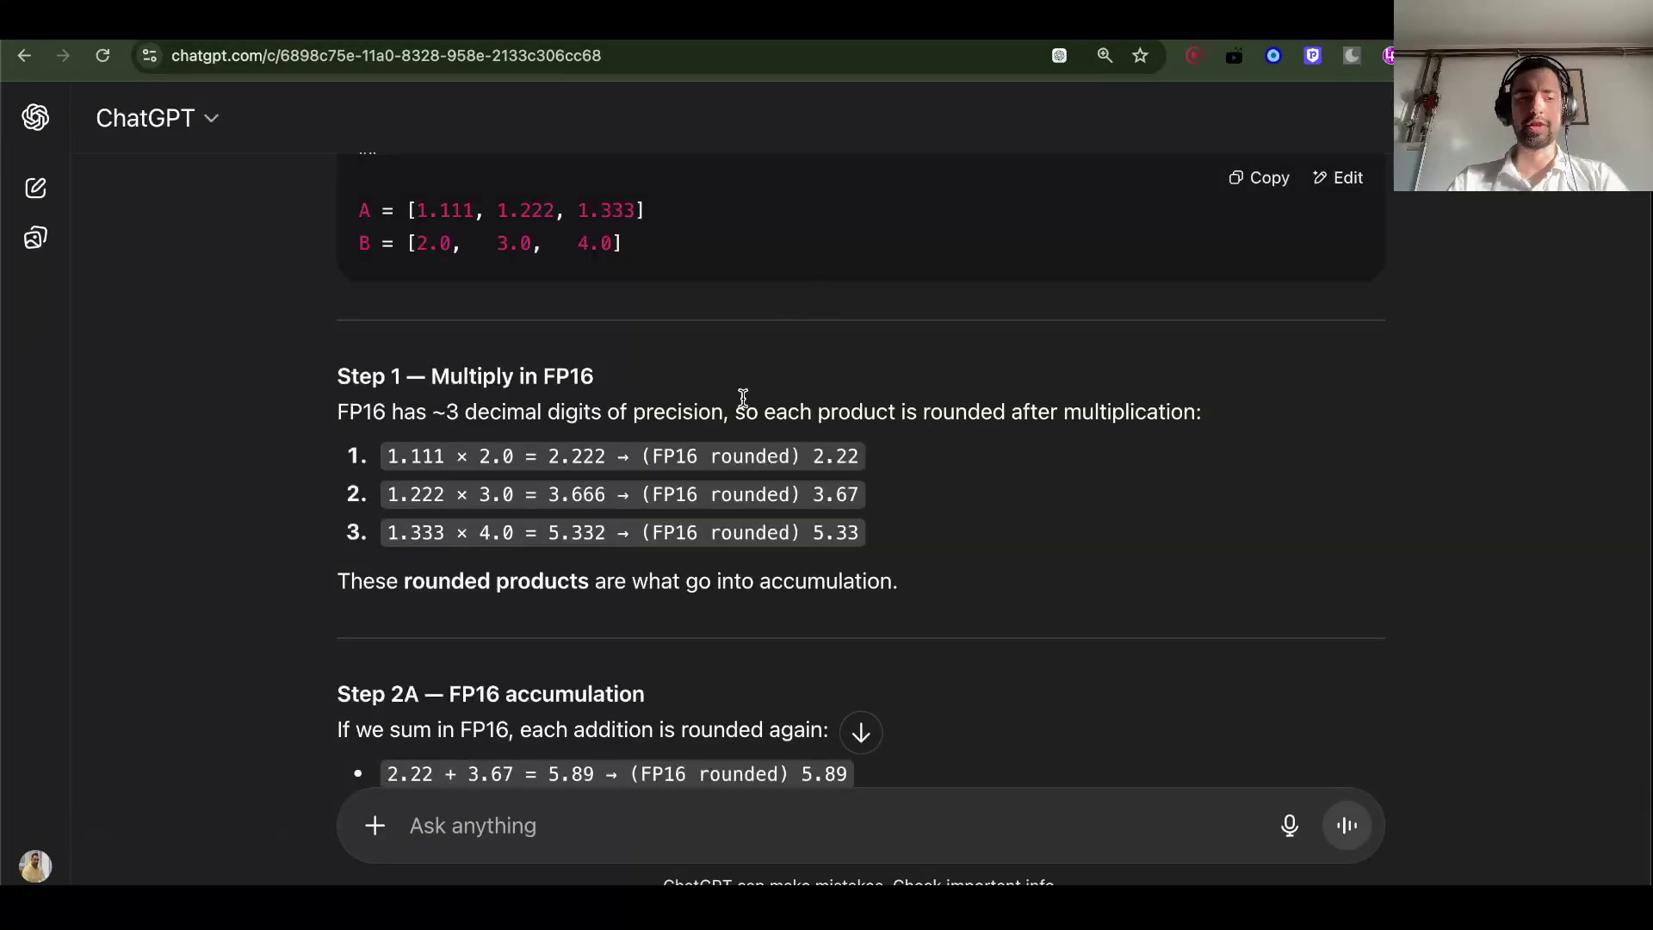
scroll(743, 398, "down", 1)
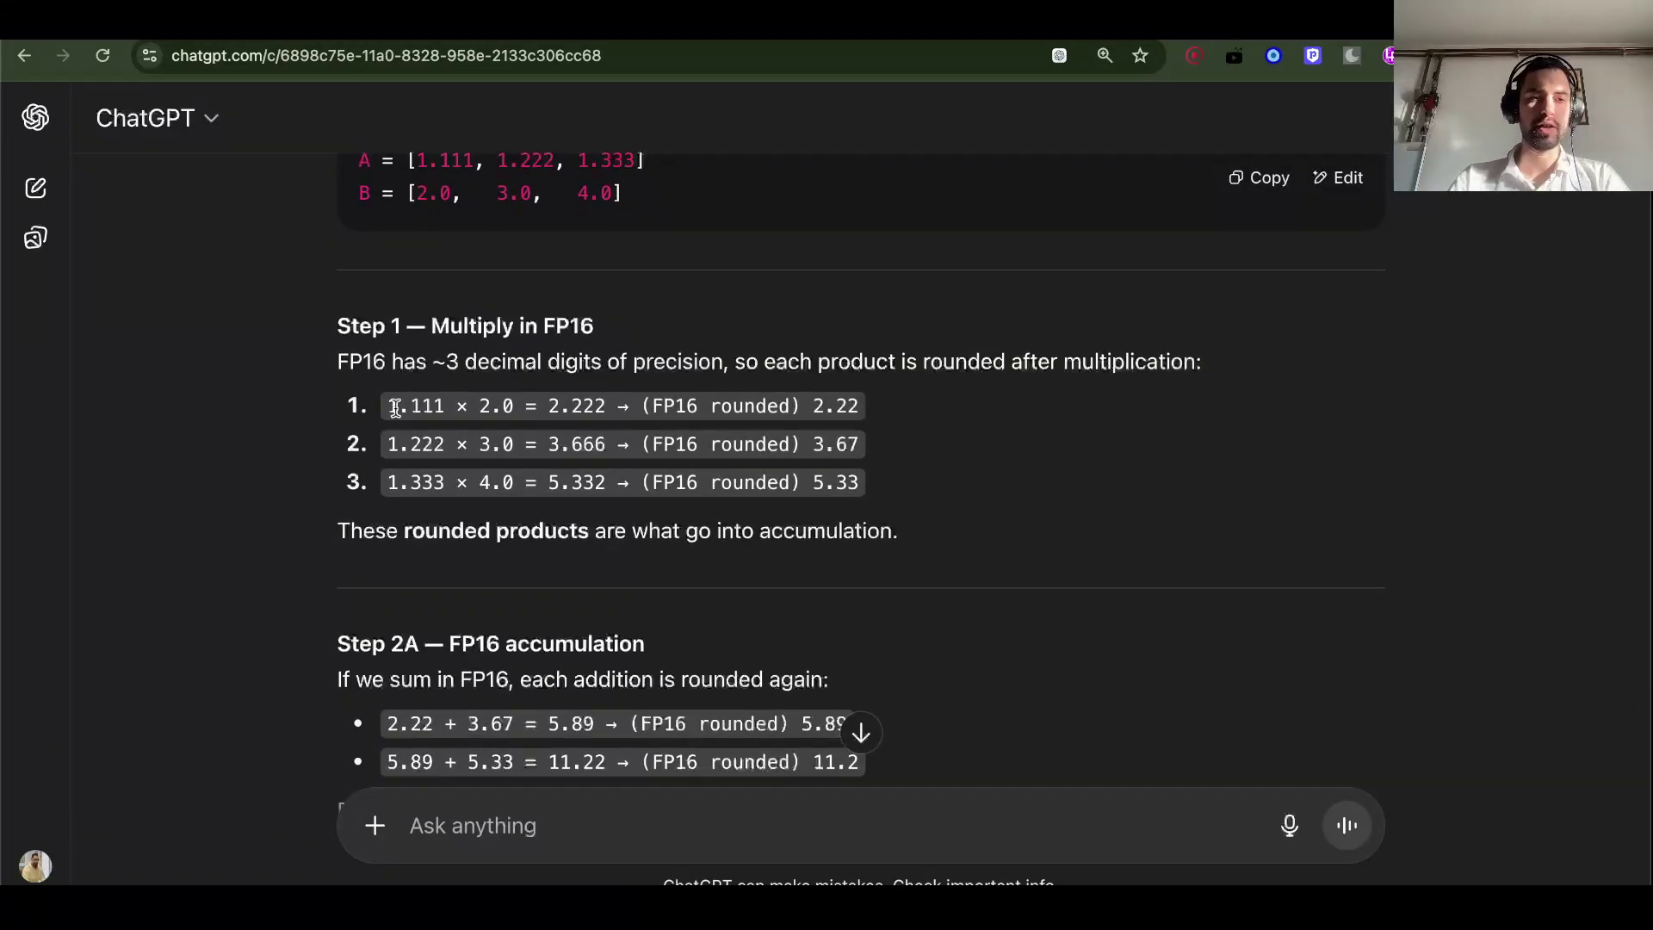
left_click_drag(389, 403, 696, 390)
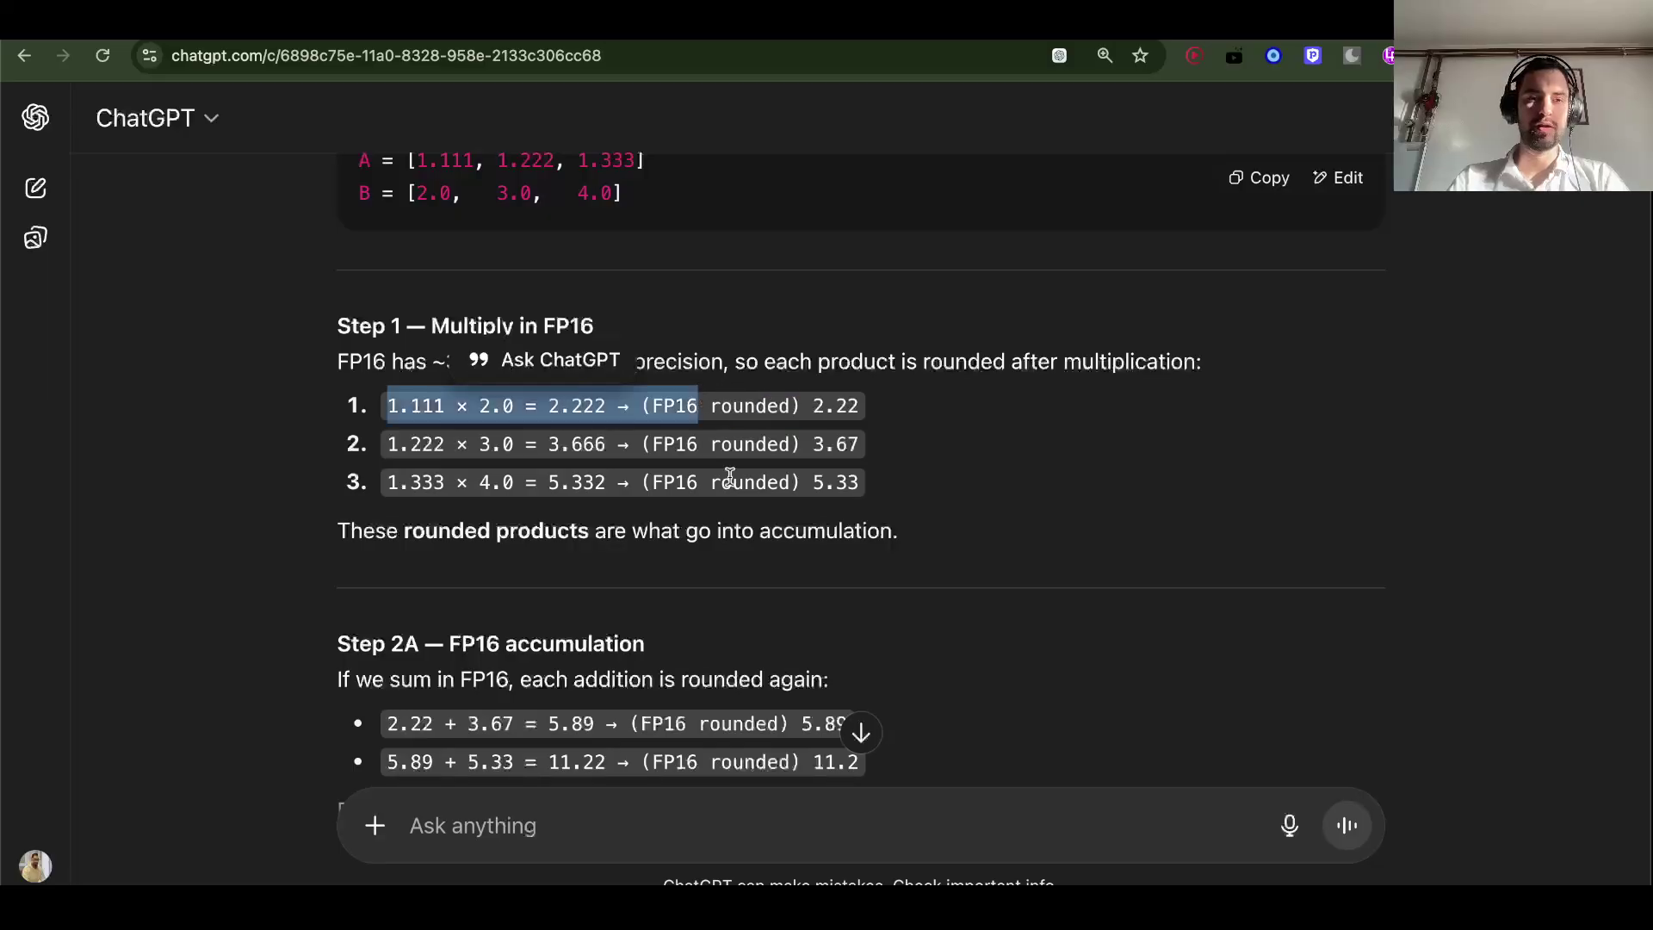
scroll(730, 478, "down", 1)
scroll(682, 370, "down", 1)
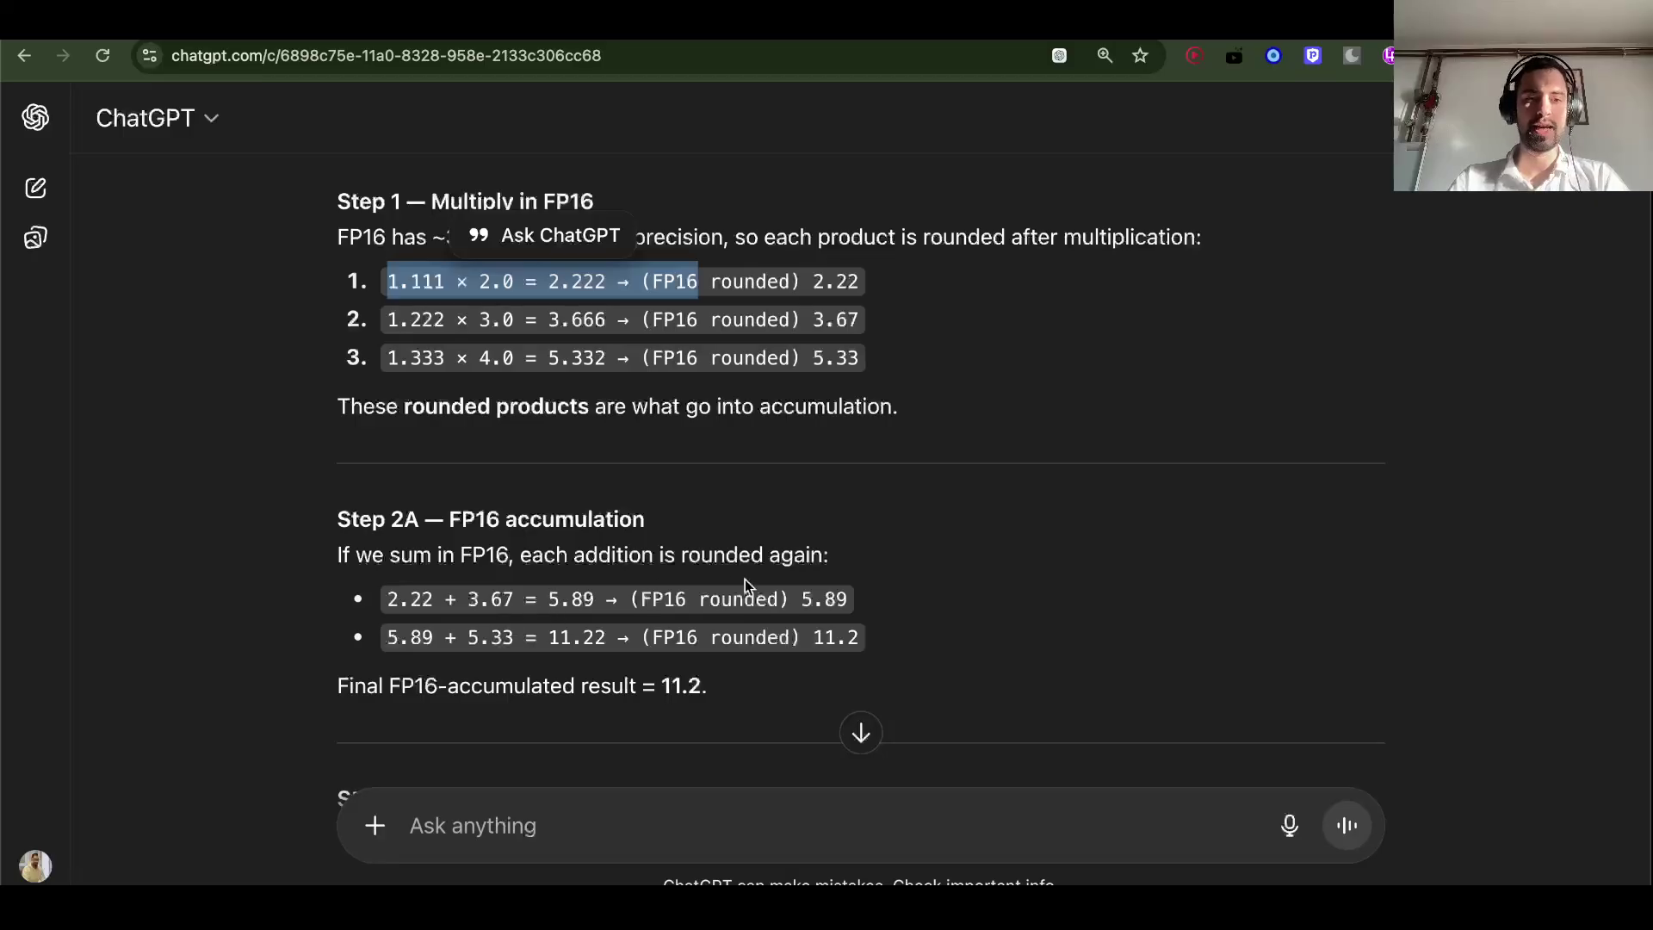
scroll(684, 596, "down", 5)
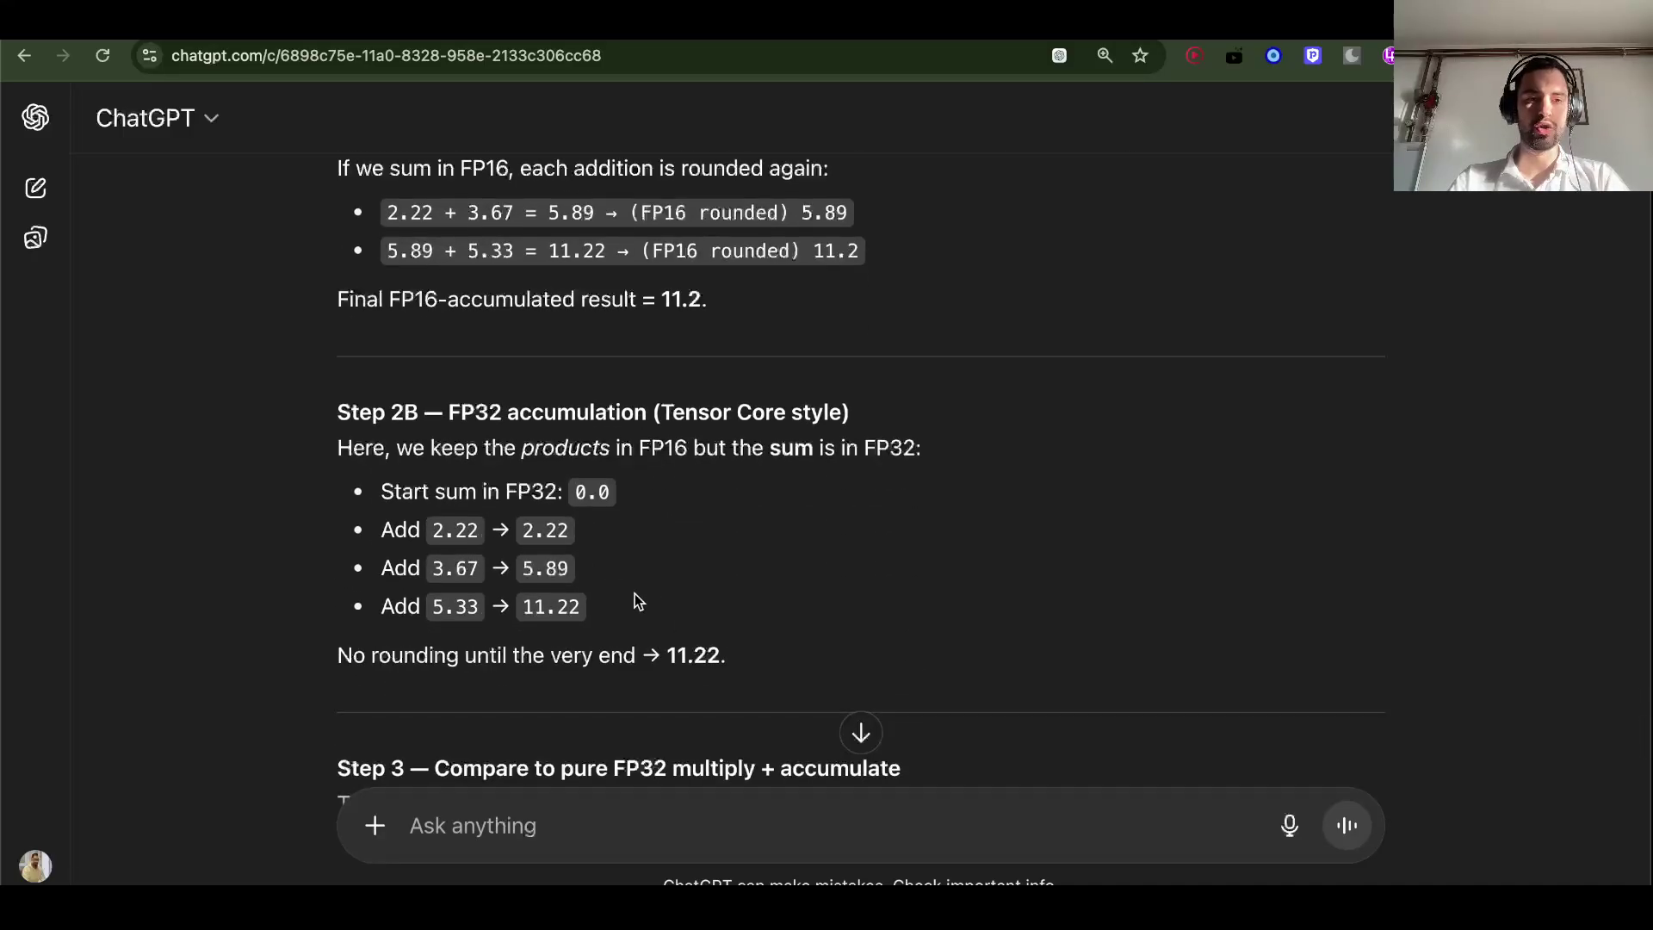
- Examine the Step 2B FP32 accumulation and compare it with the FP16 multiplication and accumulation steps above it
left_click_drag(449, 411, 494, 410)
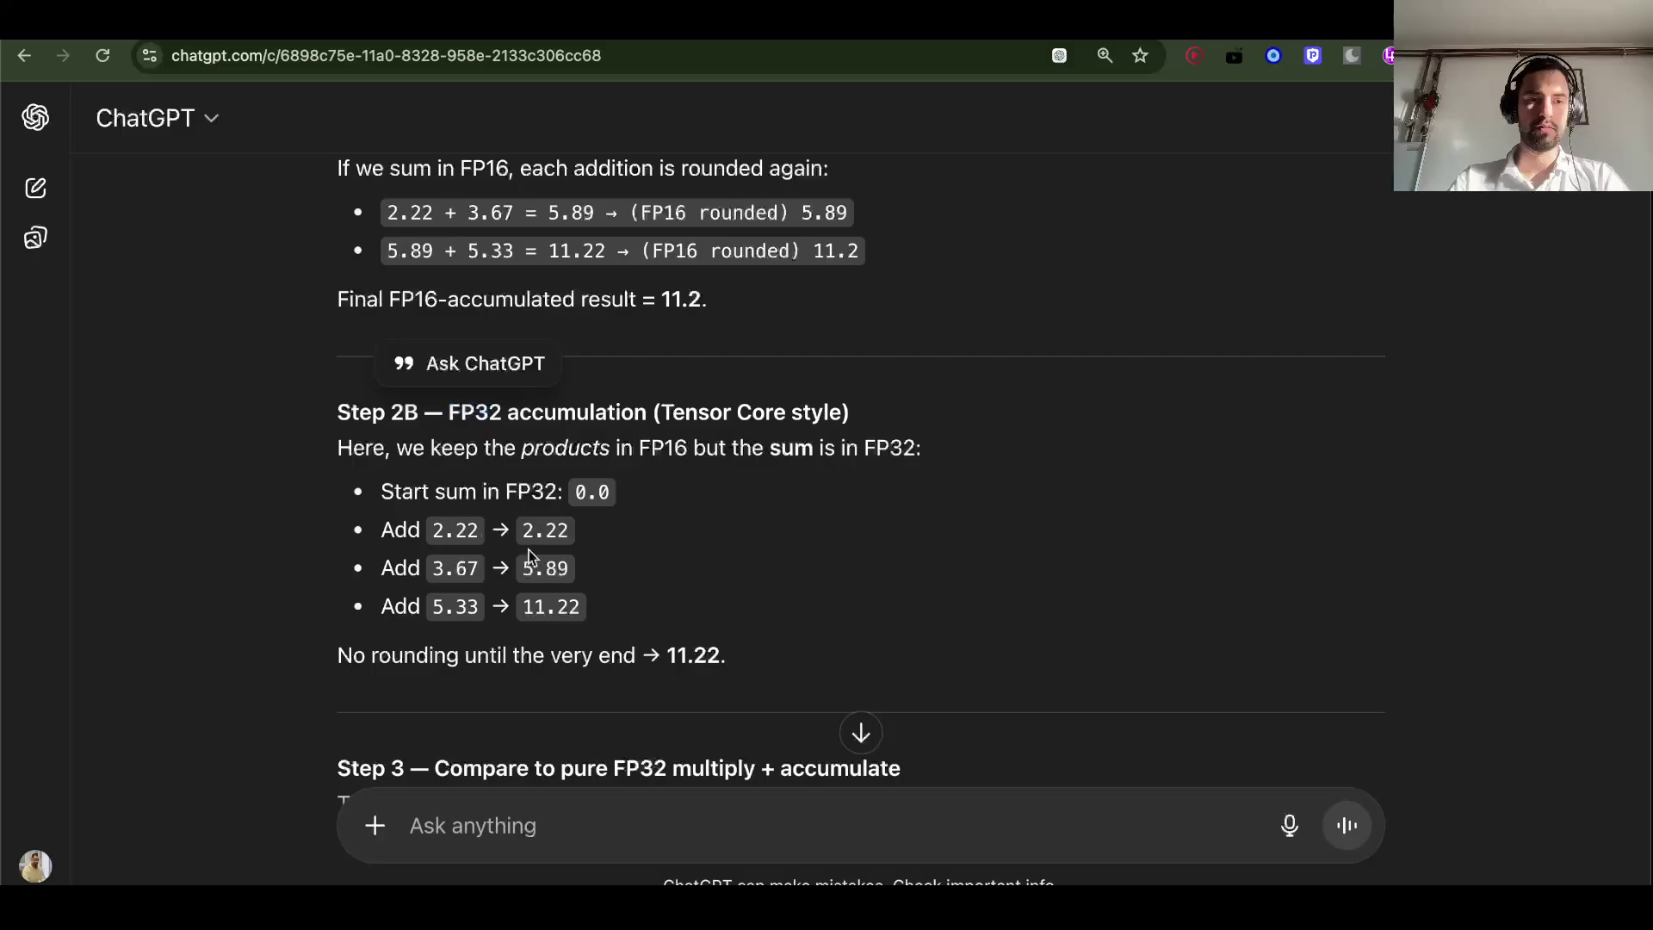
left_click(528, 564)
type("§")
scroll(676, 439, "up", 1)
scroll(675, 439, "up", 3)
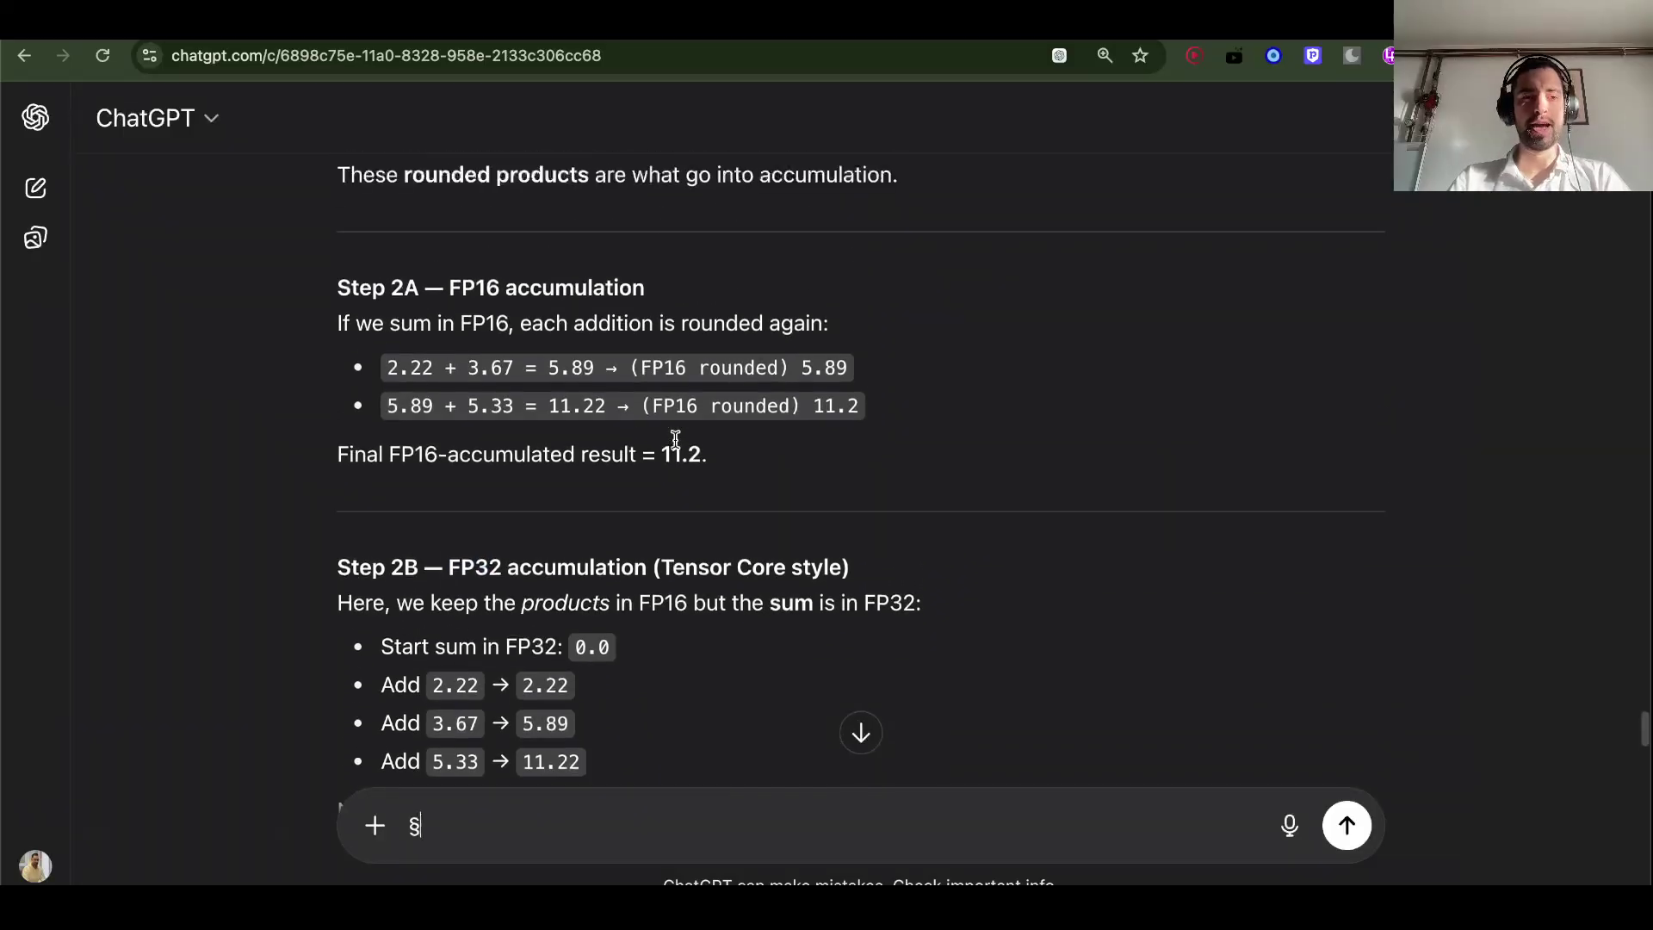
scroll(675, 440, "up", 1)
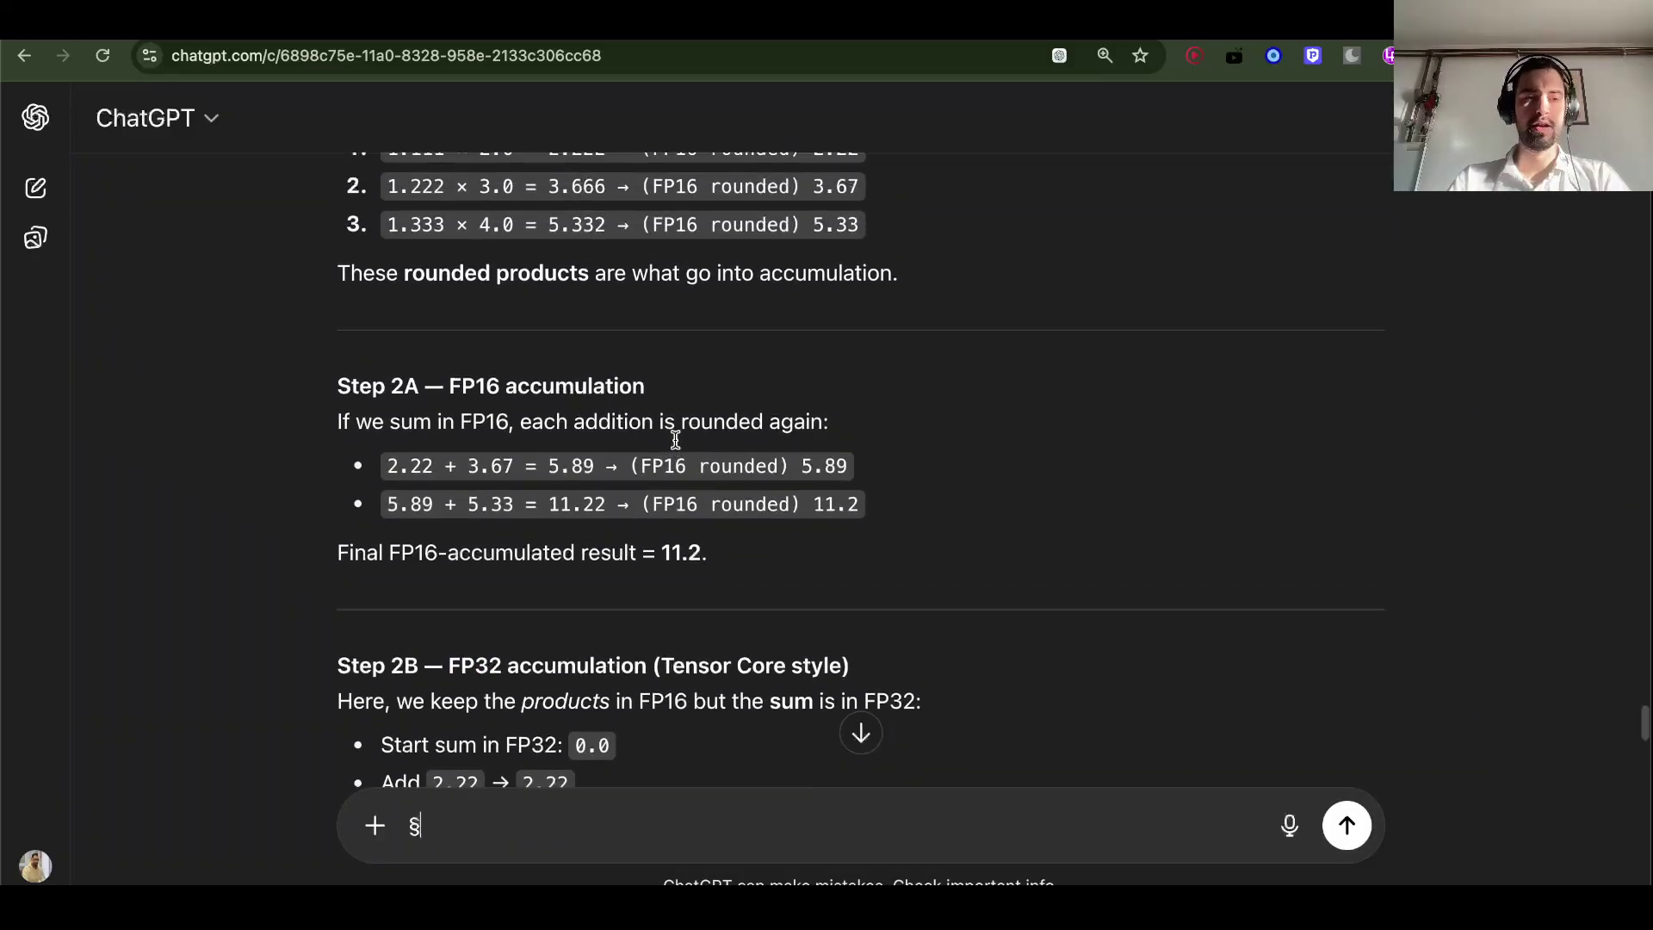
scroll(675, 439, "down", 3)
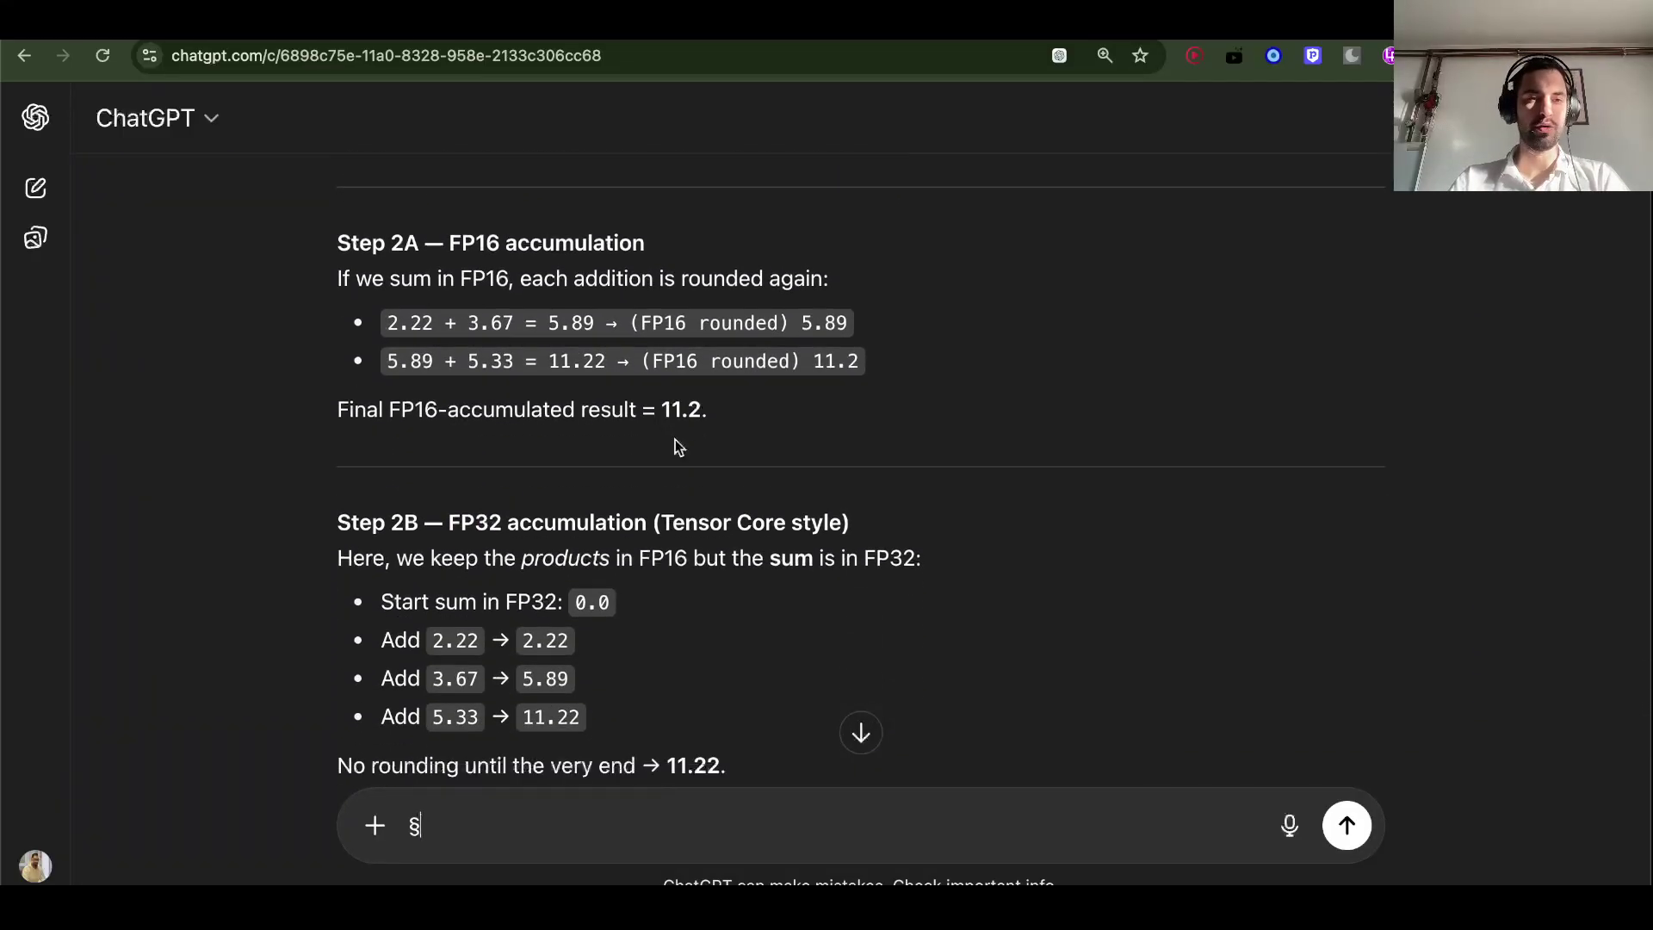
type("§")
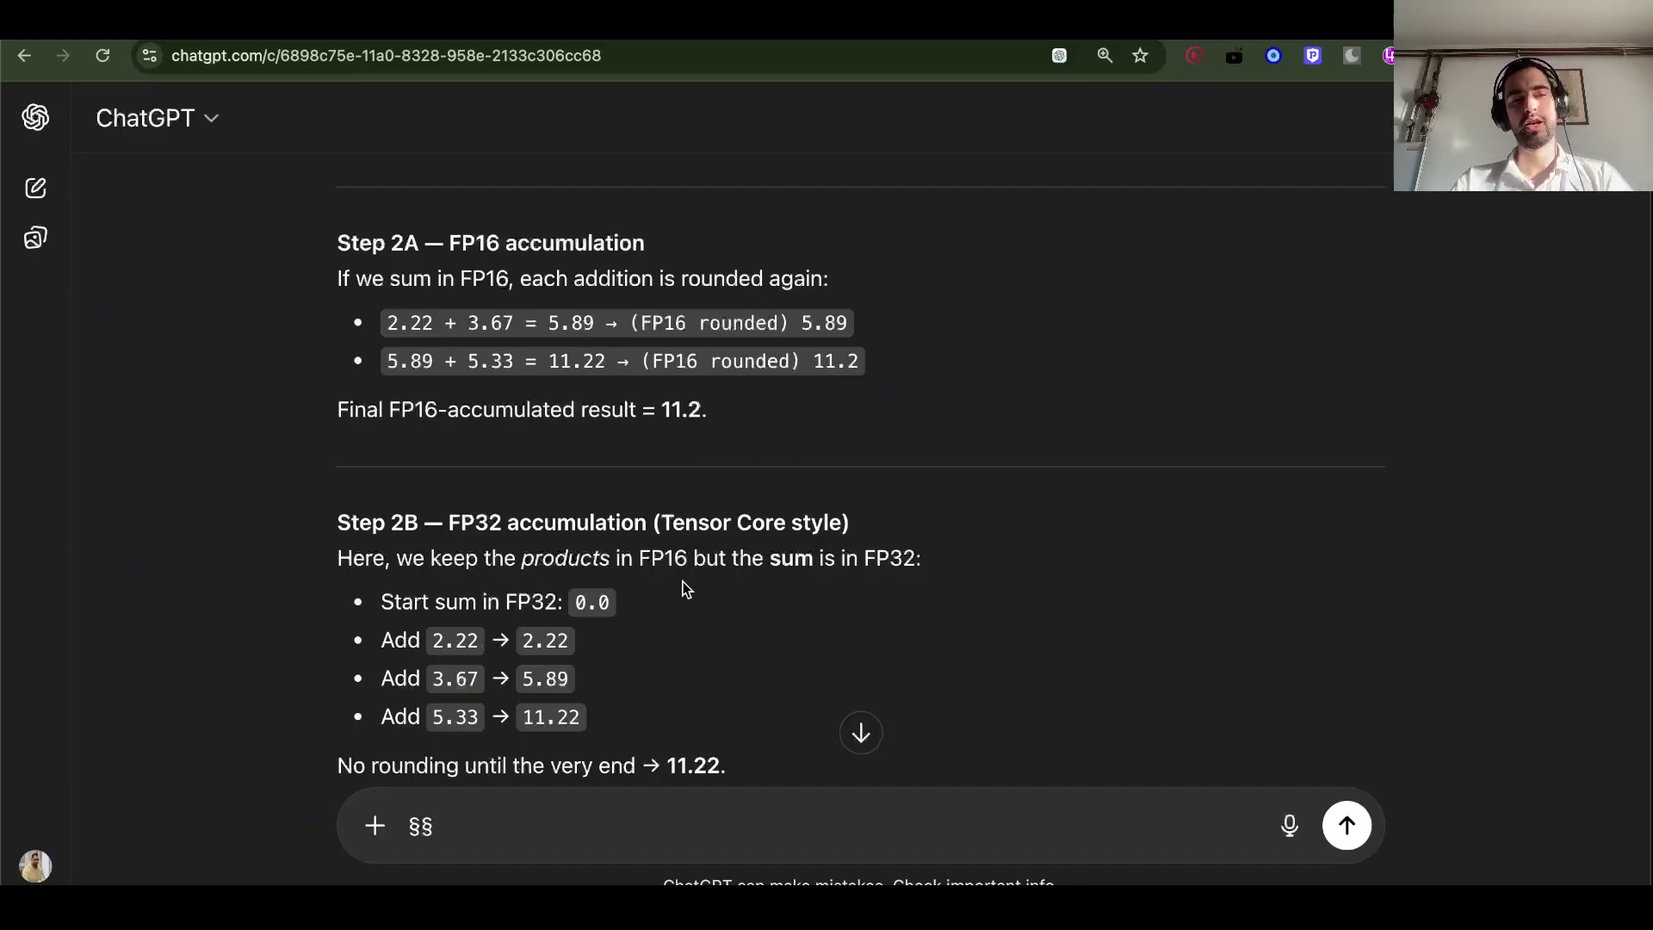
scroll(684, 590, "up", 3)
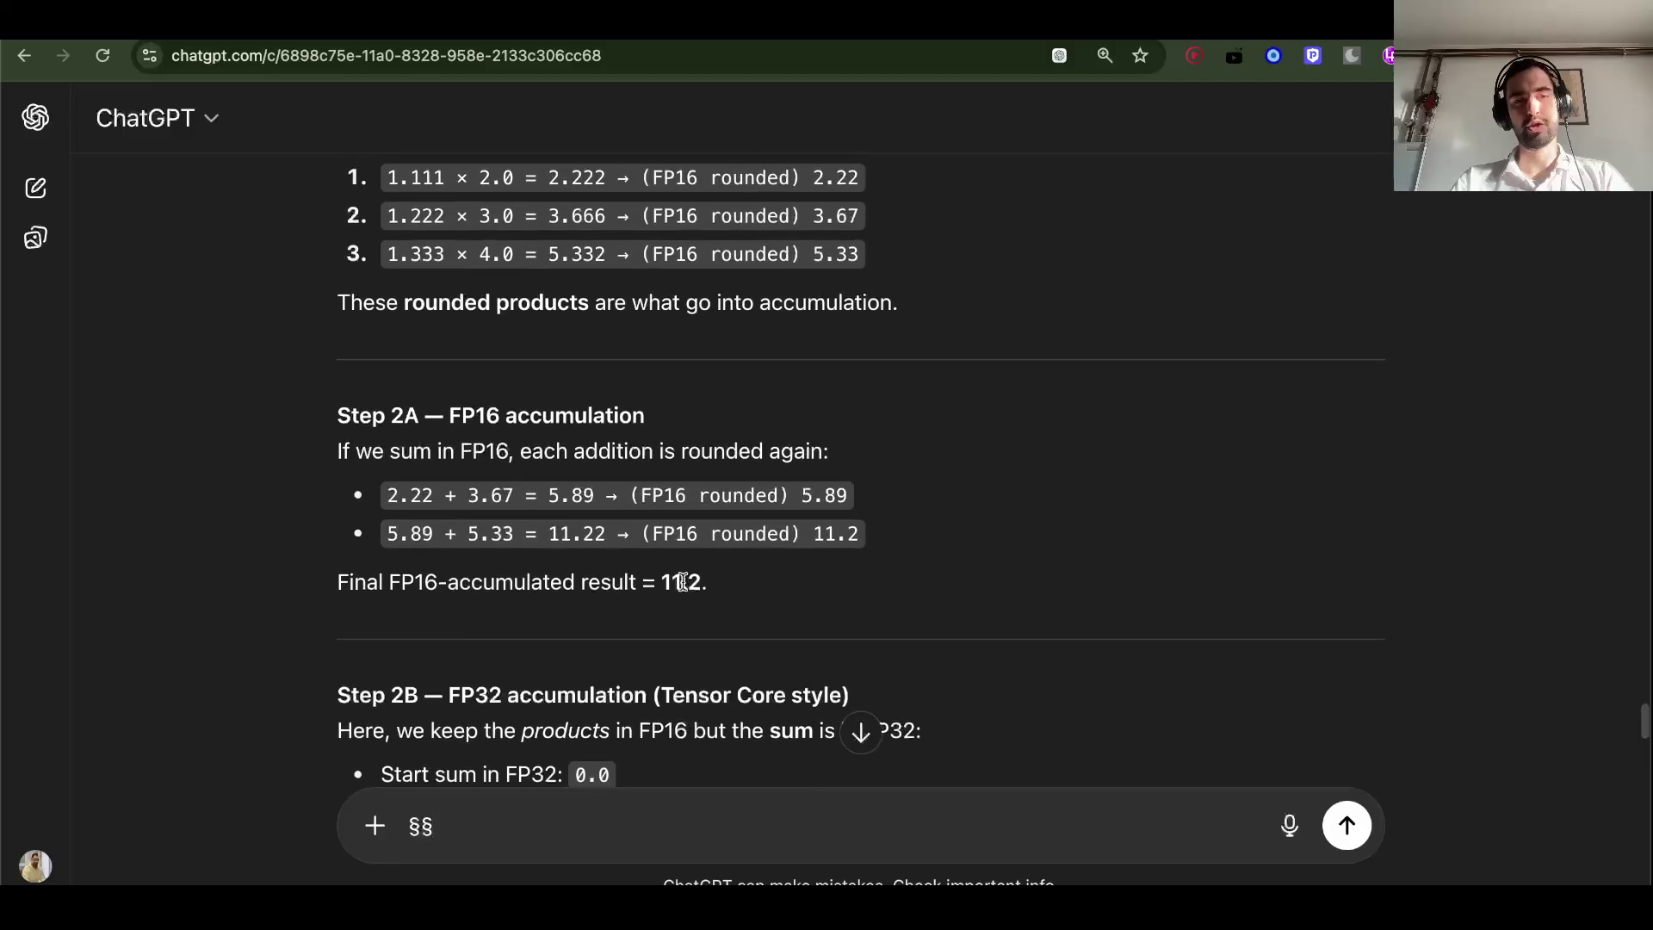
scroll(665, 428, "up", 2)
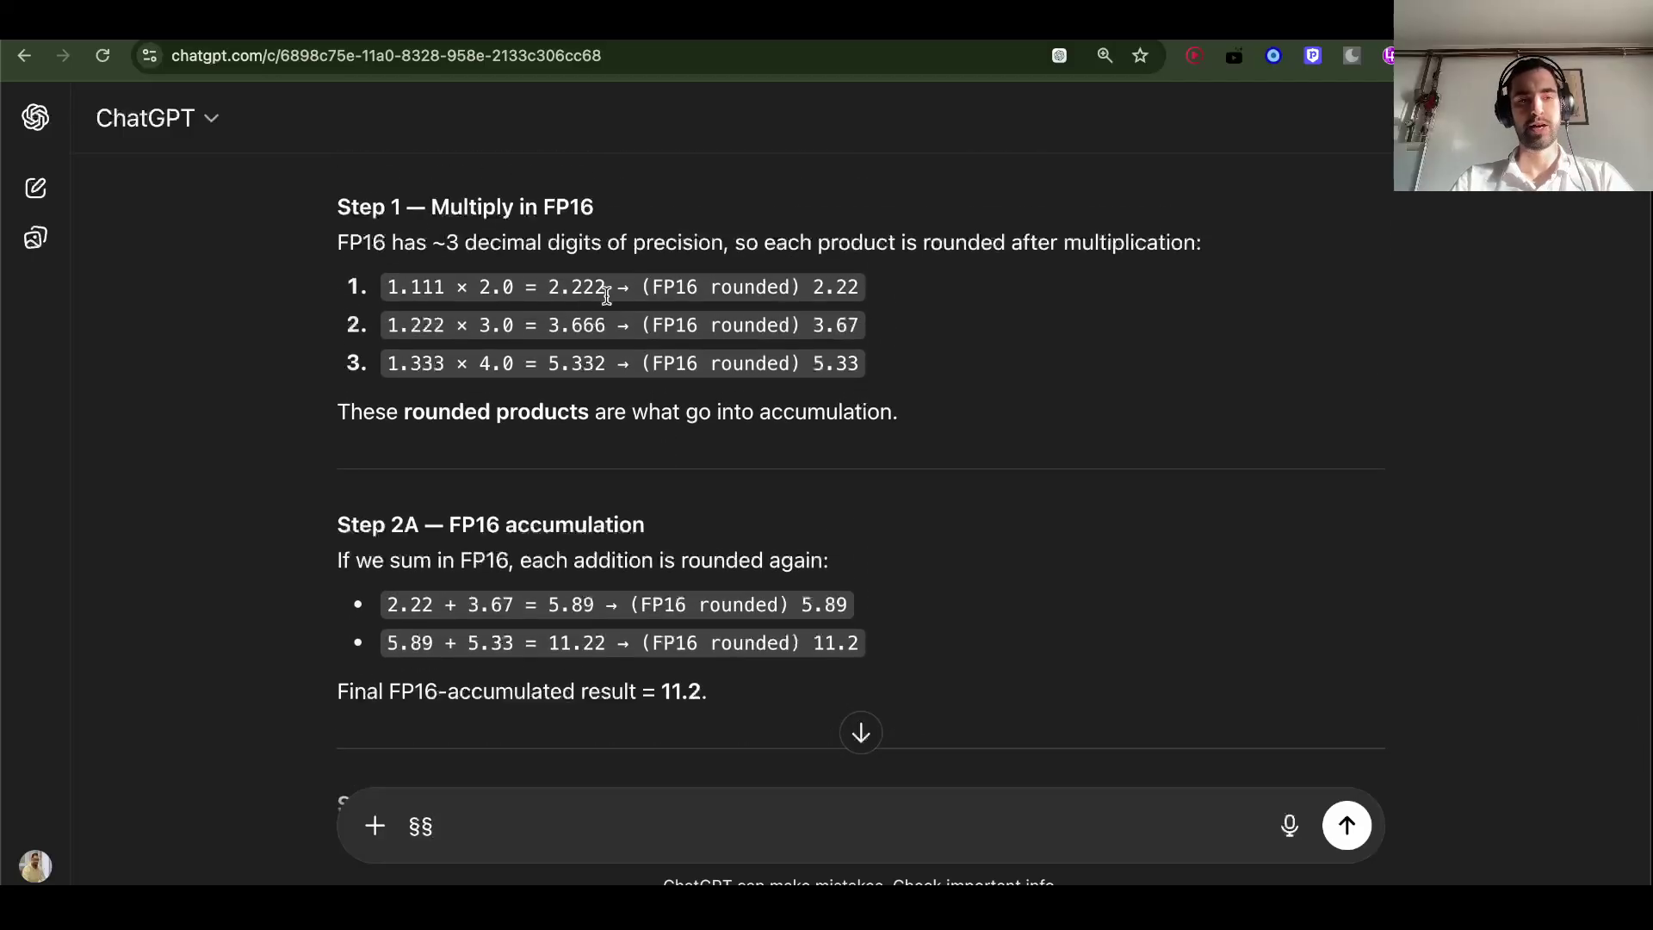
- Return to fp4.py and examine the MixedPrecisionNet class, highlighting its name and the FP4Linear call in self.fc1
key("super+Tab")
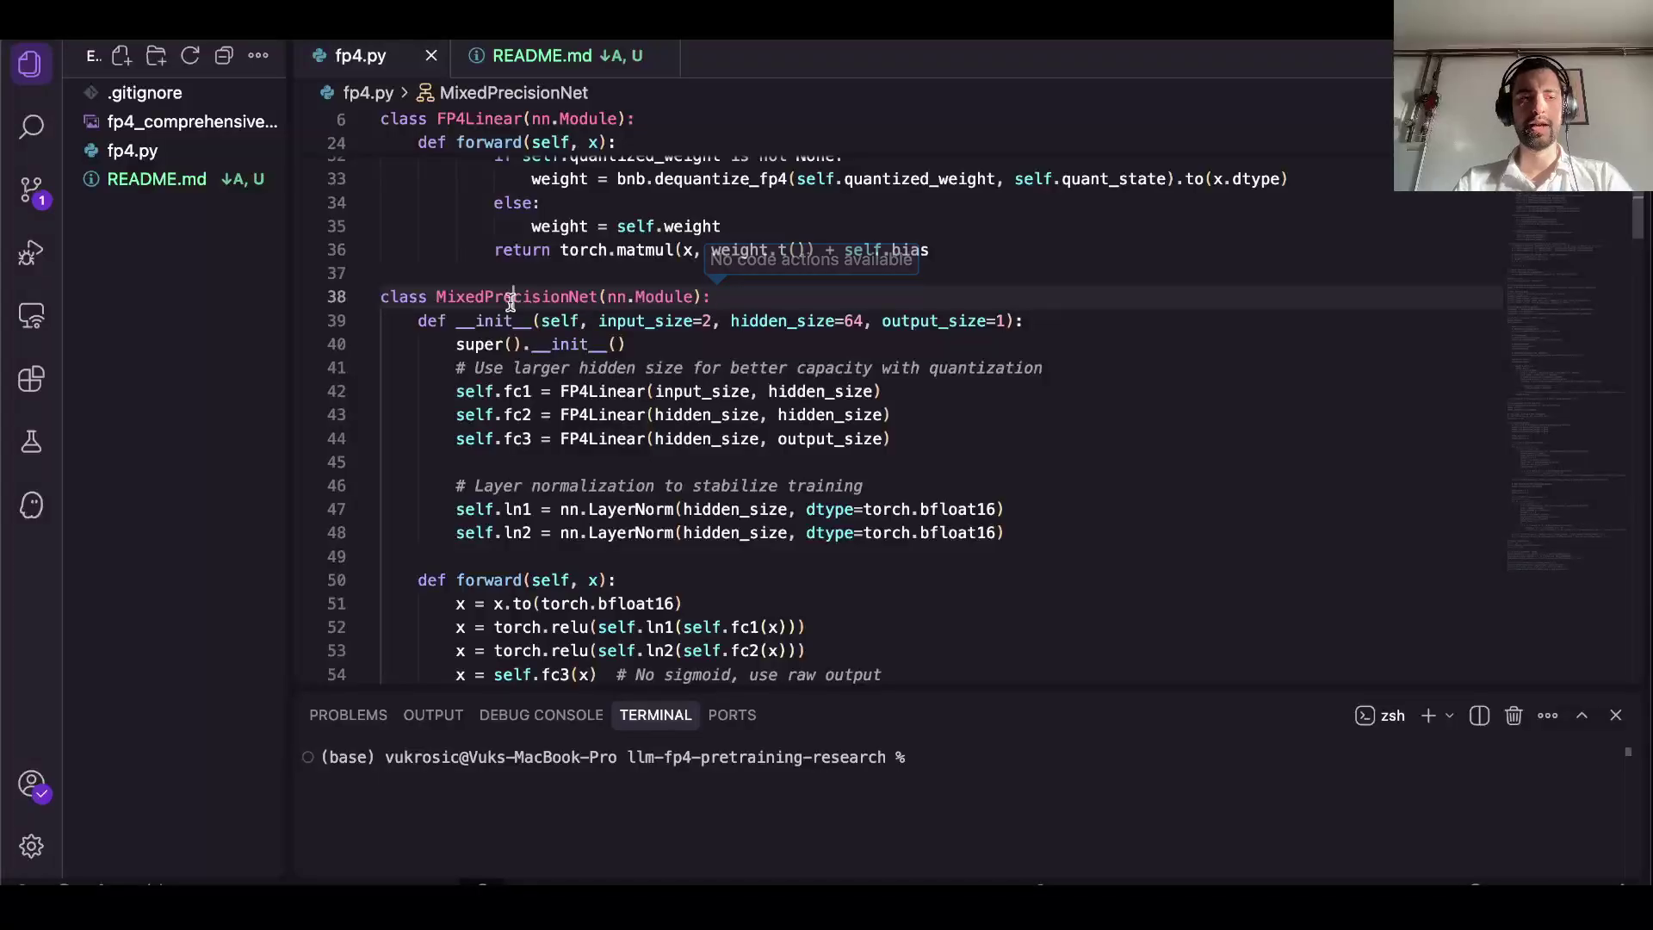
double_click(485, 297)
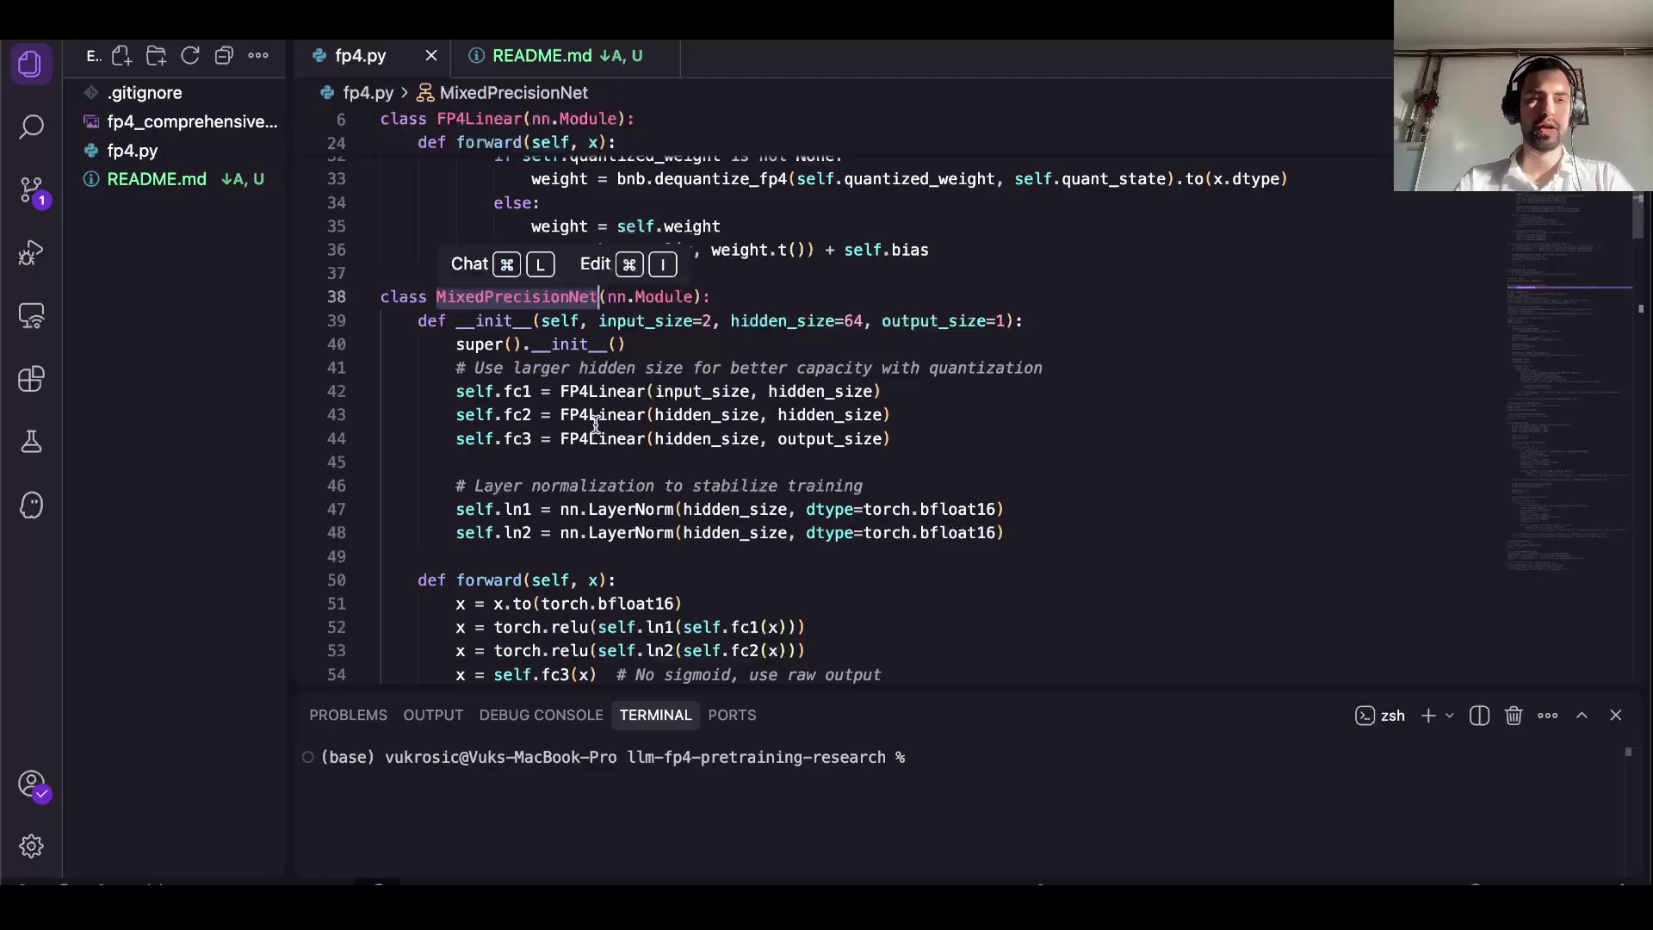
scroll(594, 421, "down", 1)
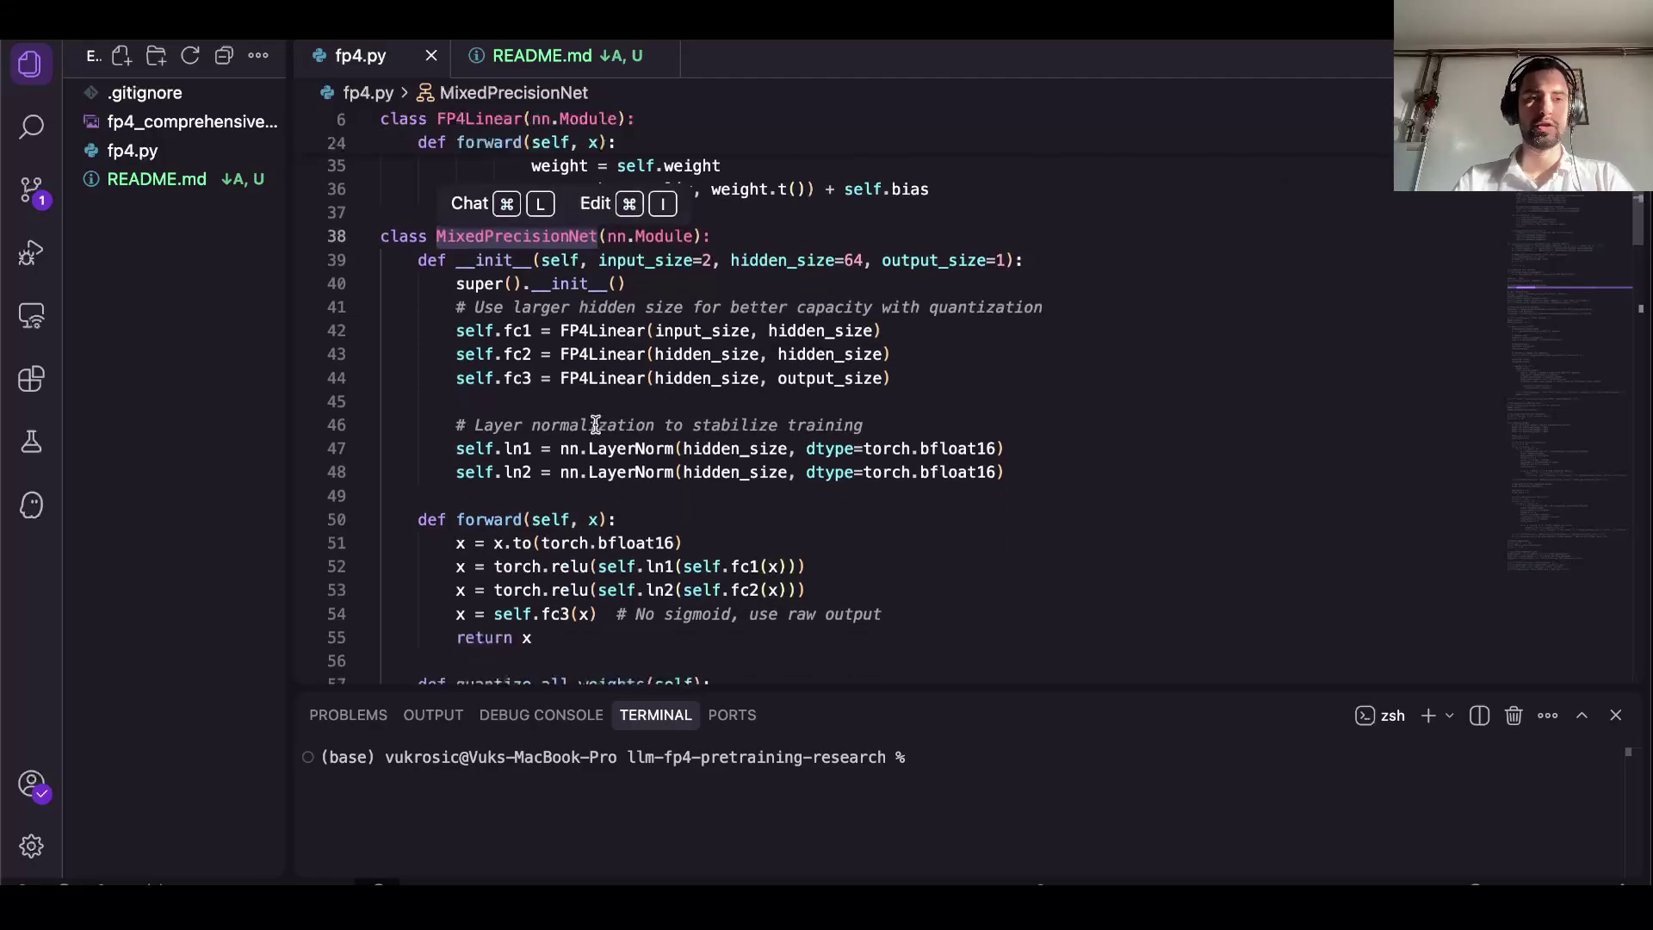
left_click(566, 331)
- Revisit the training return line in FP4Linear's forward method, highlighting the torch.matmul expression
scroll(751, 336, "up", 5)
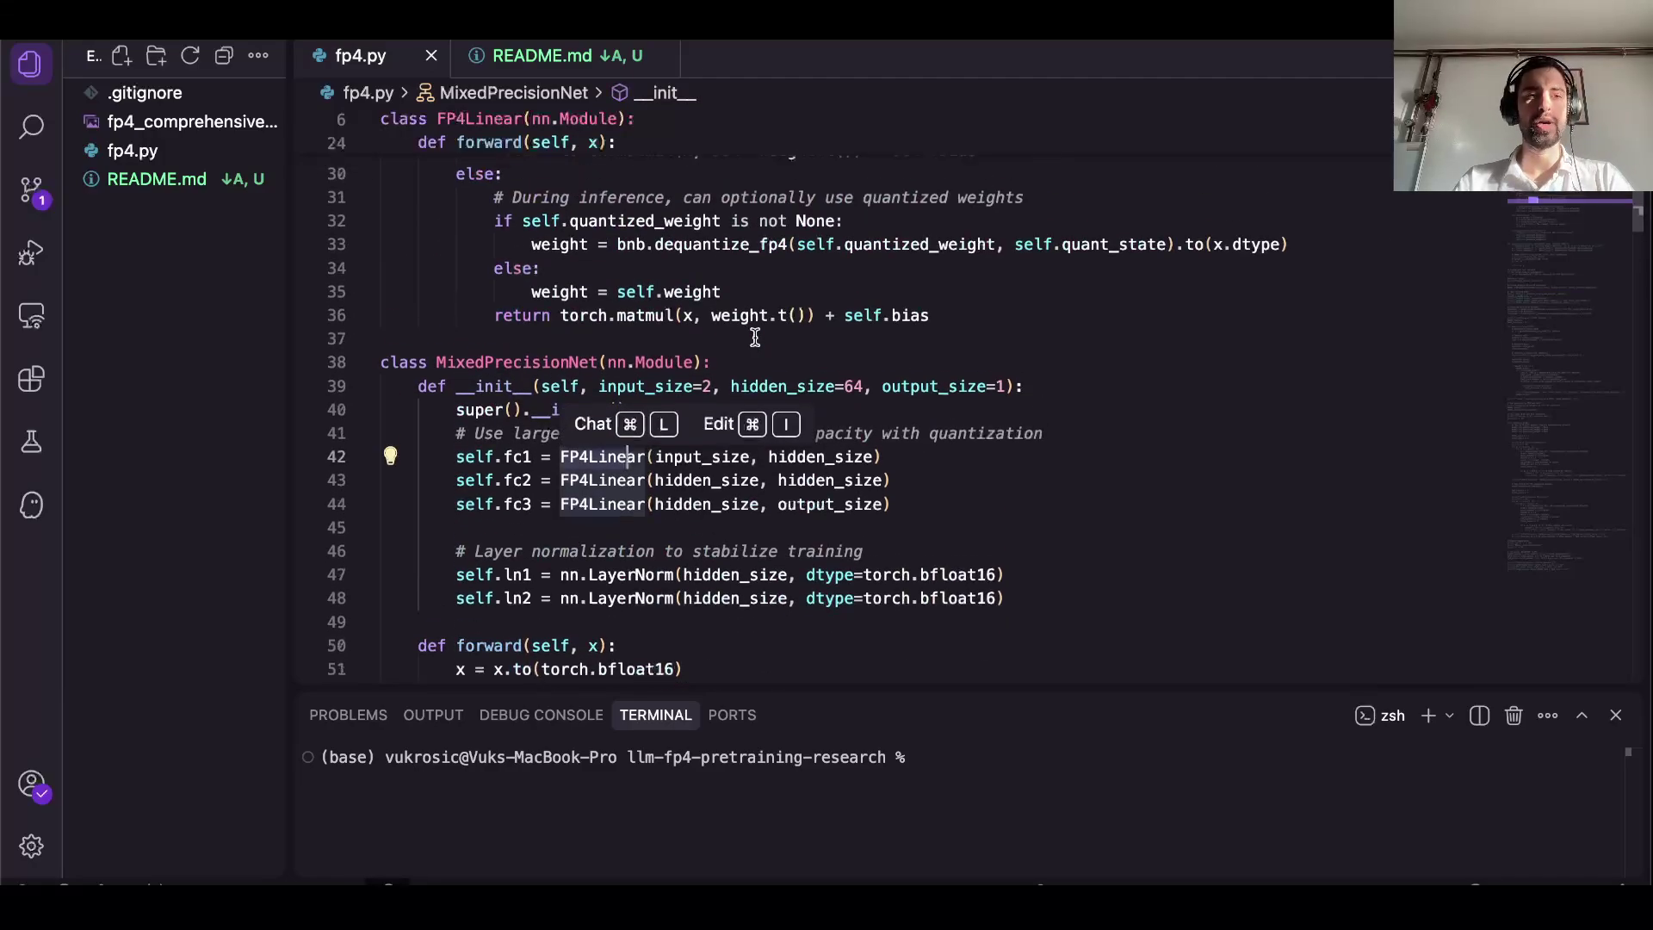
scroll(755, 336, "up", 1)
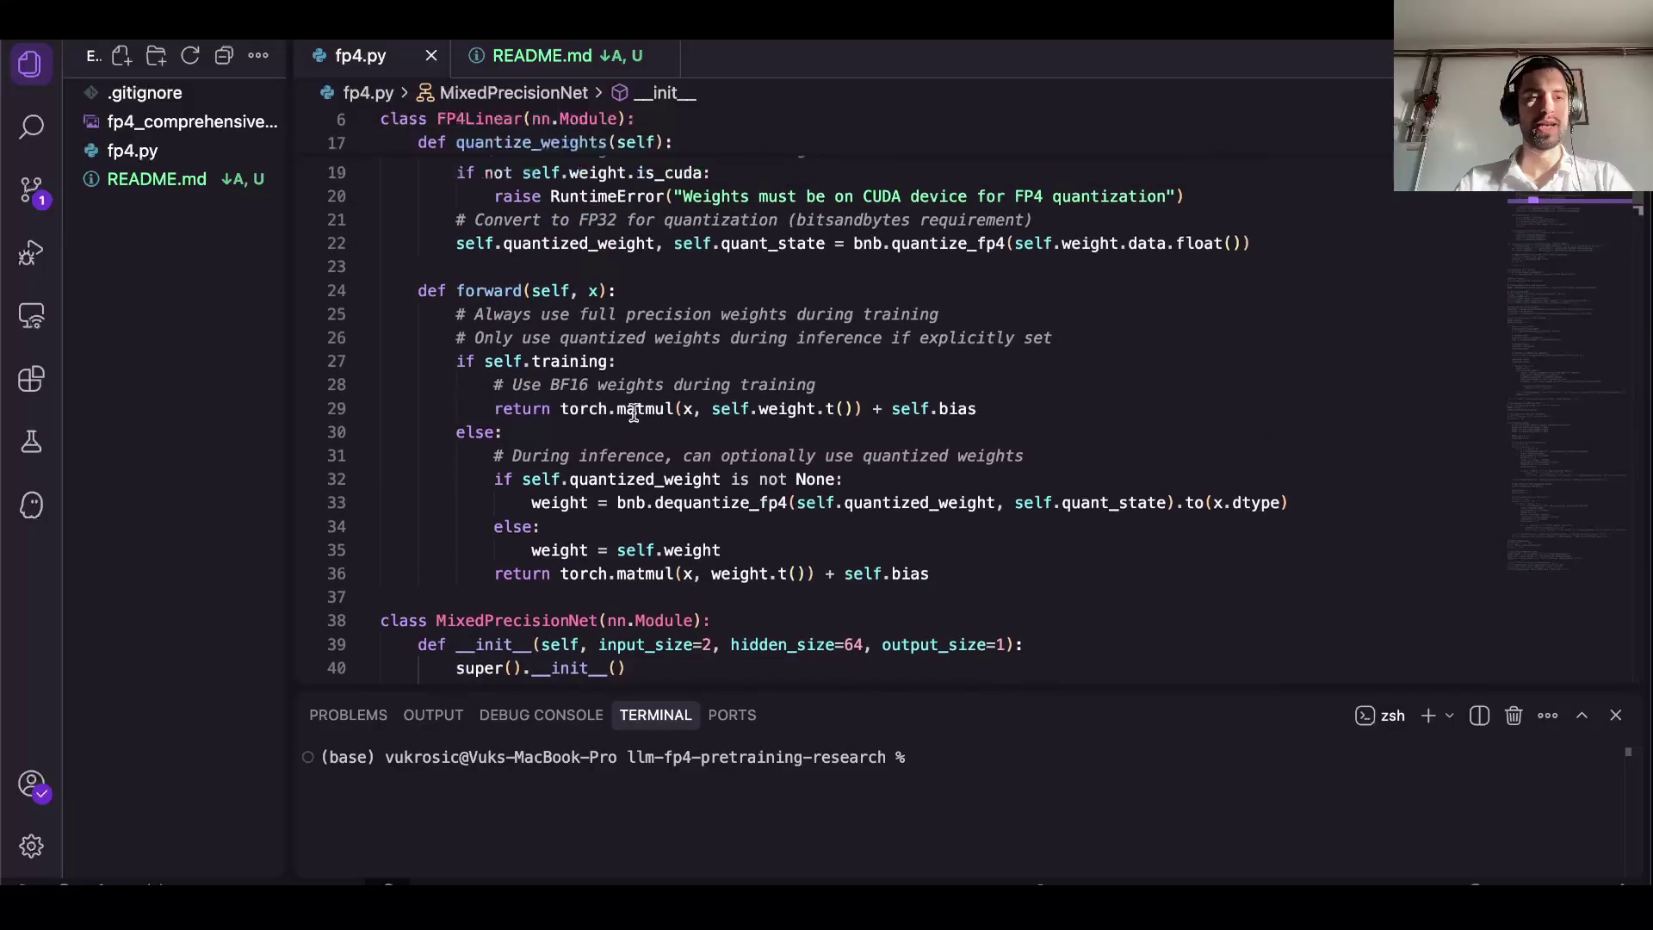
left_click(516, 411)
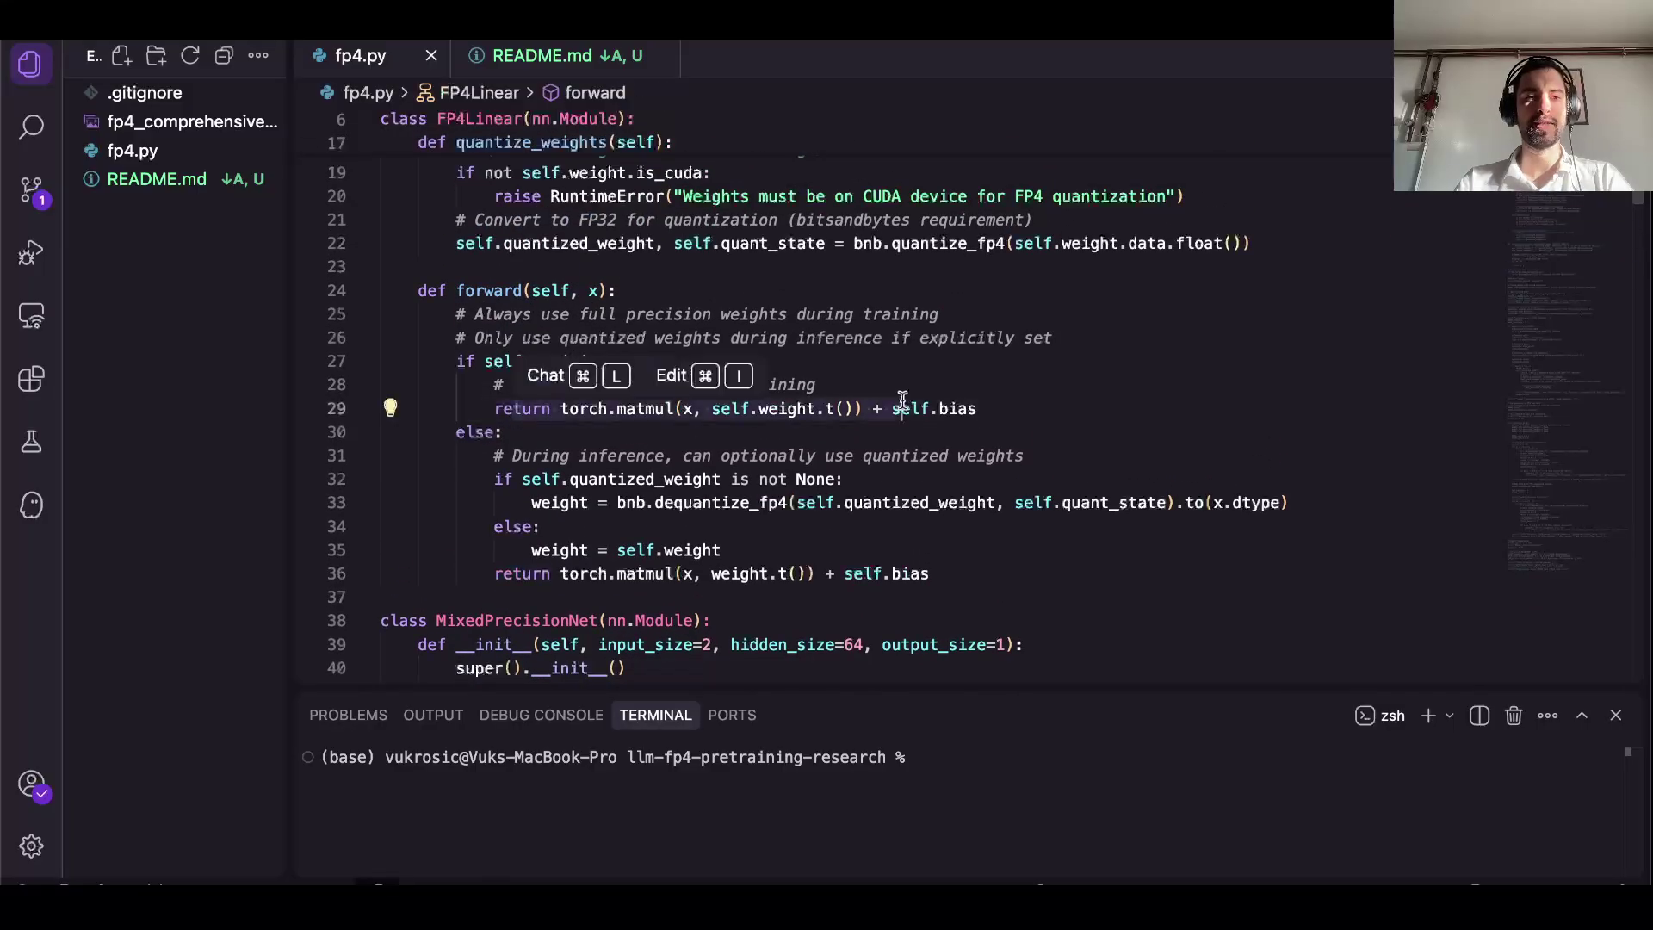
- Examine the self.fc3 and self.fc2 FP4Linear layer definitions in MixedPrecisionNet's __init__
scroll(899, 403, "down", 5)
scroll(899, 401, "down", 2)
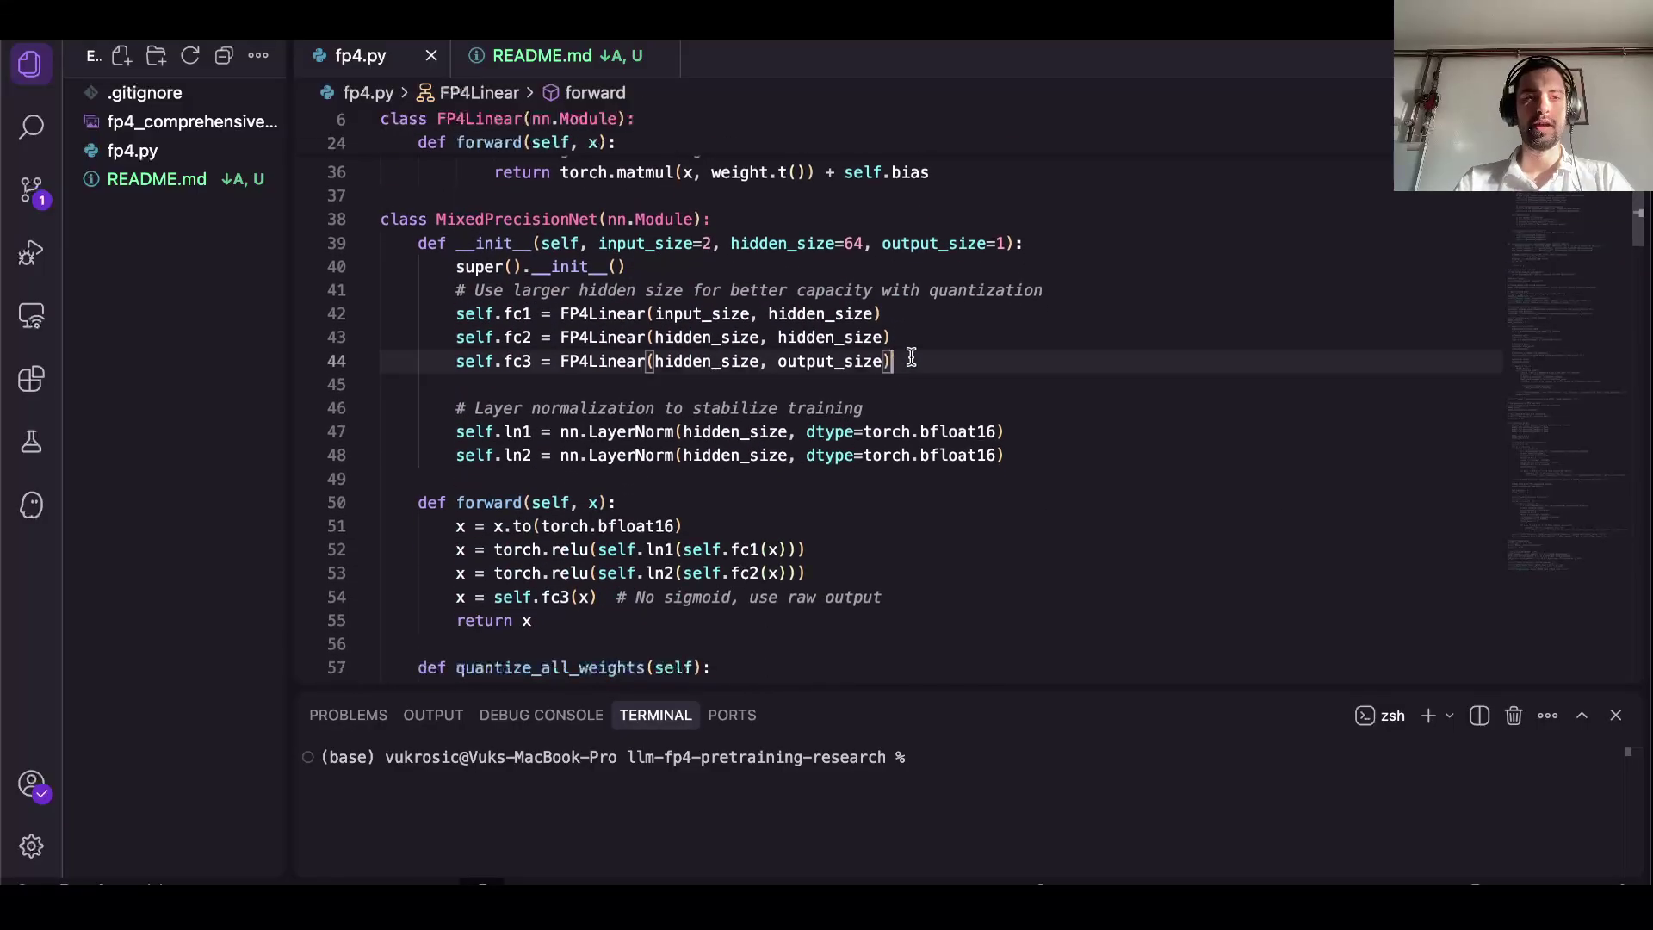
left_click(900, 361)
left_click(913, 337)
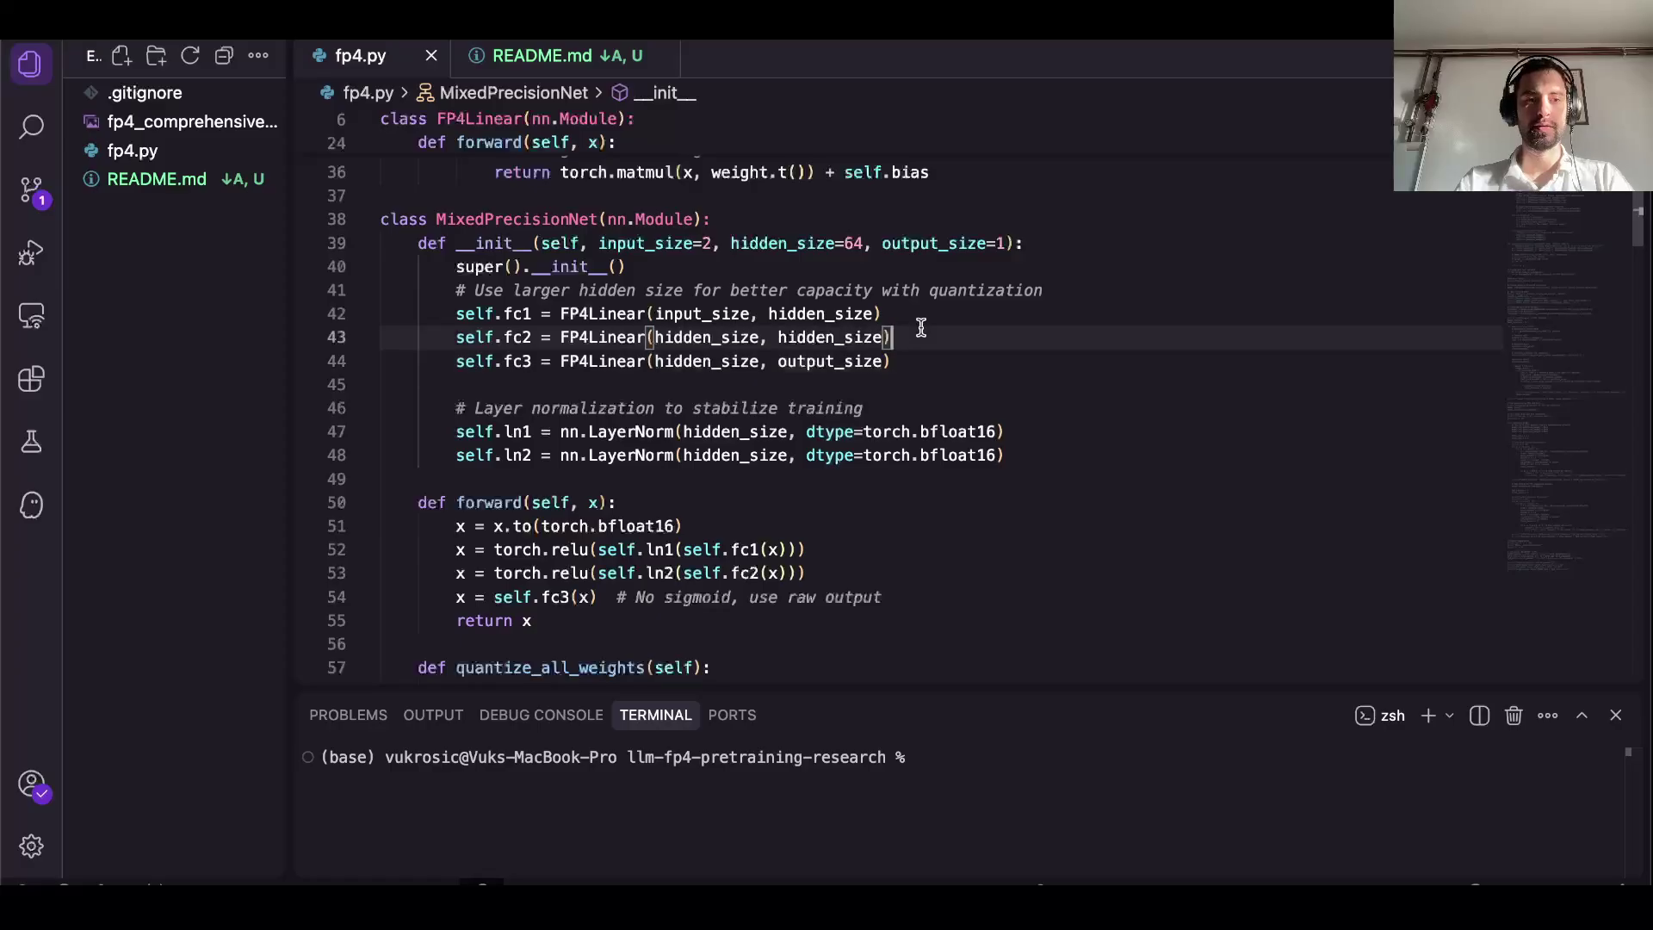
left_click(576, 336)
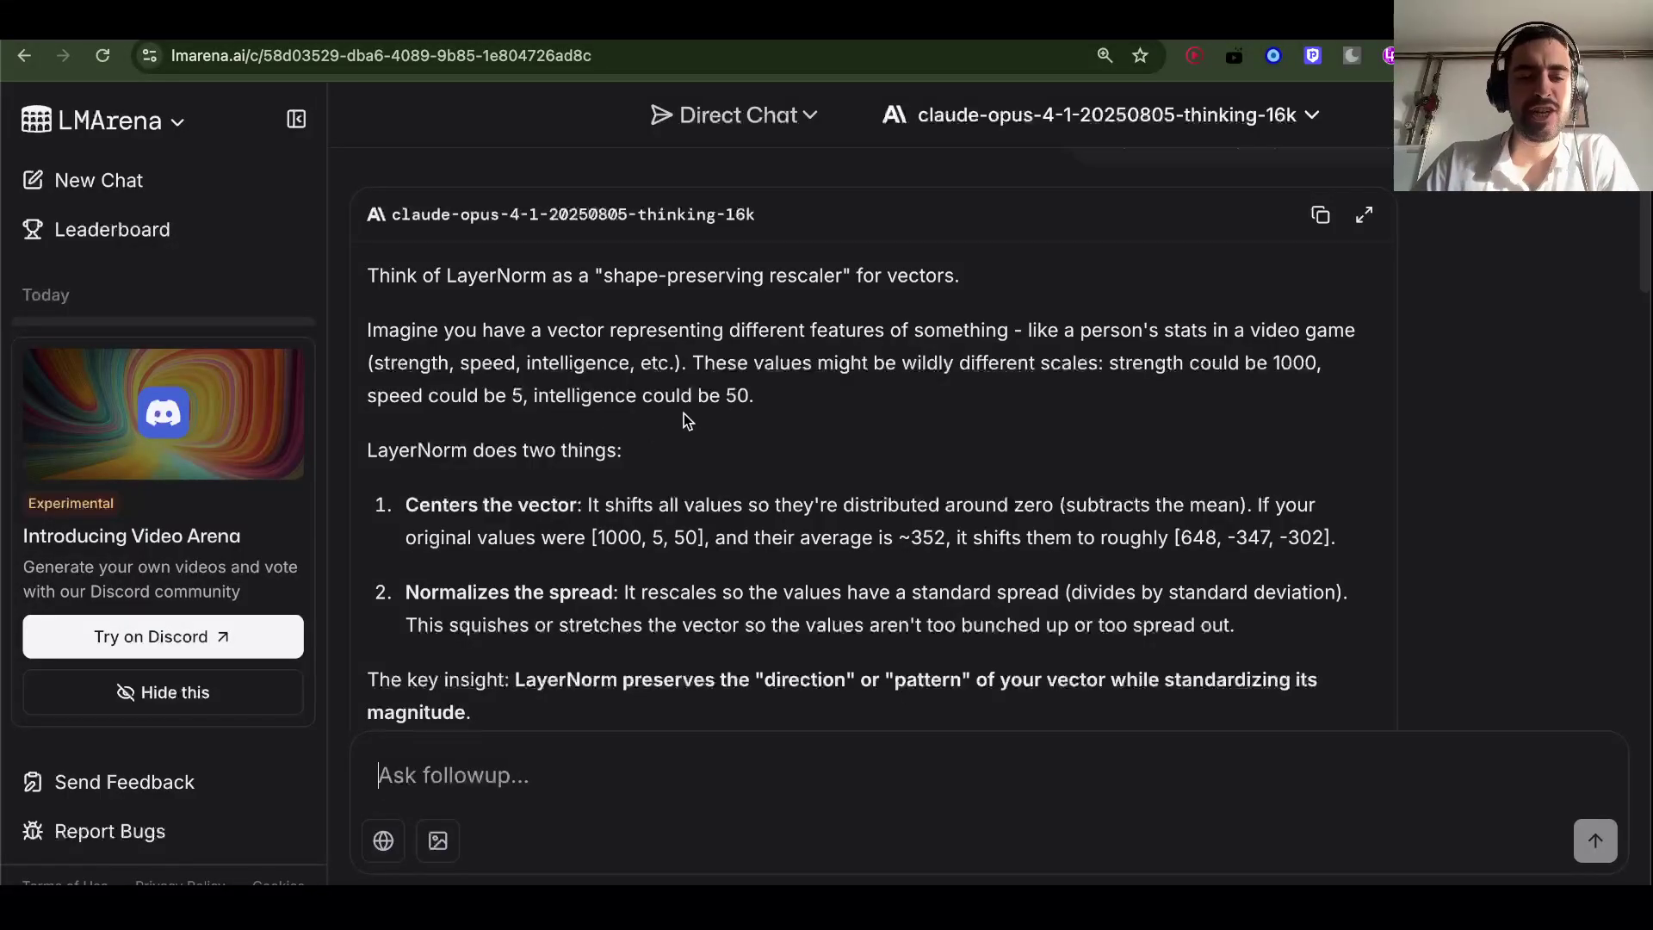
- In the LMArena chat, read the LayerNorm explanation, highlighting the original values [1000, 5, 50] in the vector-centering point
scroll(684, 413, "down", 1)
left_click_drag(596, 475, 654, 470)
left_click(693, 472)
left_click(626, 514)
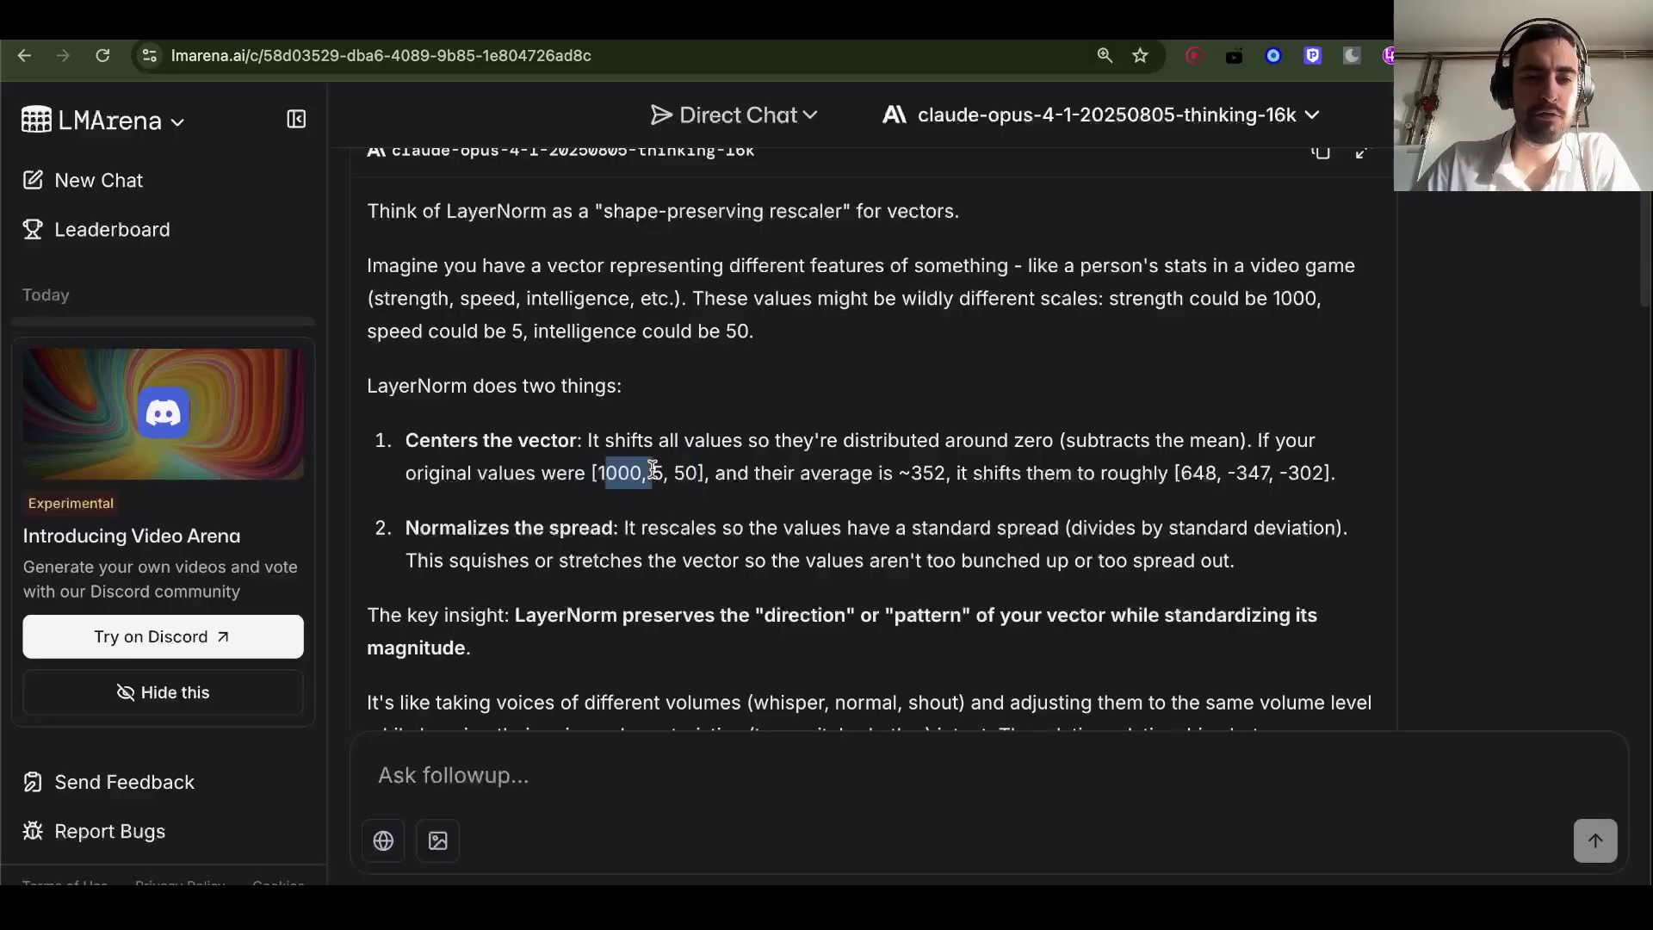
- Reread the vector-centering point of the LayerNorm explanation, highlighting the value 1000 in the original vector and then the whole point
left_click(652, 474)
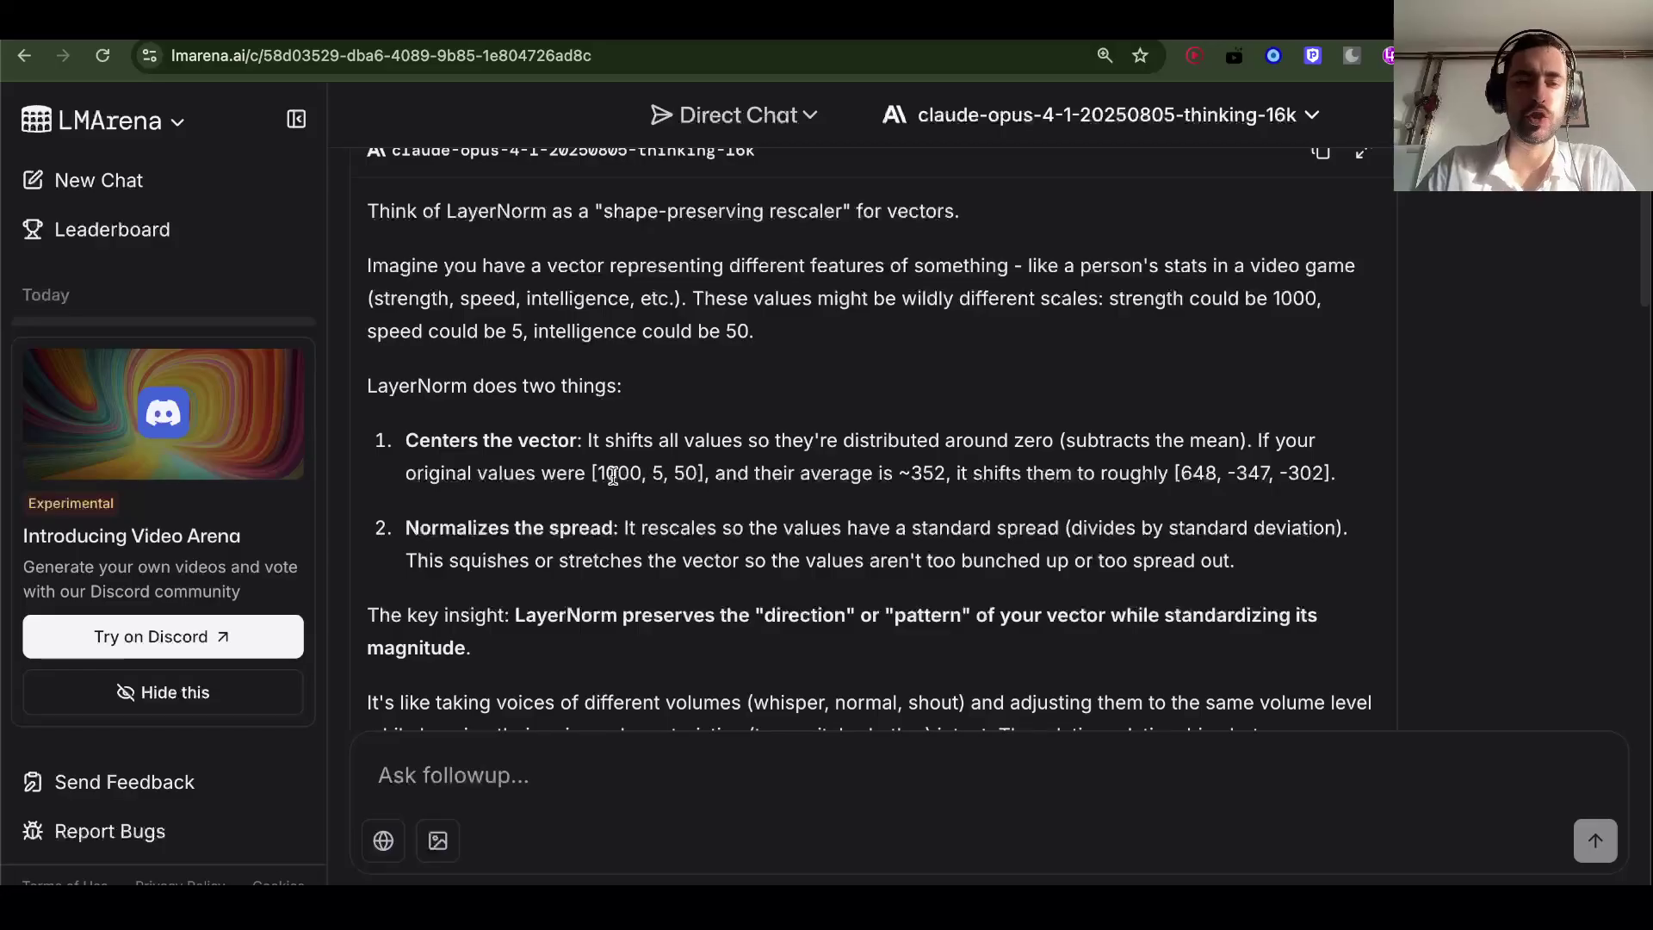
scroll(613, 477, "down", 1)
scroll(613, 476, "down", 2)
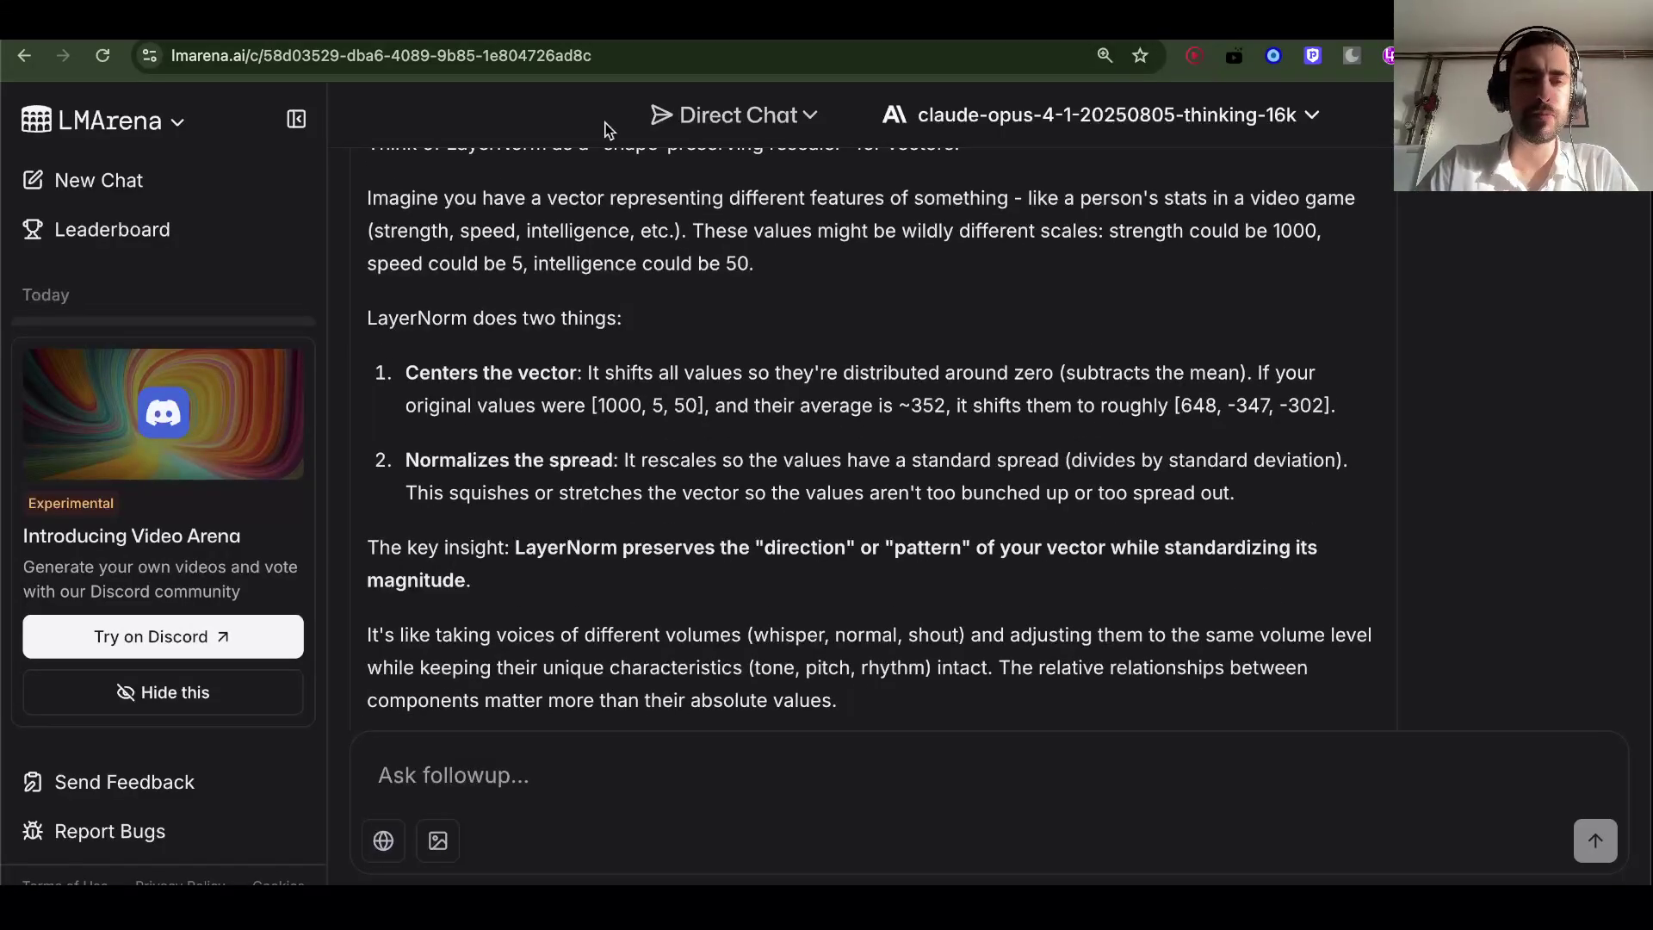
scroll(608, 258, "up", 2)
mouse_move(599, 457)
left_mouse_down()
mouse_move(638, 452)
mouse_move(607, 454)
left_mouse_up()
left_click(638, 481)
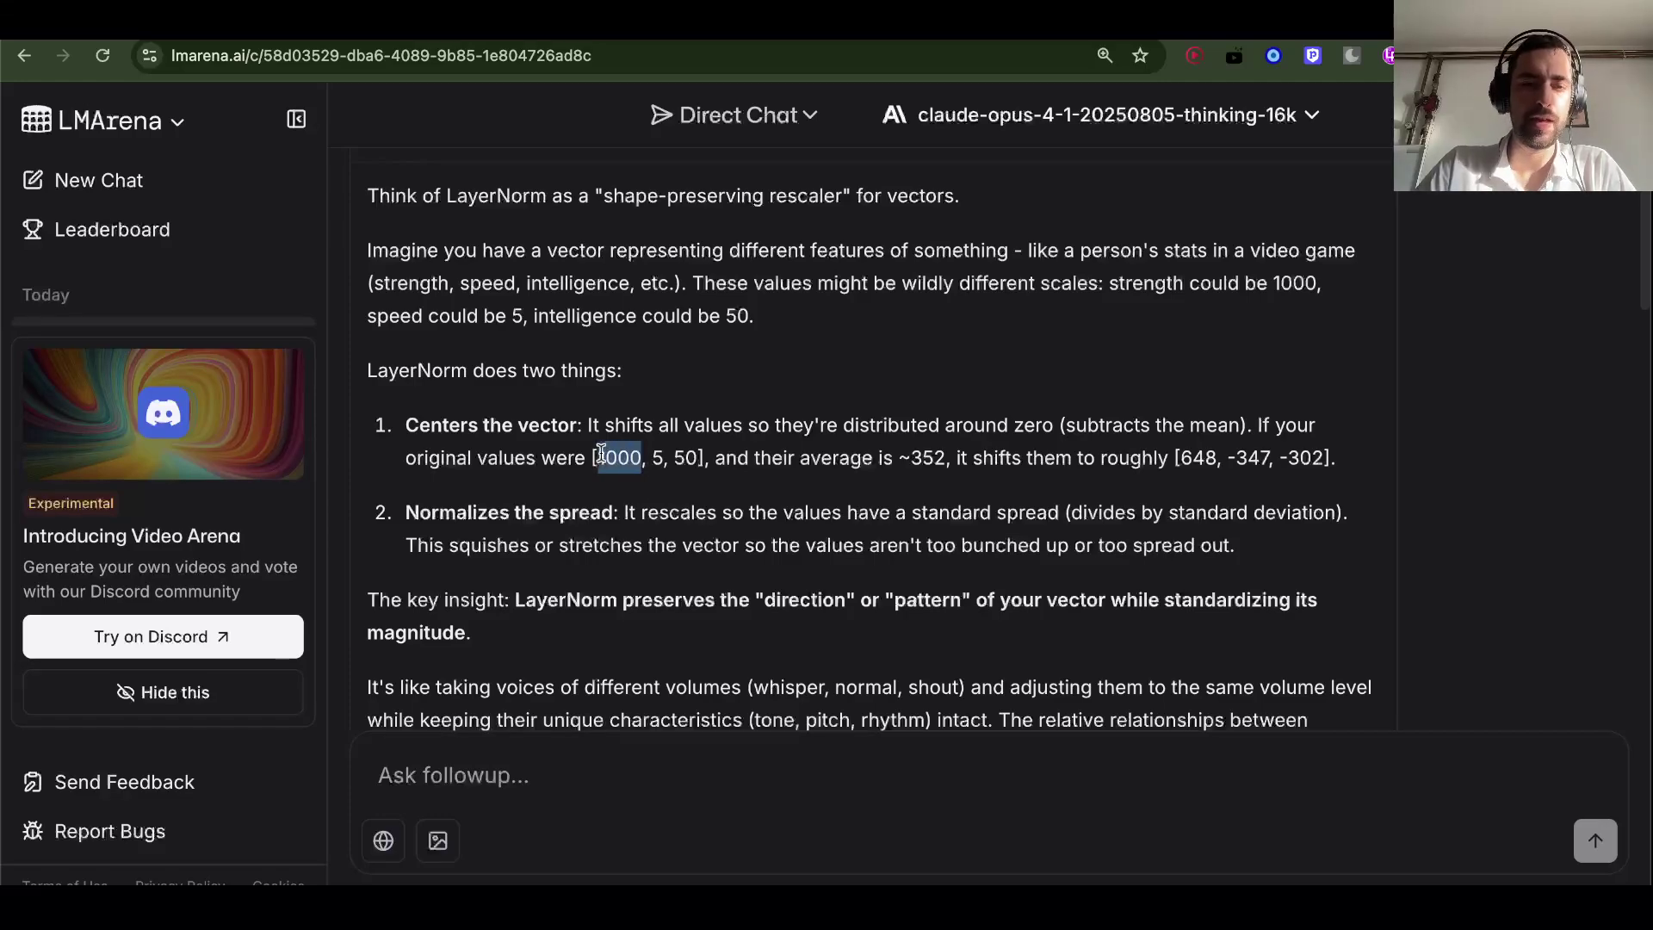
triple_click(616, 457)
left_click(622, 461)
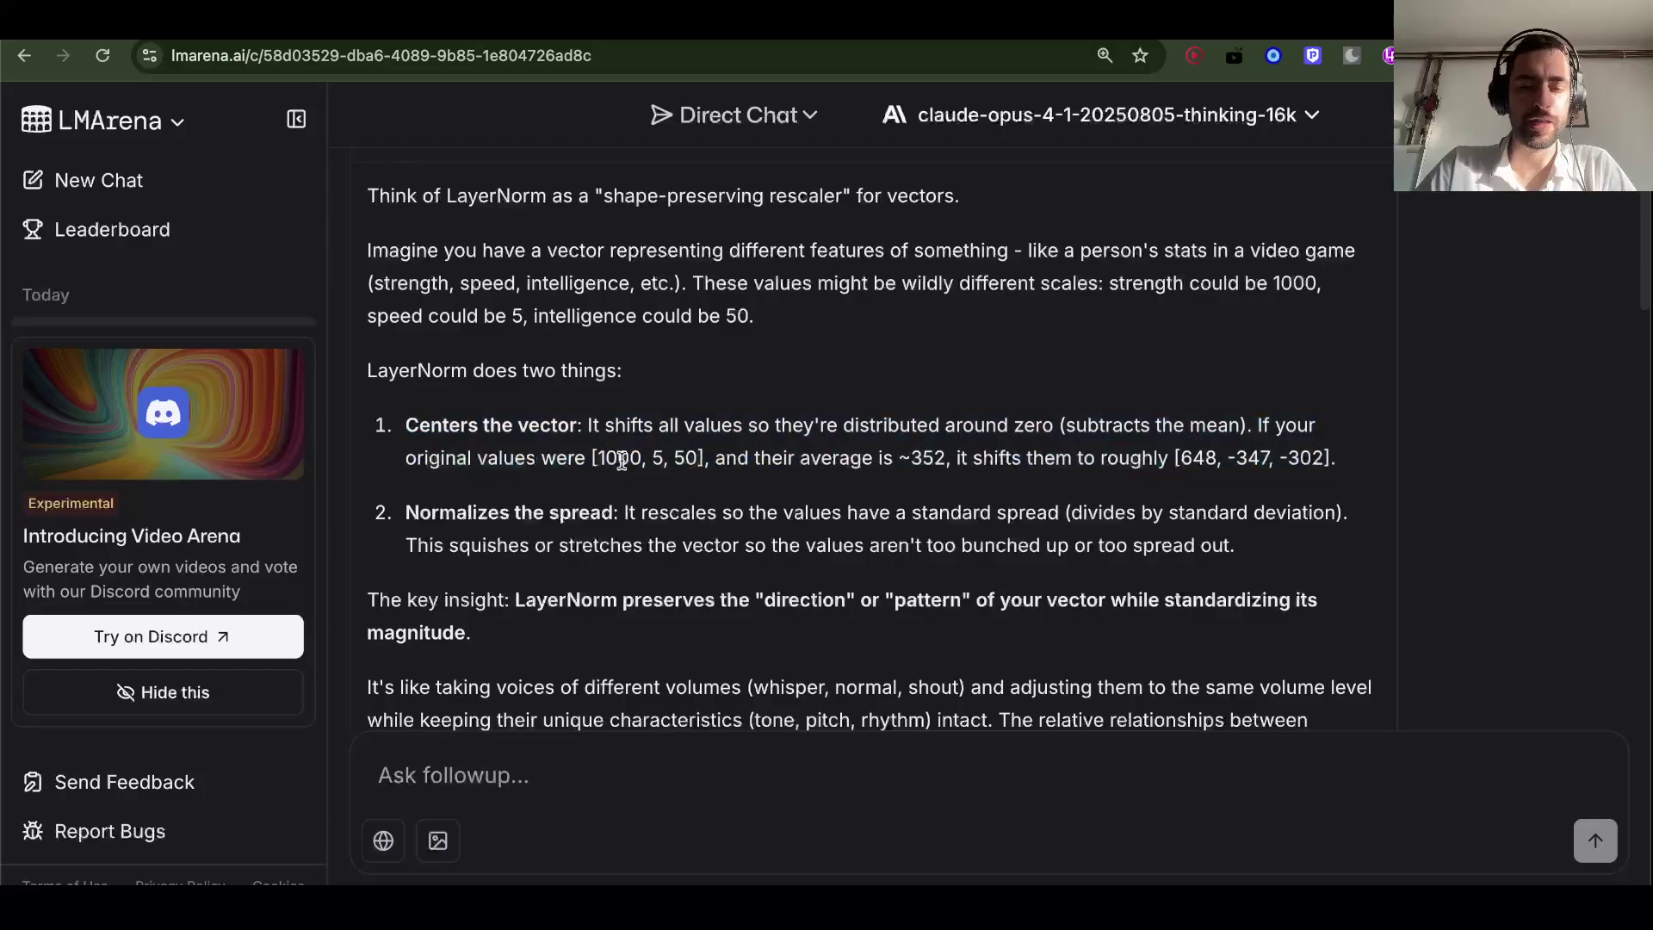
- Examine the Step 1 mean calculation for [1000, 5, 50], highlighting the sum, the divisor 3 and the resulting mean
scroll(622, 461, "down", 10)
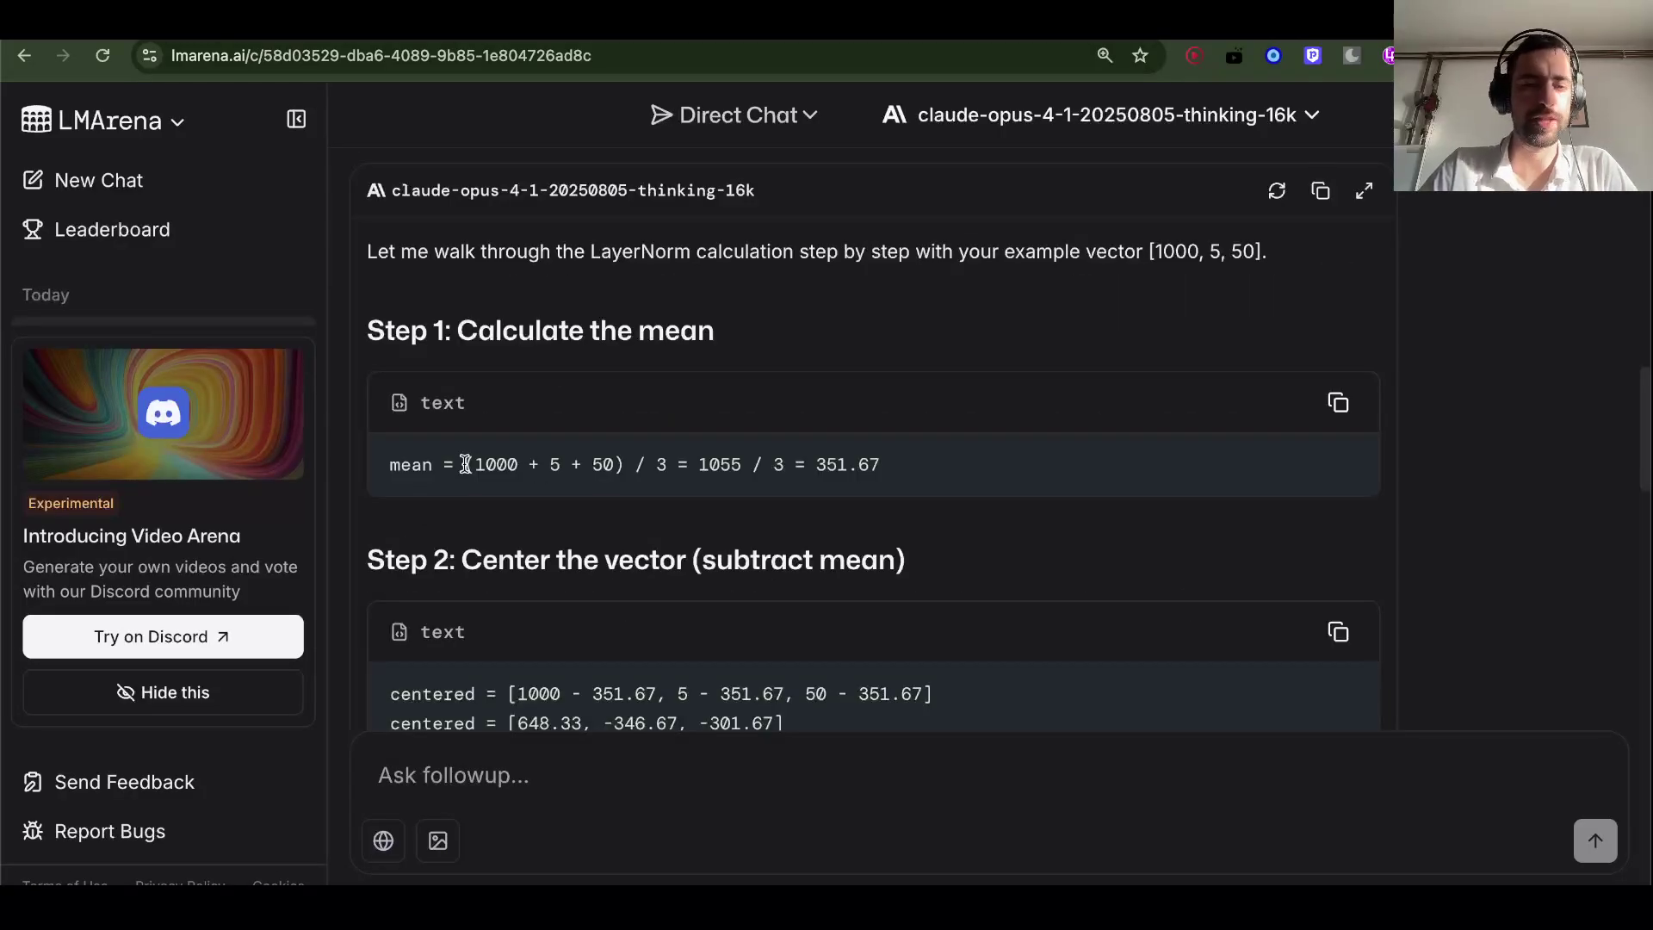
left_click_drag(465, 465, 616, 463)
left_click_drag(815, 465, 895, 464)
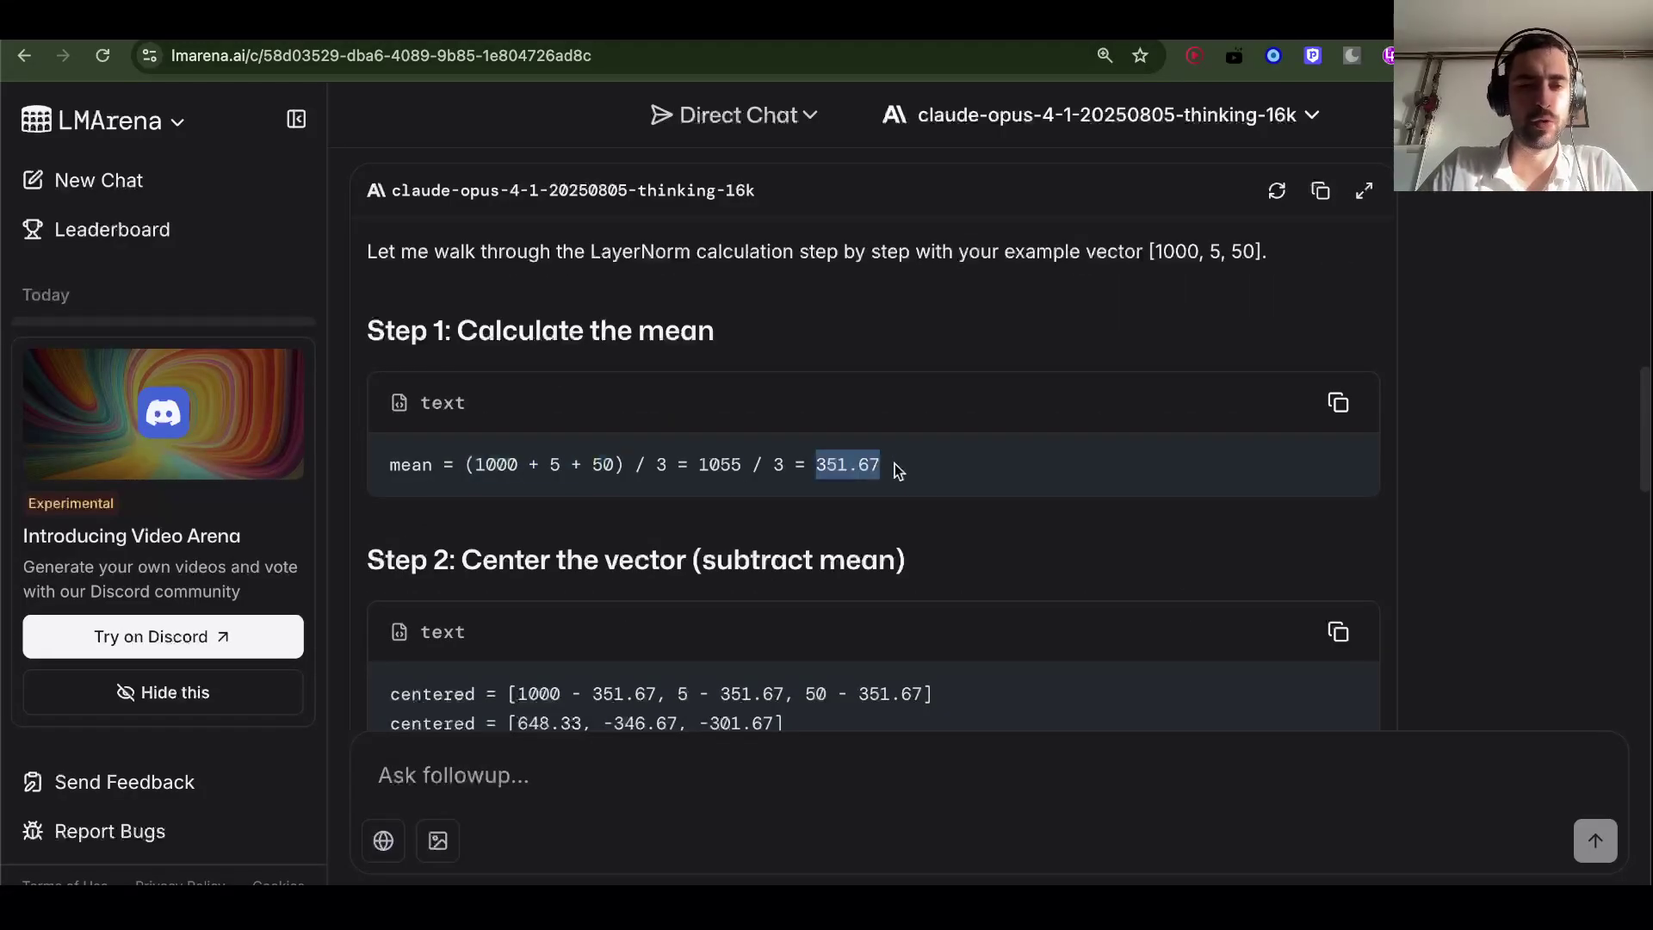
left_click_drag(619, 463, 560, 465)
left_click_drag(668, 465, 647, 465)
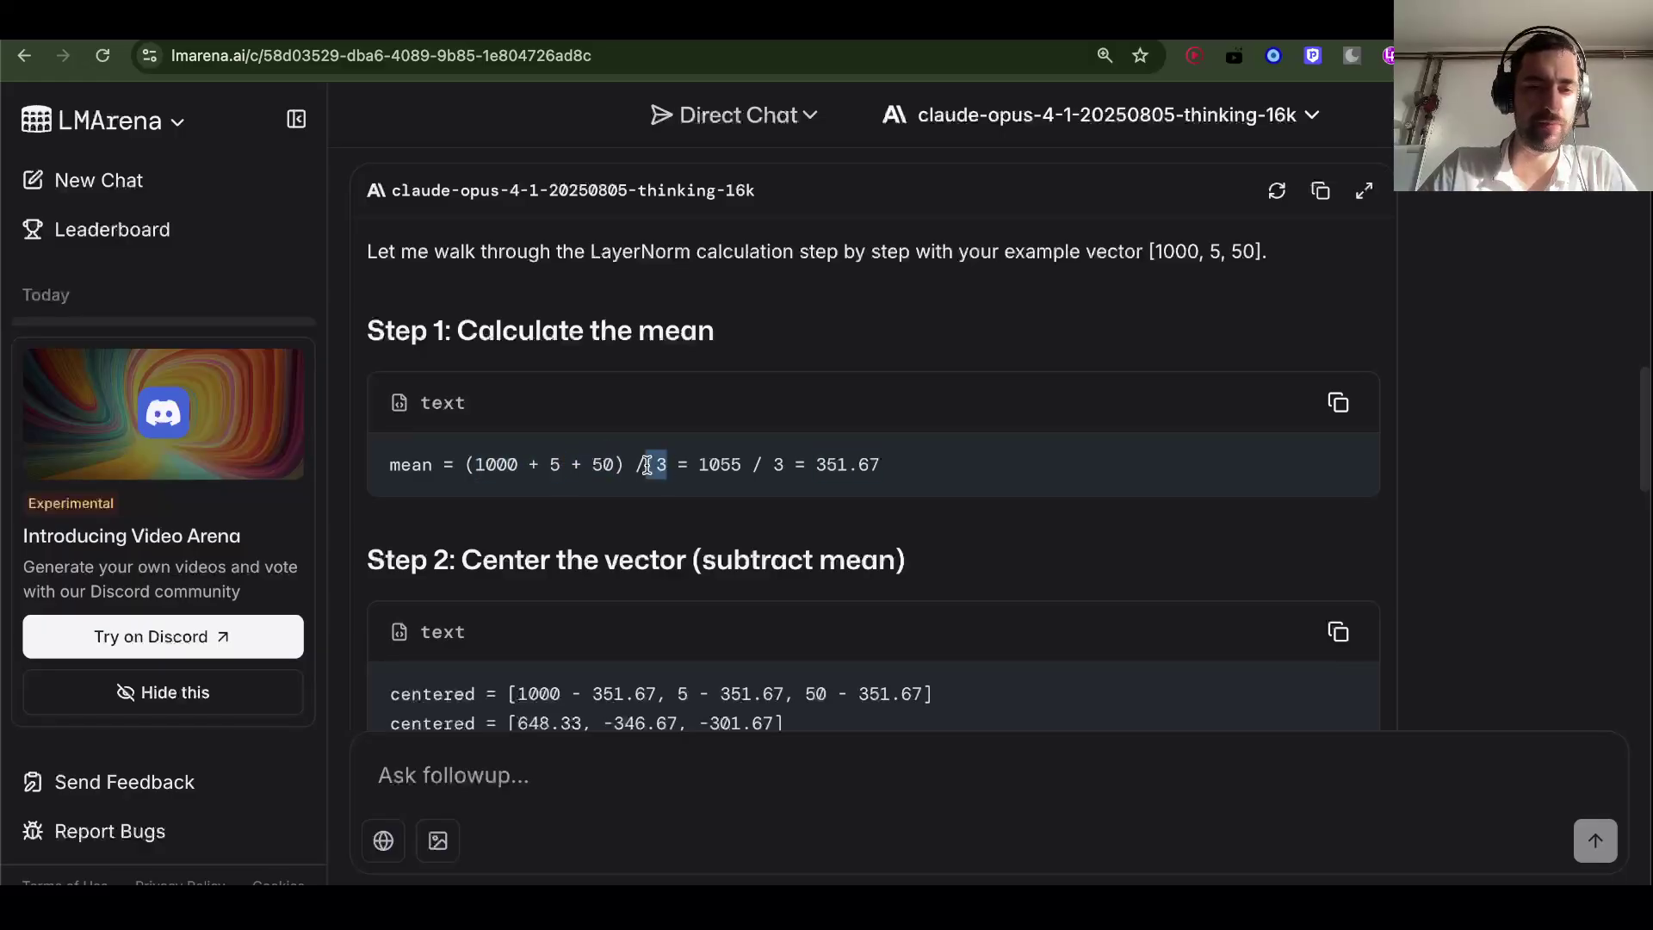
- Examine Step 2 on subtracting the mean, highlighting the values of the resulting centered vector
scroll(648, 465, "down", 3)
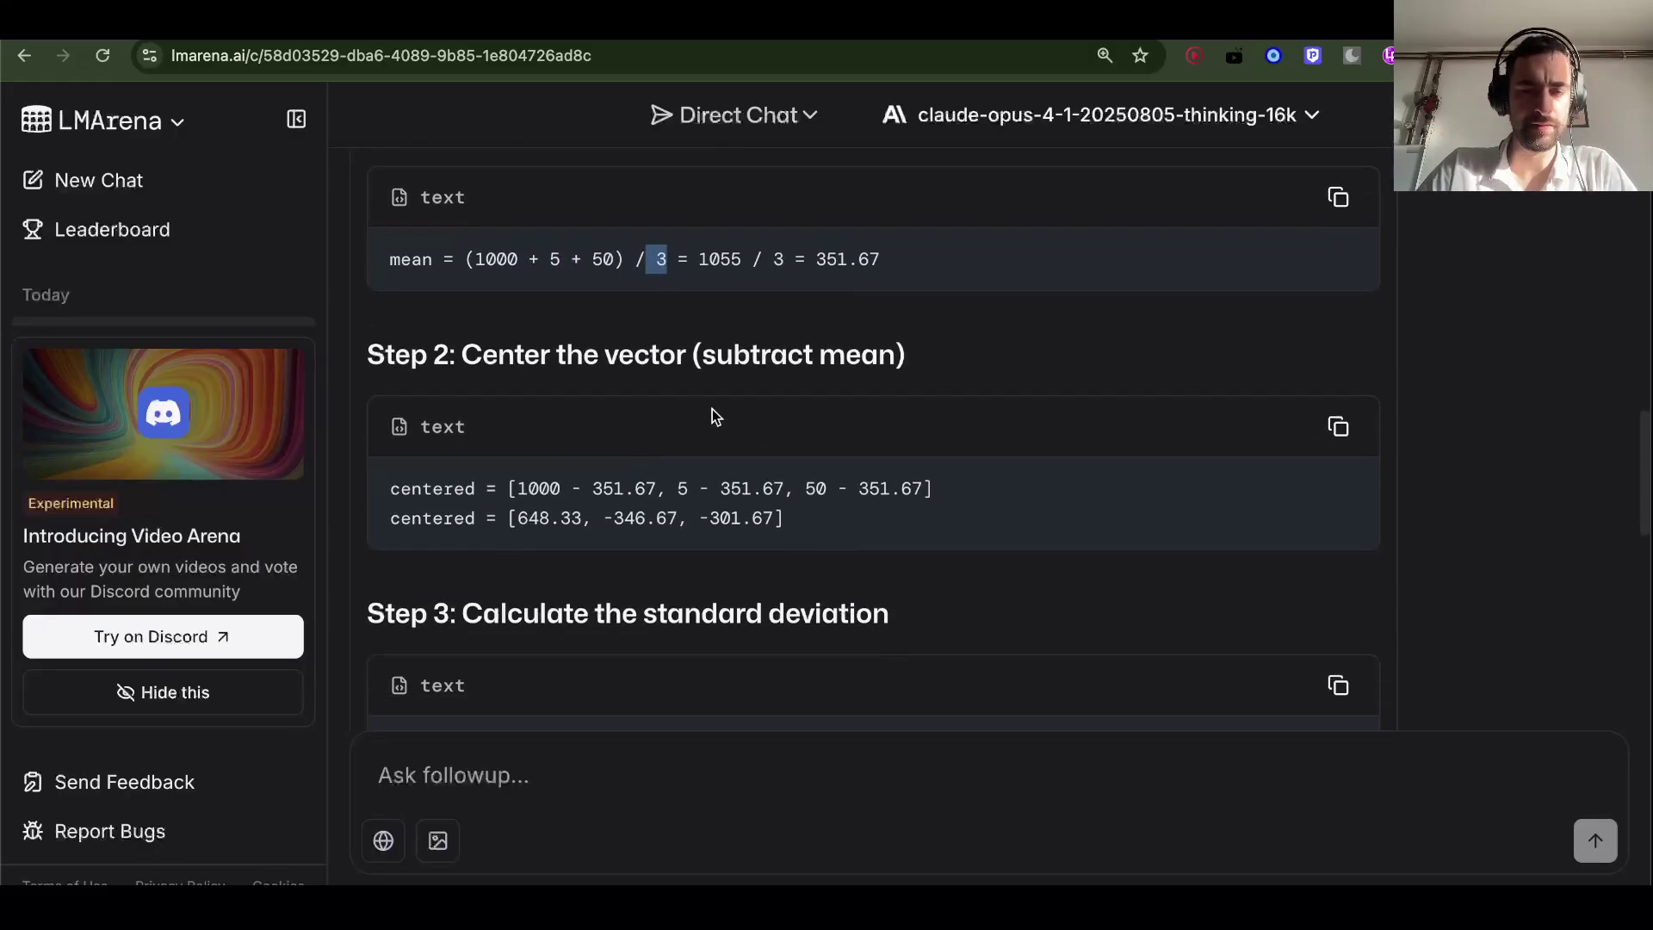
key("super+c")
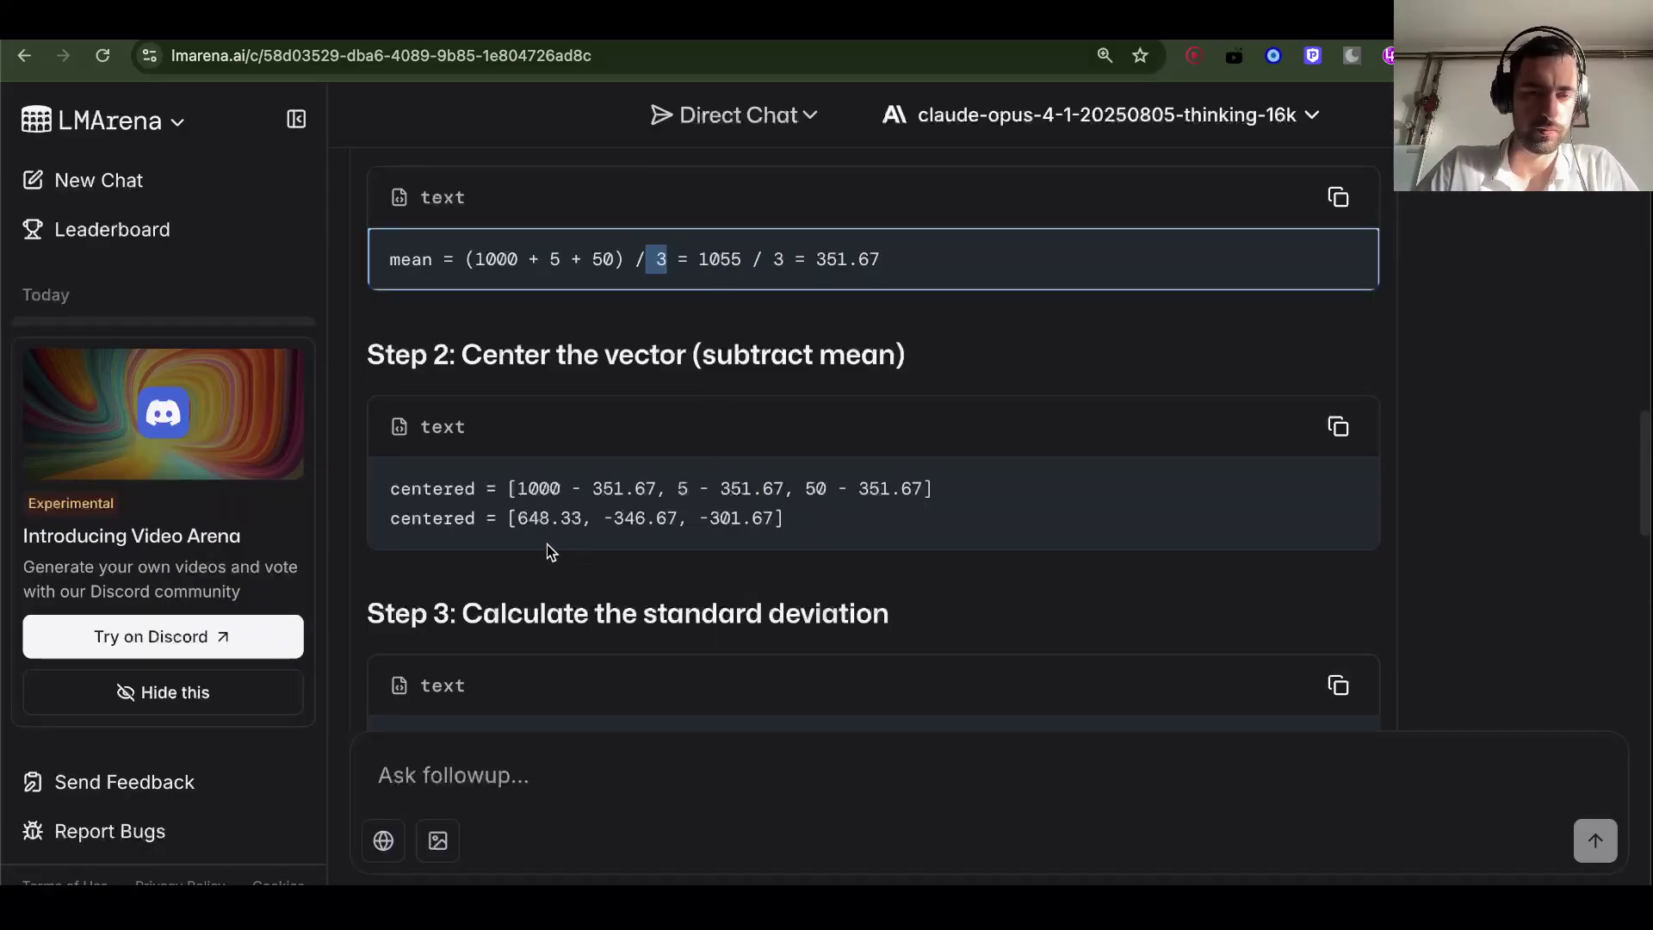
left_click_drag(517, 517, 753, 516)
left_click(763, 513)
- Read the Step 3 standard deviation calculation, highlighting the squared terms of the variance, the square root and the std result
scroll(1021, 639, "down", 3)
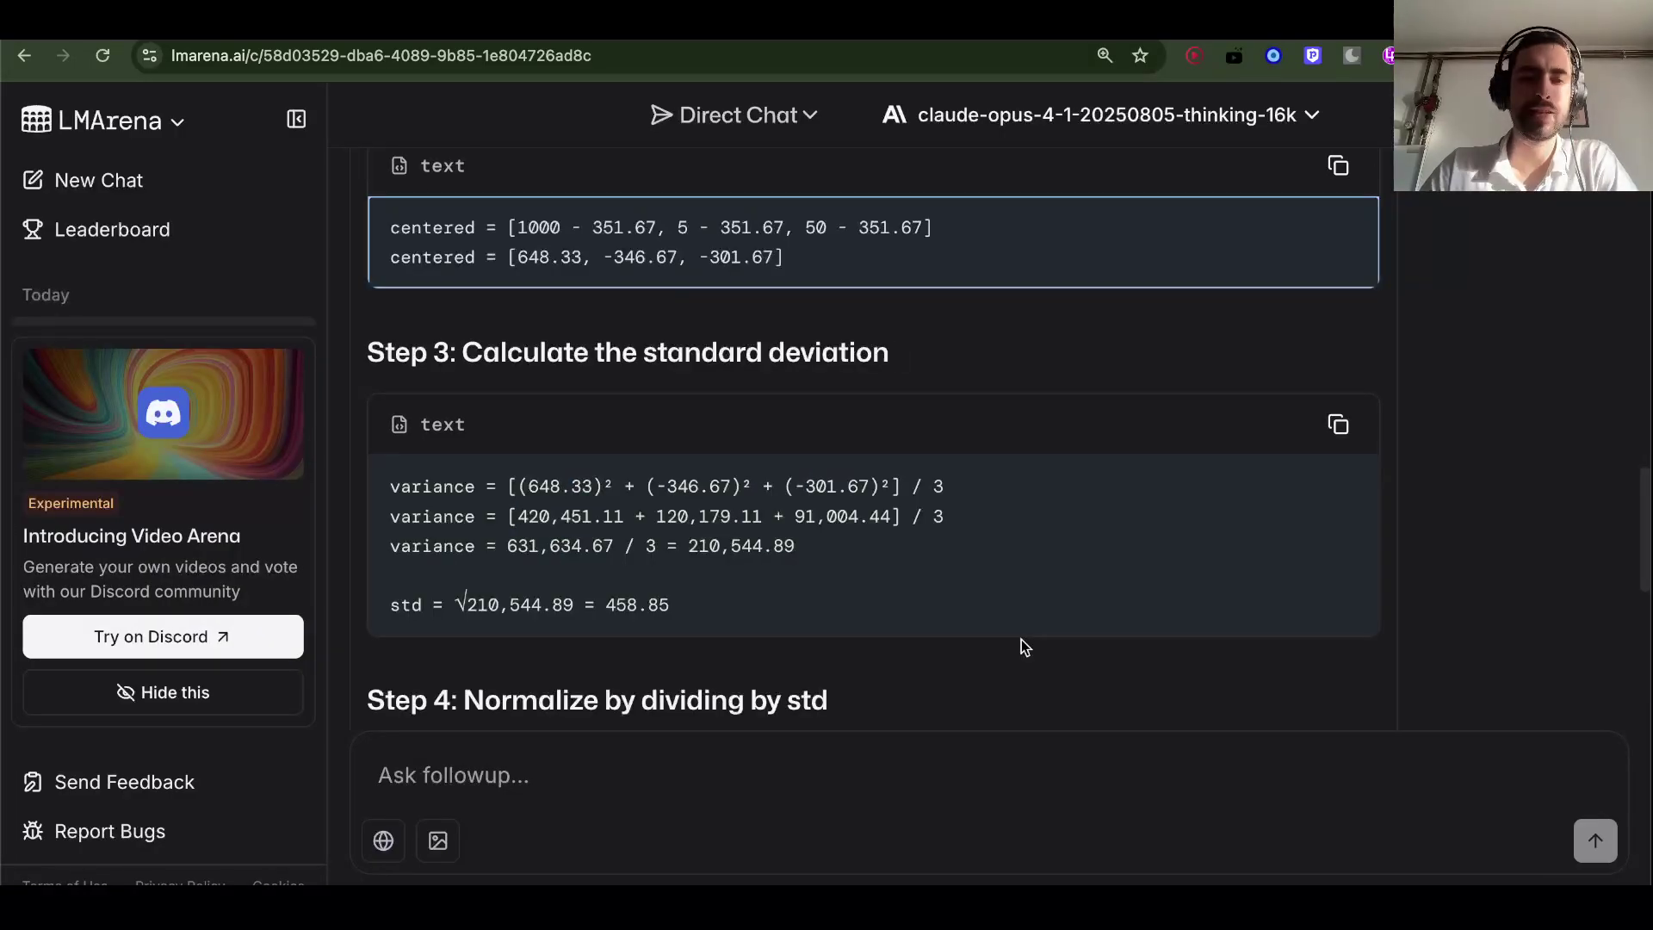
scroll(806, 406, "down", 1)
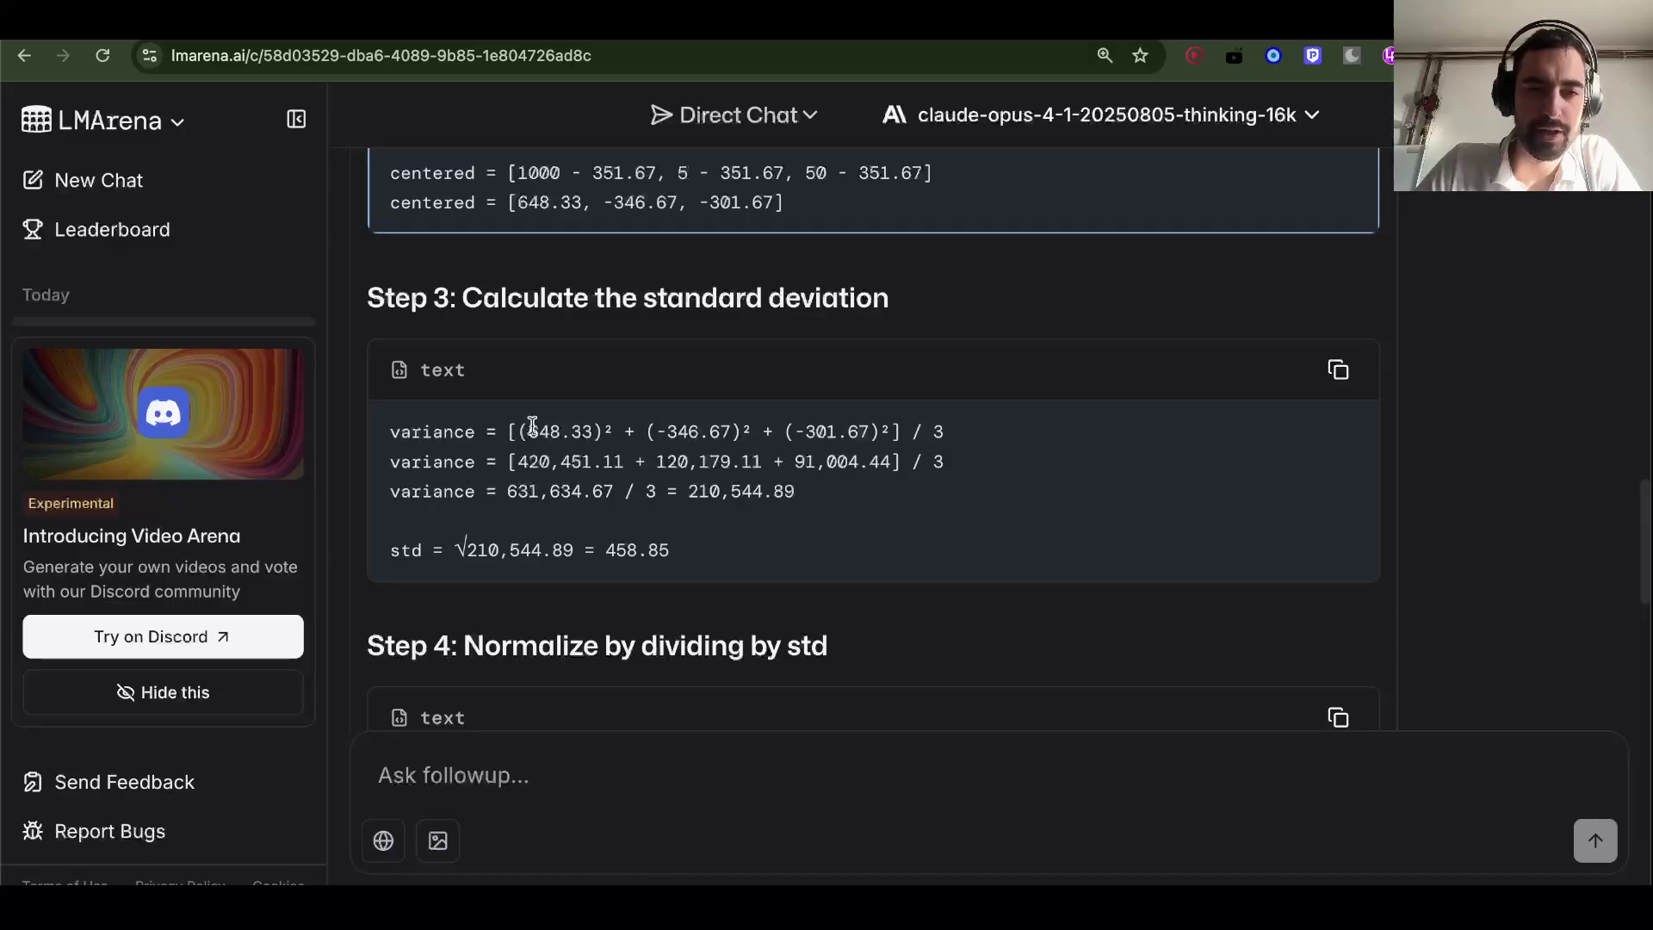
left_click_drag(516, 433, 902, 431)
left_click(642, 432)
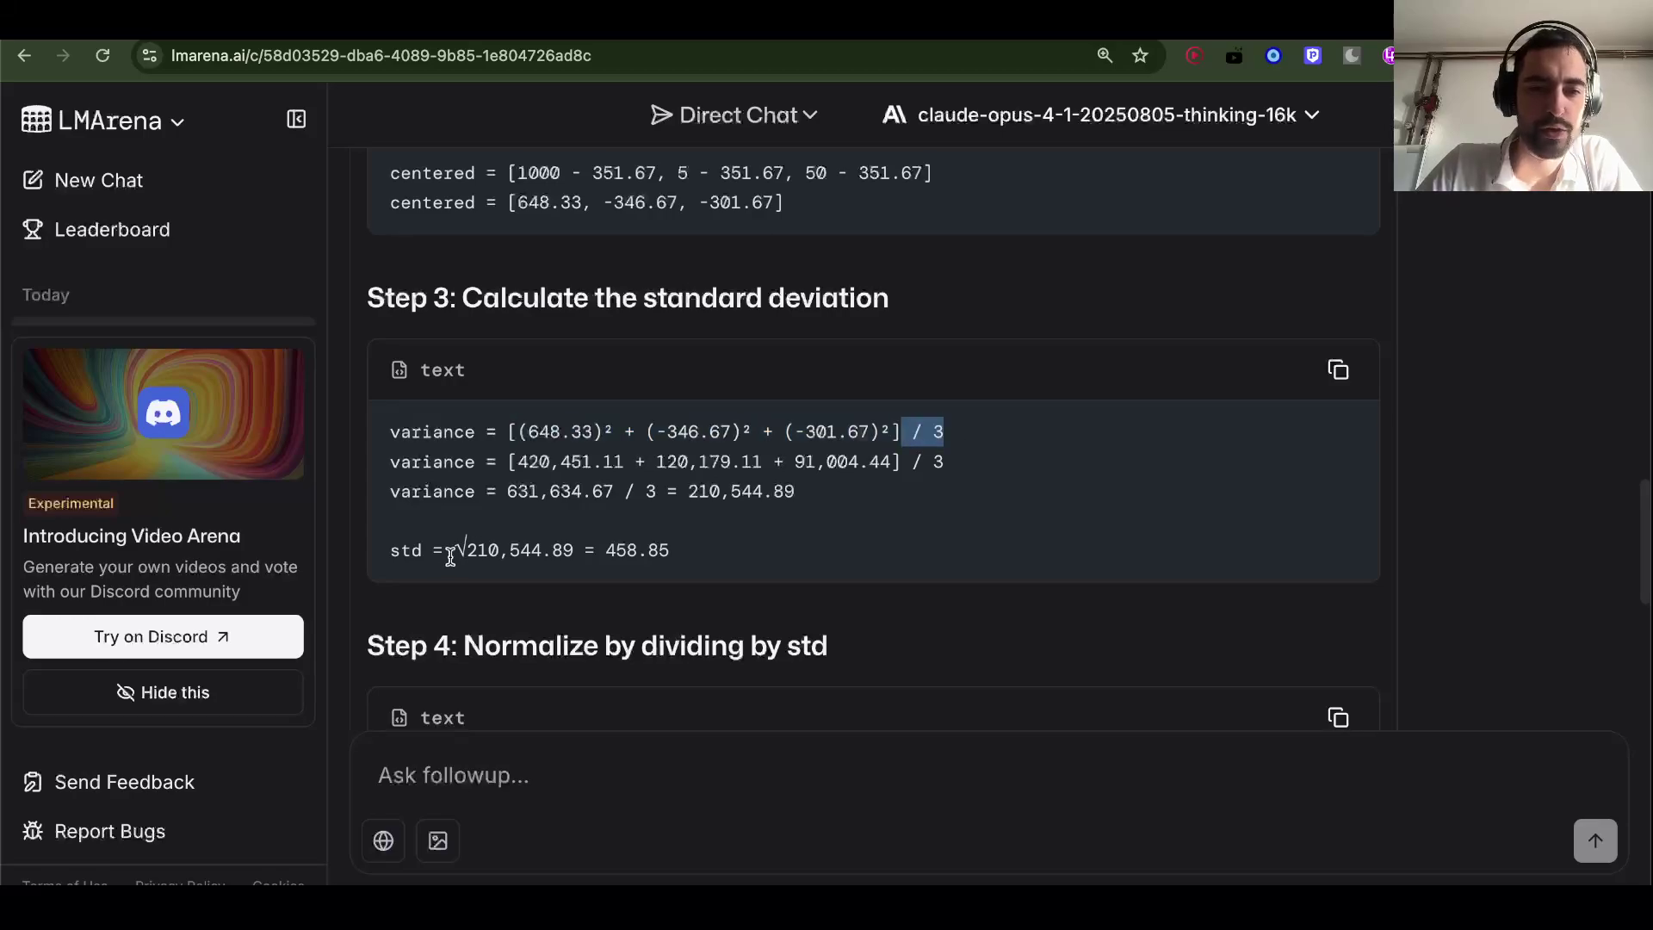
left_click_drag(453, 551, 555, 553)
left_click_drag(657, 552, 622, 553)
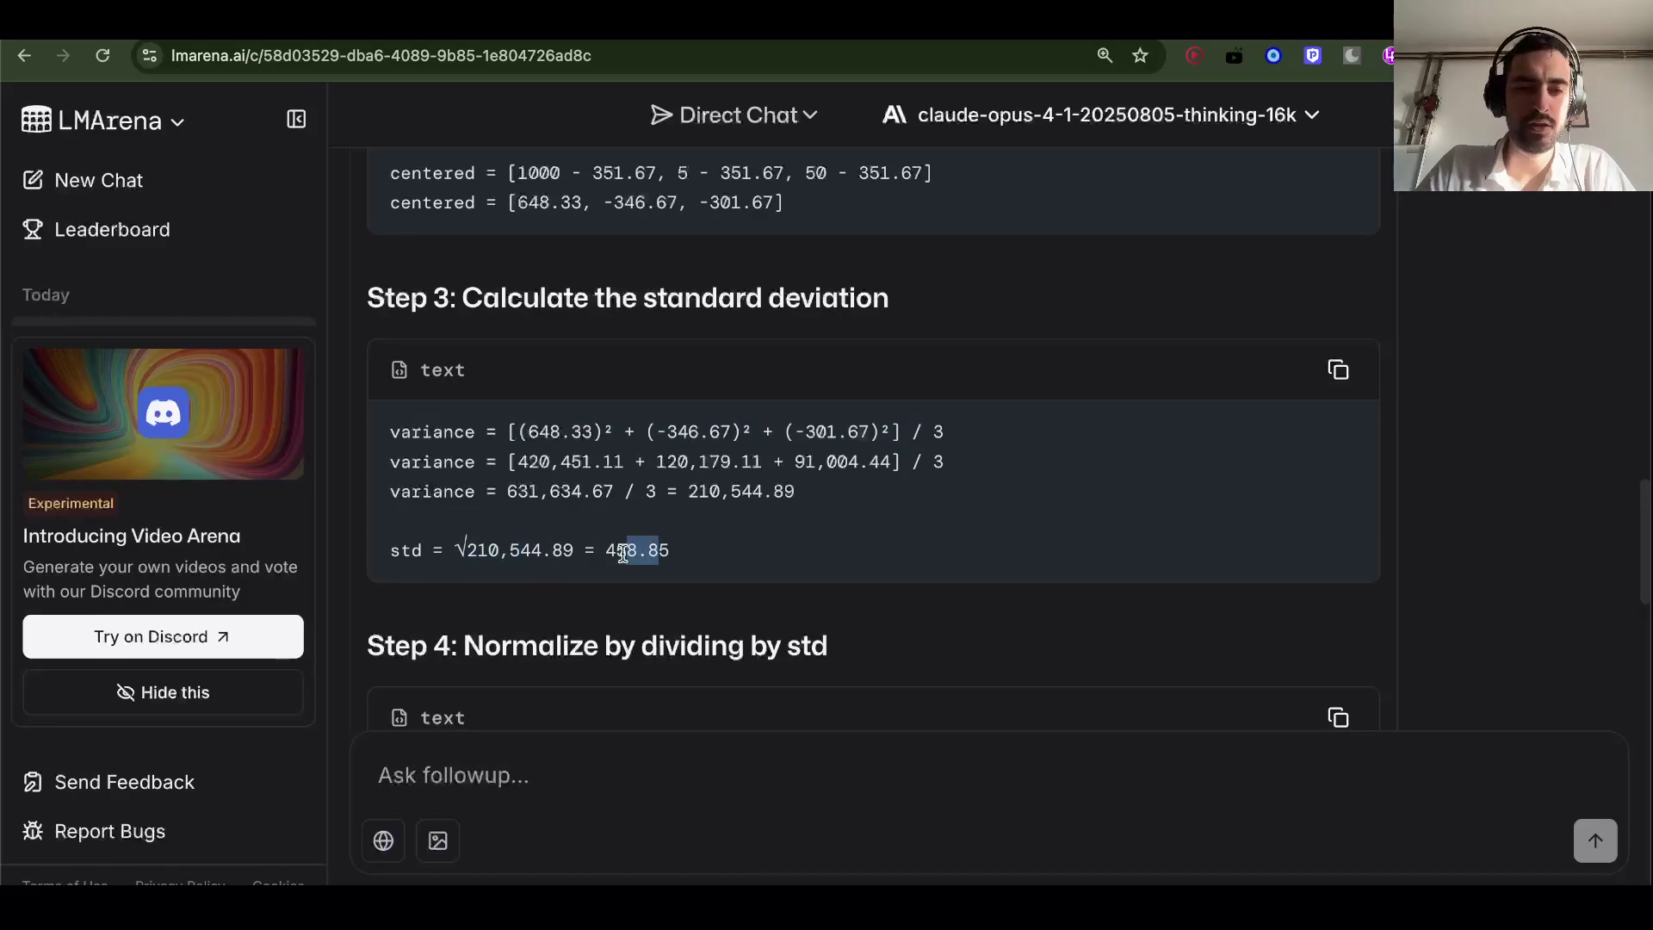
left_click(638, 555)
- Revisit the first variance line in Step 3, highlighting its squared terms and the final std value
scroll(638, 555, "down", 2)
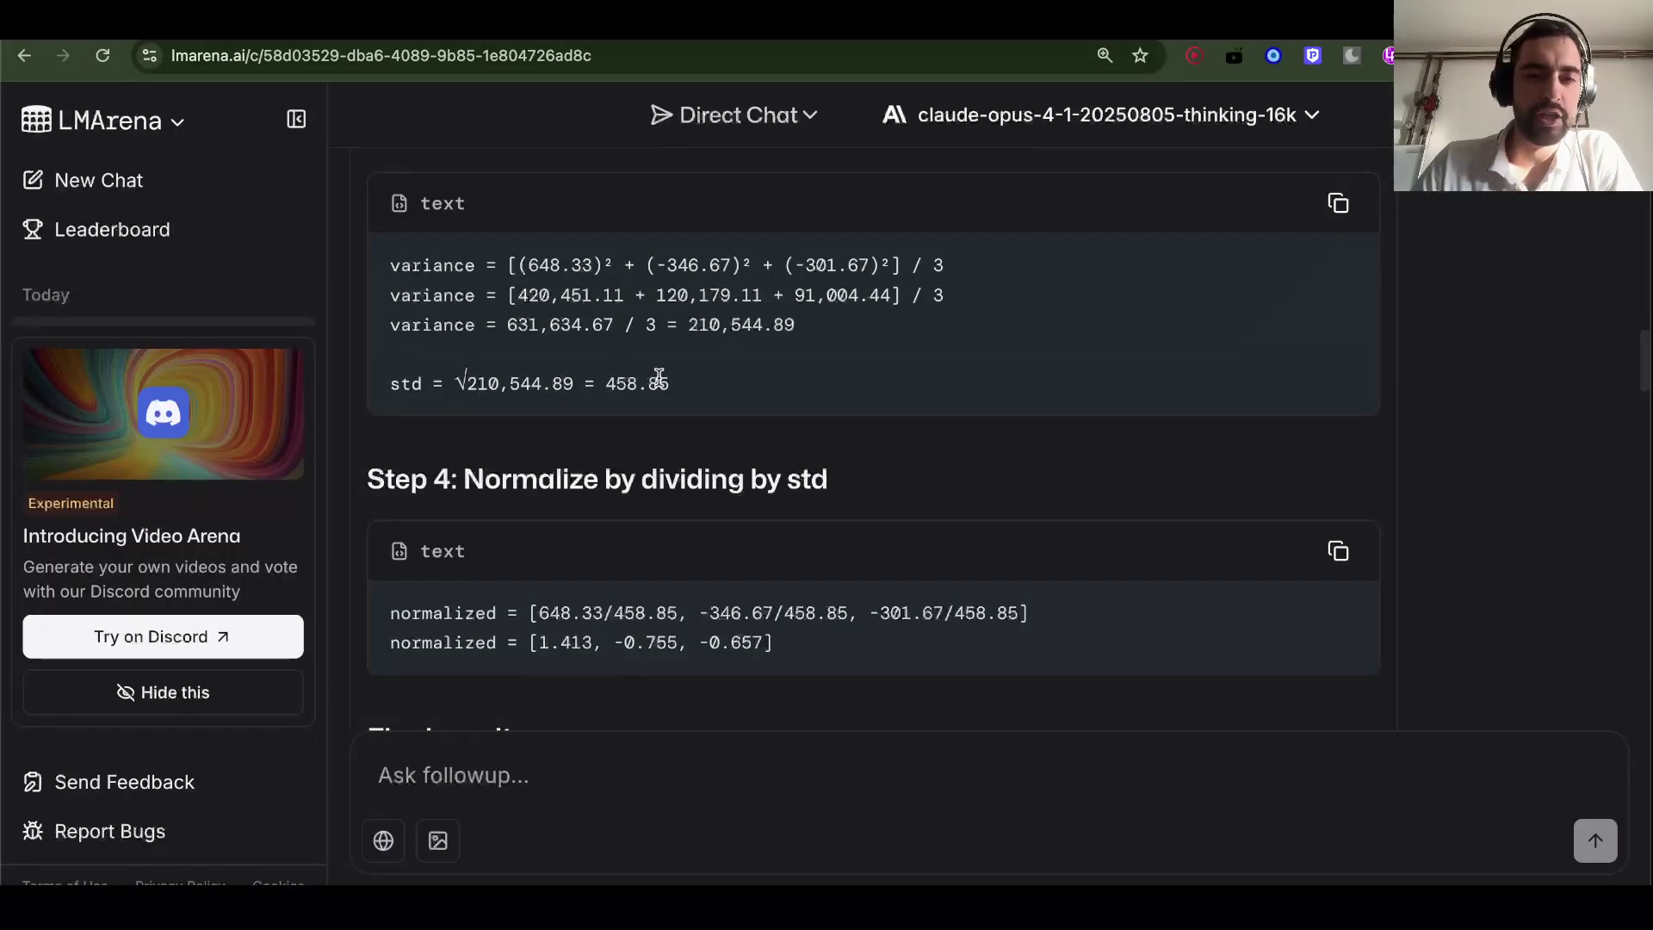
scroll(659, 379, "up", 1)
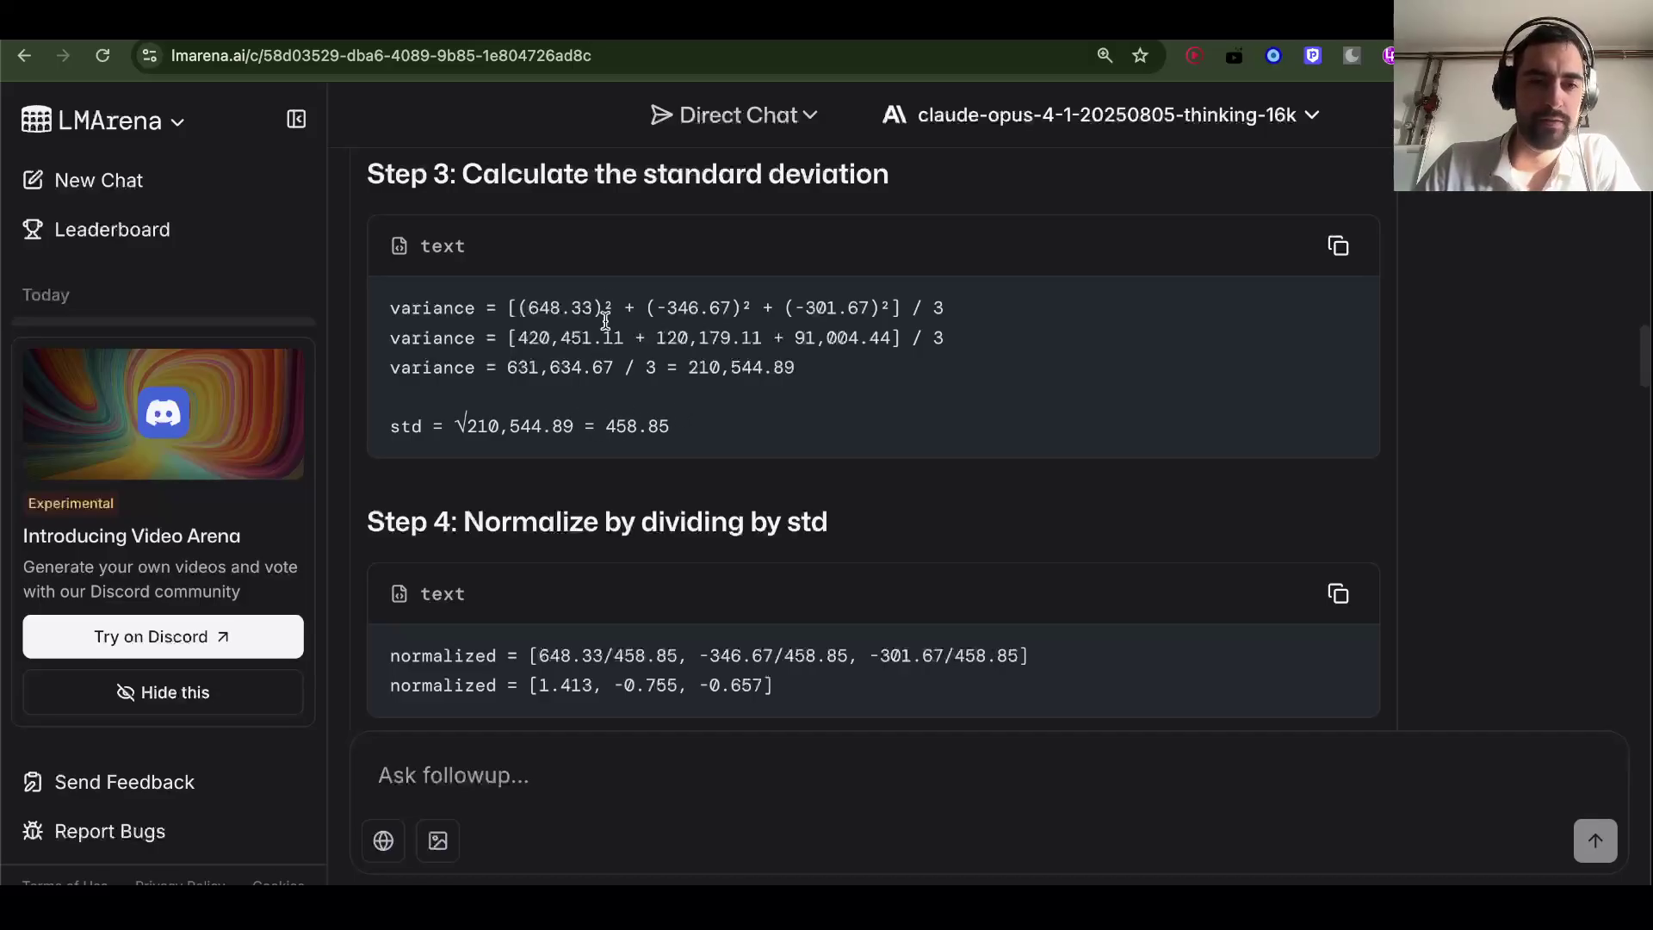
left_click_drag(614, 301, 528, 306)
left_click(940, 306)
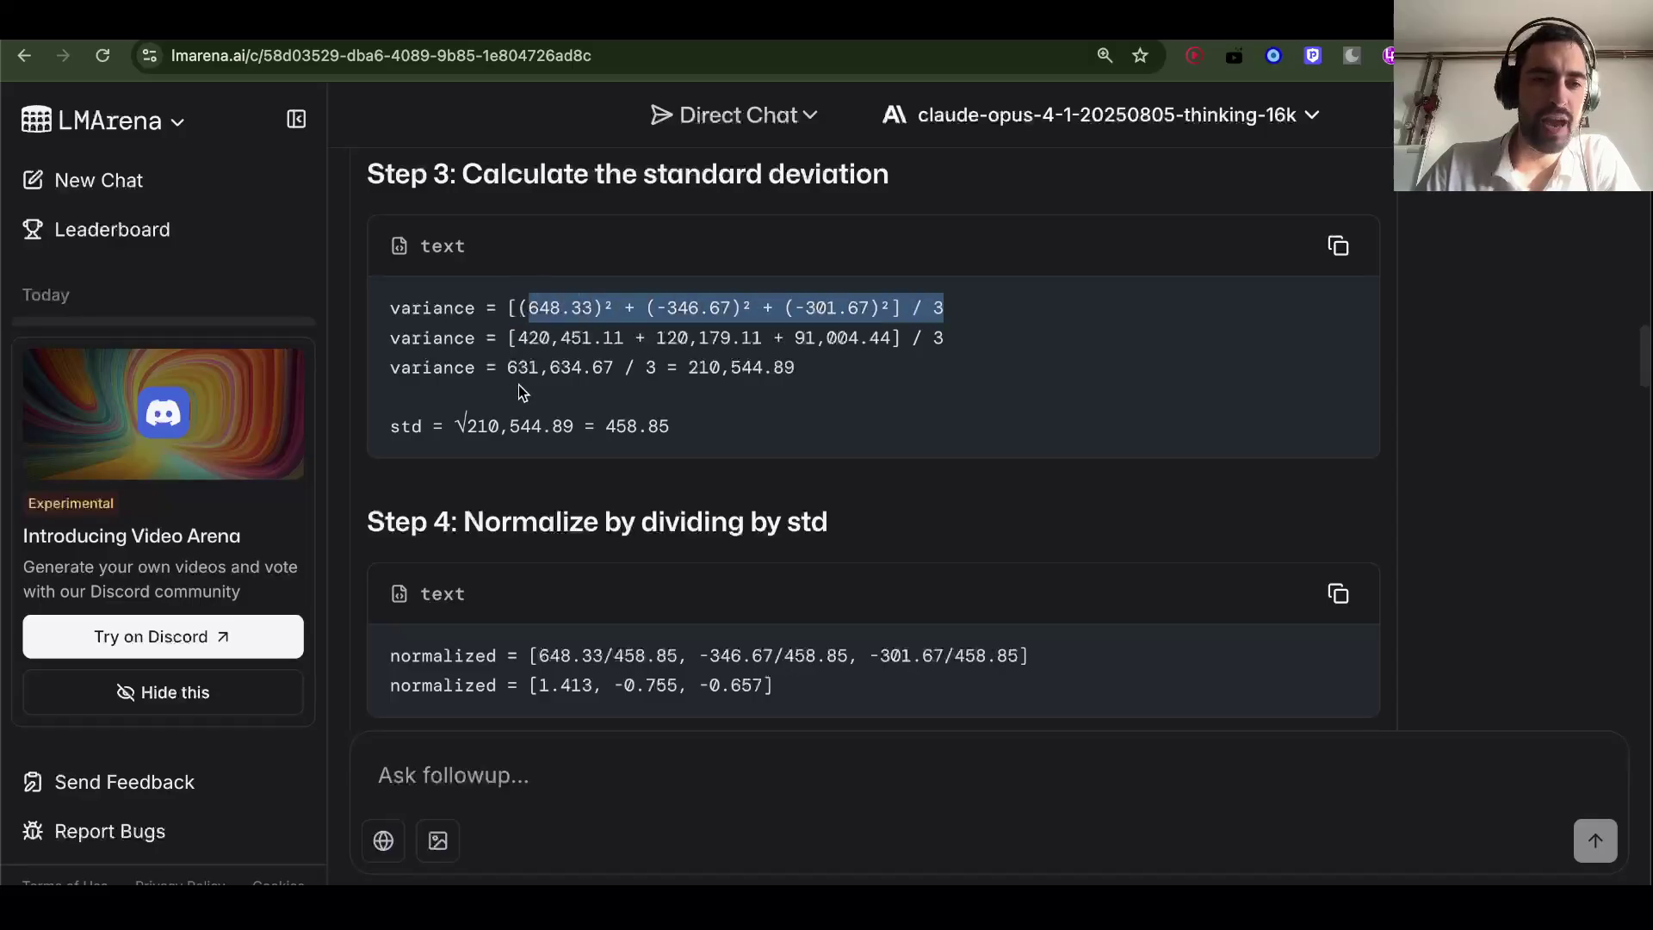
left_click(656, 425)
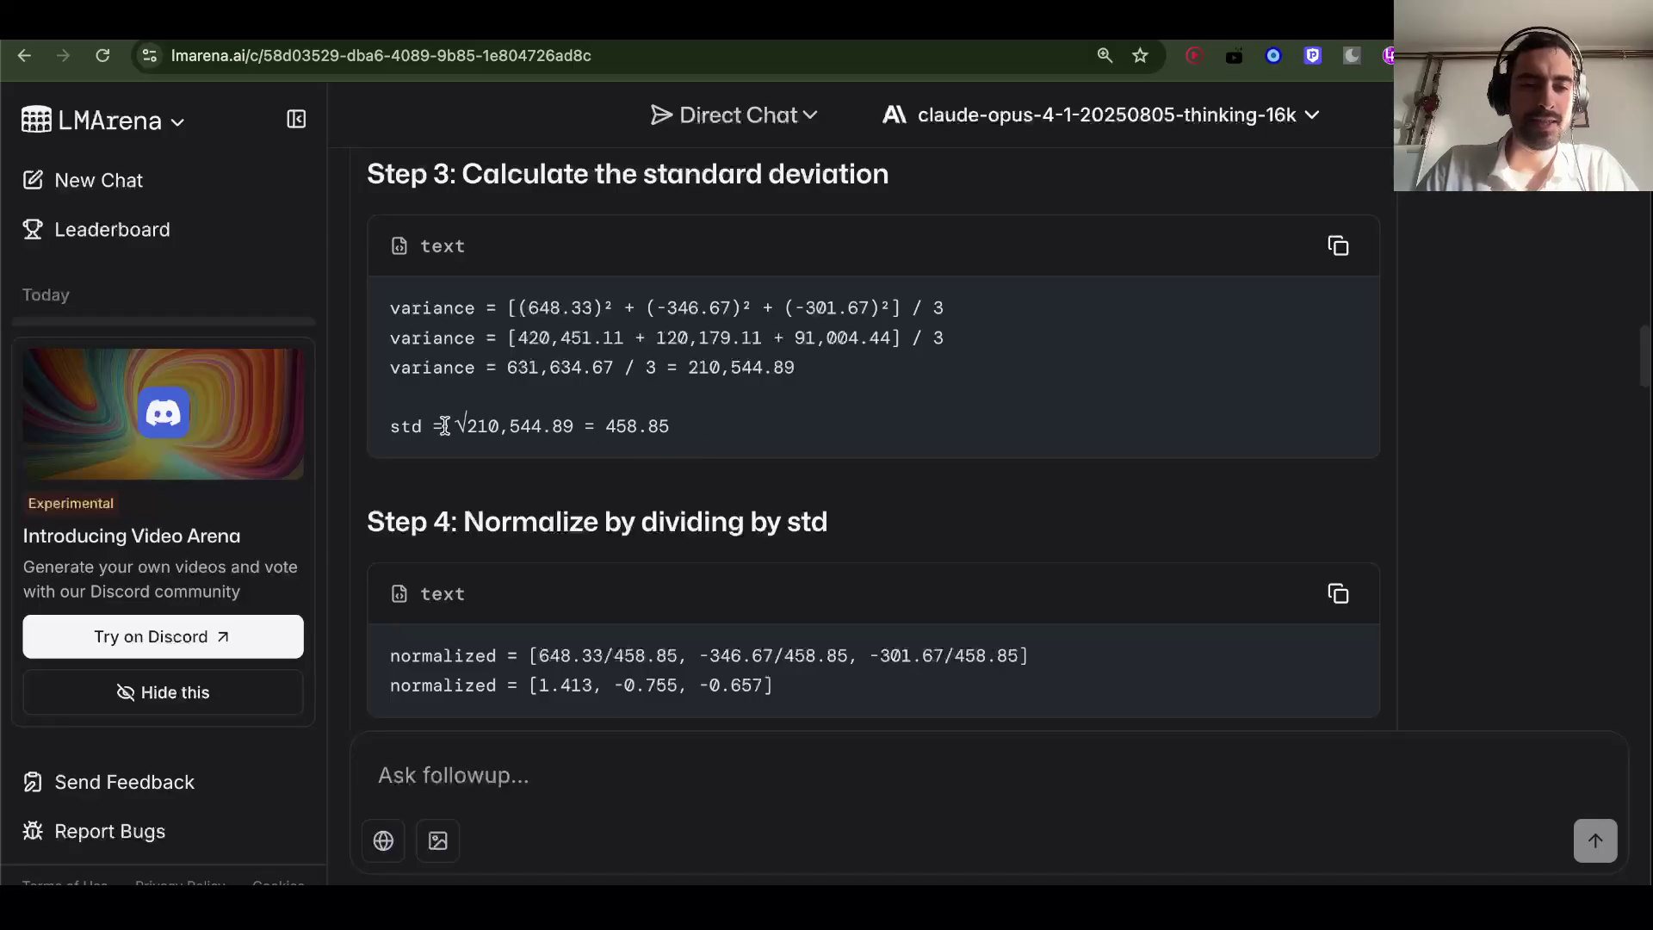
left_click_drag(605, 426, 667, 424)
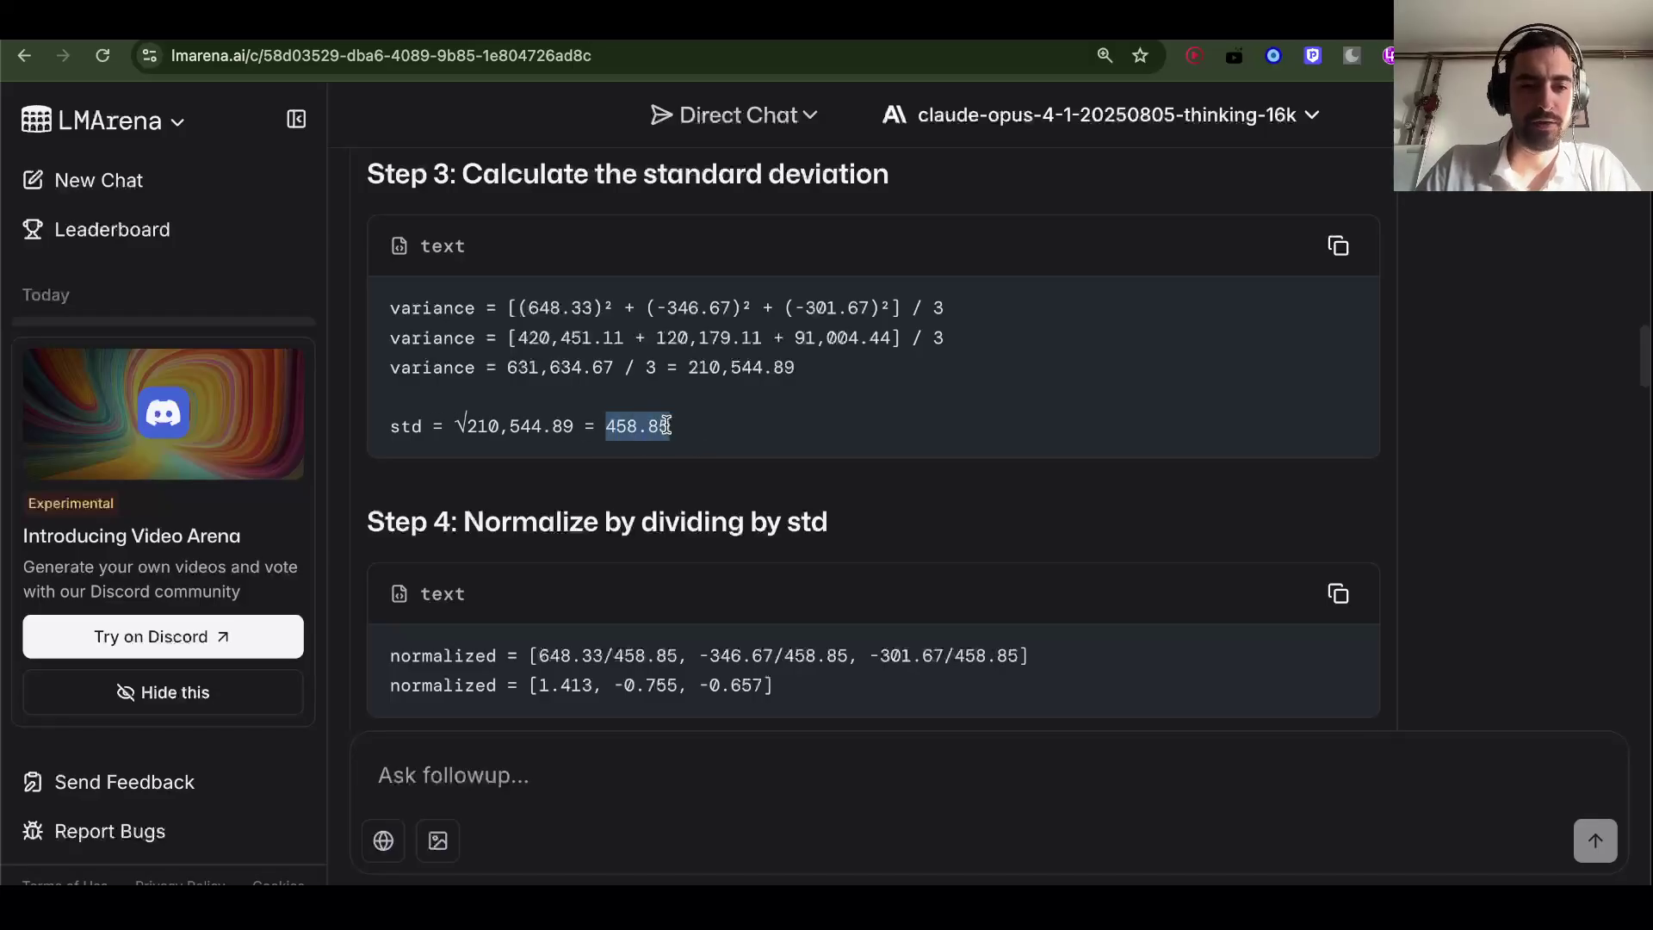
left_click(667, 424)
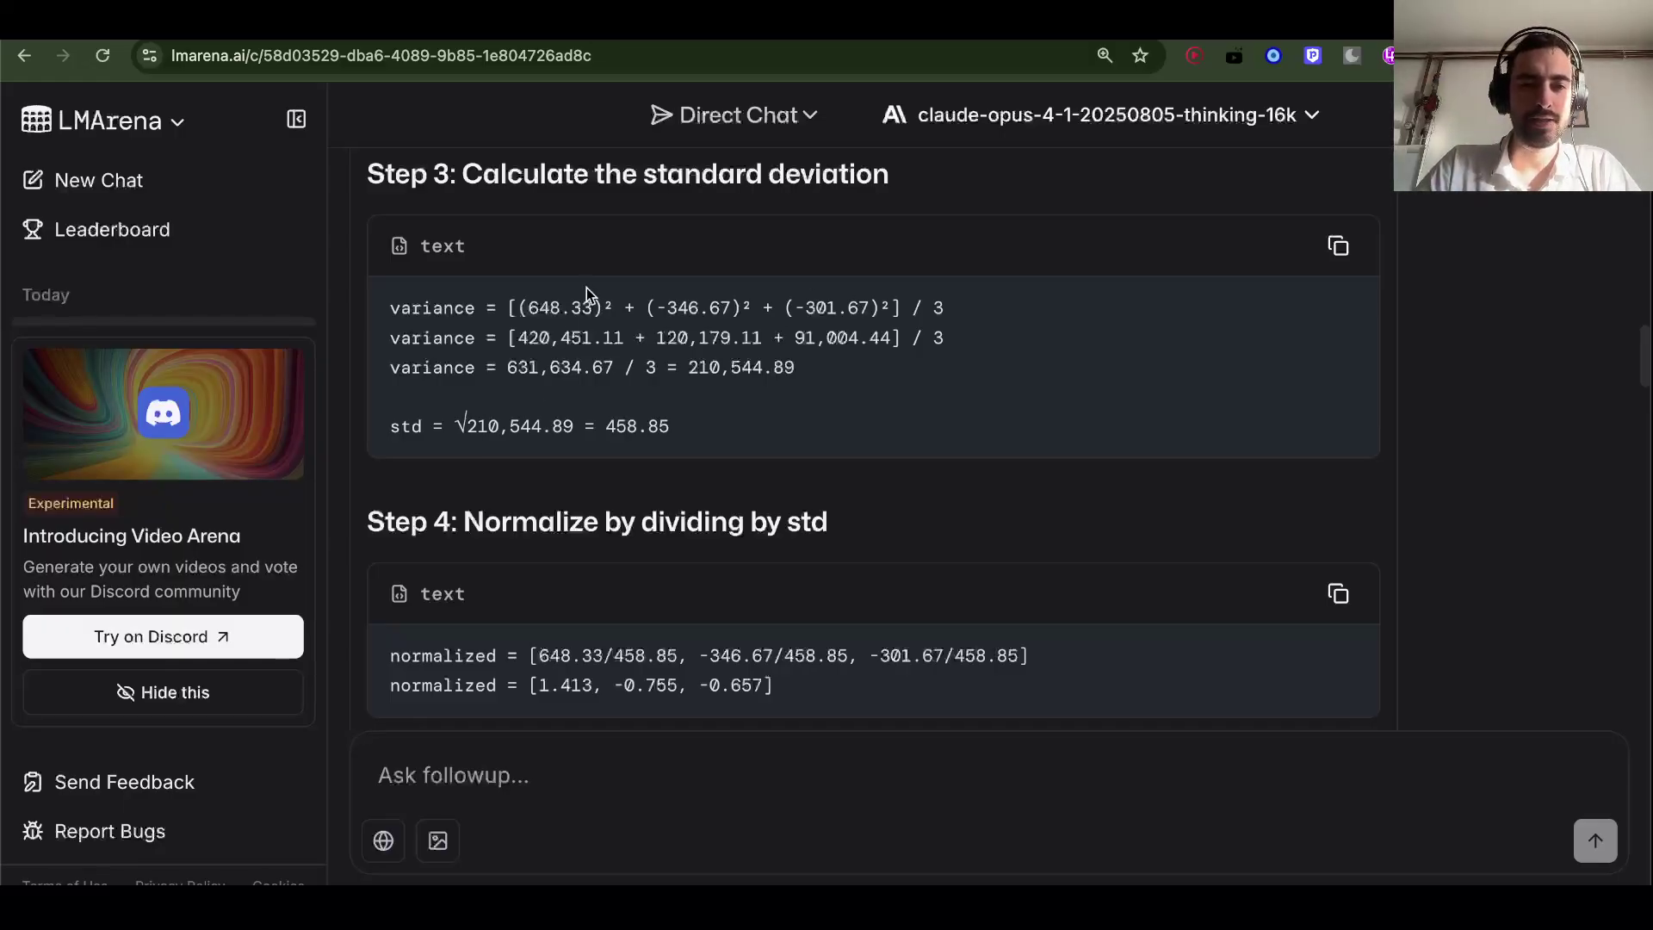
- Compare the first centered value, 648.33, with the std value in Step 3 by highlighting each
left_click_drag(593, 307, 526, 307)
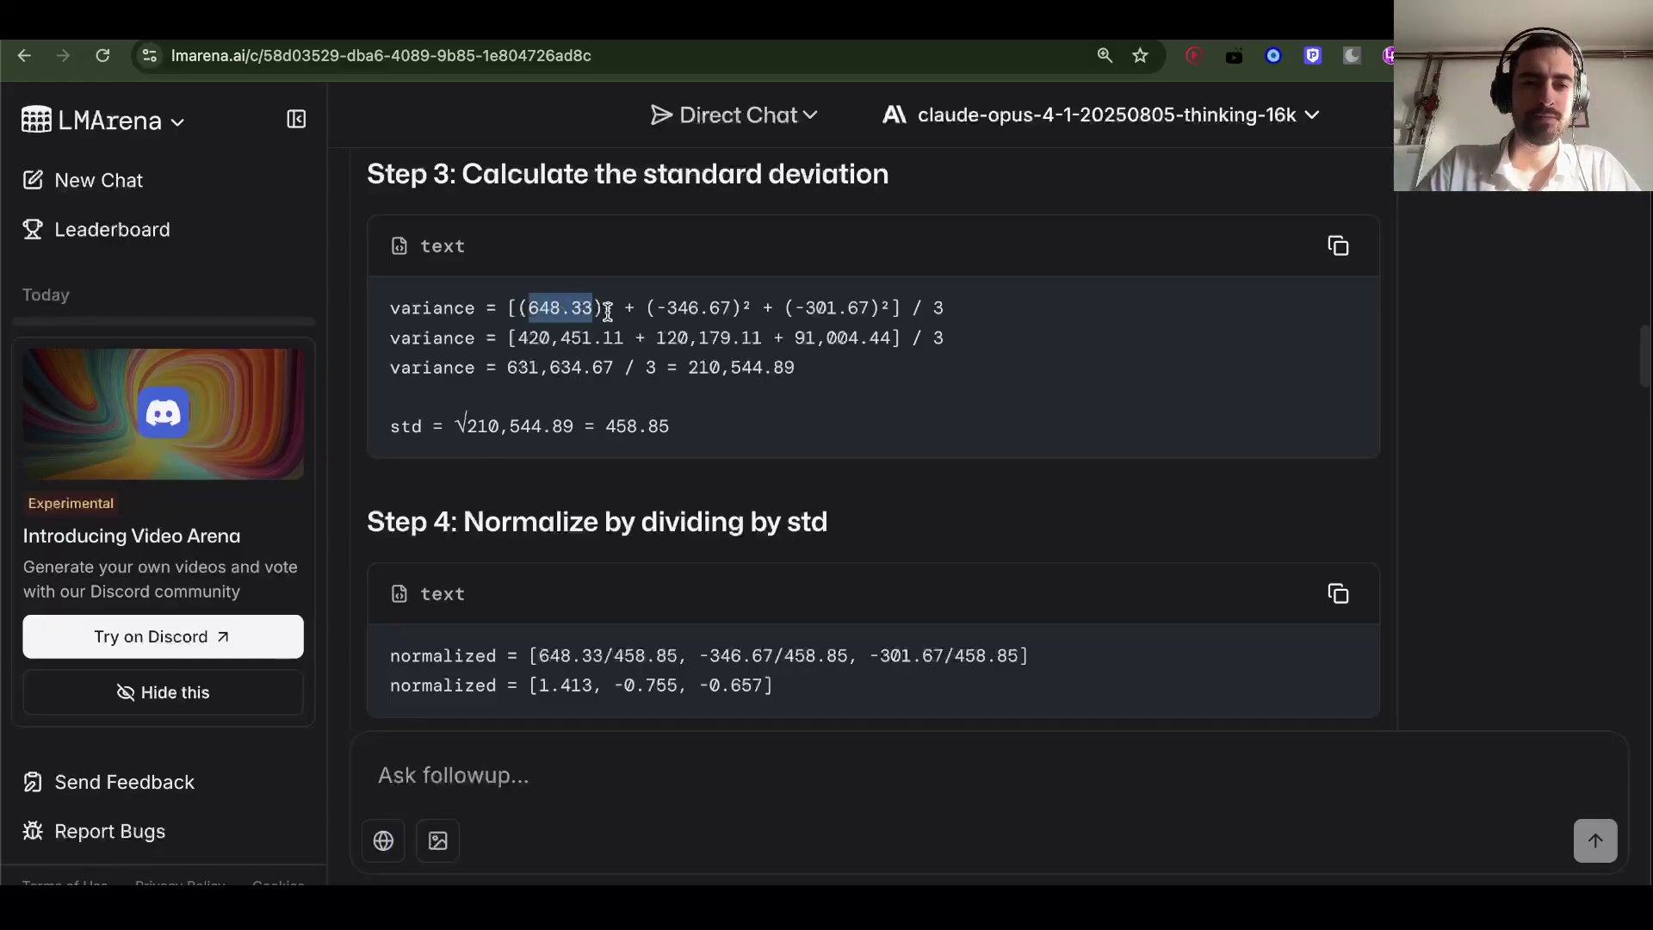
left_click(579, 309)
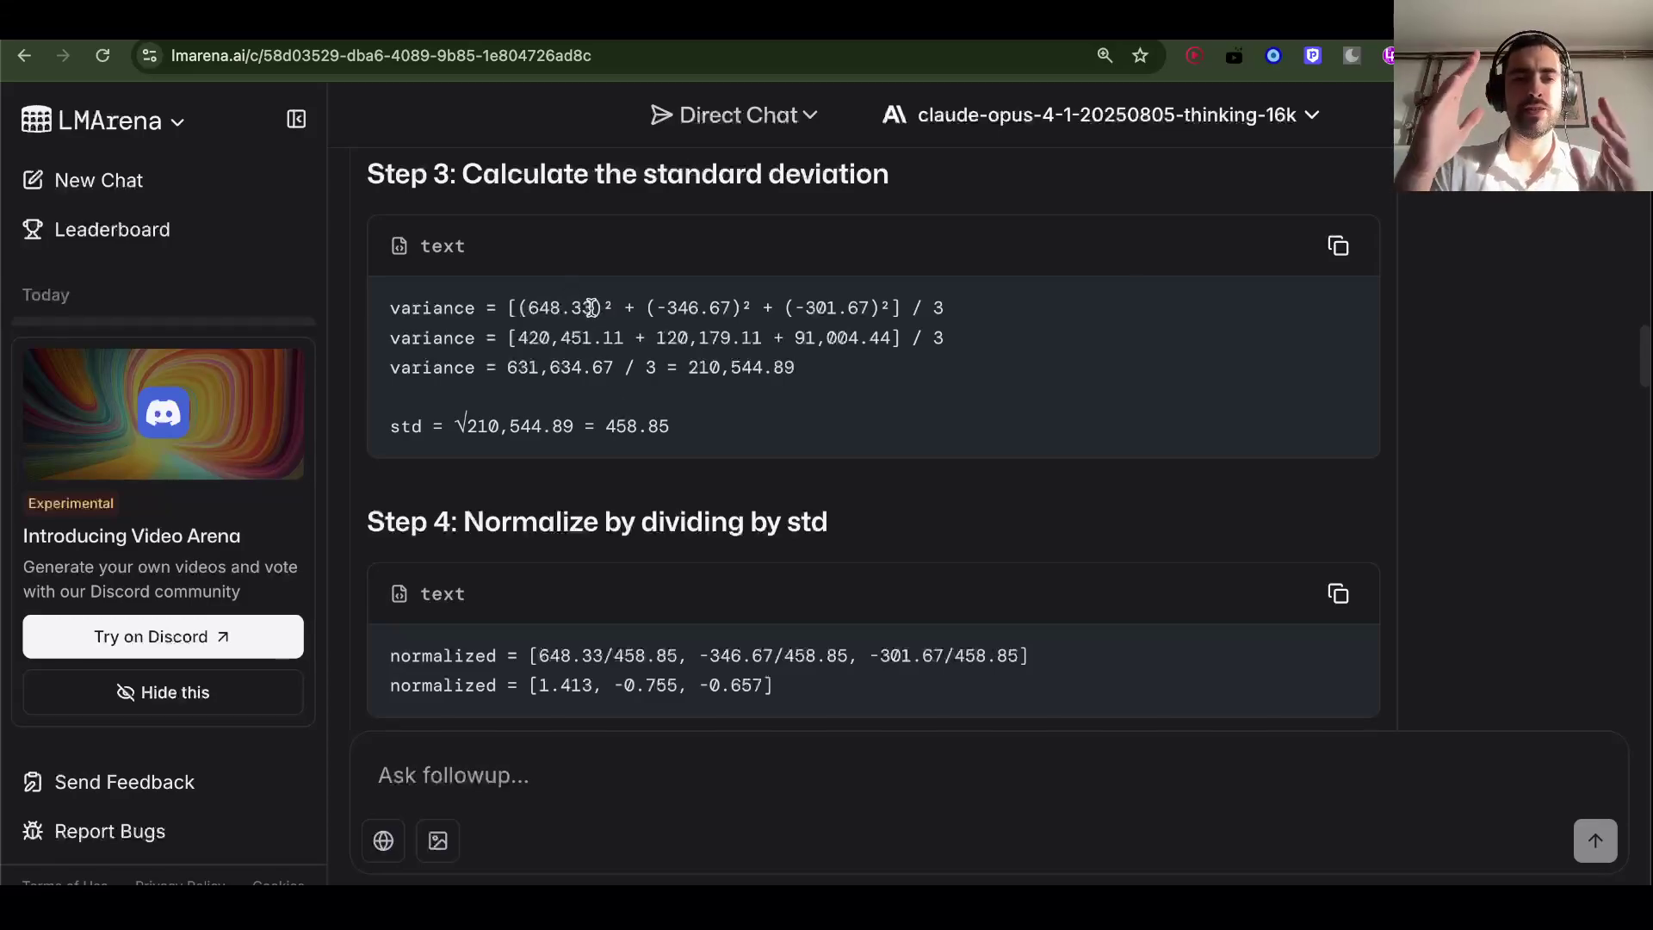
left_click_drag(607, 426, 667, 428)
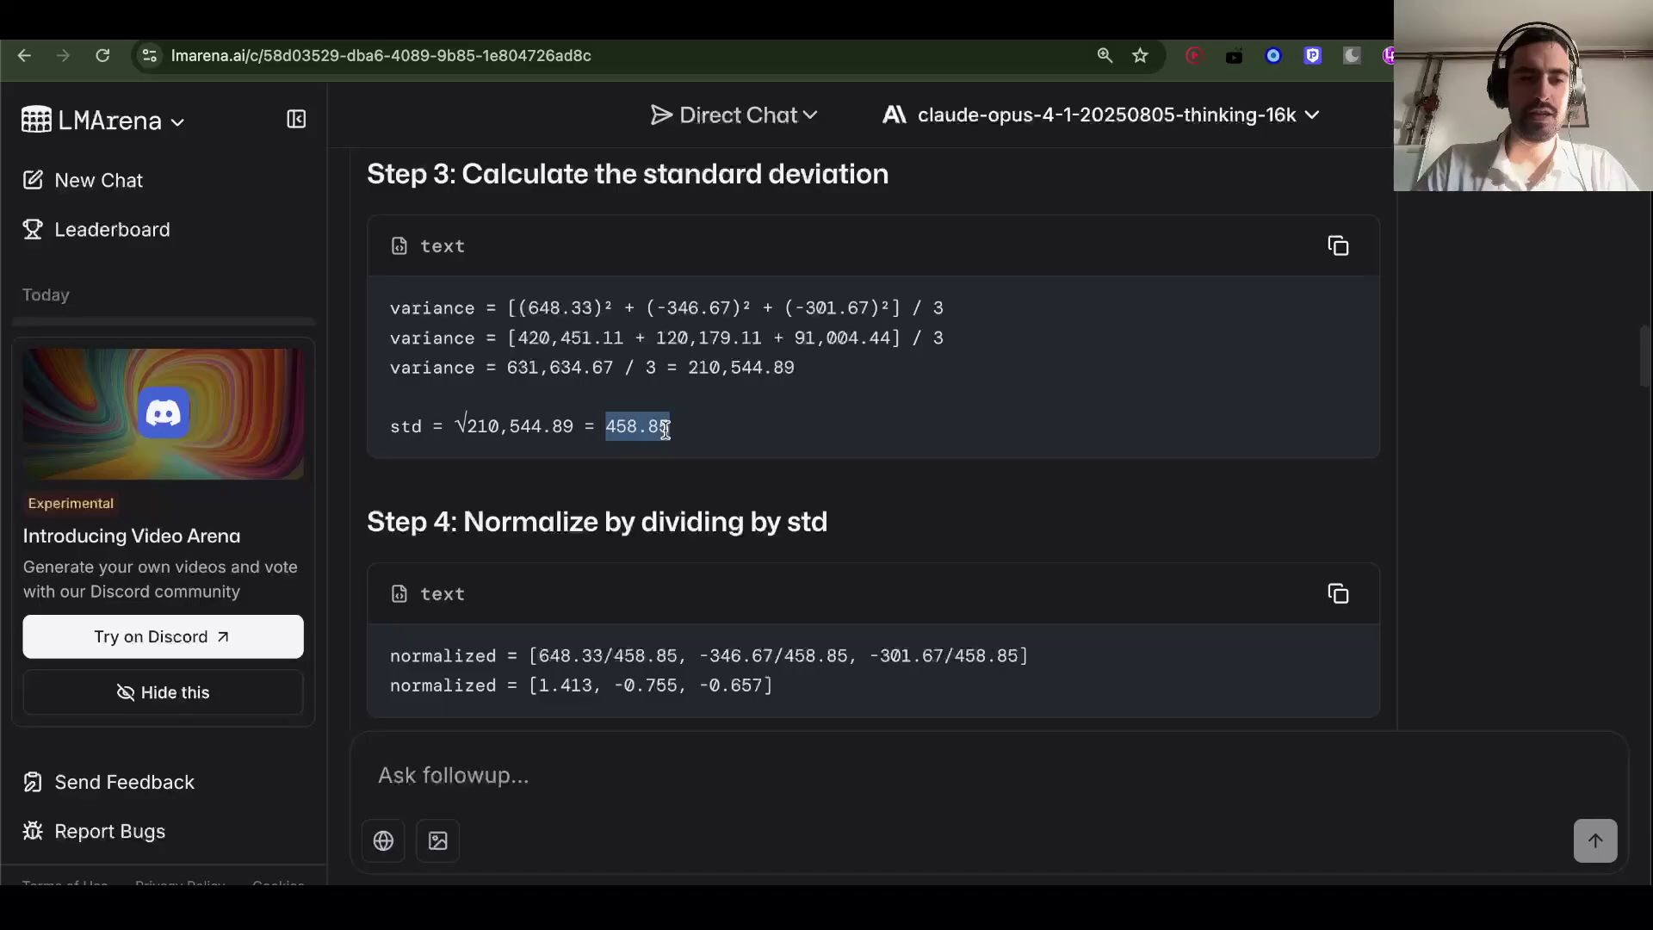
left_click(635, 406)
- Examine Step 4 on dividing by std, highlighting the values of the final normalized vector
scroll(620, 431, "down", 3)
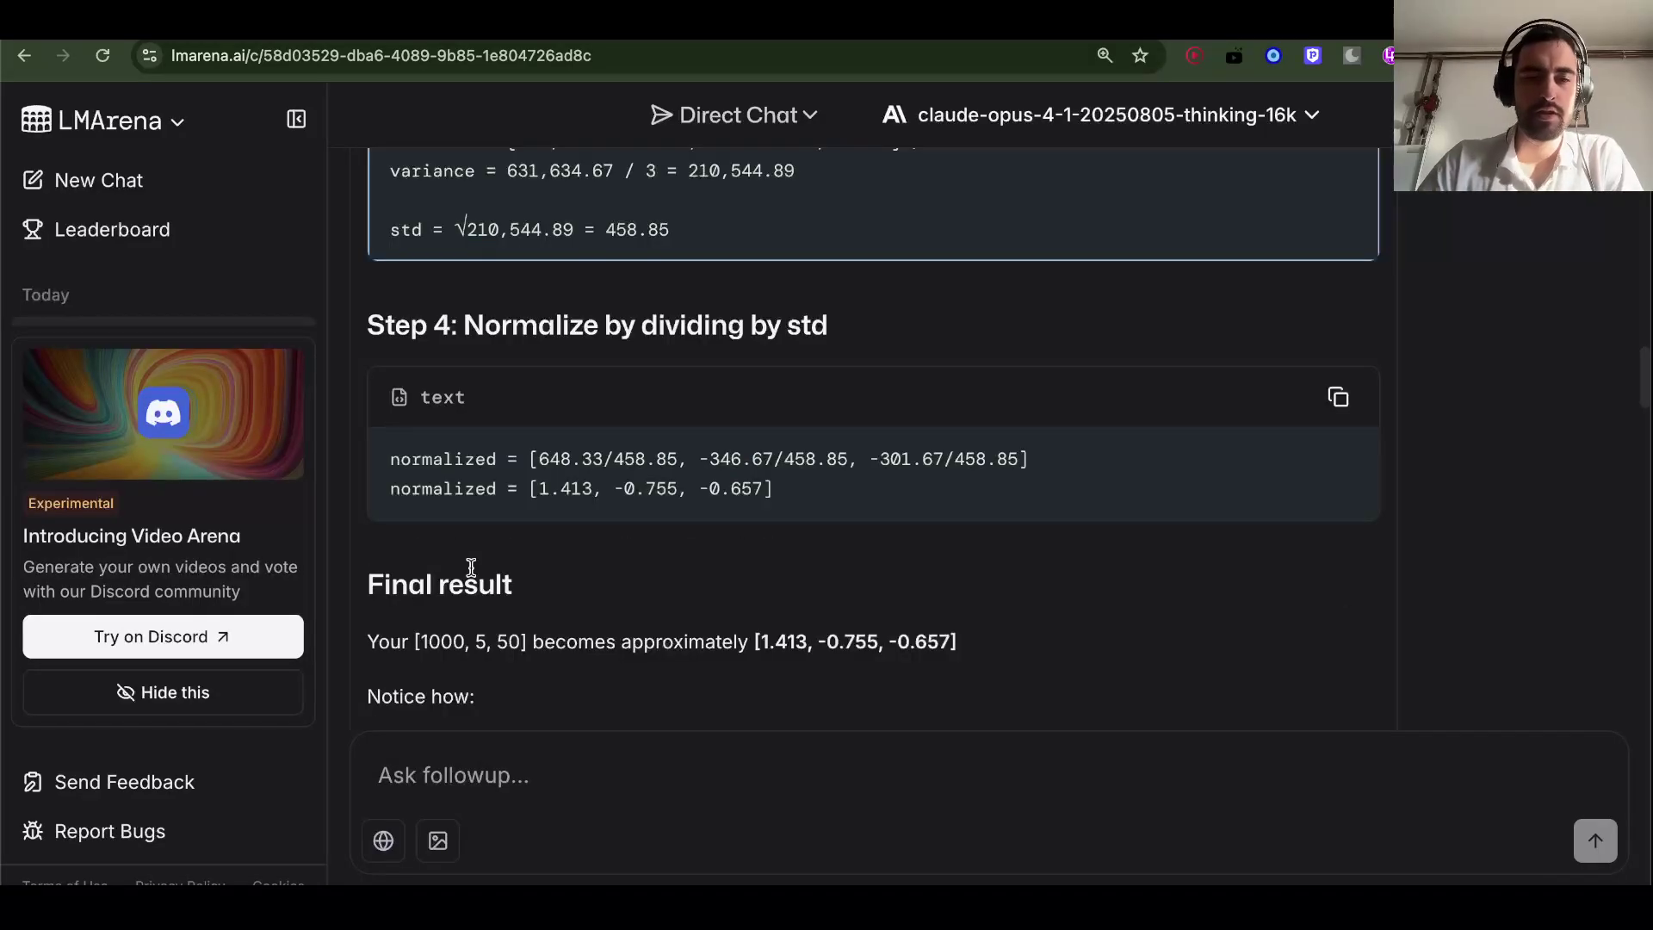
left_click_drag(543, 482, 765, 491)
left_click(585, 490)
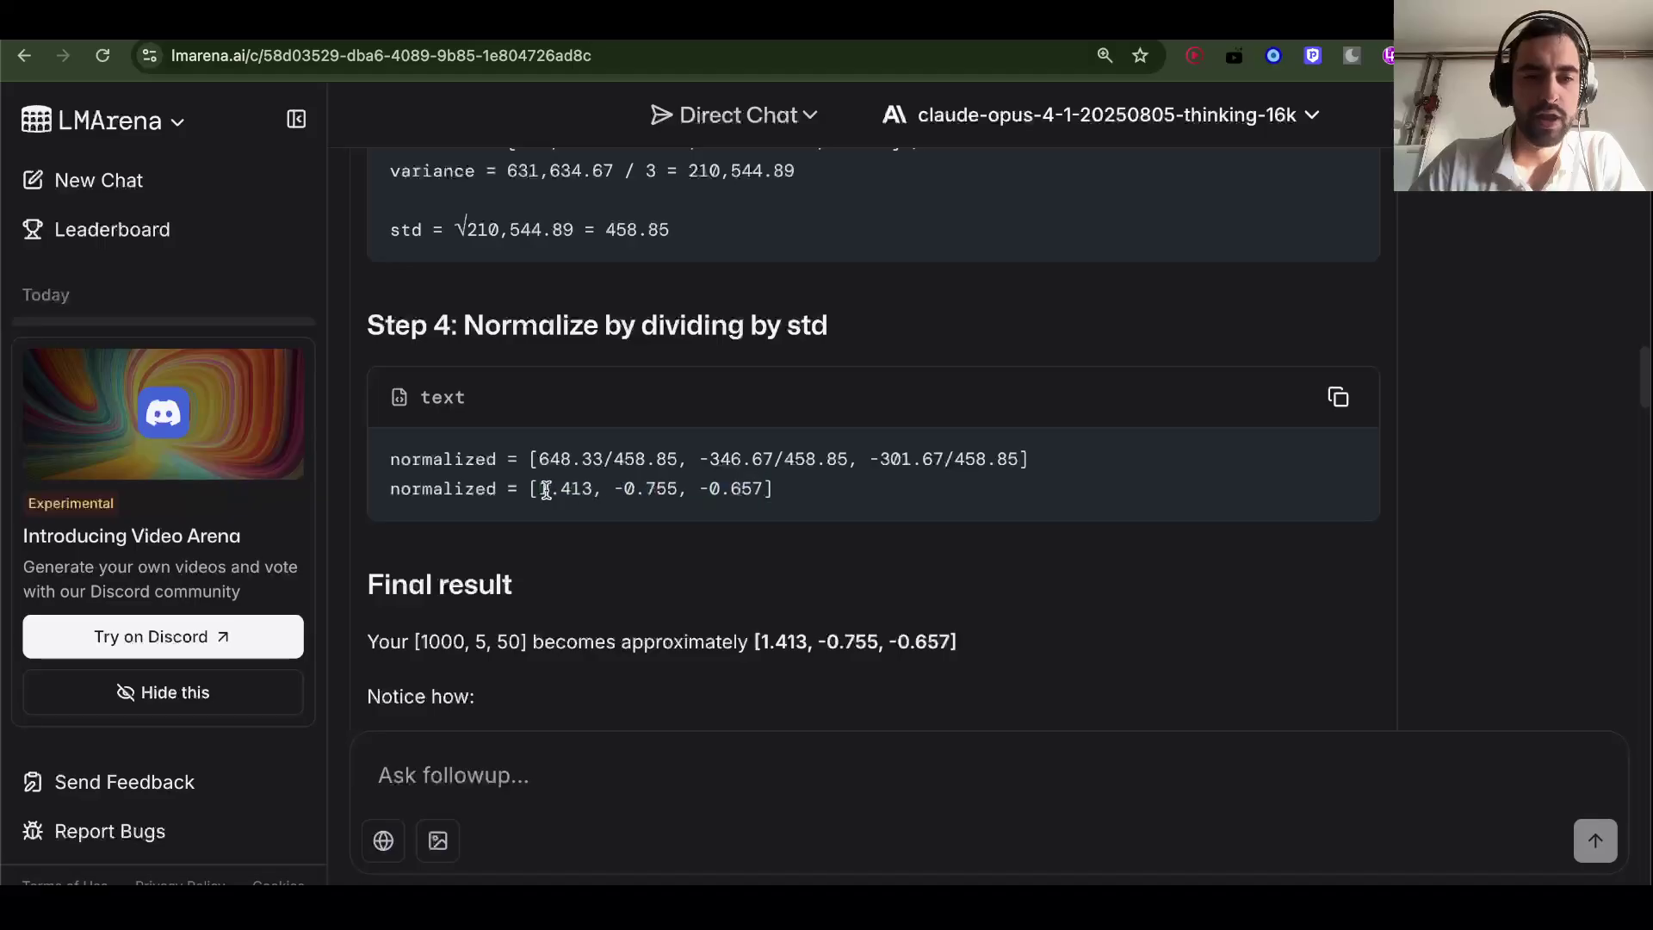
left_click_drag(540, 489, 627, 490)
left_click(684, 504)
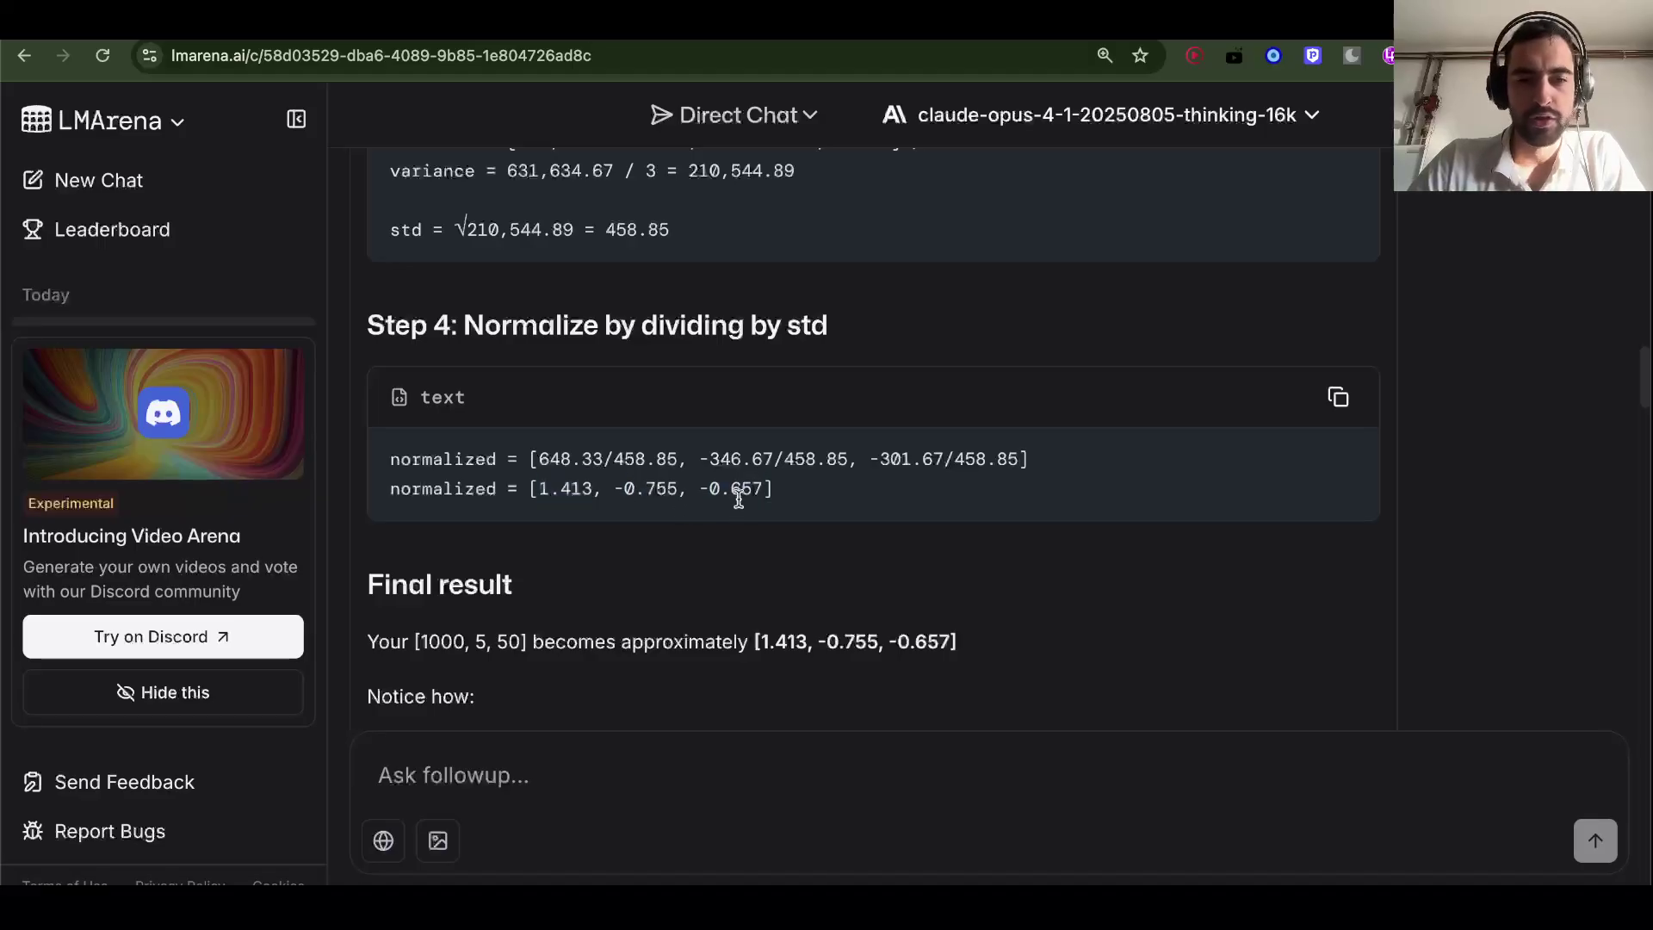
left_click_drag(766, 487, 538, 491)
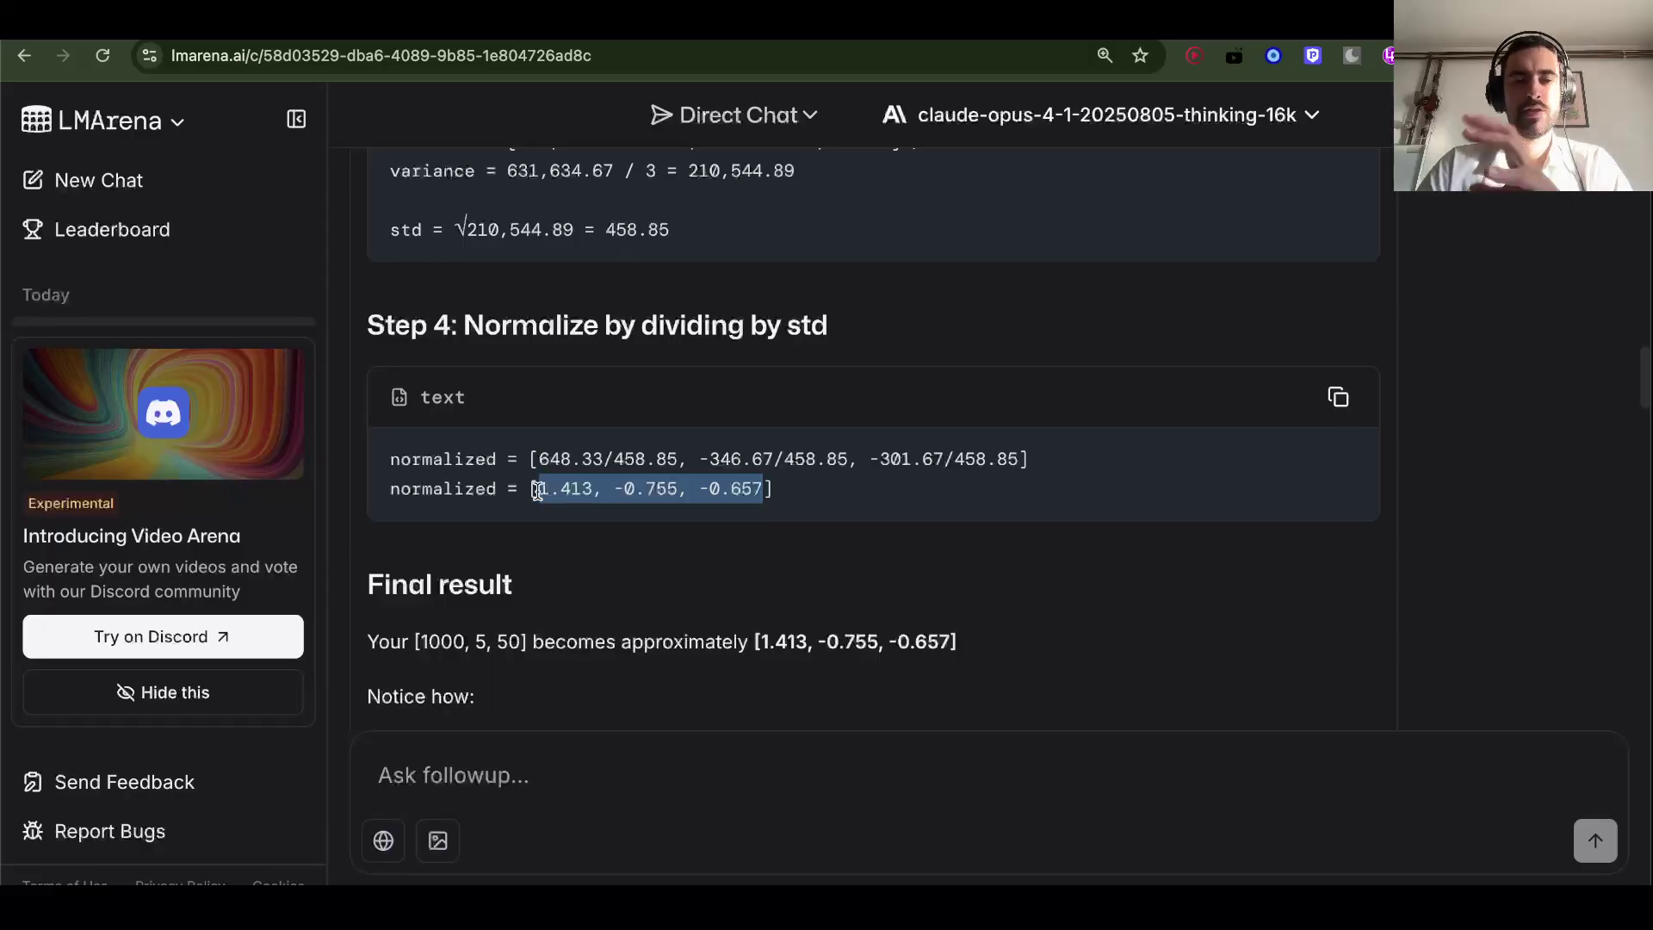
left_click(538, 490)
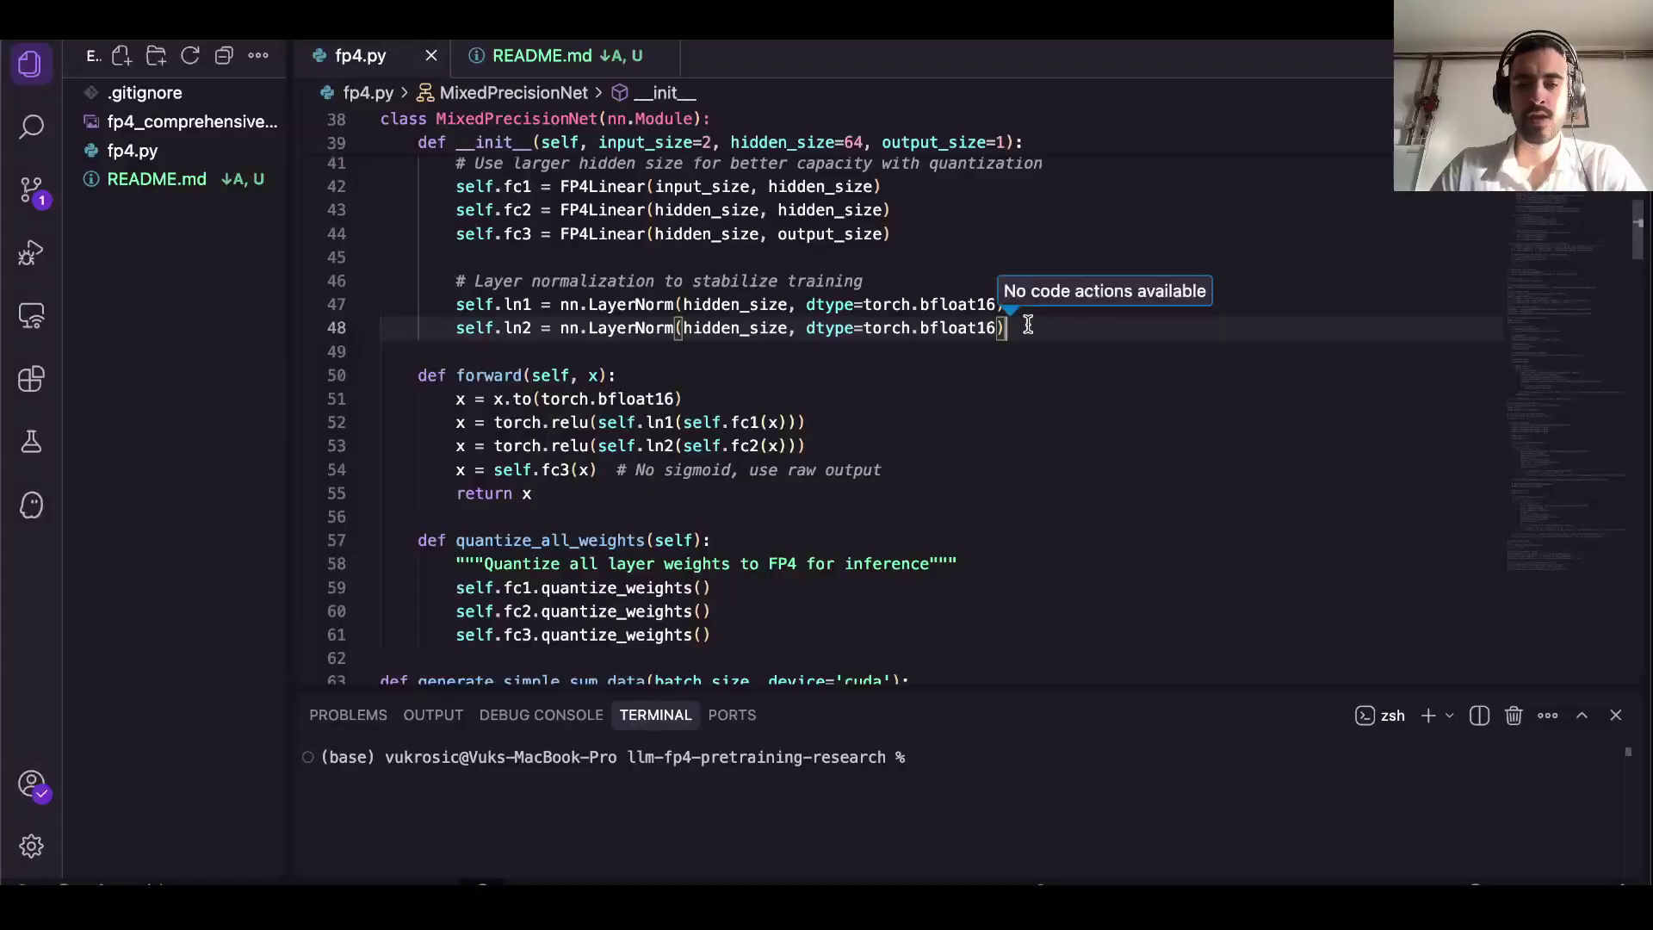
- Switch to fp4.py in the code editor and examine the self.ln1 and self.ln2 LayerNorm definitions, highlighting ln1
scroll(528, 321, "up", 1)
double_click(518, 341)
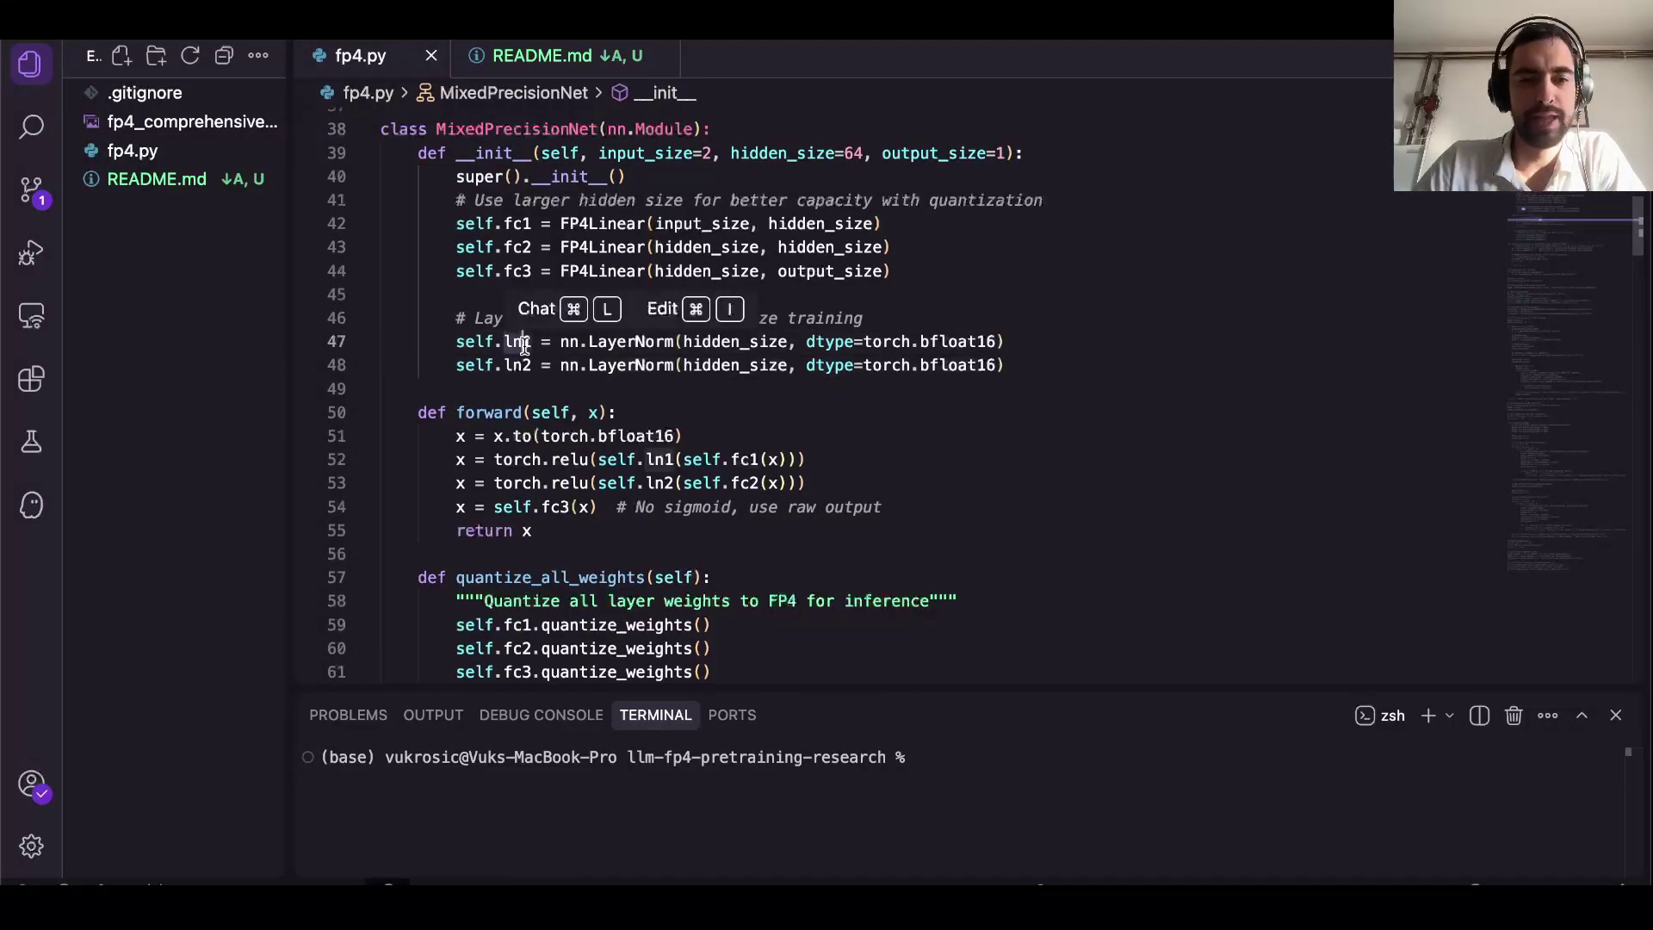
left_click(774, 374)
left_click(1089, 368)
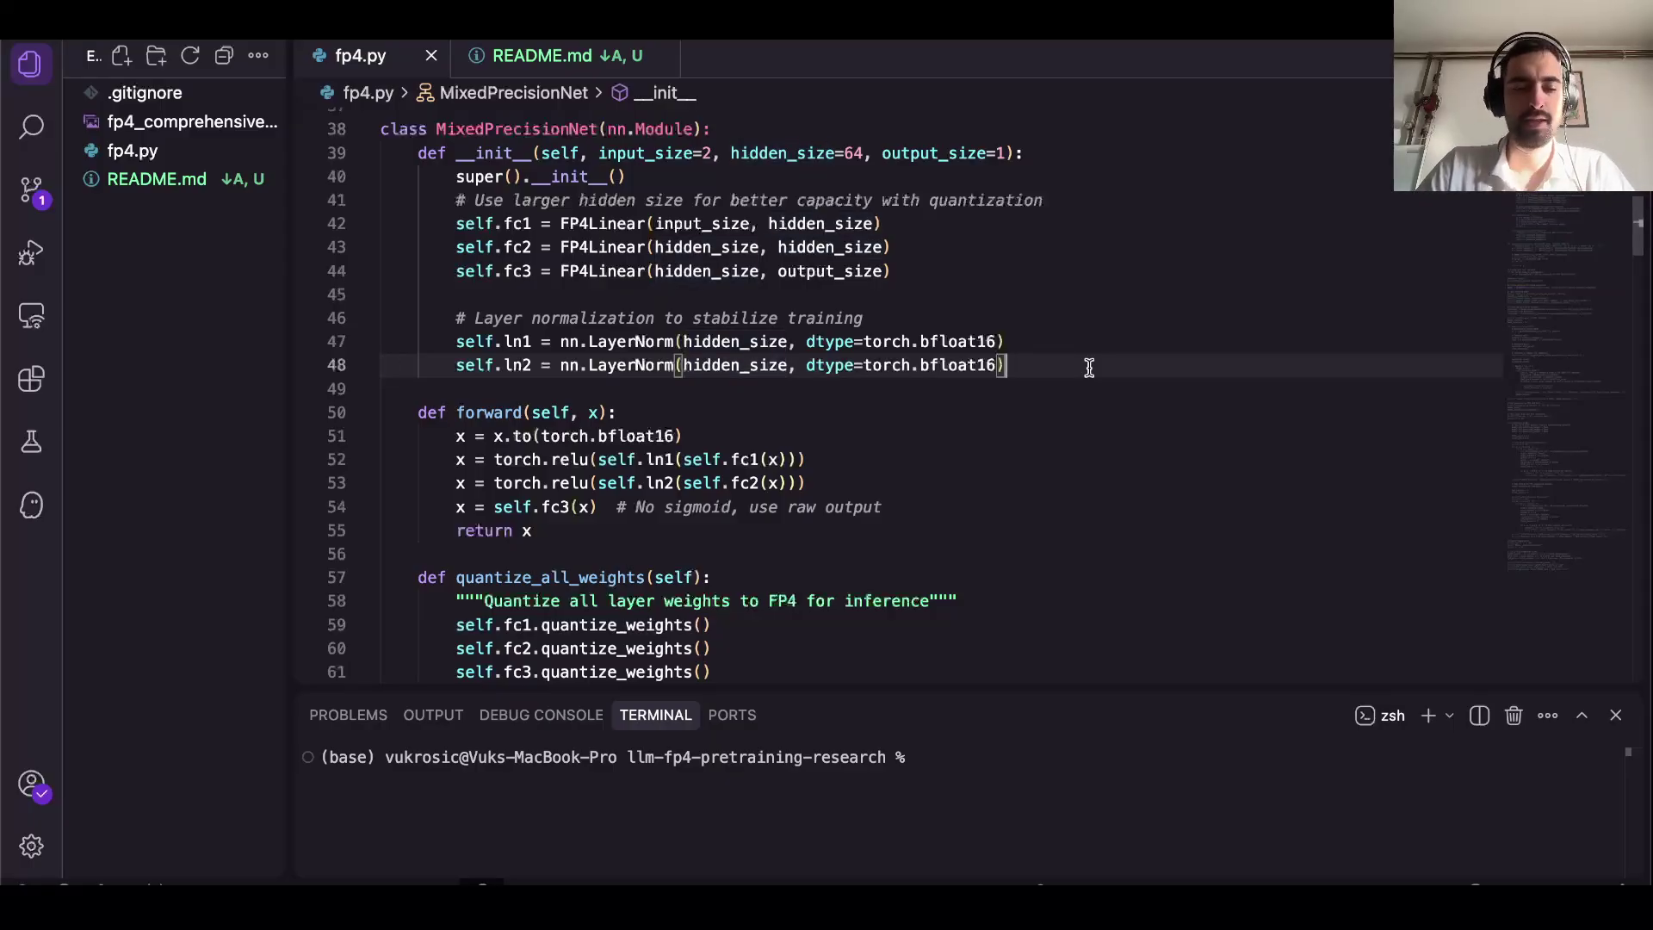
- Examine the start of MixedPrecisionNet's forward method, highlighting bfloat16 in the line that converts x
left_click(628, 414)
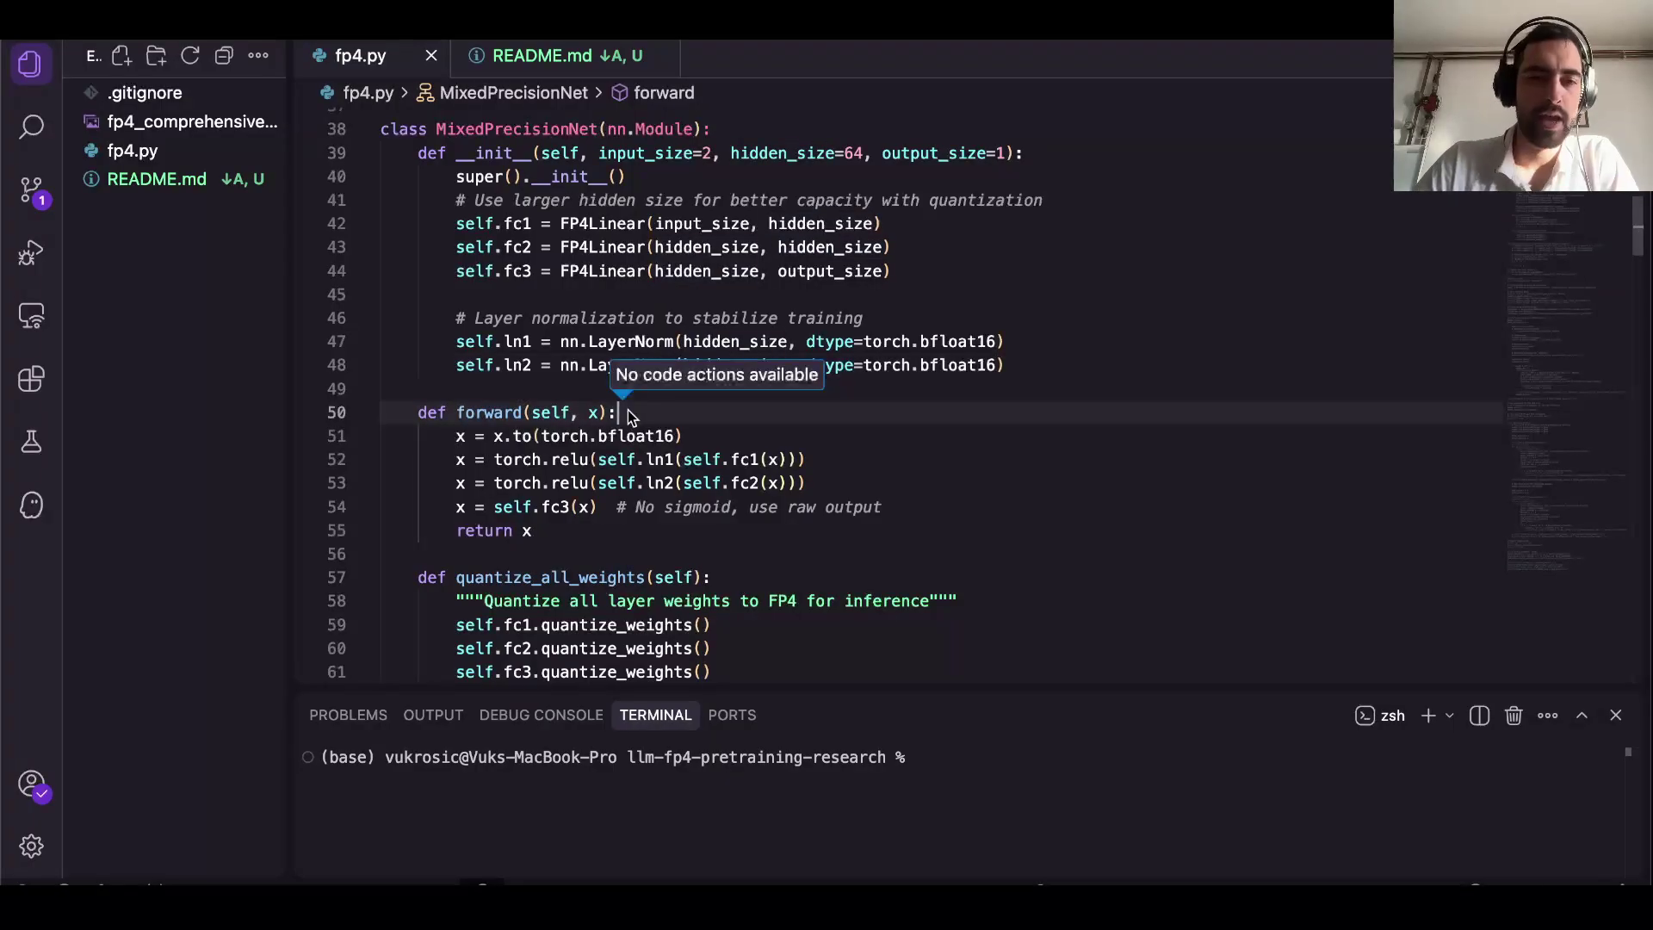
left_click(541, 437)
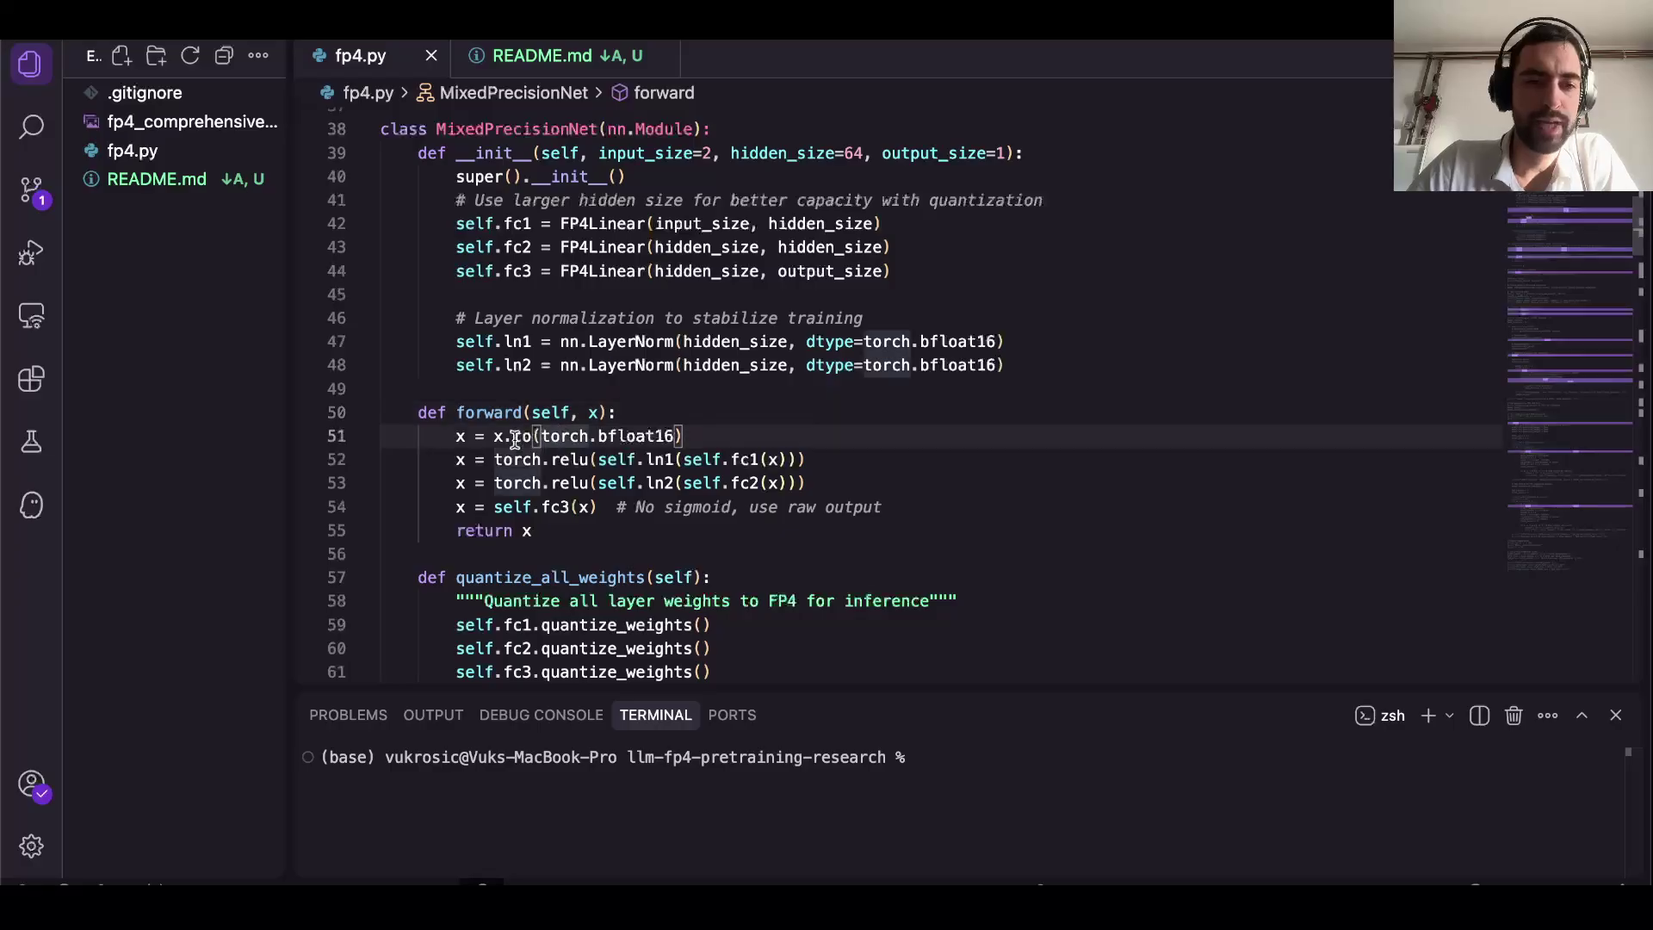
left_click(482, 436)
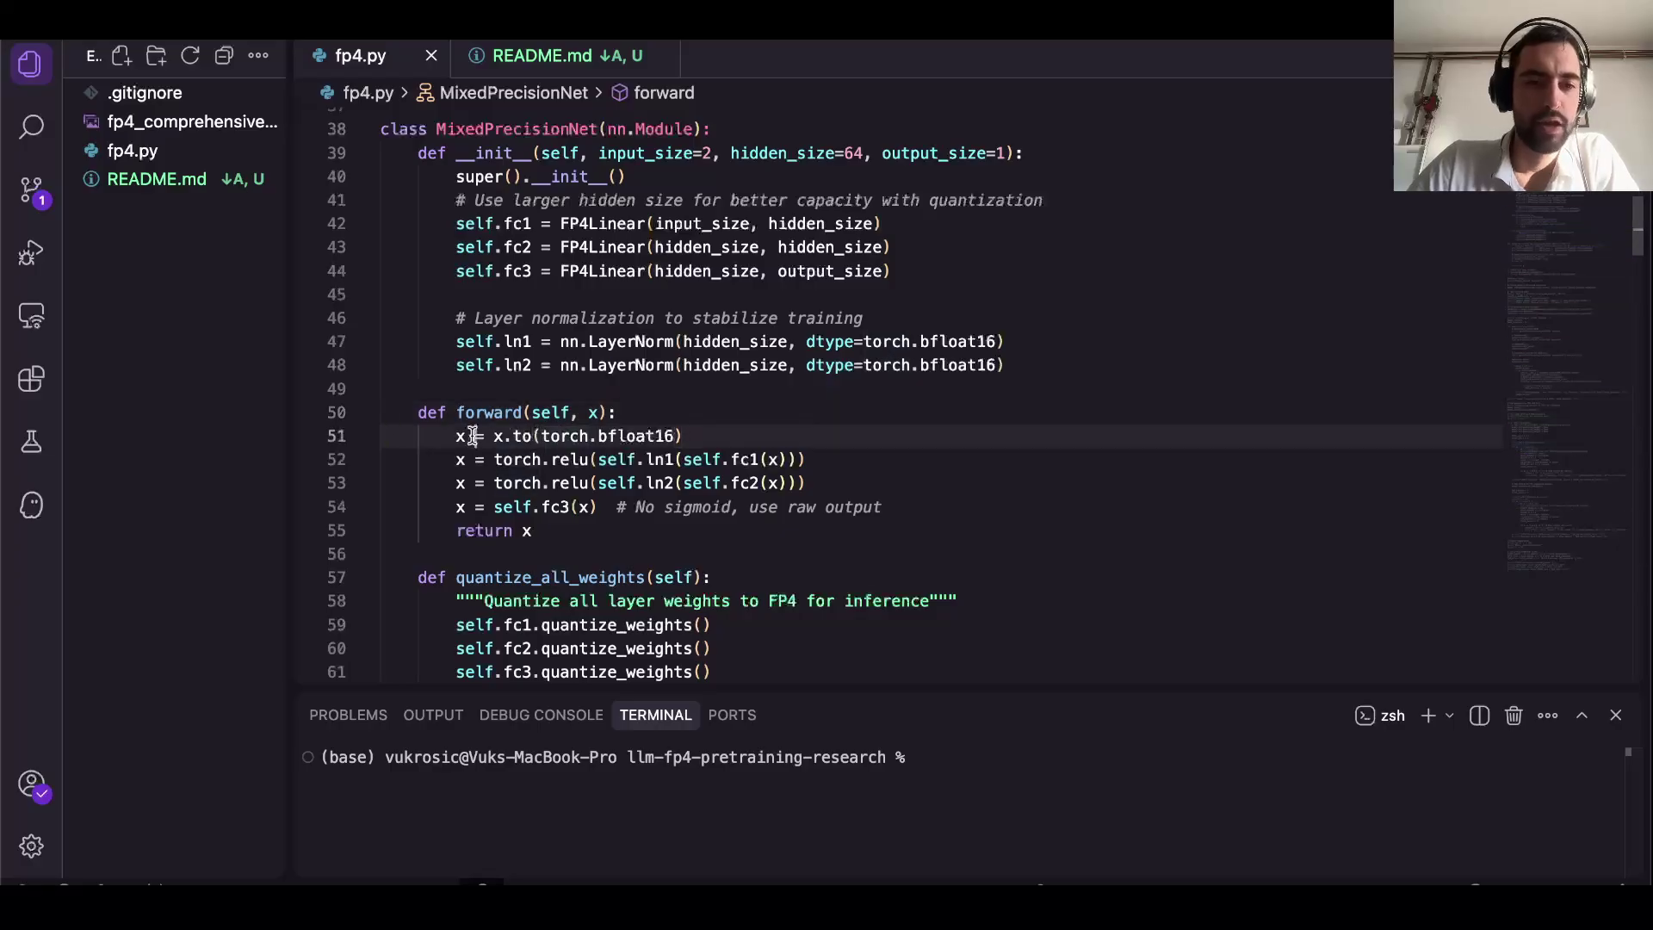
double_click(668, 436)
- Examine the first torch.relu line in forward, highlighting the inner self.fc1(x) call passed to self.ln1
left_click(522, 484)
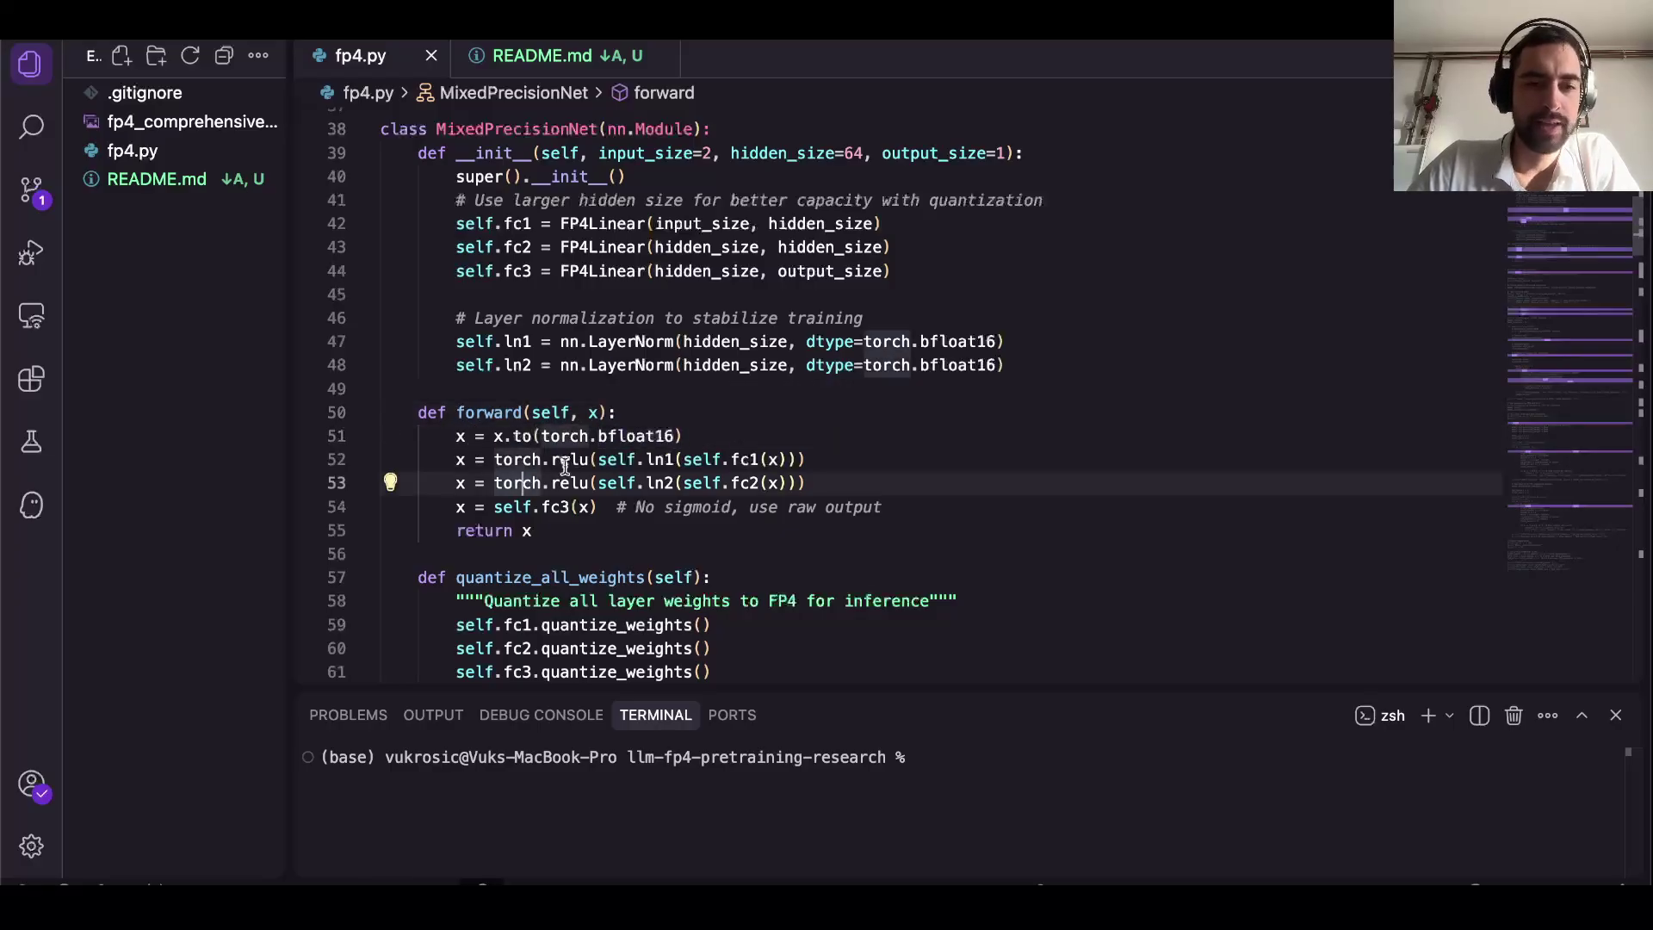
left_click(774, 459)
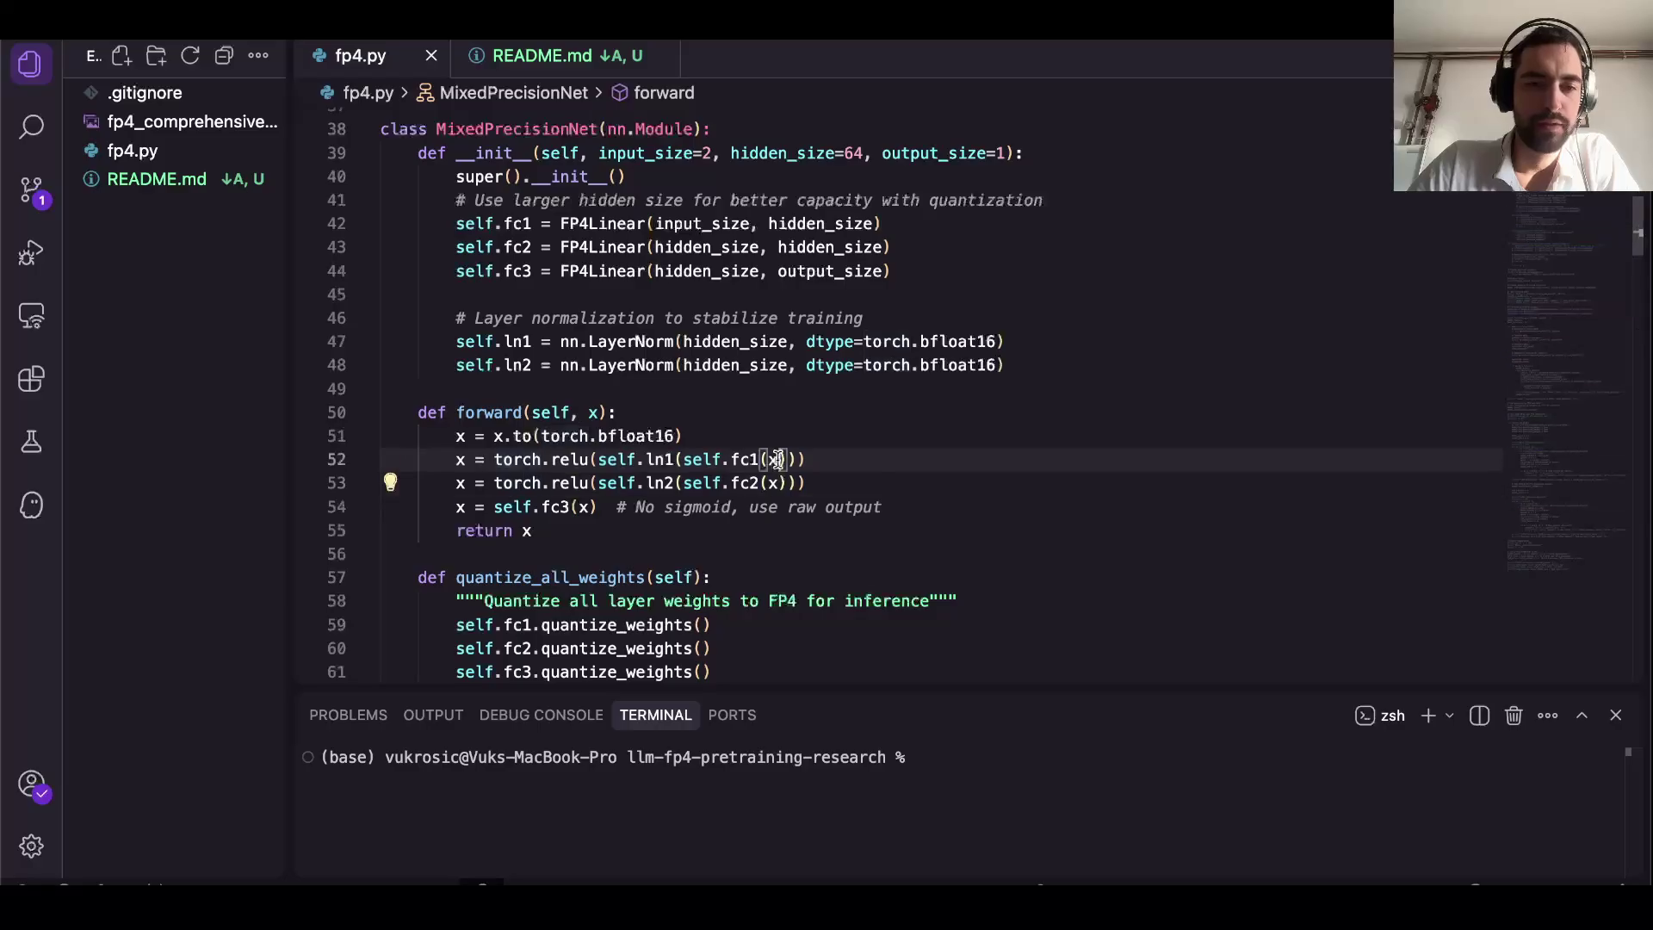
double_click(705, 461)
left_click(713, 459)
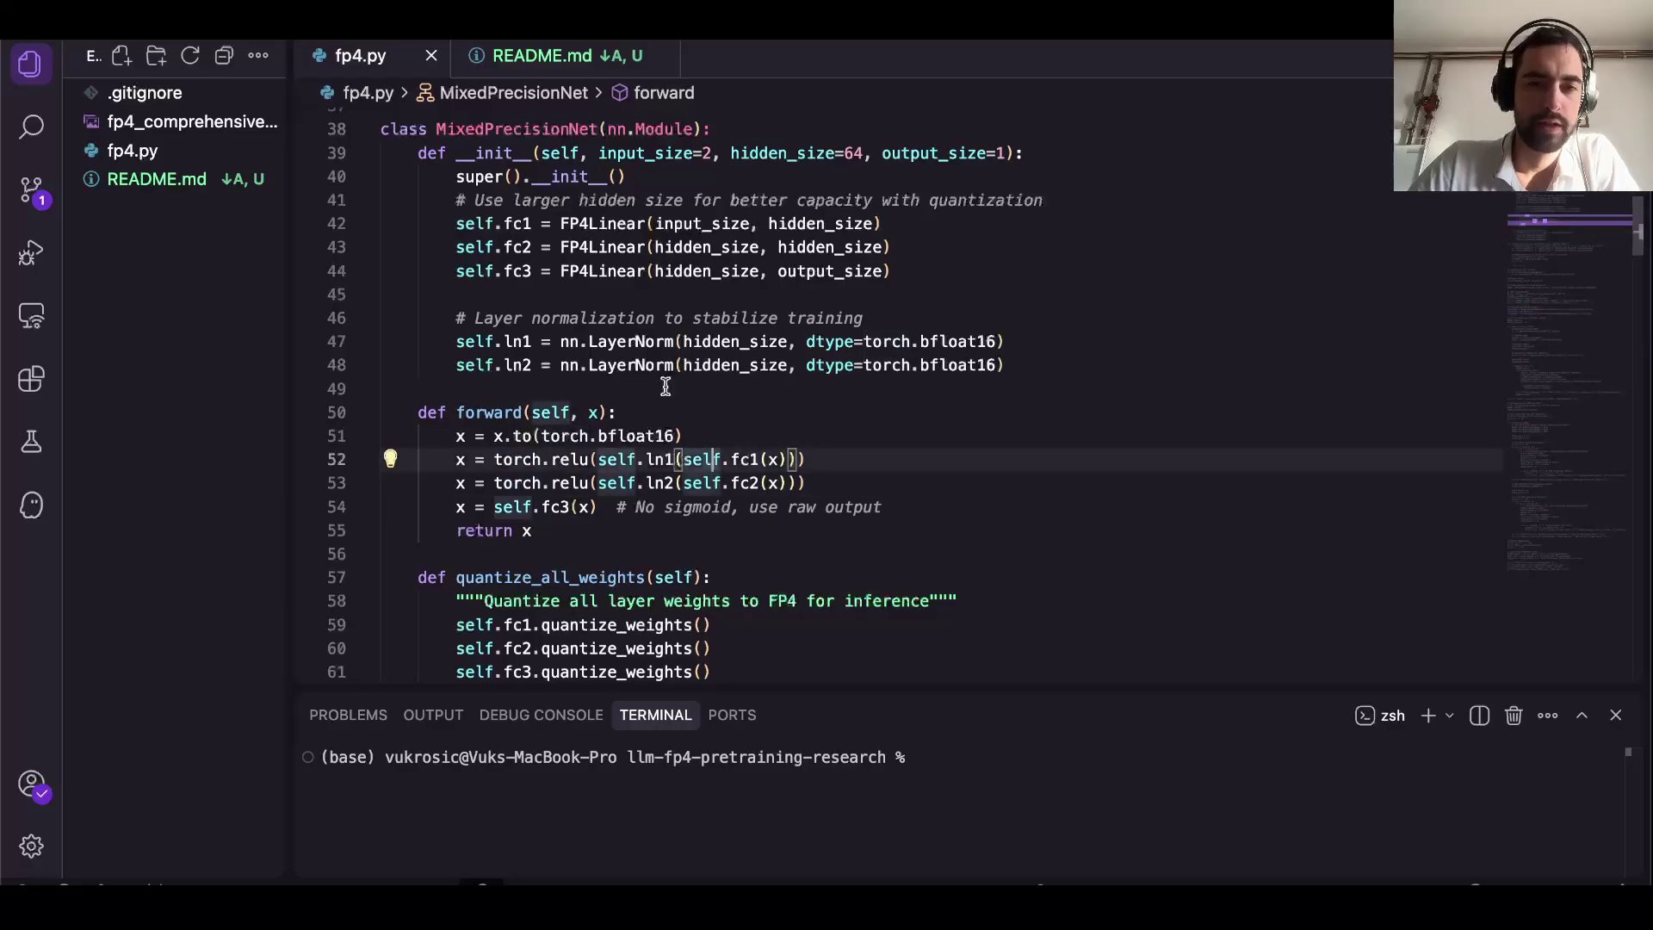
- Trace the two torch.relu lines in forward, following self.ln1 and relu, and repeating with self.fc2, self.ln2 and relu
left_click(665, 458)
left_click(571, 459)
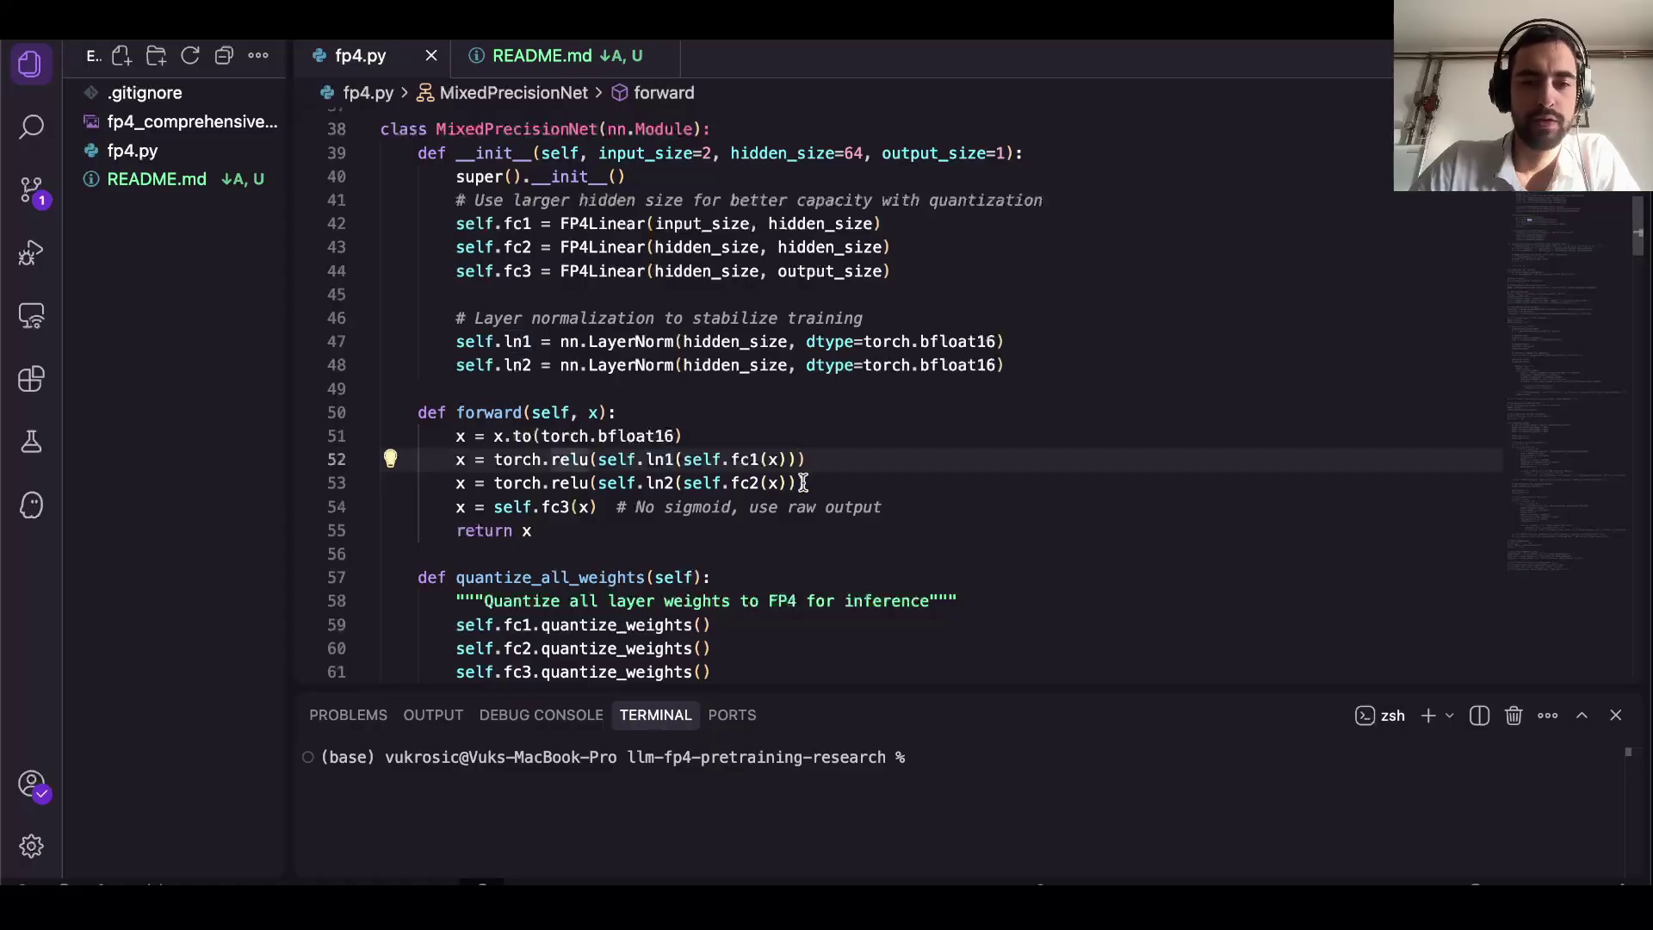
left_click(743, 483)
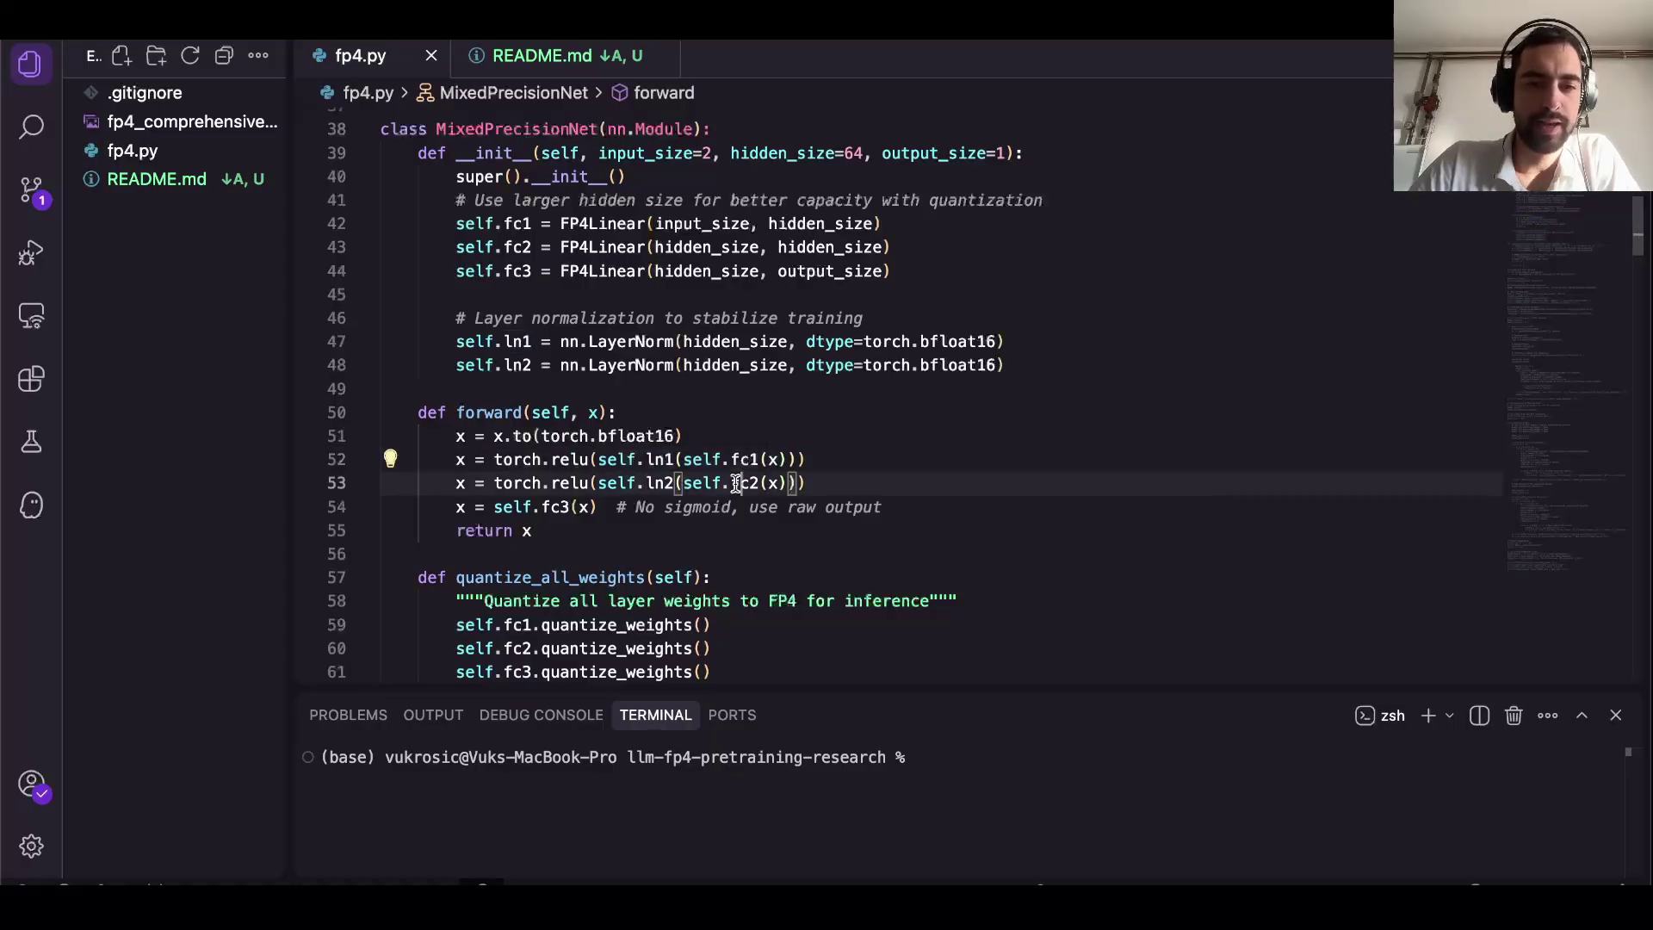
left_click(655, 483)
left_click(557, 483)
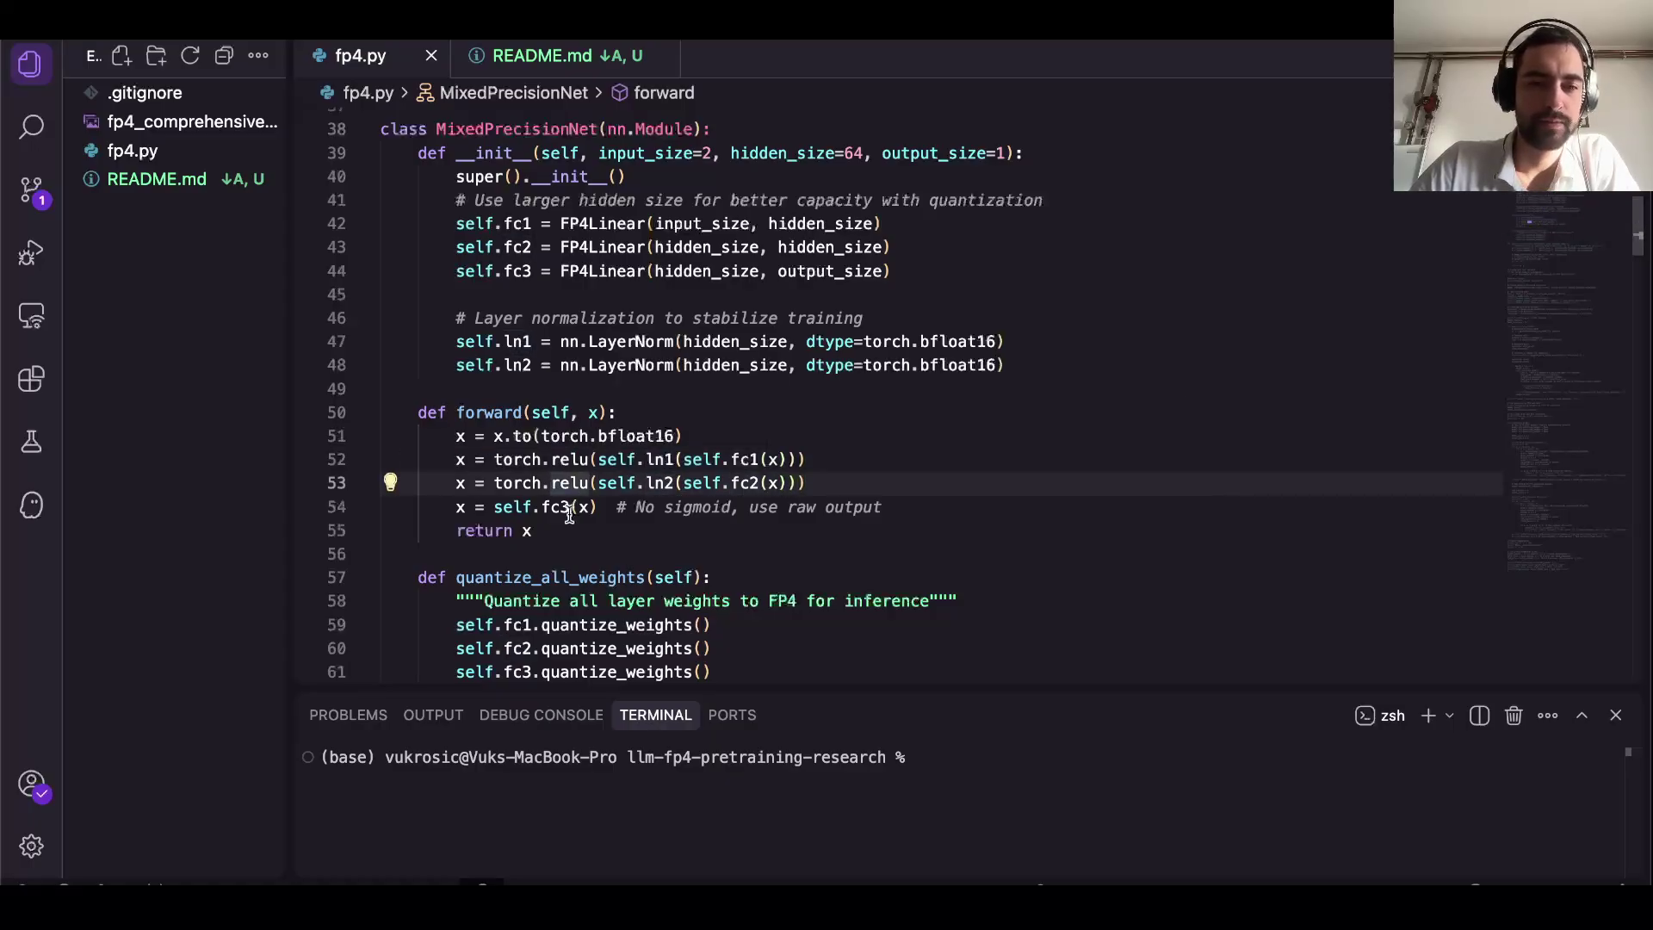
- Examine the final layer line in forward, highlighting fc3(x) and reading its comment about using raw output
left_click_drag(544, 509, 592, 508)
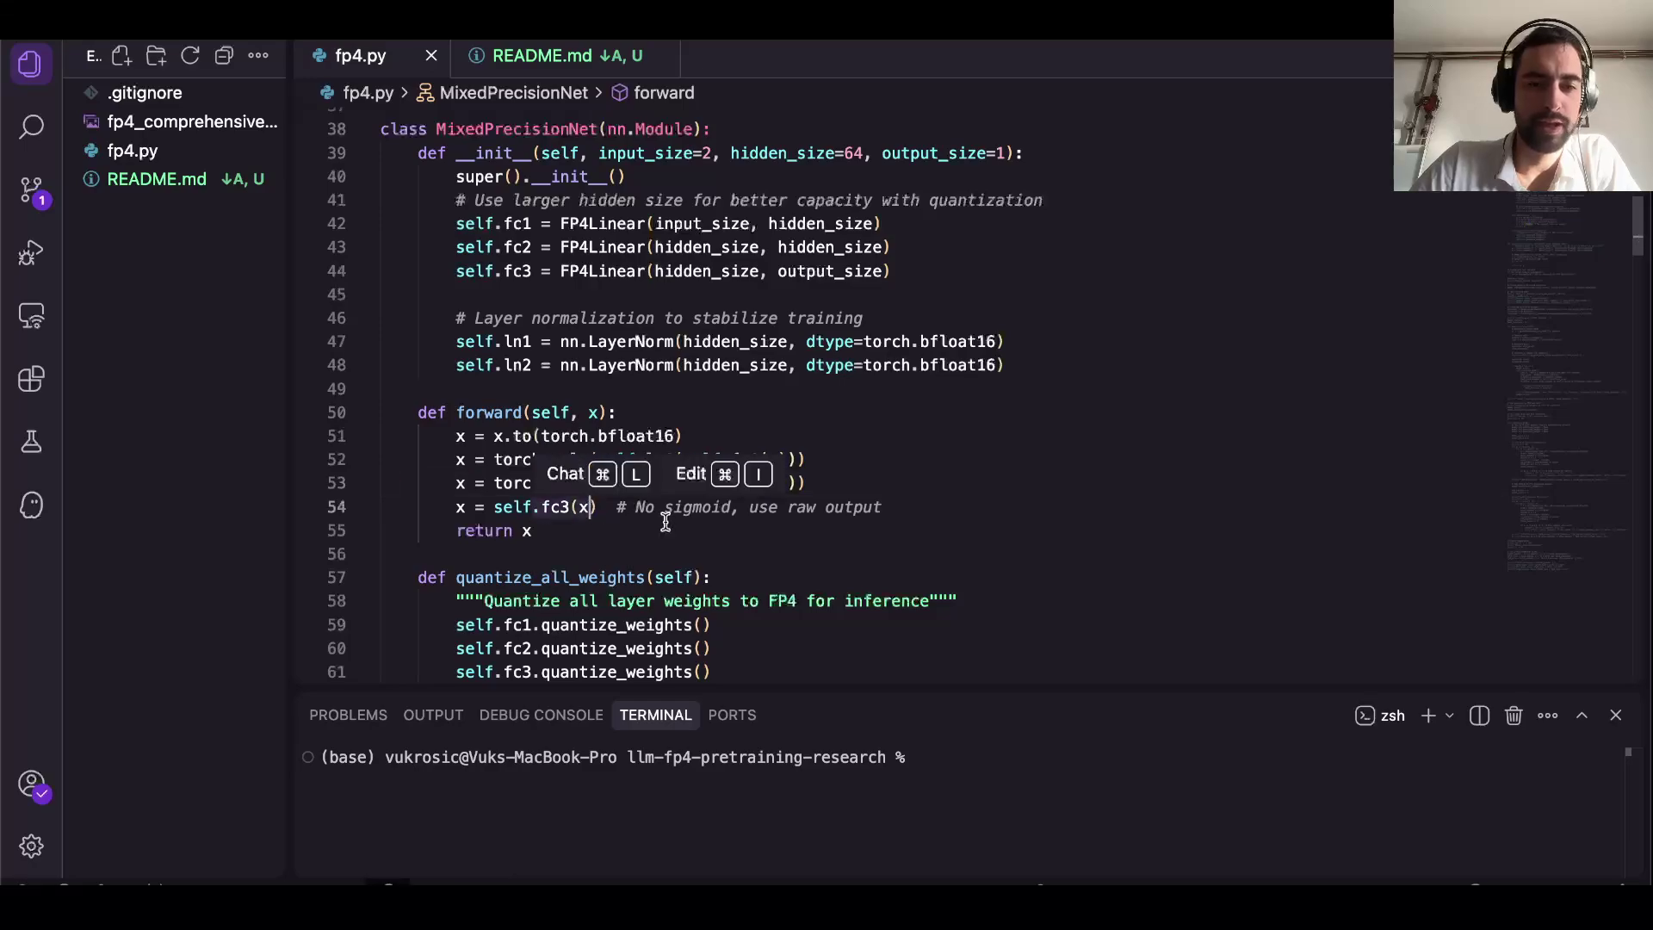
left_click(686, 506)
left_click(956, 513)
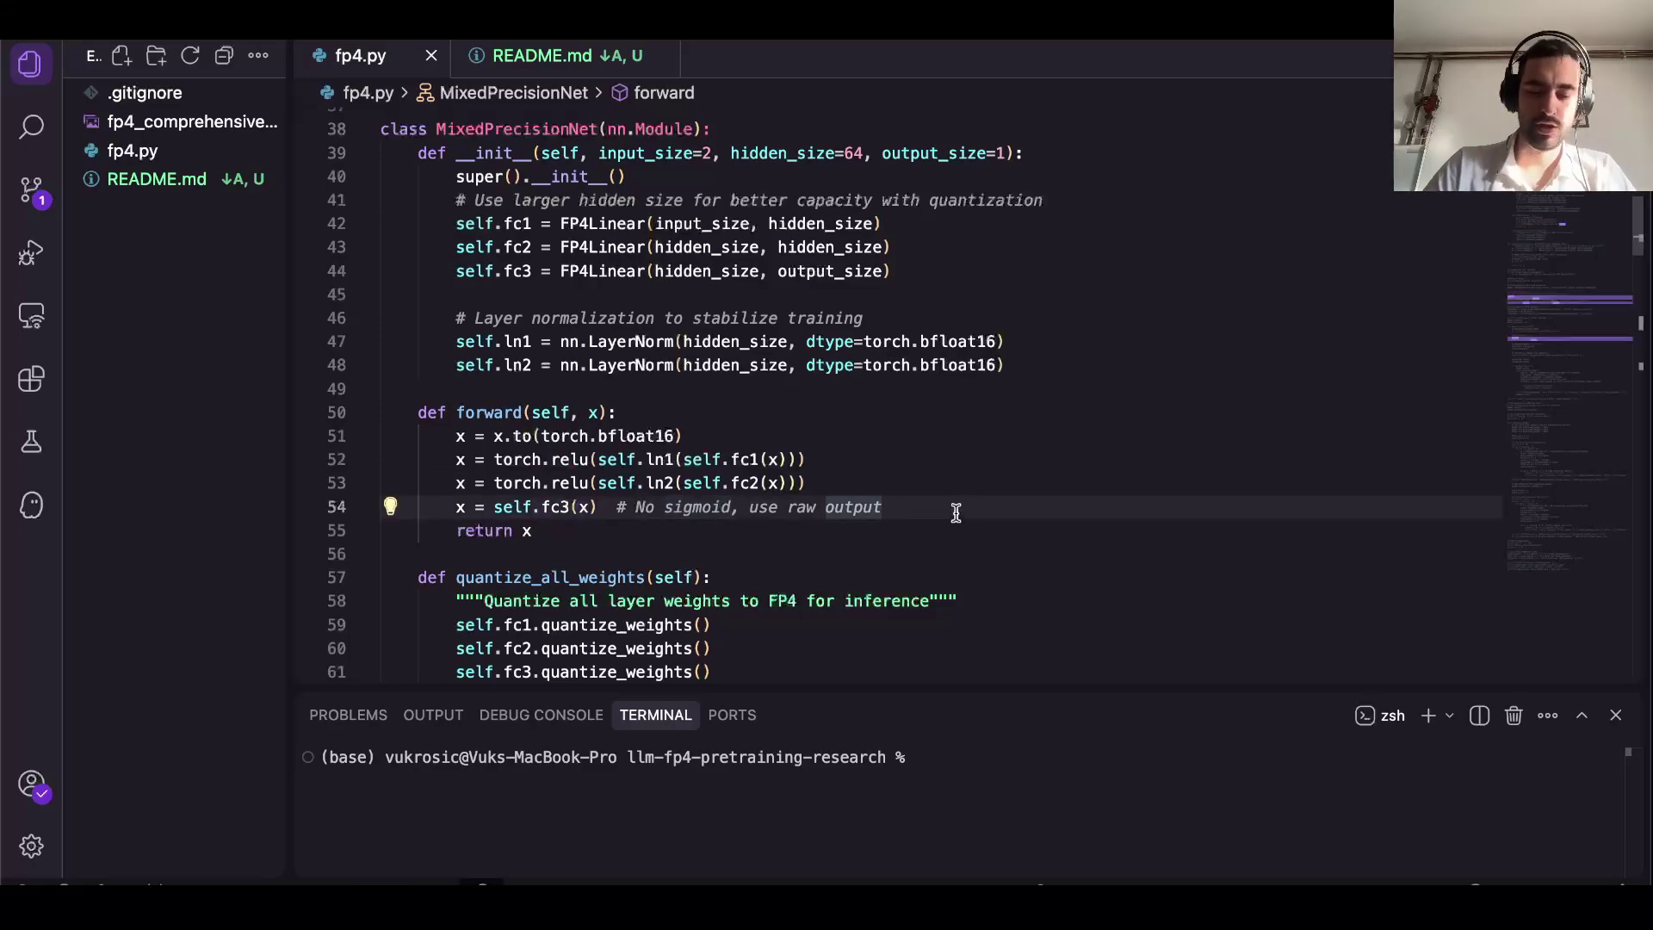
- Examine the quantize_all_weights method, highlighting its name and the fc1 quantize_weights call
type("§")
scroll(956, 513, "down", 3)
left_click(744, 406)
key("super+period")
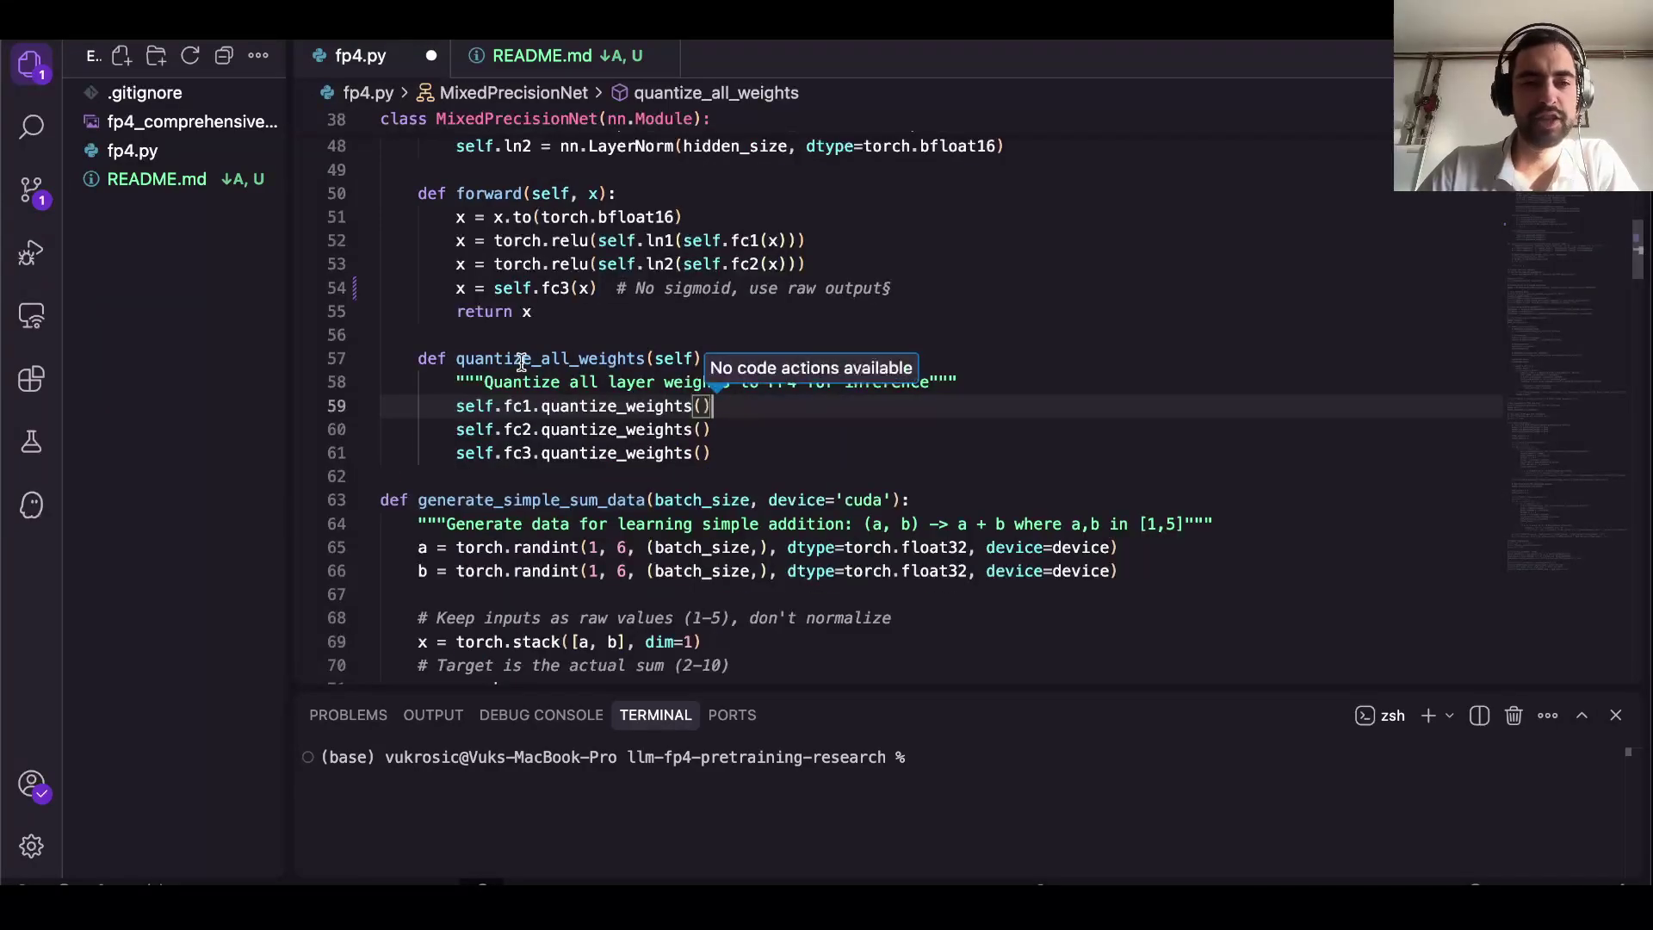
double_click(603, 359)
double_click(519, 408)
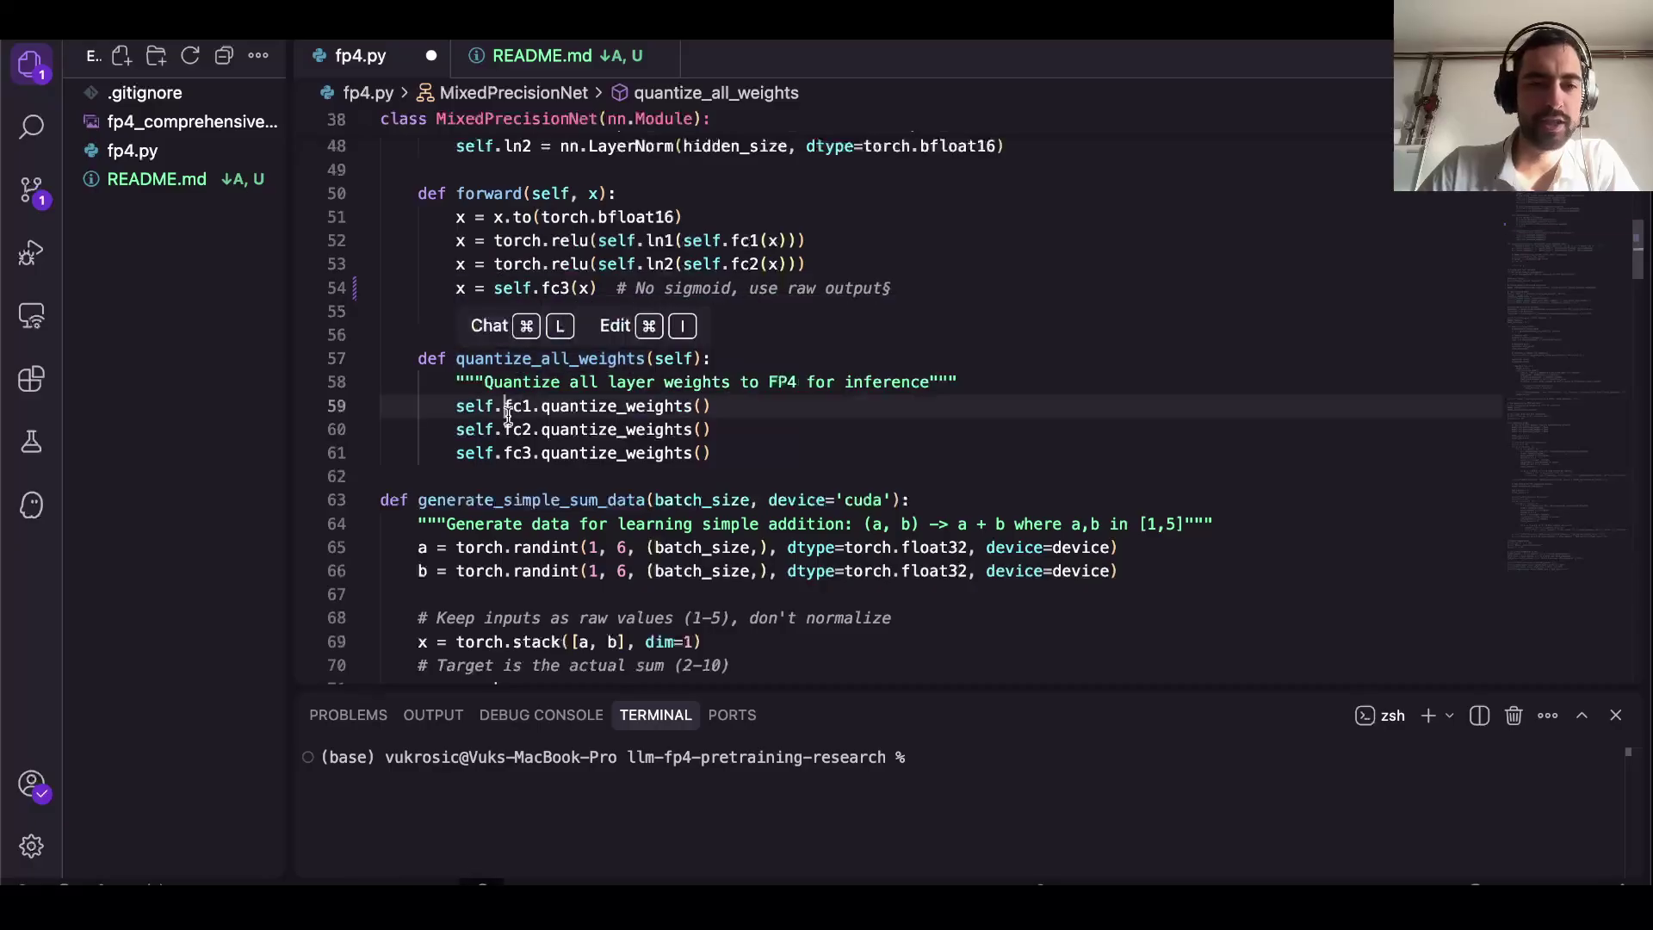
left_click(541, 409)
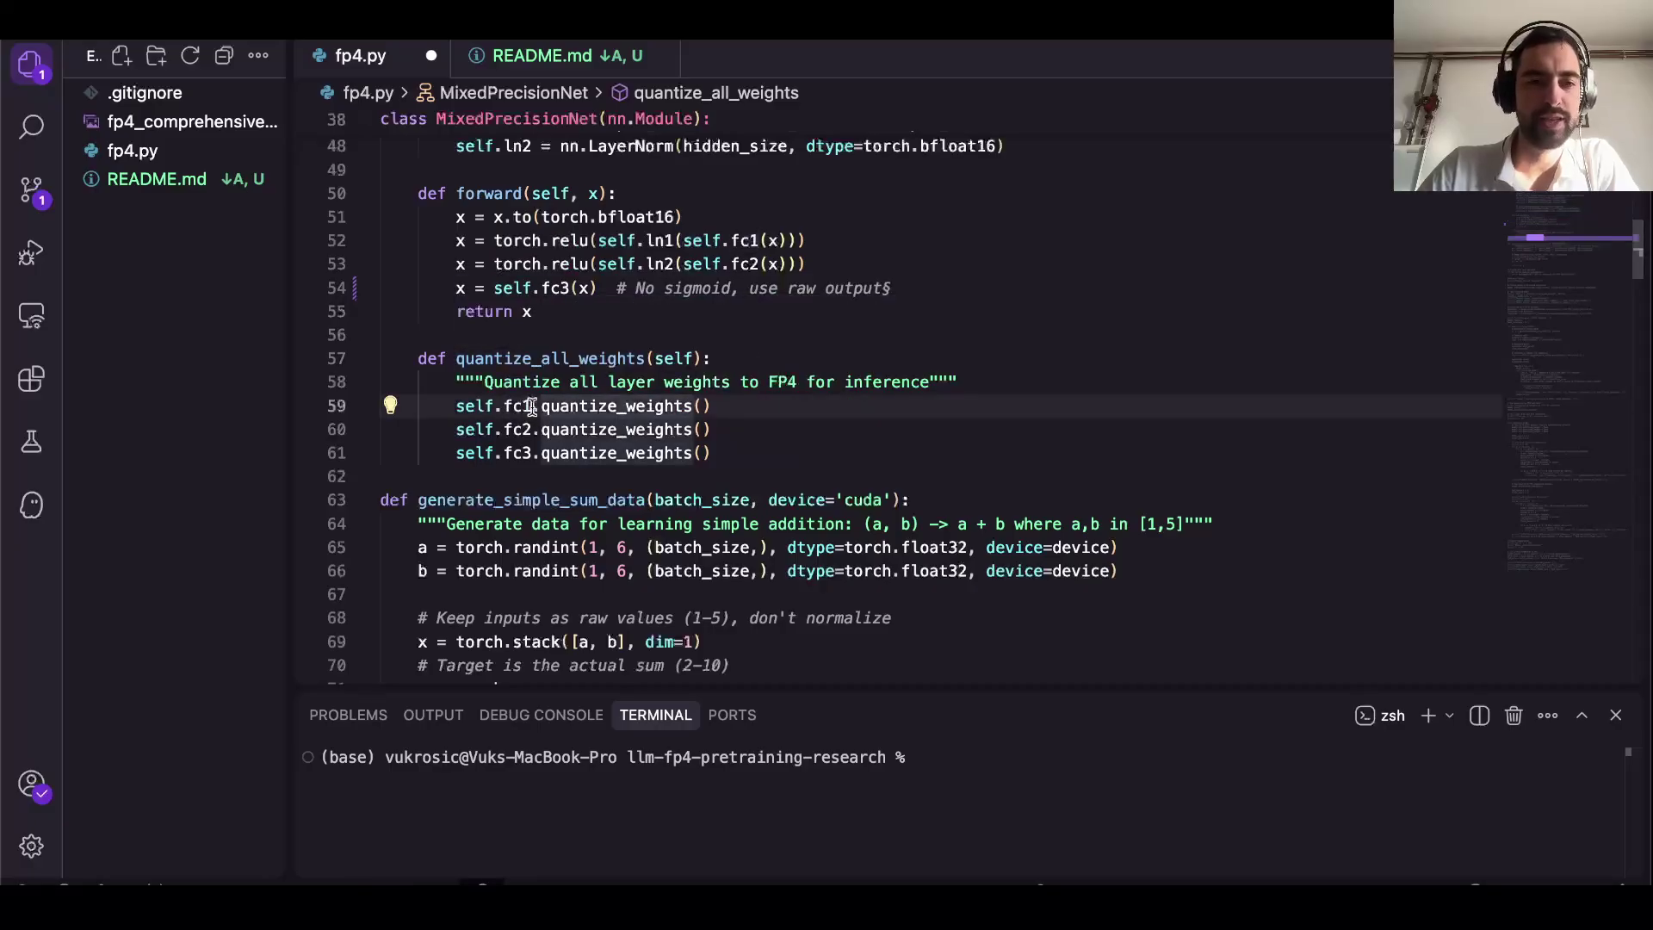
left_click(751, 400)
scroll(930, 369, "down", 3)
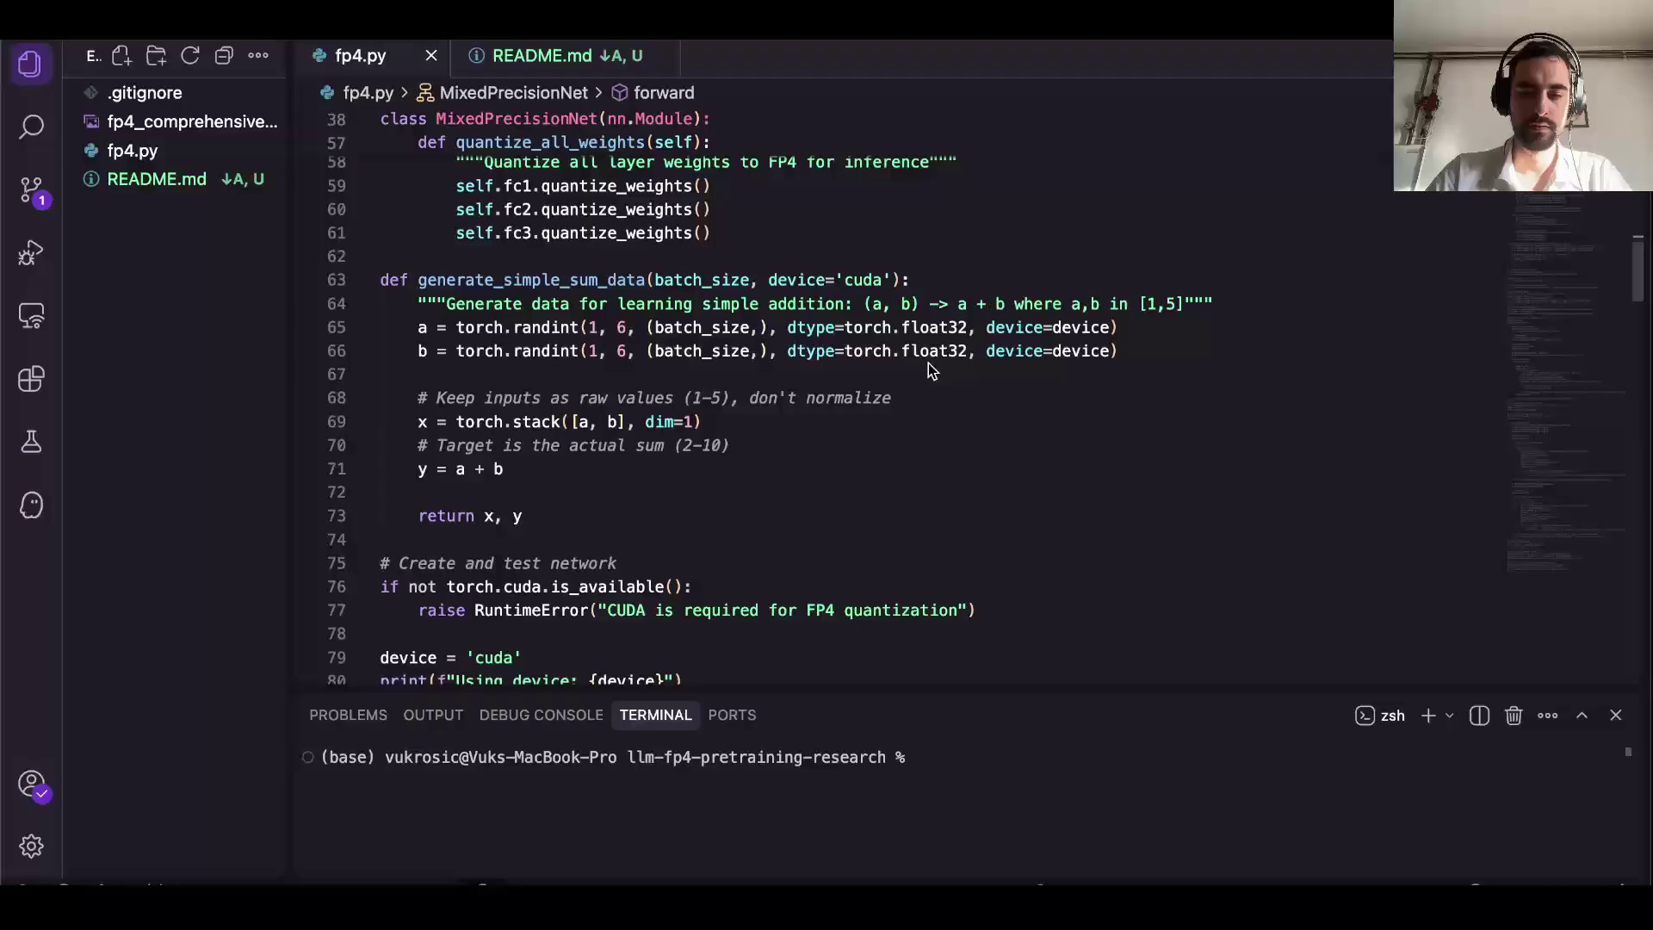
- Undo the stray § character at the end of the self.fc3(x) comment in forward
key("super+z")
scroll(666, 291, "up", 1)
scroll(665, 291, "up", 3)
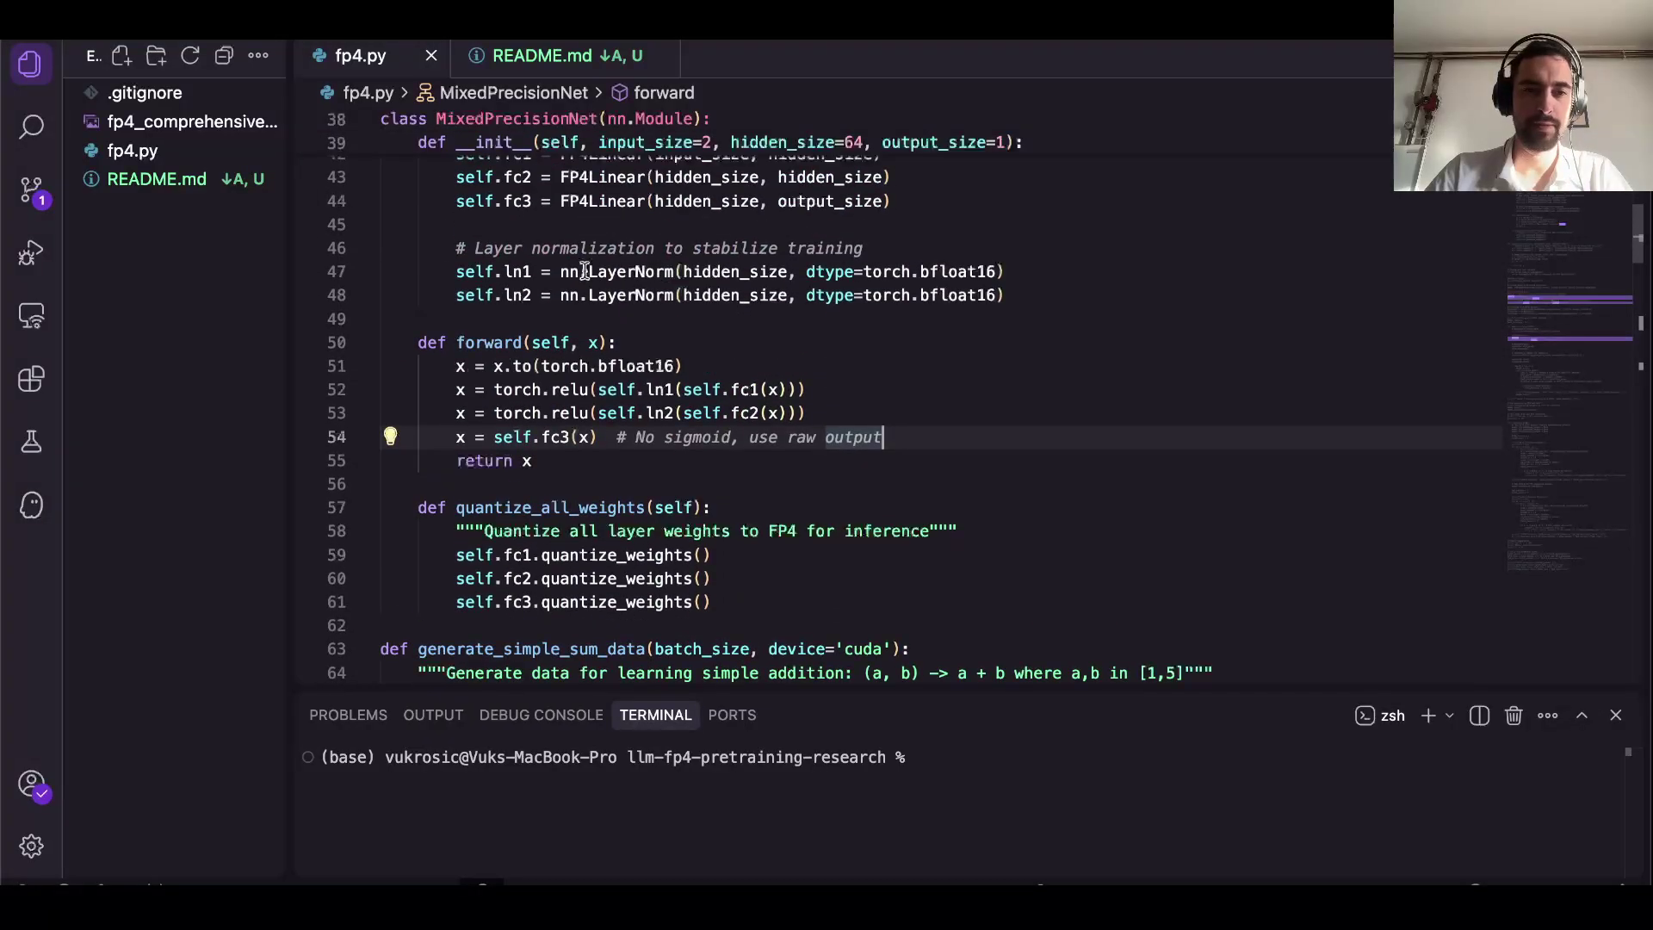
- Examine generate_simple_sum_data, highlighting the torch.randint lines for a and b and checking the stacked x and the y = a + b target
scroll(520, 247, "down", 5)
scroll(520, 247, "down", 2)
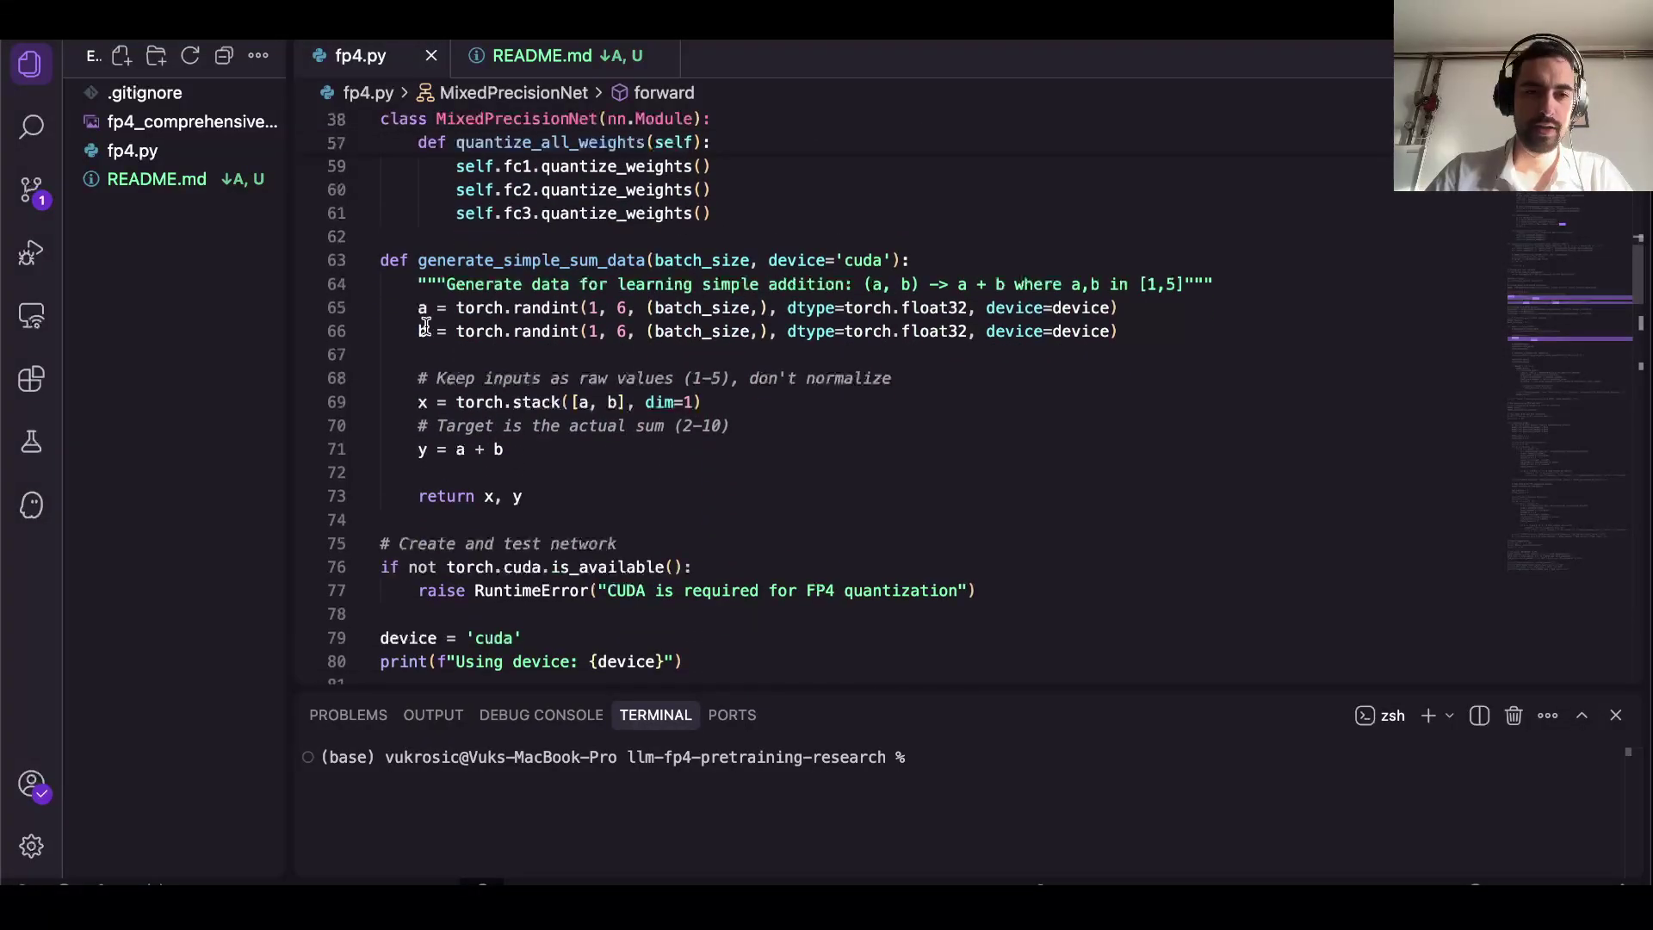
left_click_drag(435, 310, 608, 310)
left_click(498, 333)
left_click_drag(422, 334, 537, 440)
left_click(536, 440)
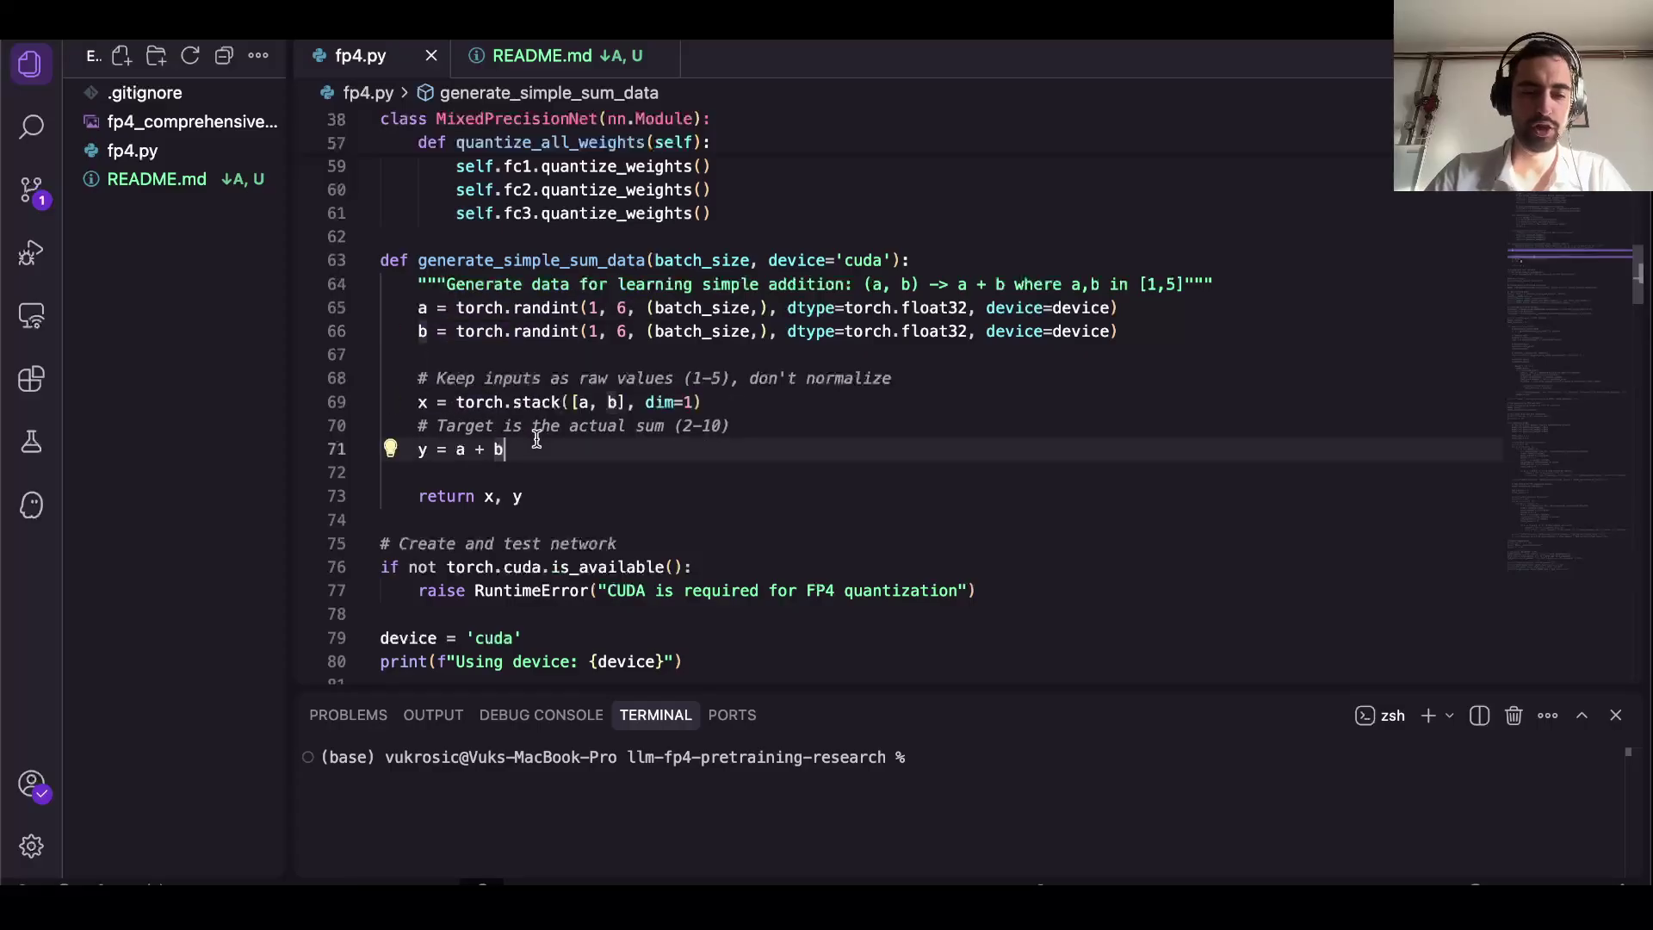
- Switch to the LMArena chat in the browser and examine the example random integers, highlighting the values of a and b
key("super+Tab")
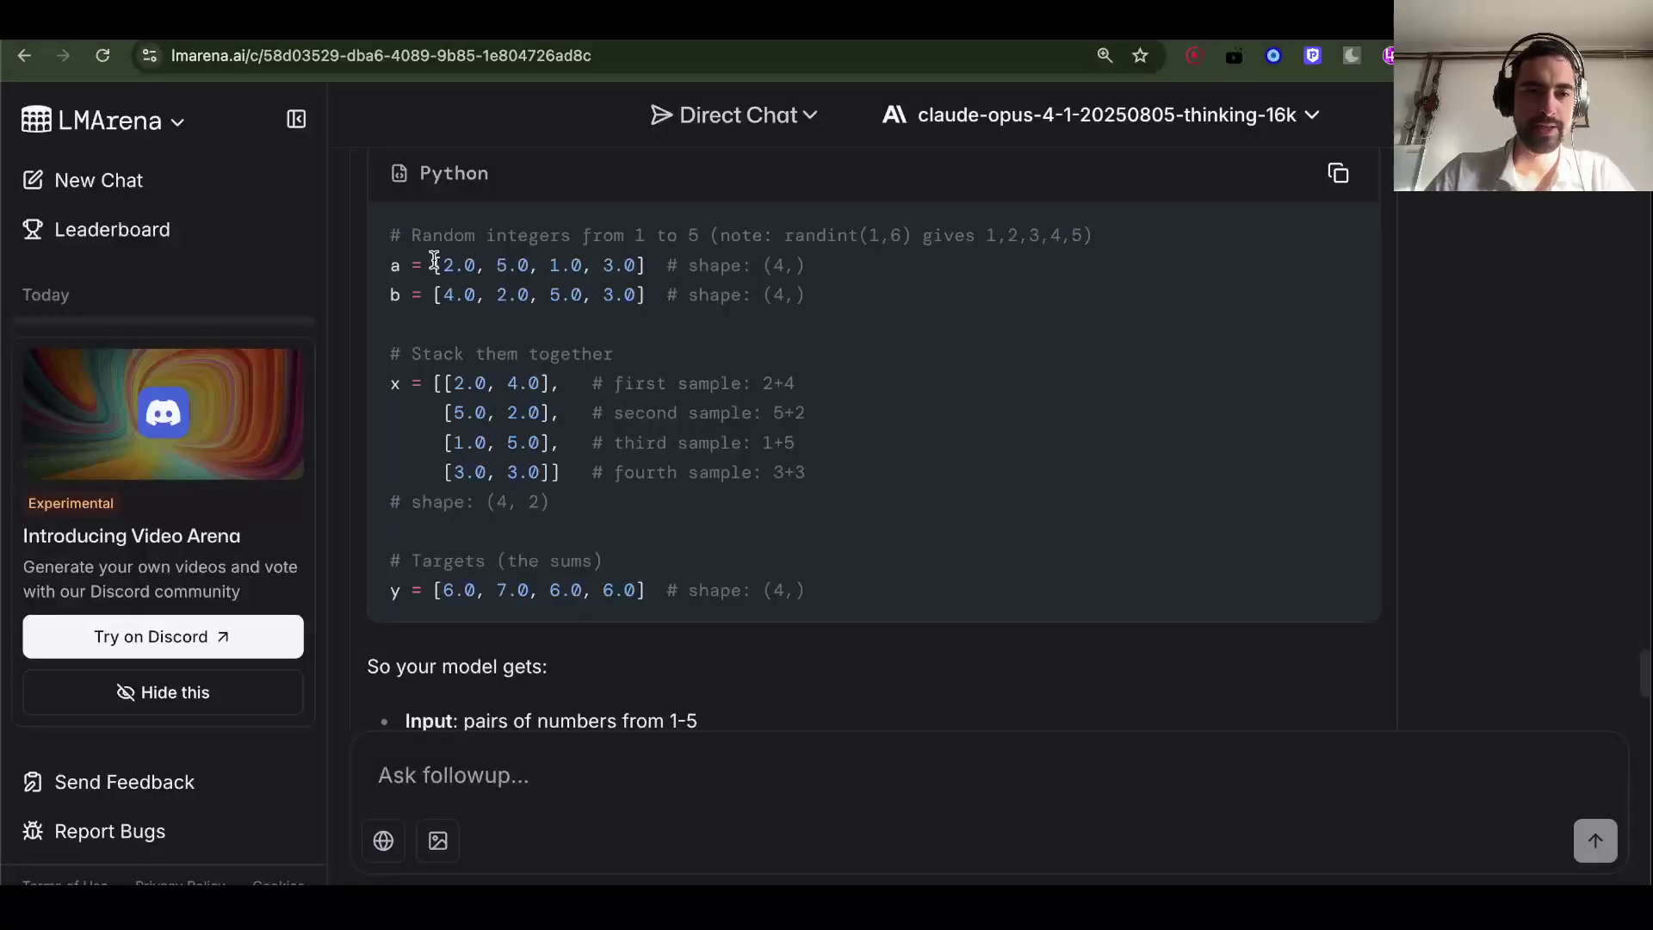
left_click_drag(443, 264, 641, 265)
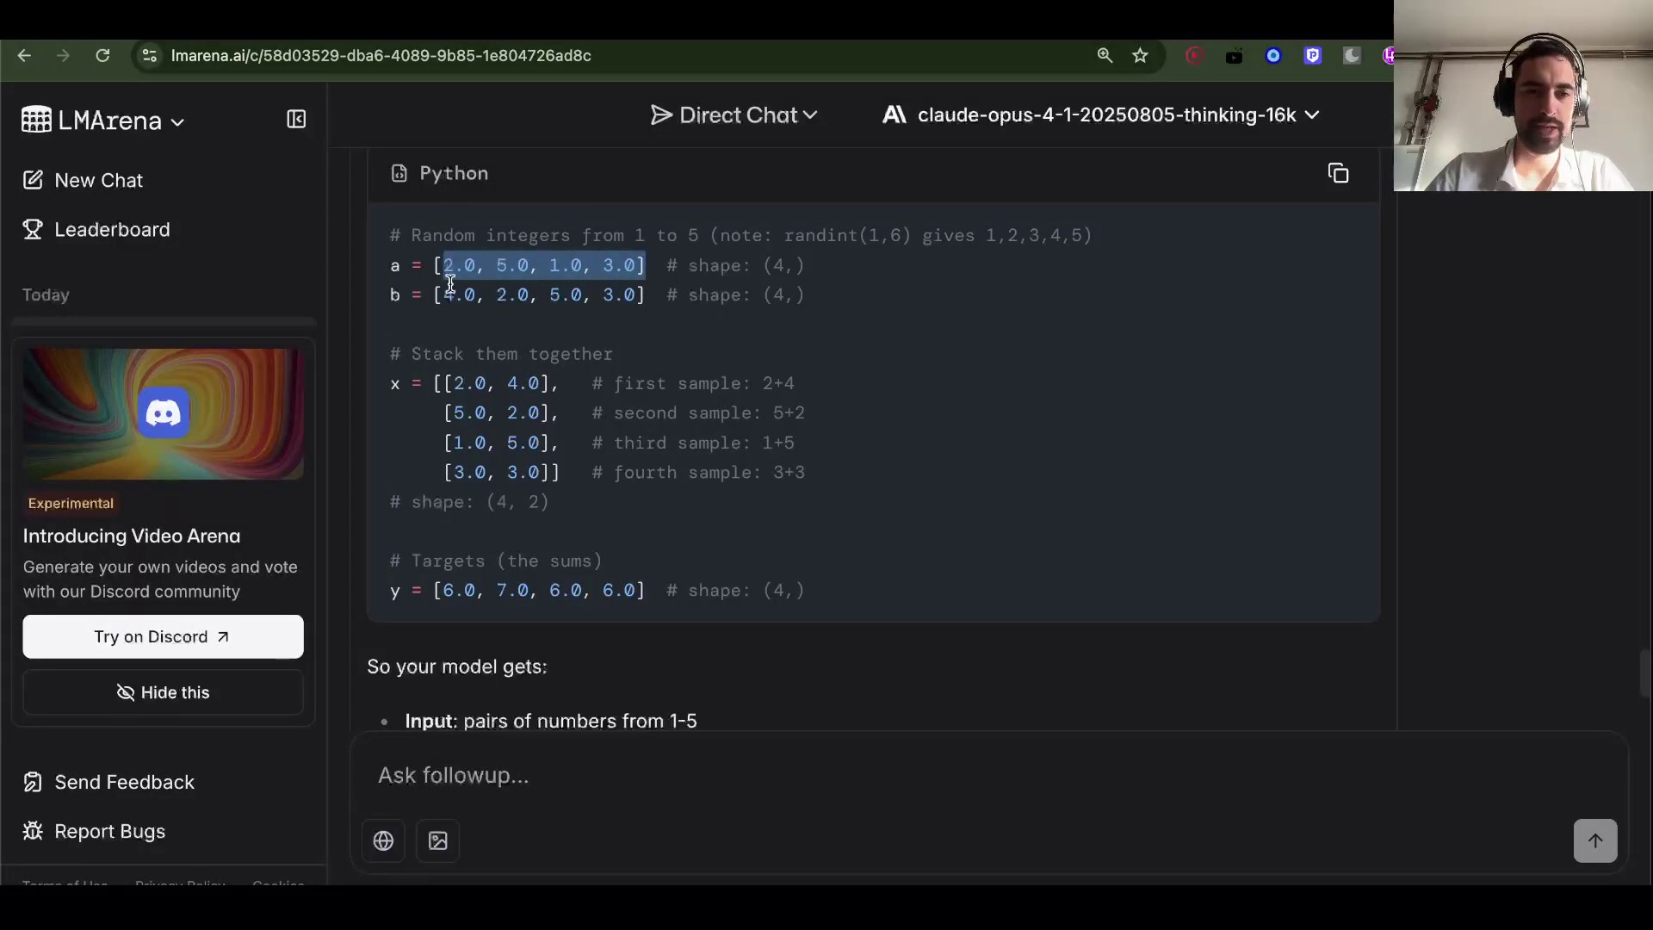
left_click_drag(444, 295, 655, 293)
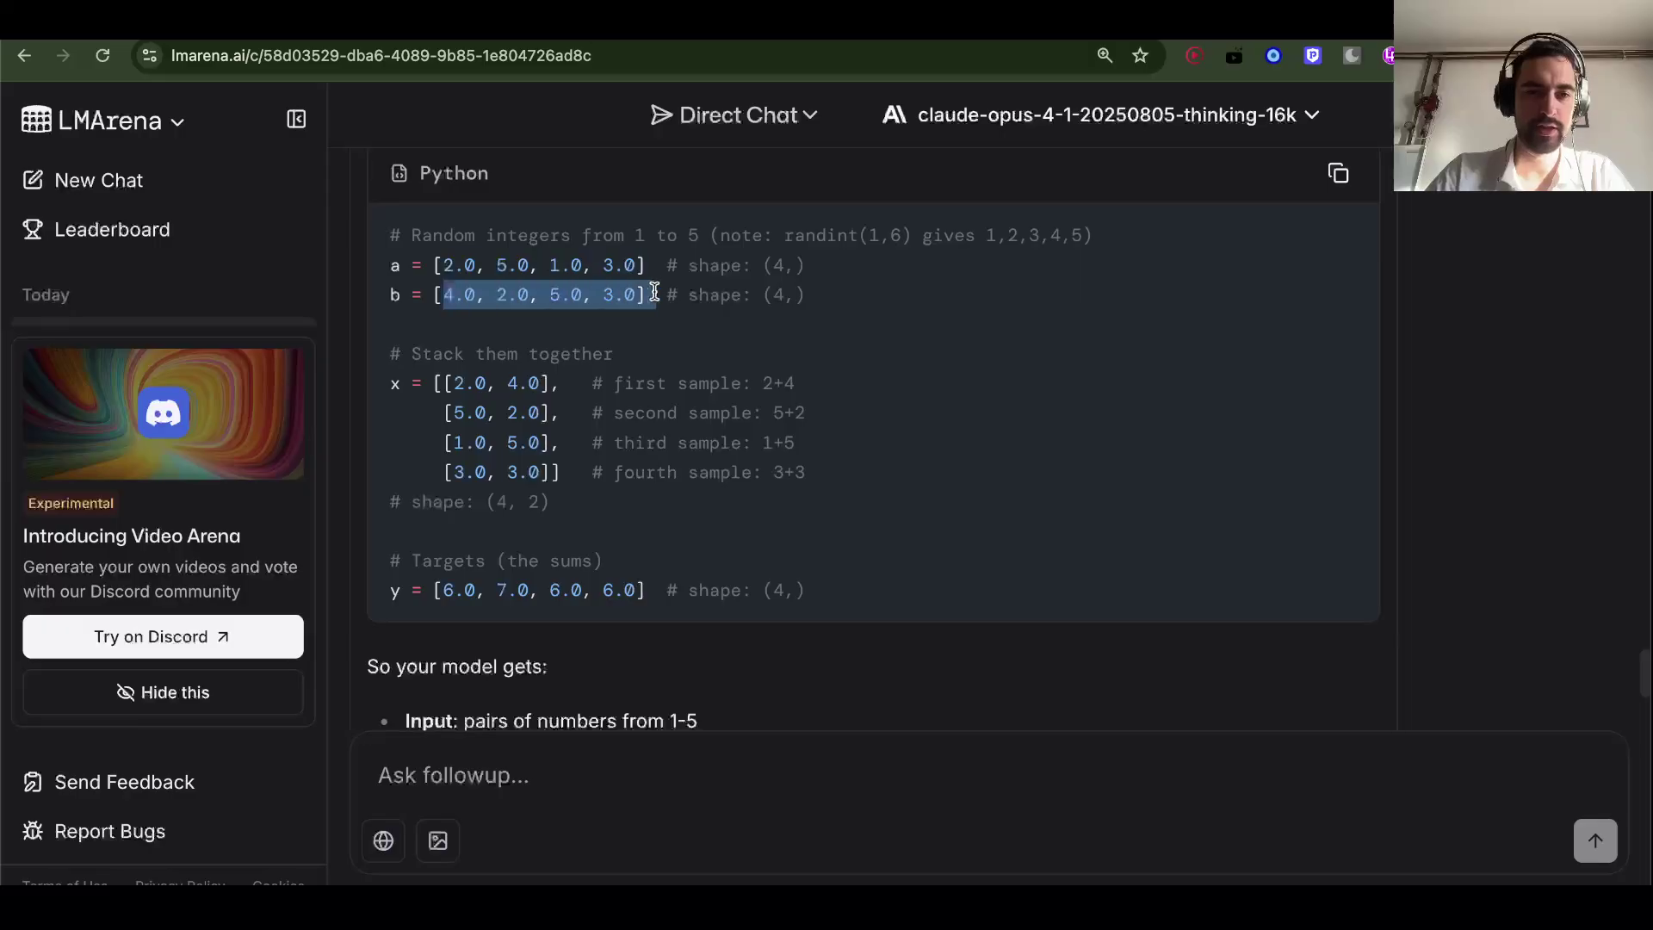
left_click(519, 329)
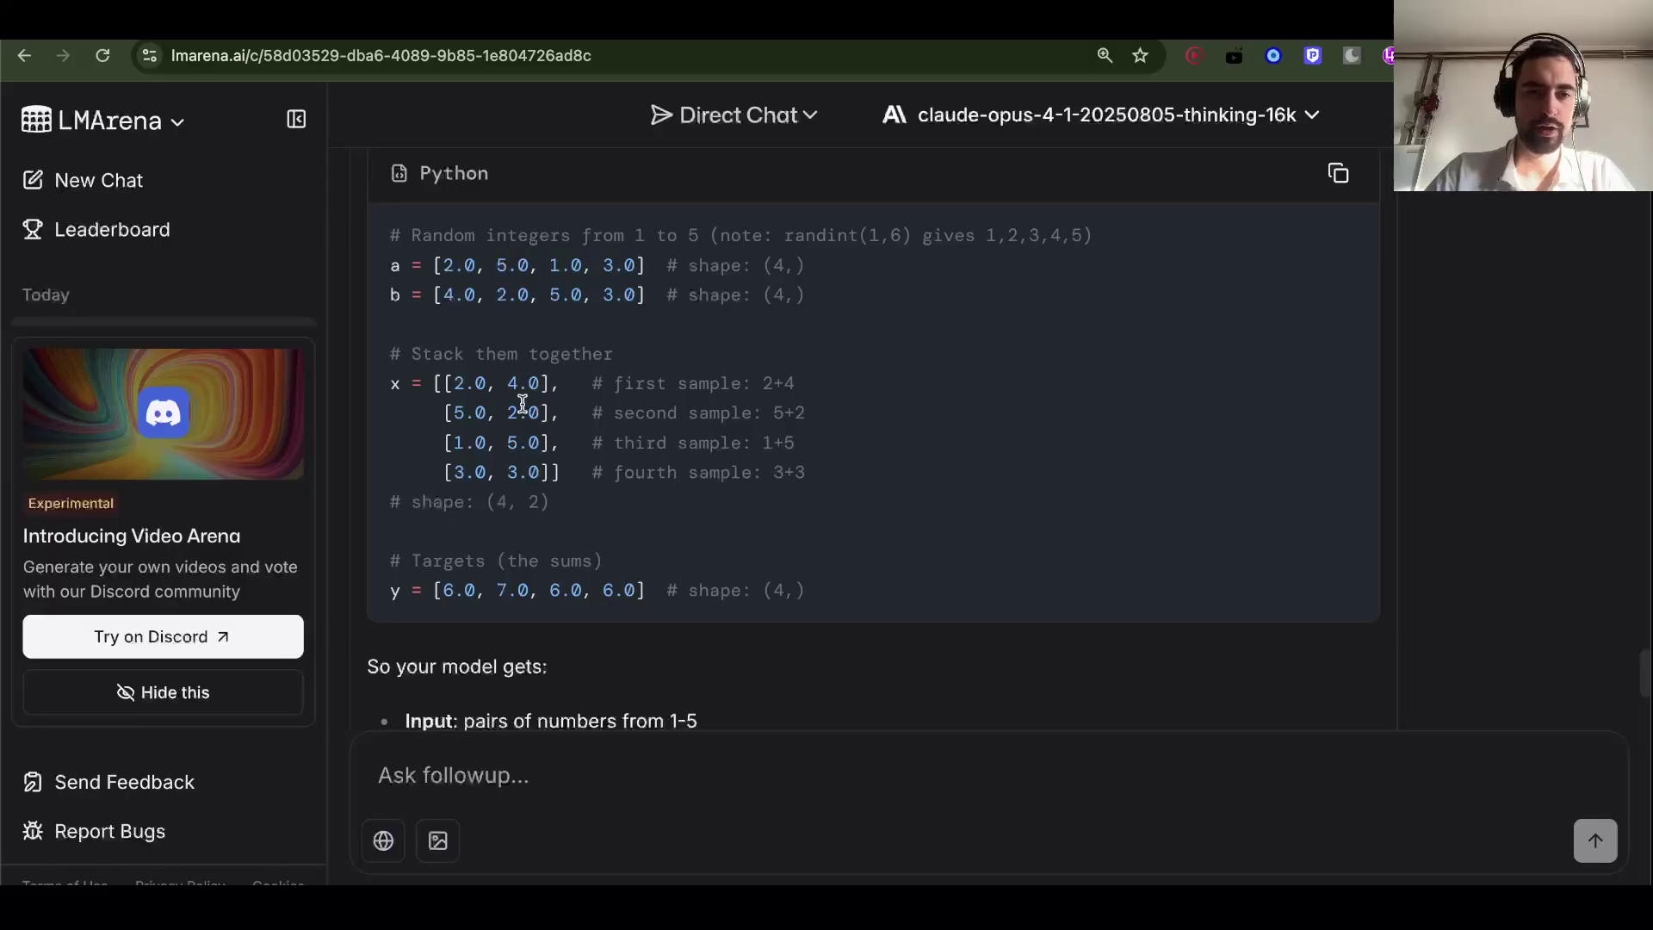
- Compare the first two stacked samples in x with their target sums in y, highlighting each pair and its sum
left_click_drag(539, 389, 459, 388)
left_click(491, 274)
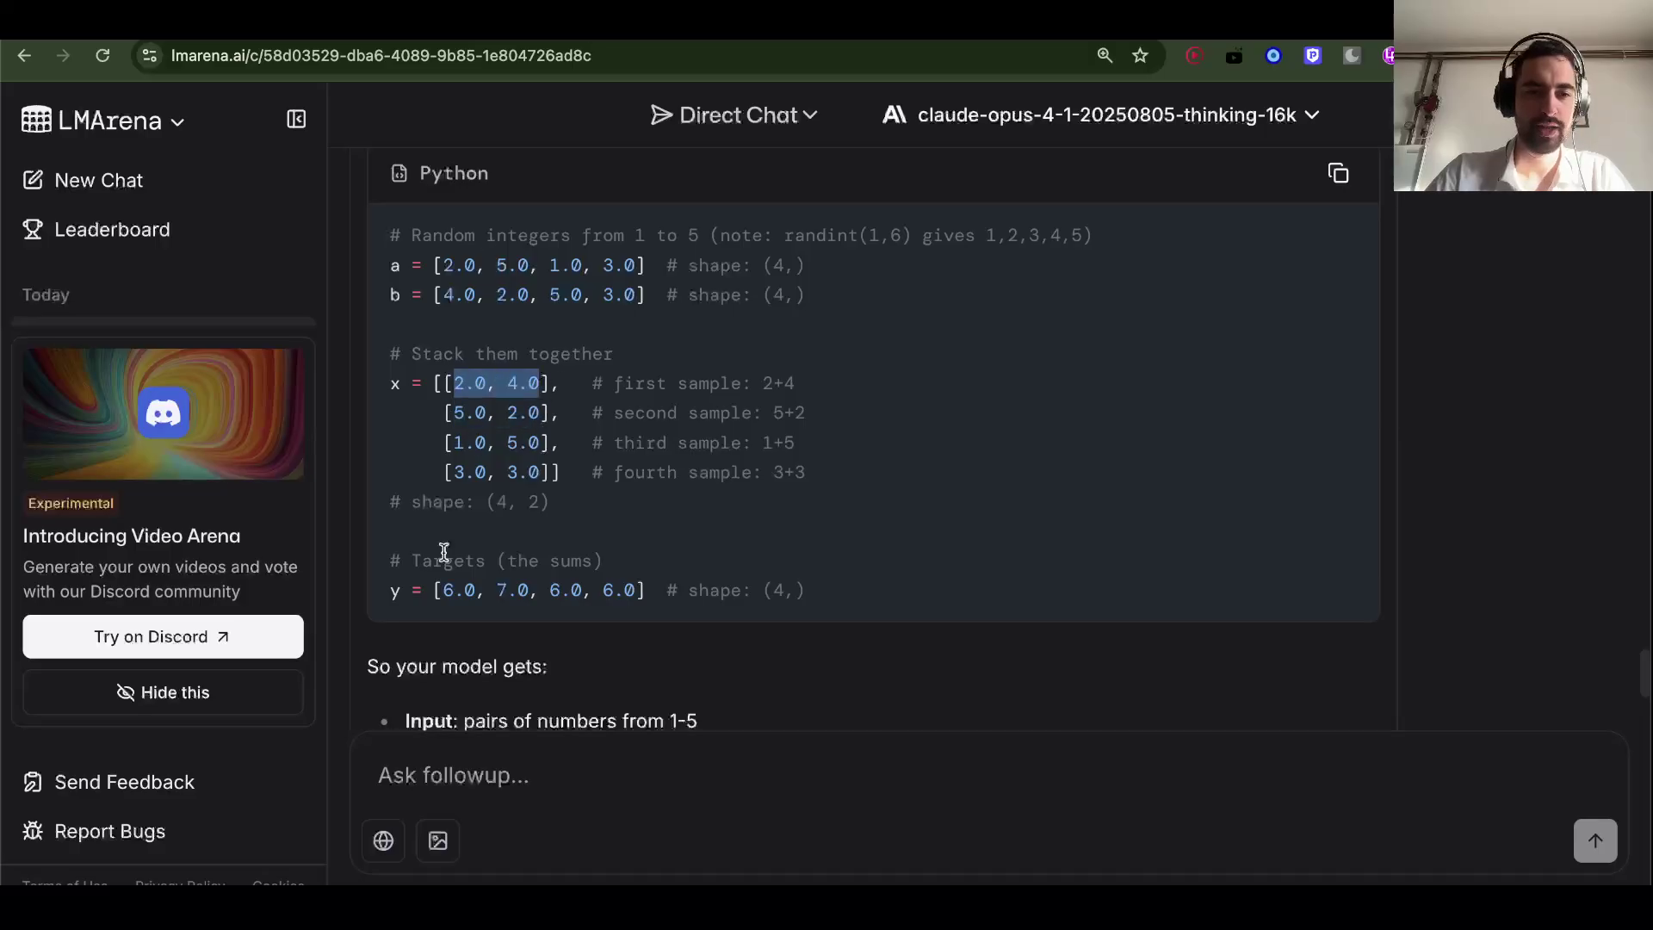
left_click_drag(441, 591, 465, 592)
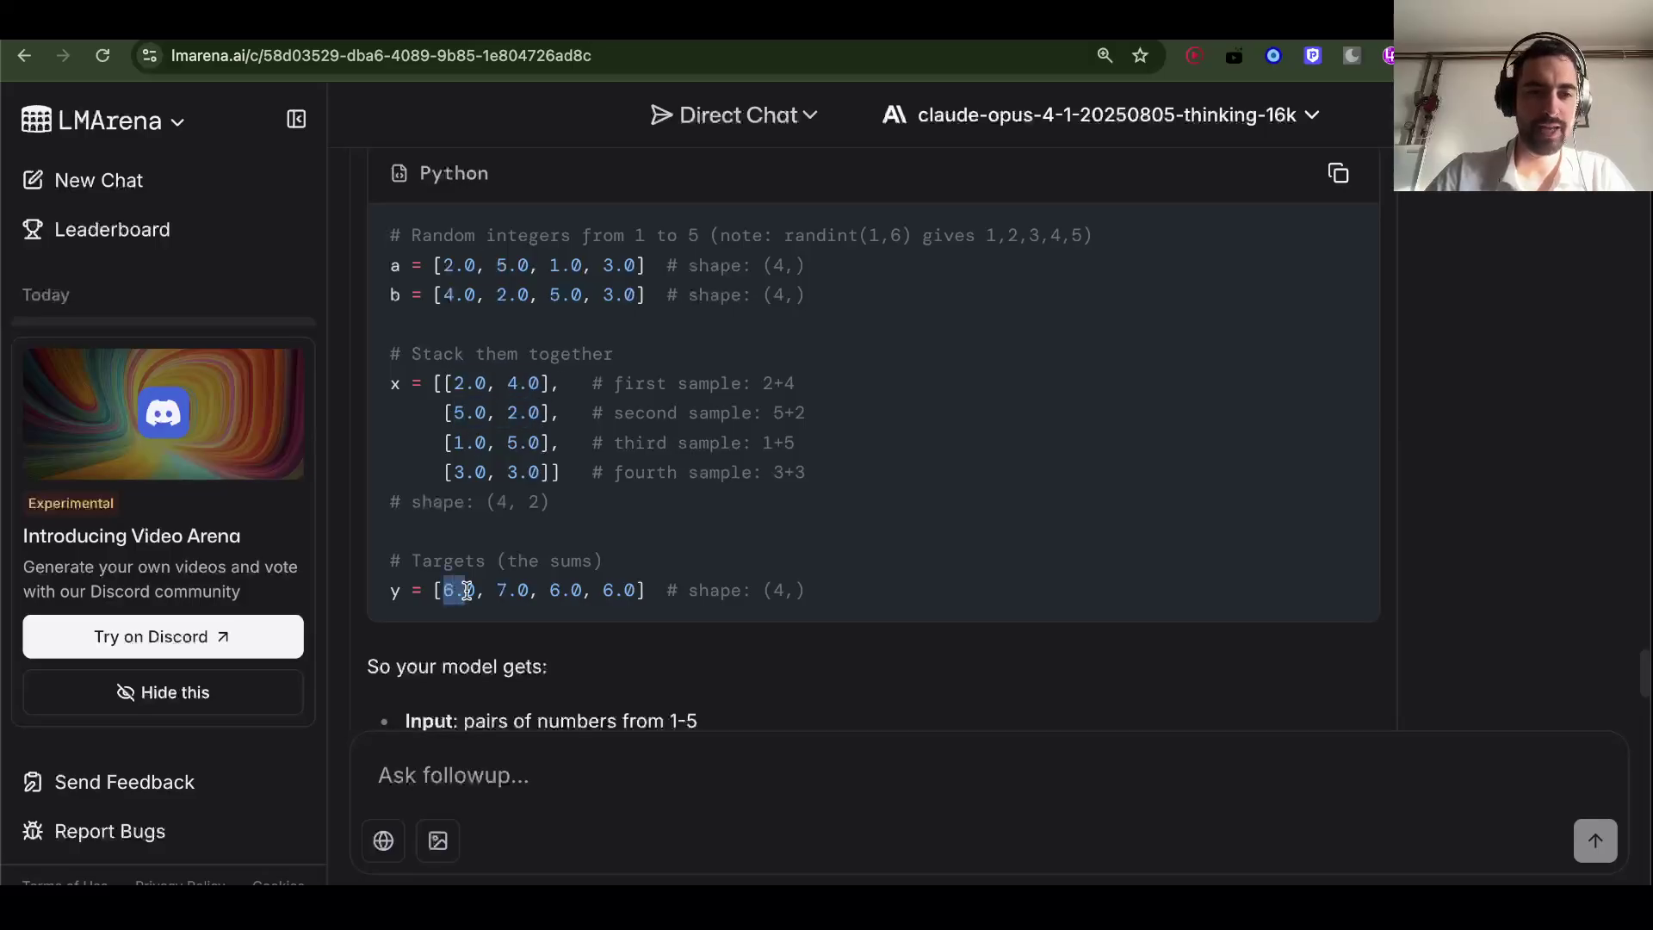
left_click(454, 420)
left_click_drag(455, 420, 533, 412)
left_click(521, 594)
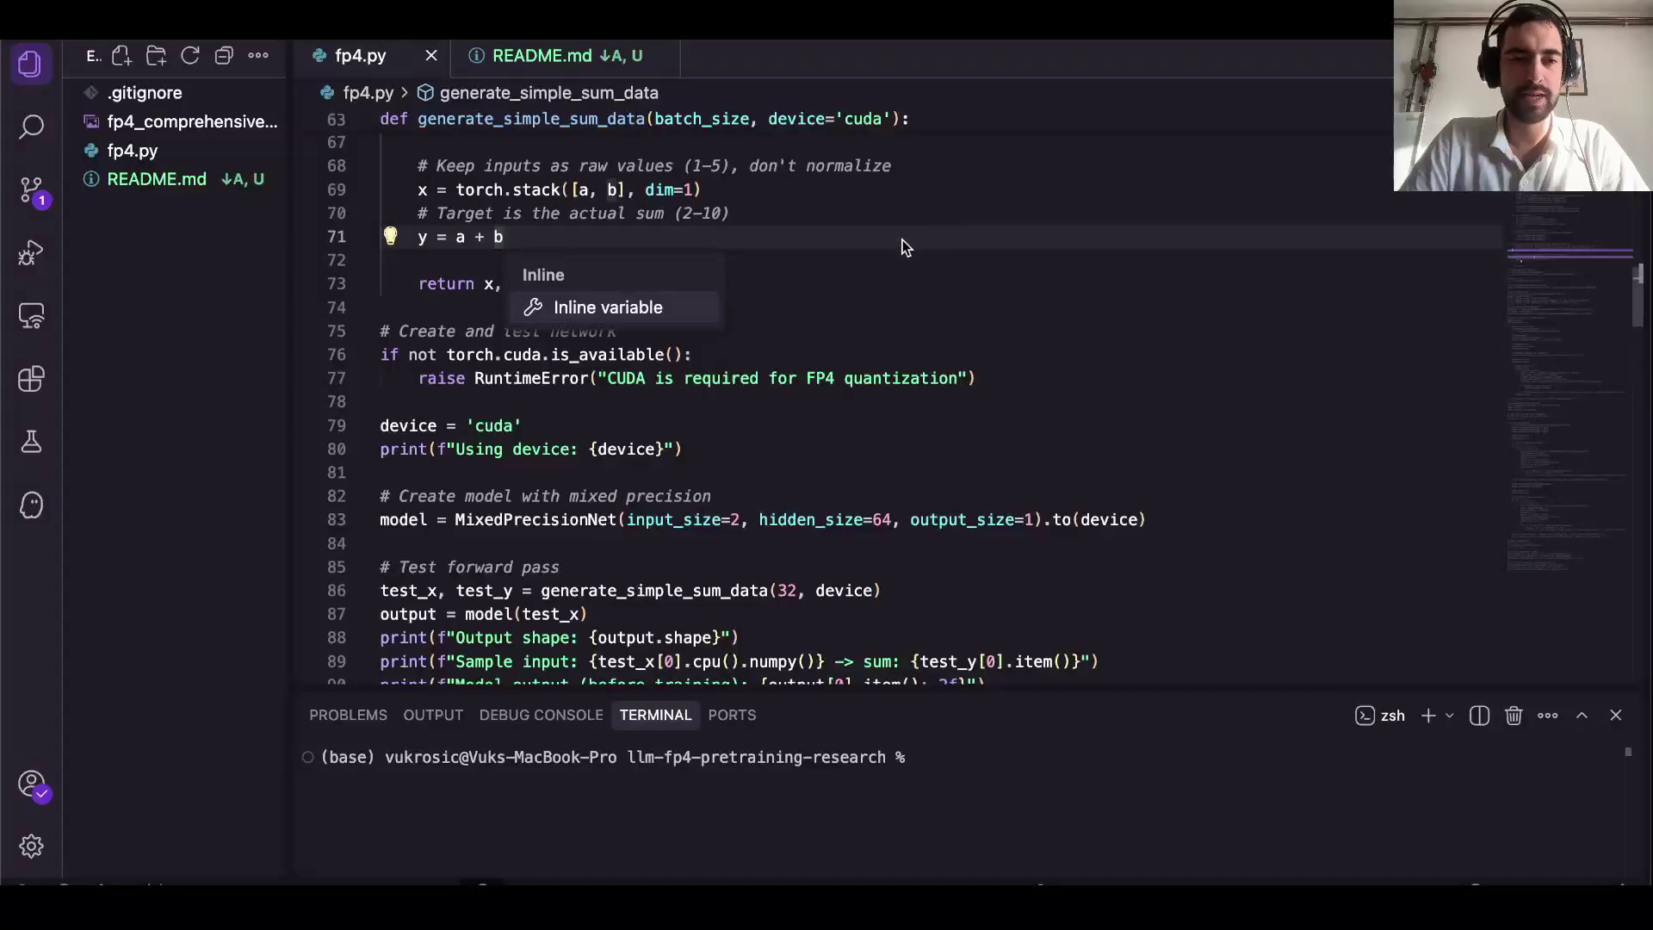
- Switch back to fp4.py in the code editor and examine the CUDA device setup, MixedPrecisionNet creation and test forward pass
left_click(904, 247)
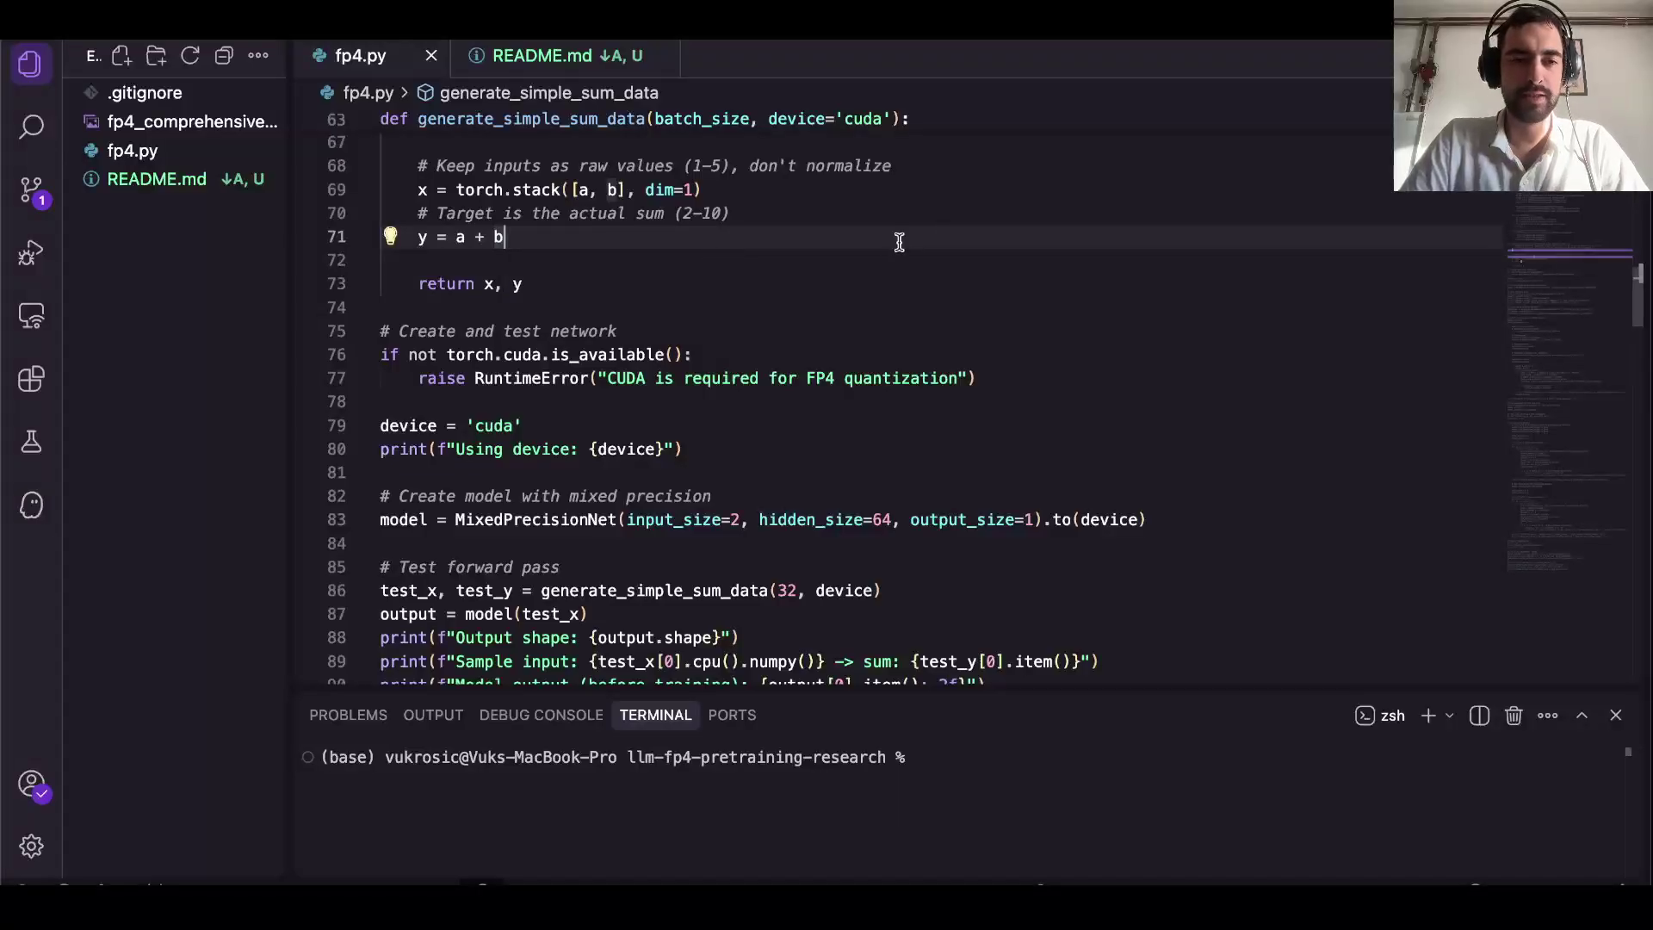
scroll(467, 202, "down", 5)
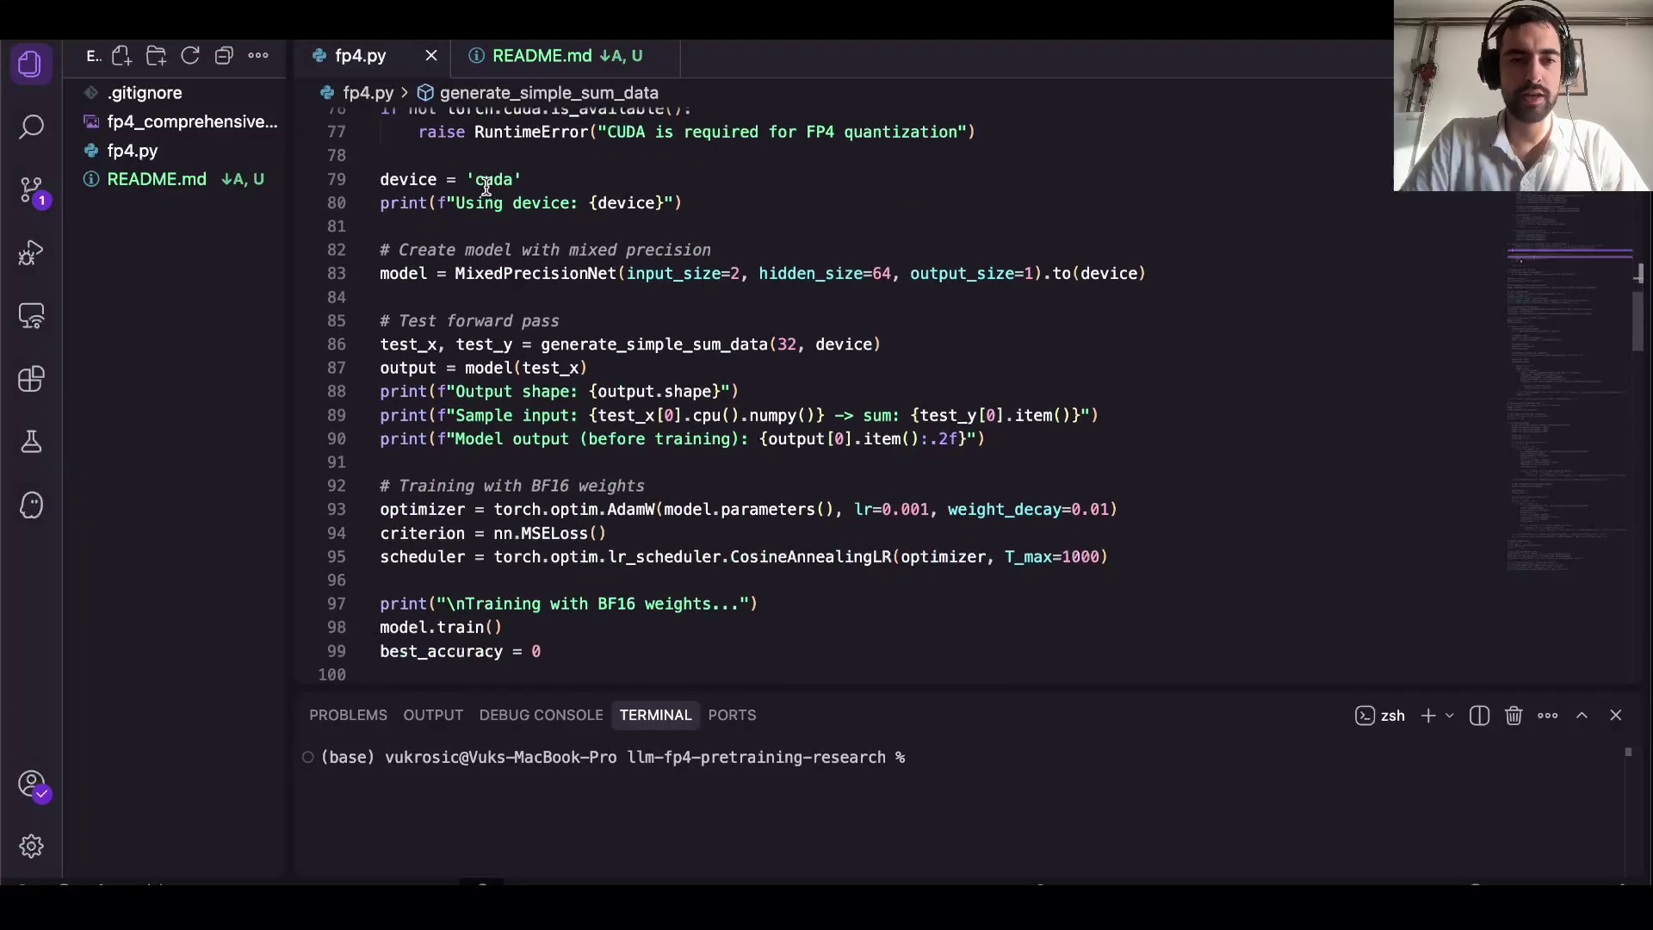
scroll(517, 219, "down", 4)
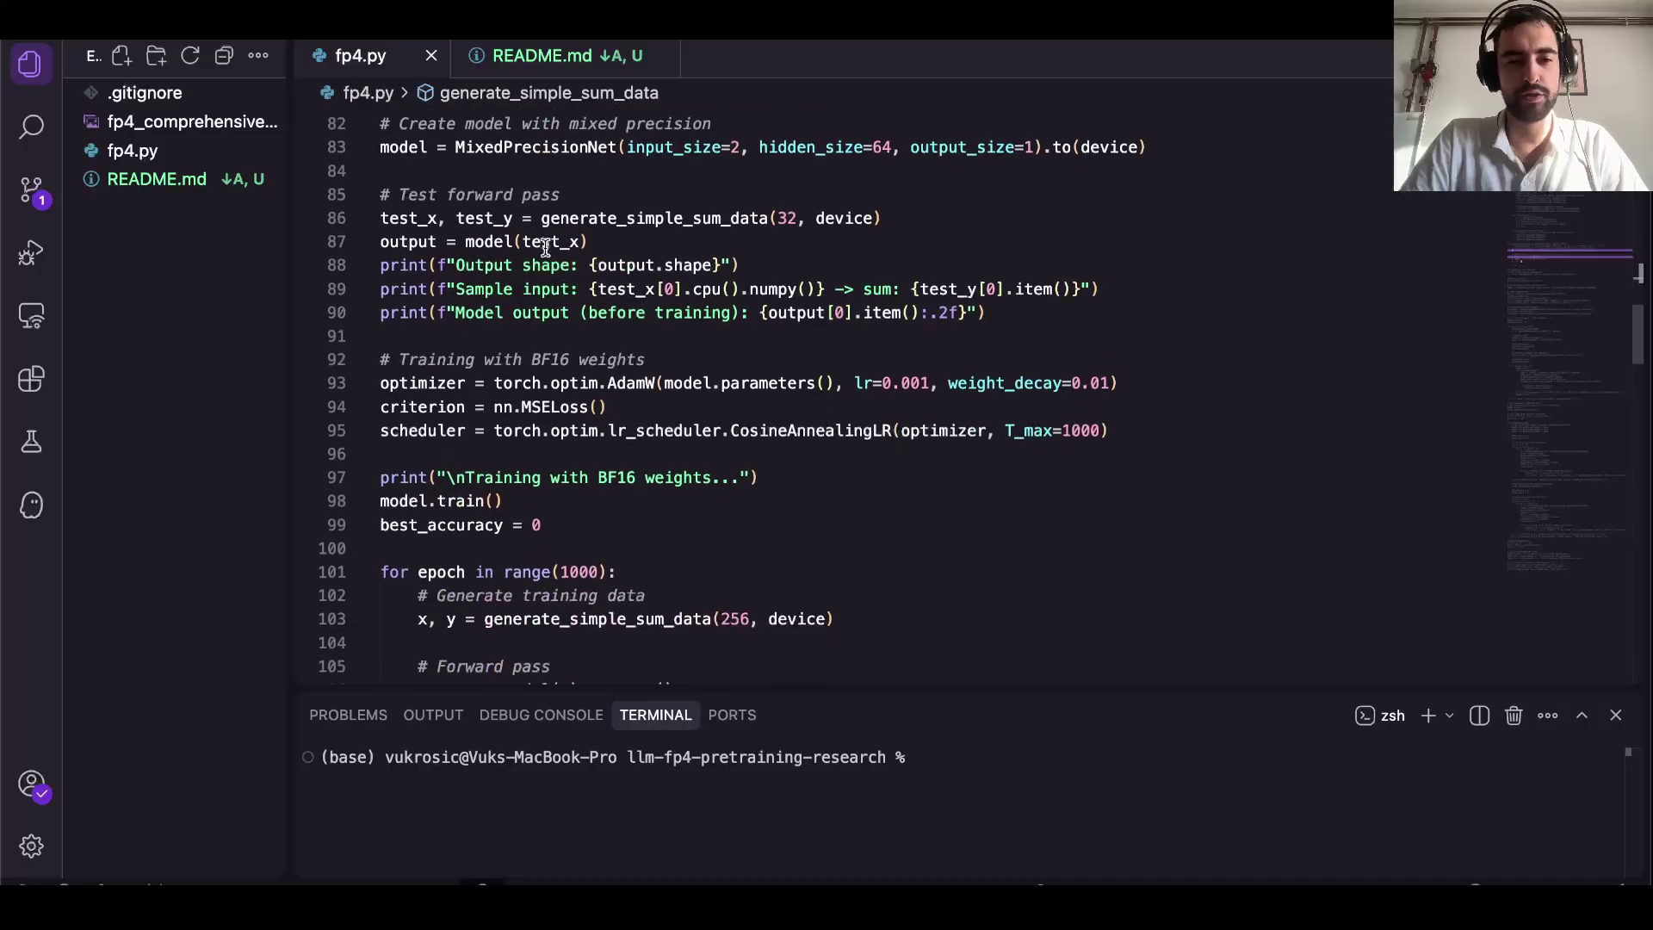
scroll(545, 248, "up", 1)
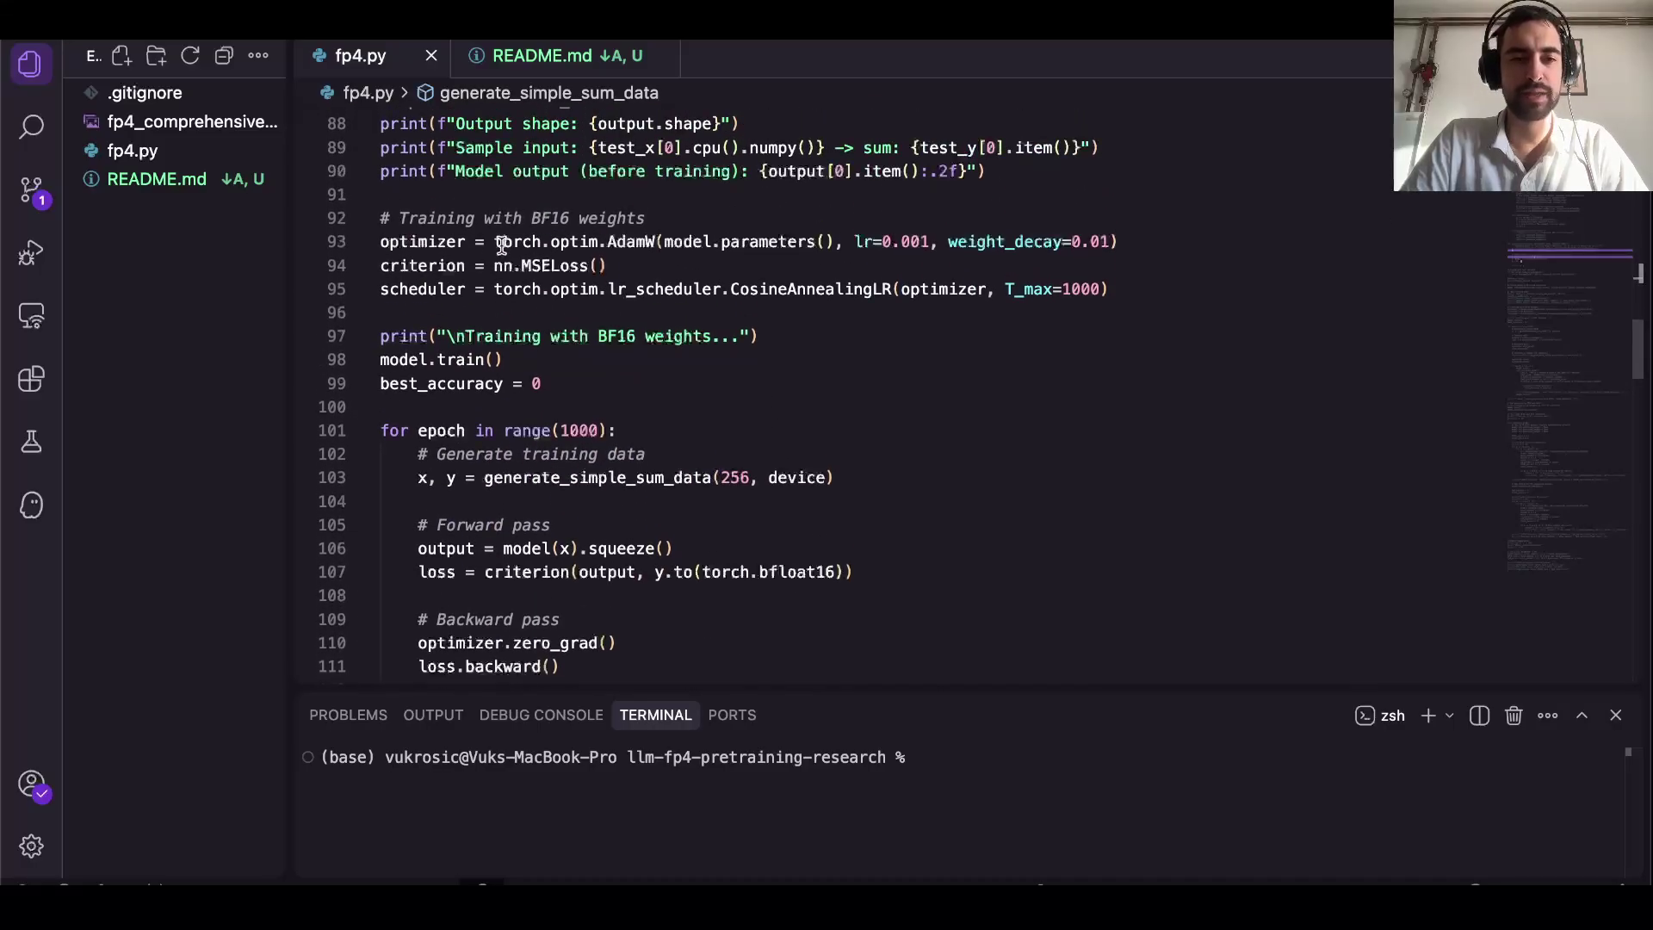
- Examine the optimizer, criterion and scheduler lines of the BF16 training setup, highlighting the AdamW call, MSELoss and optim
left_click_drag(502, 244, 769, 241)
left_click(806, 241)
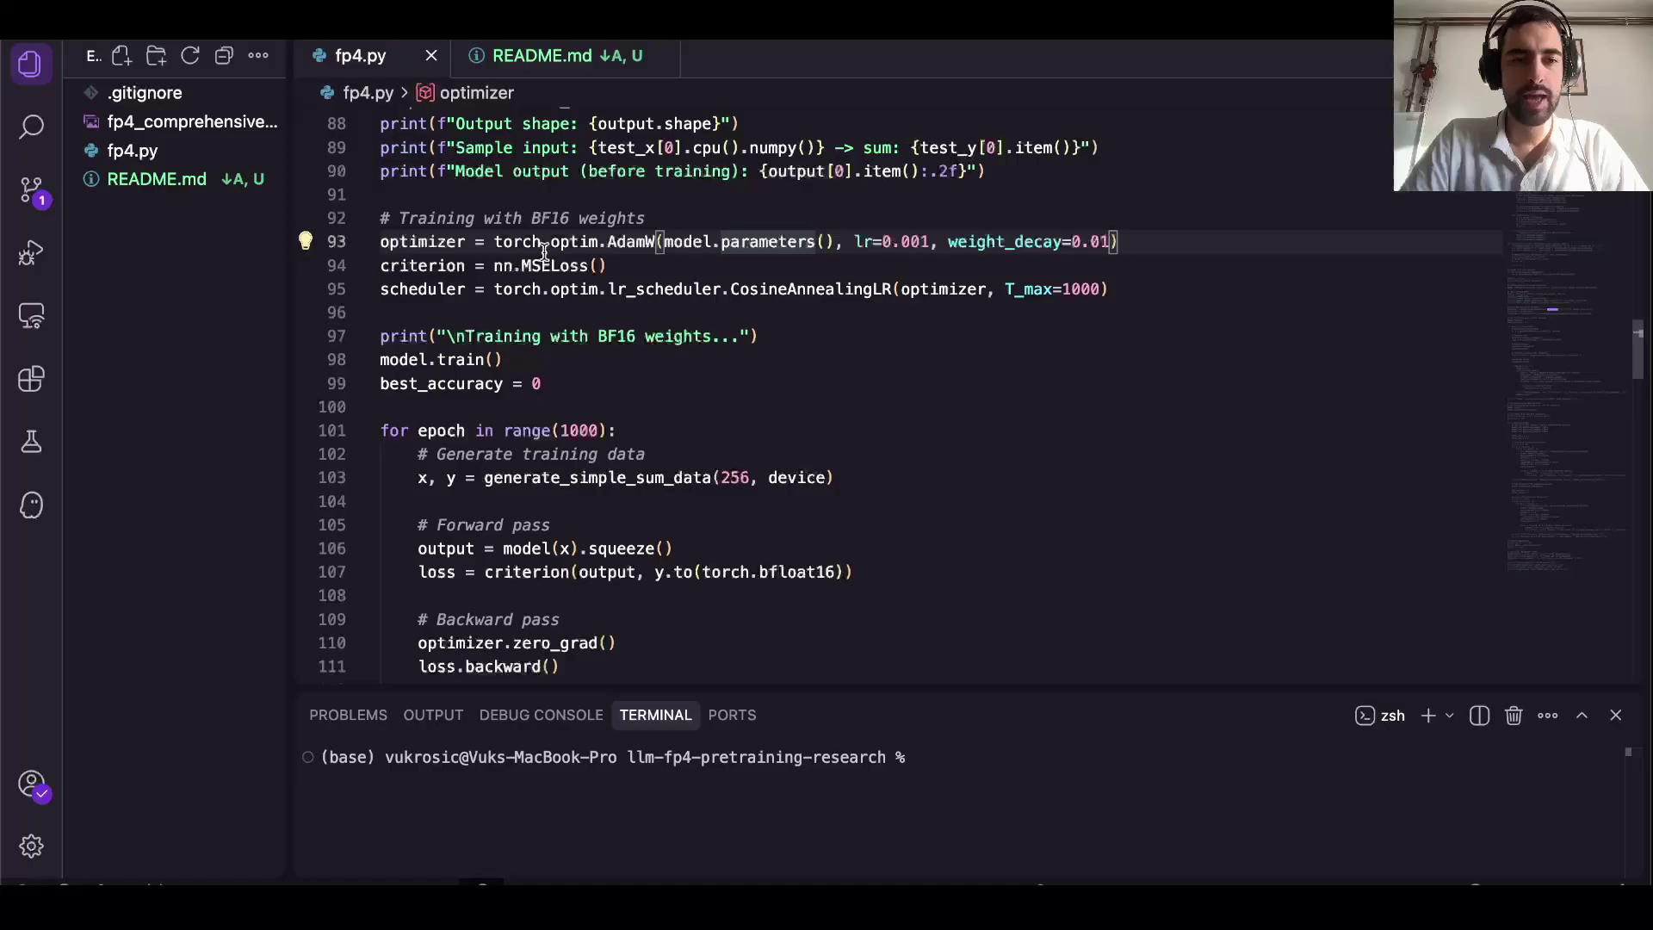
left_click_drag(523, 265, 583, 270)
double_click(553, 288)
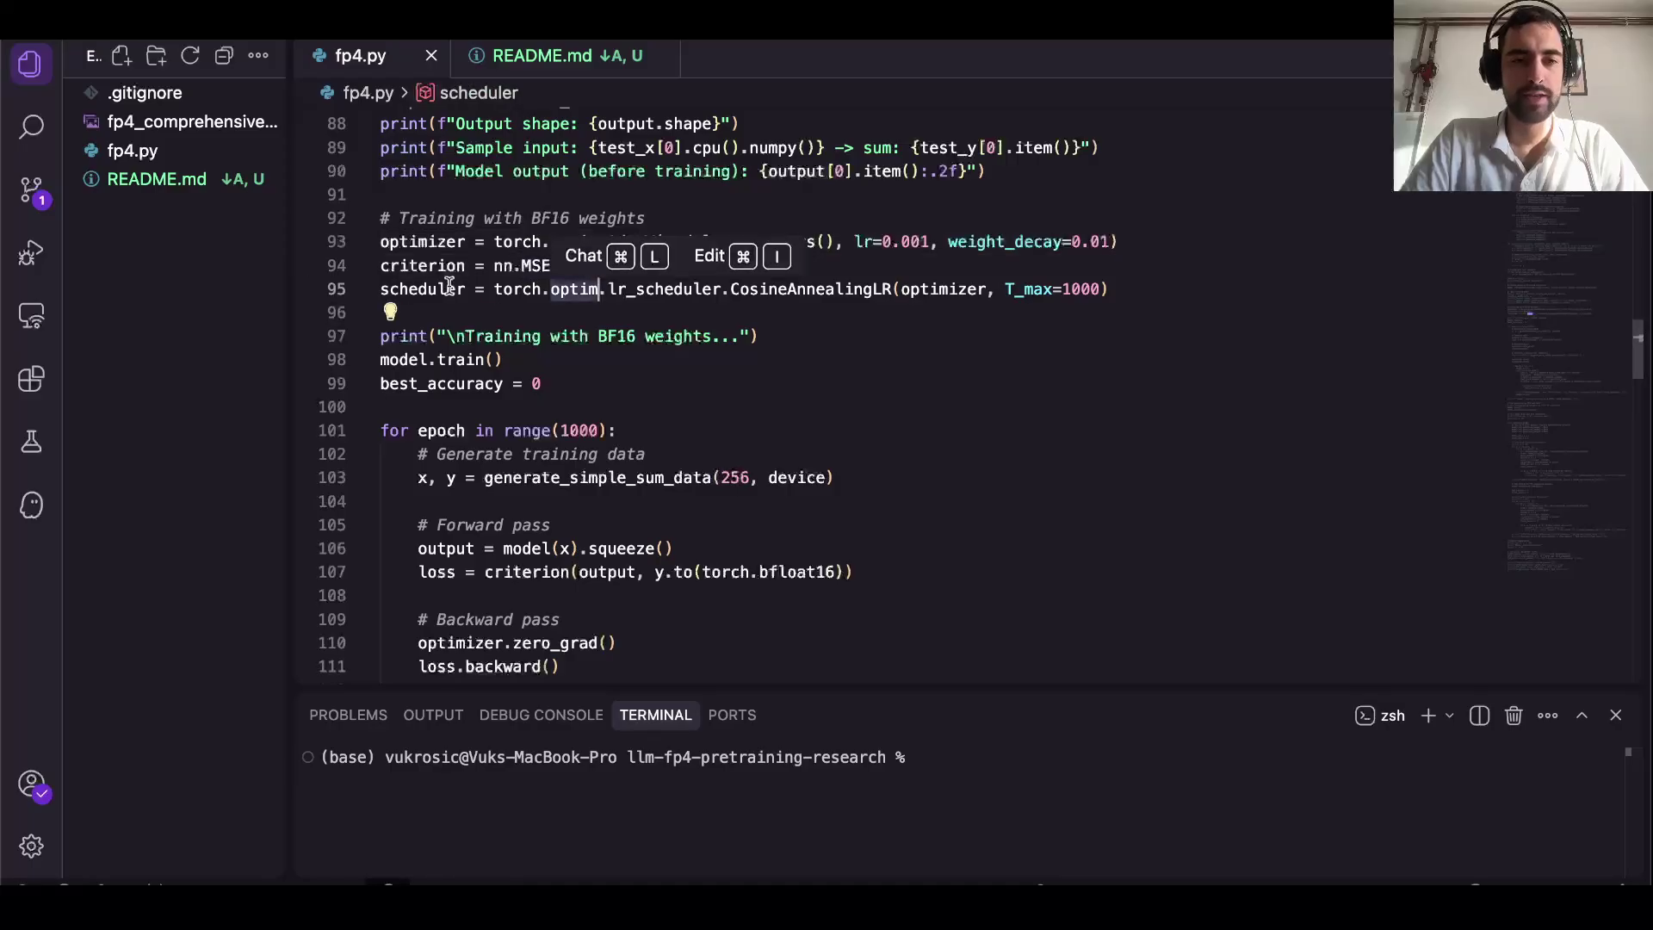
- Add the argument fused=True after weight_decay in the torch.optim.AdamW call and save fp4.py
left_click(1112, 242)
type(", fused=")
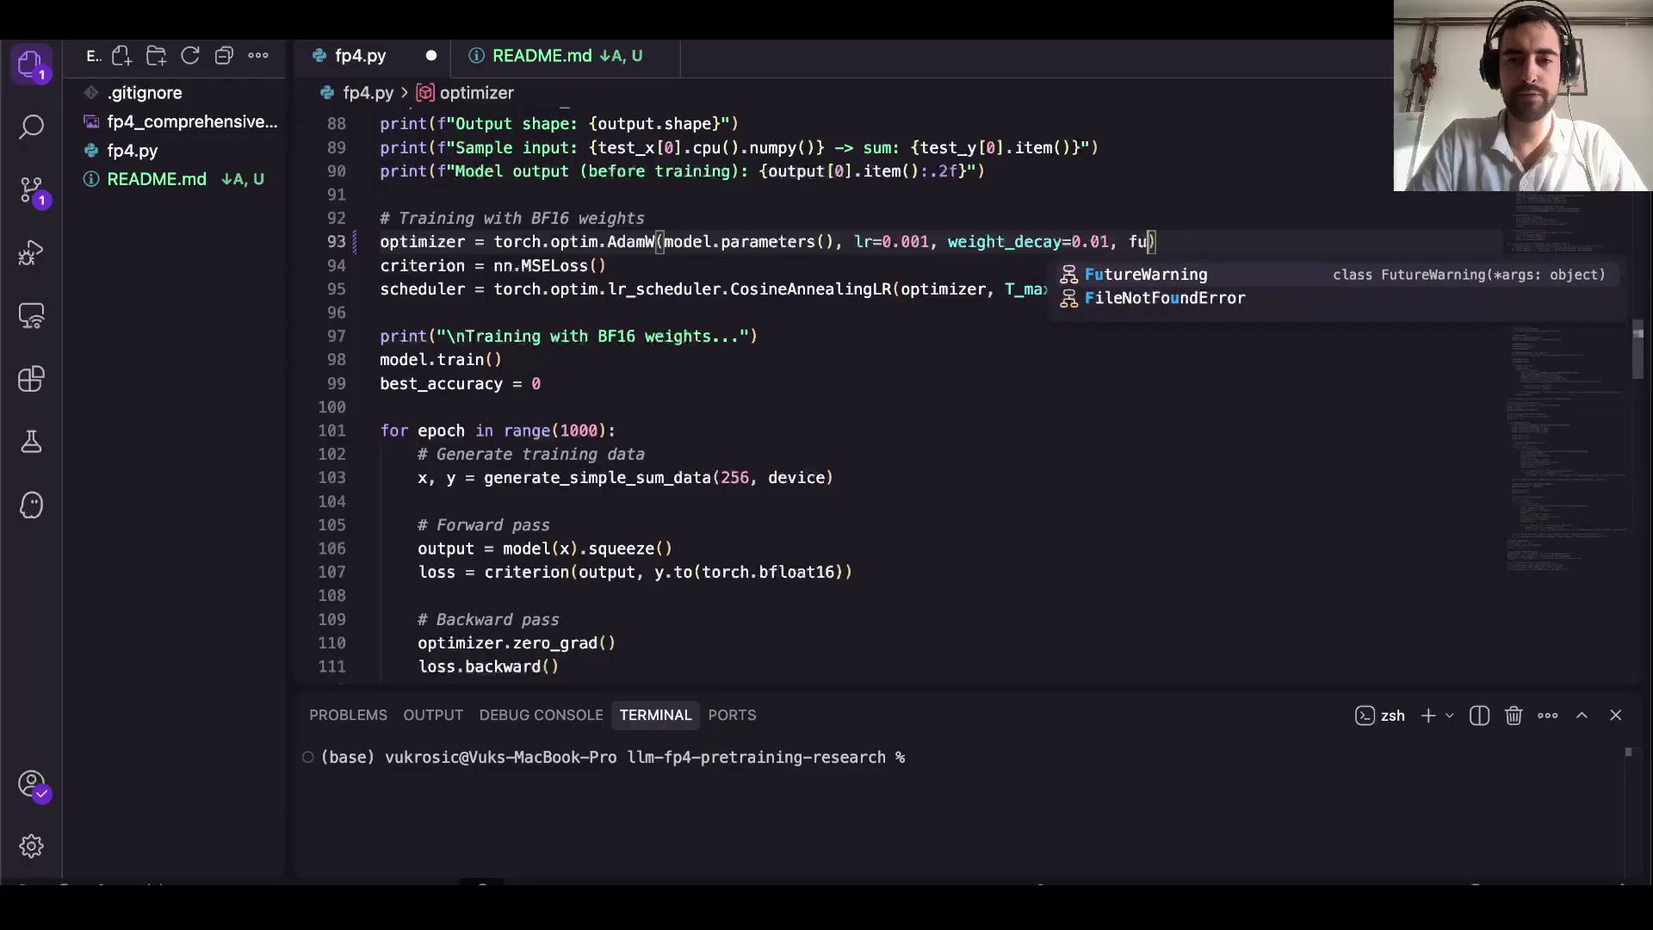
type("Tue")
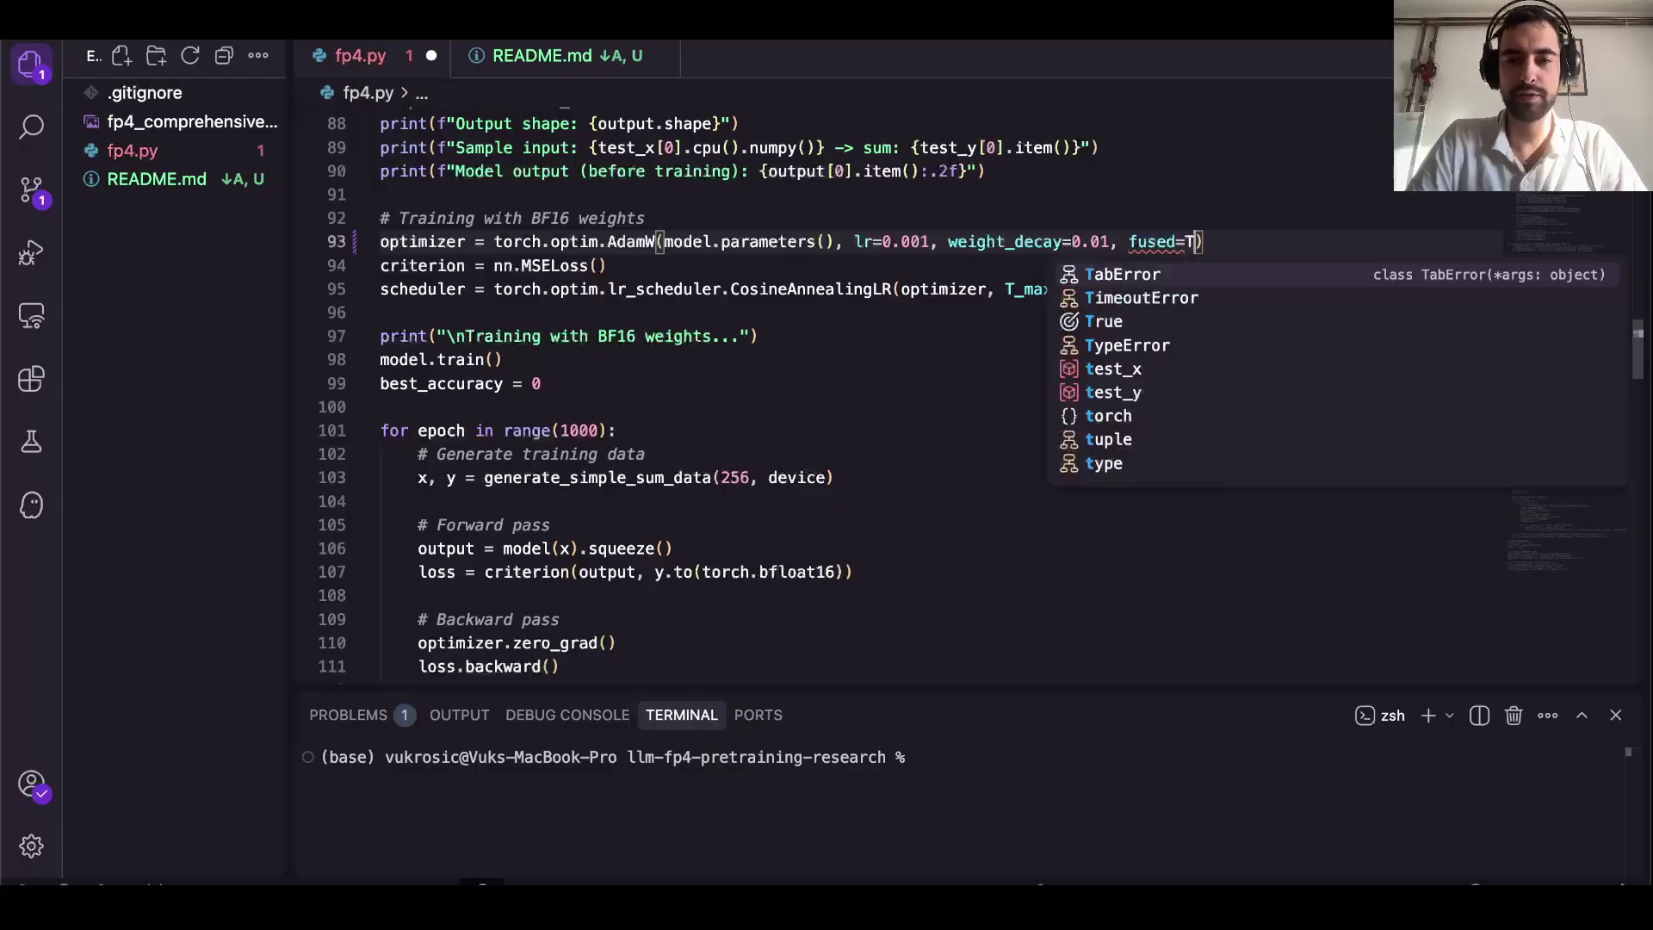
key("BackSpace")
key("BackSpace")
type("rue")
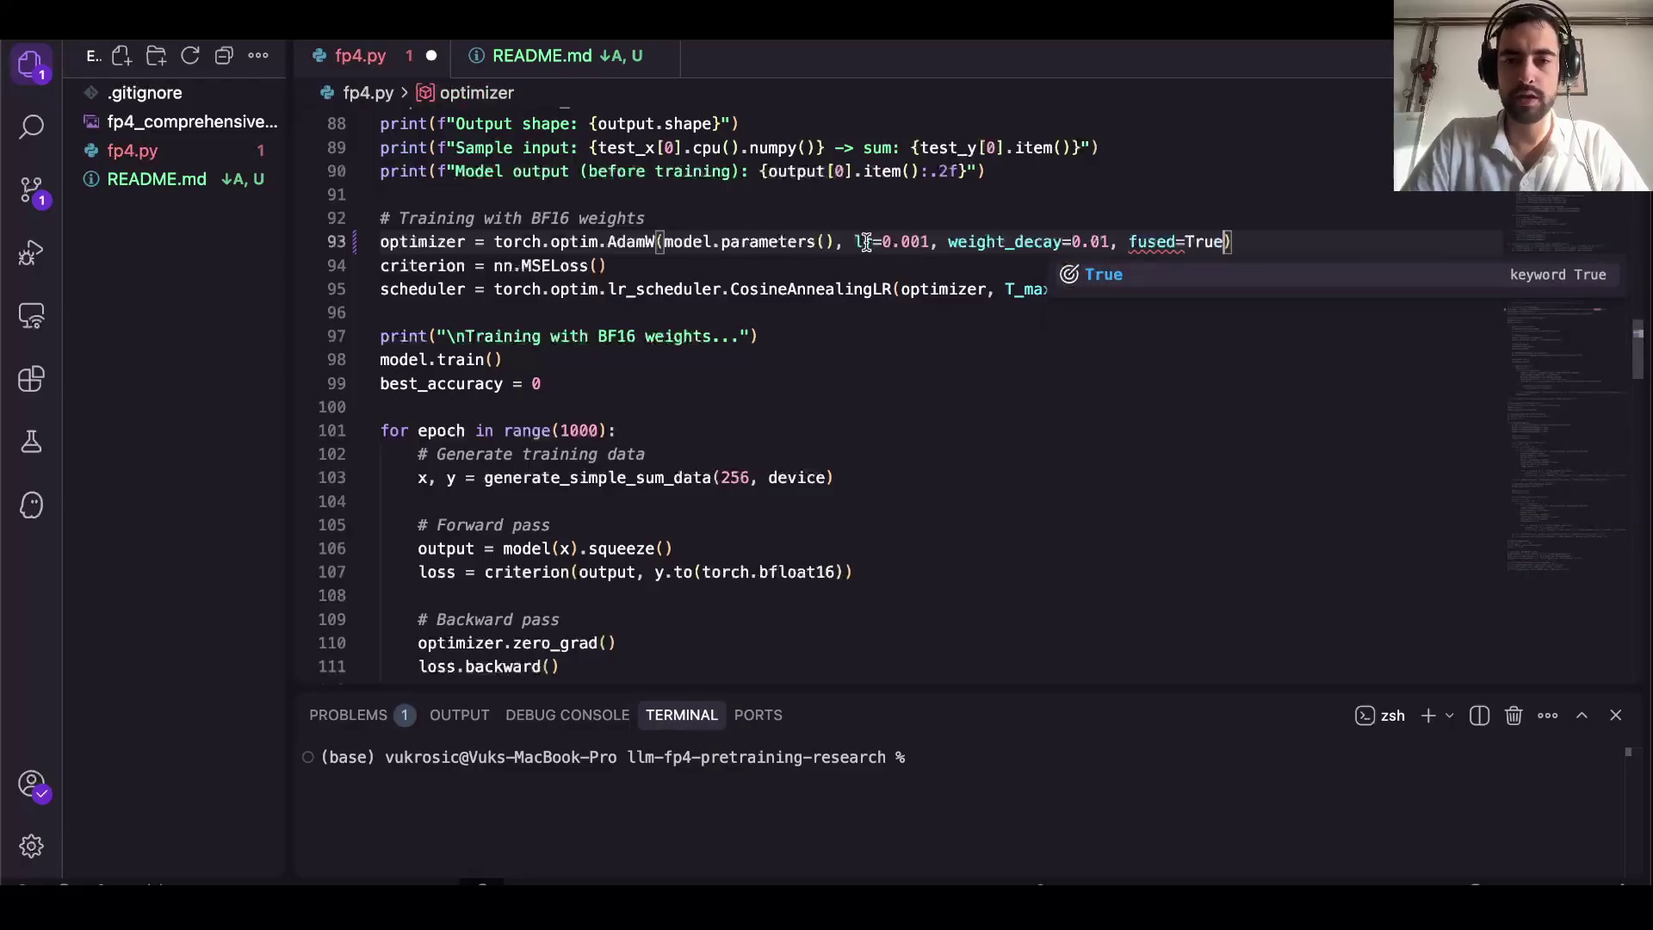
key("Escape")
key("Down")
key("super+s")
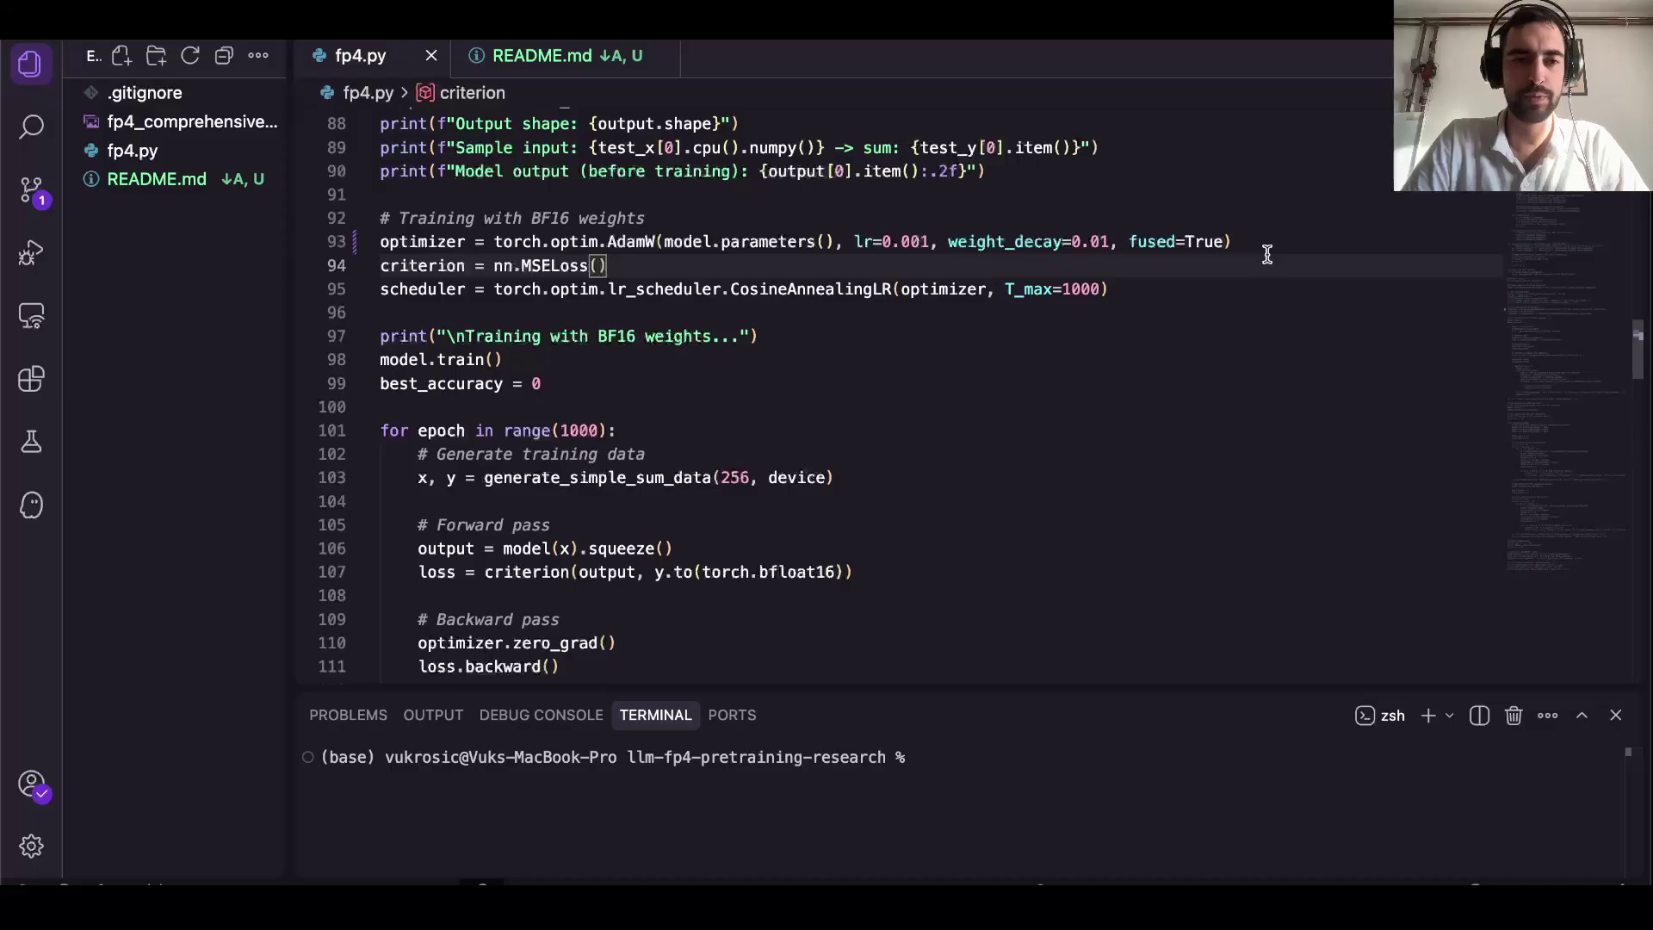
- Examine the weight_decay and fused arguments of the AdamW line, and the training loop code below it
left_click_drag(1234, 245, 985, 245)
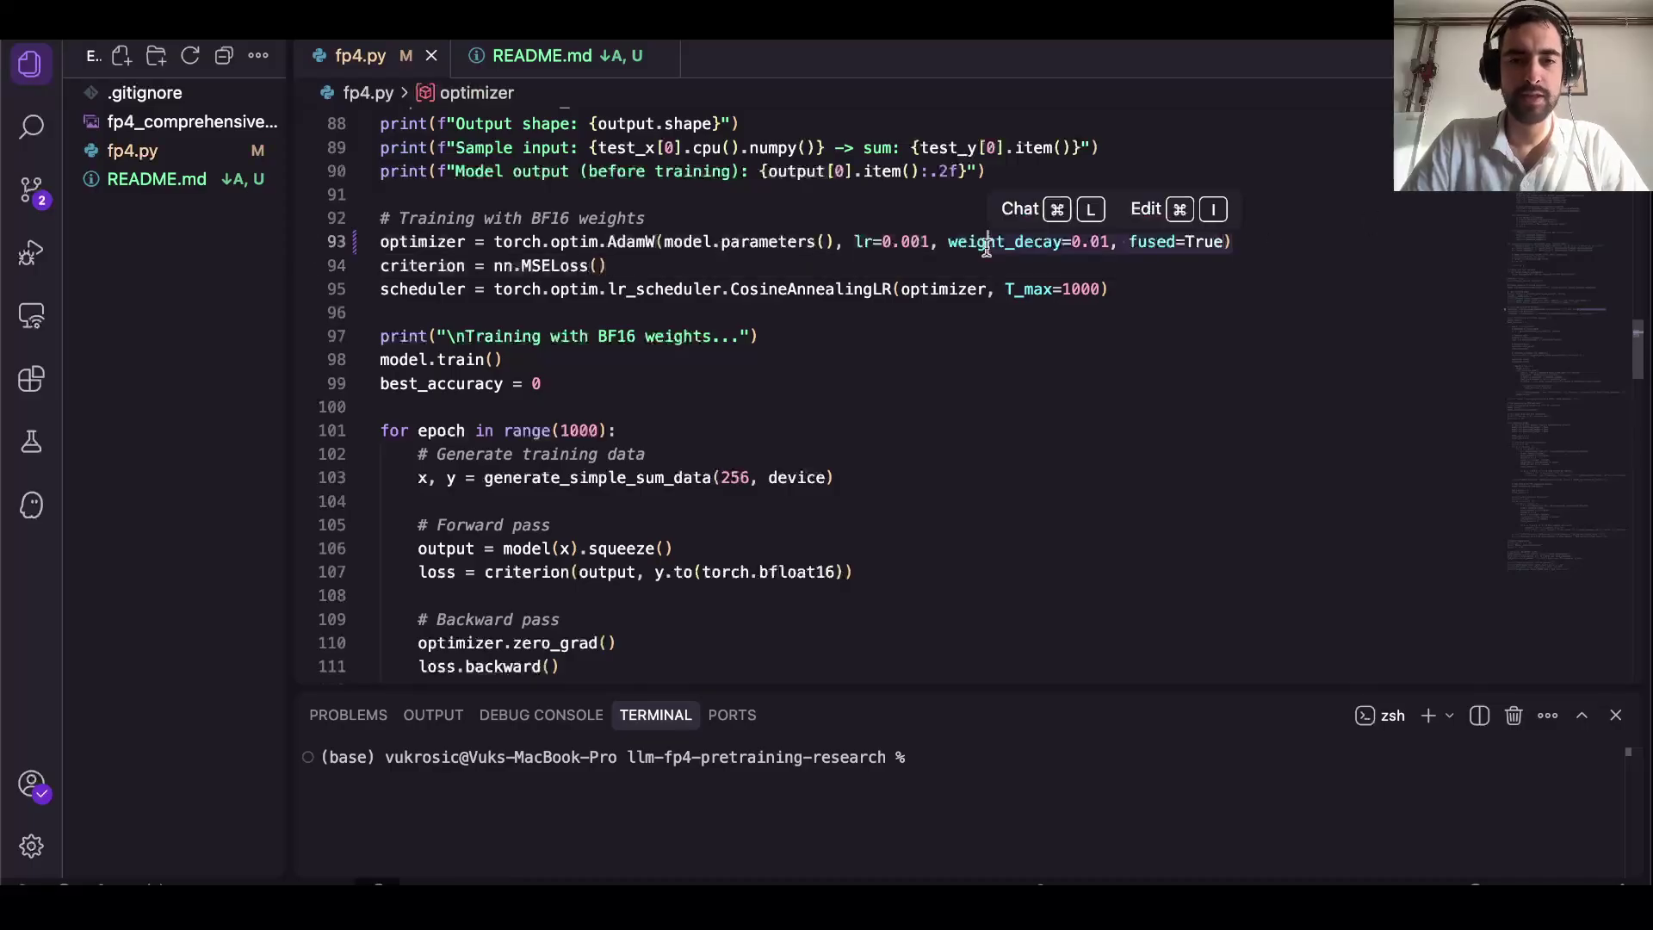
left_click(926, 265)
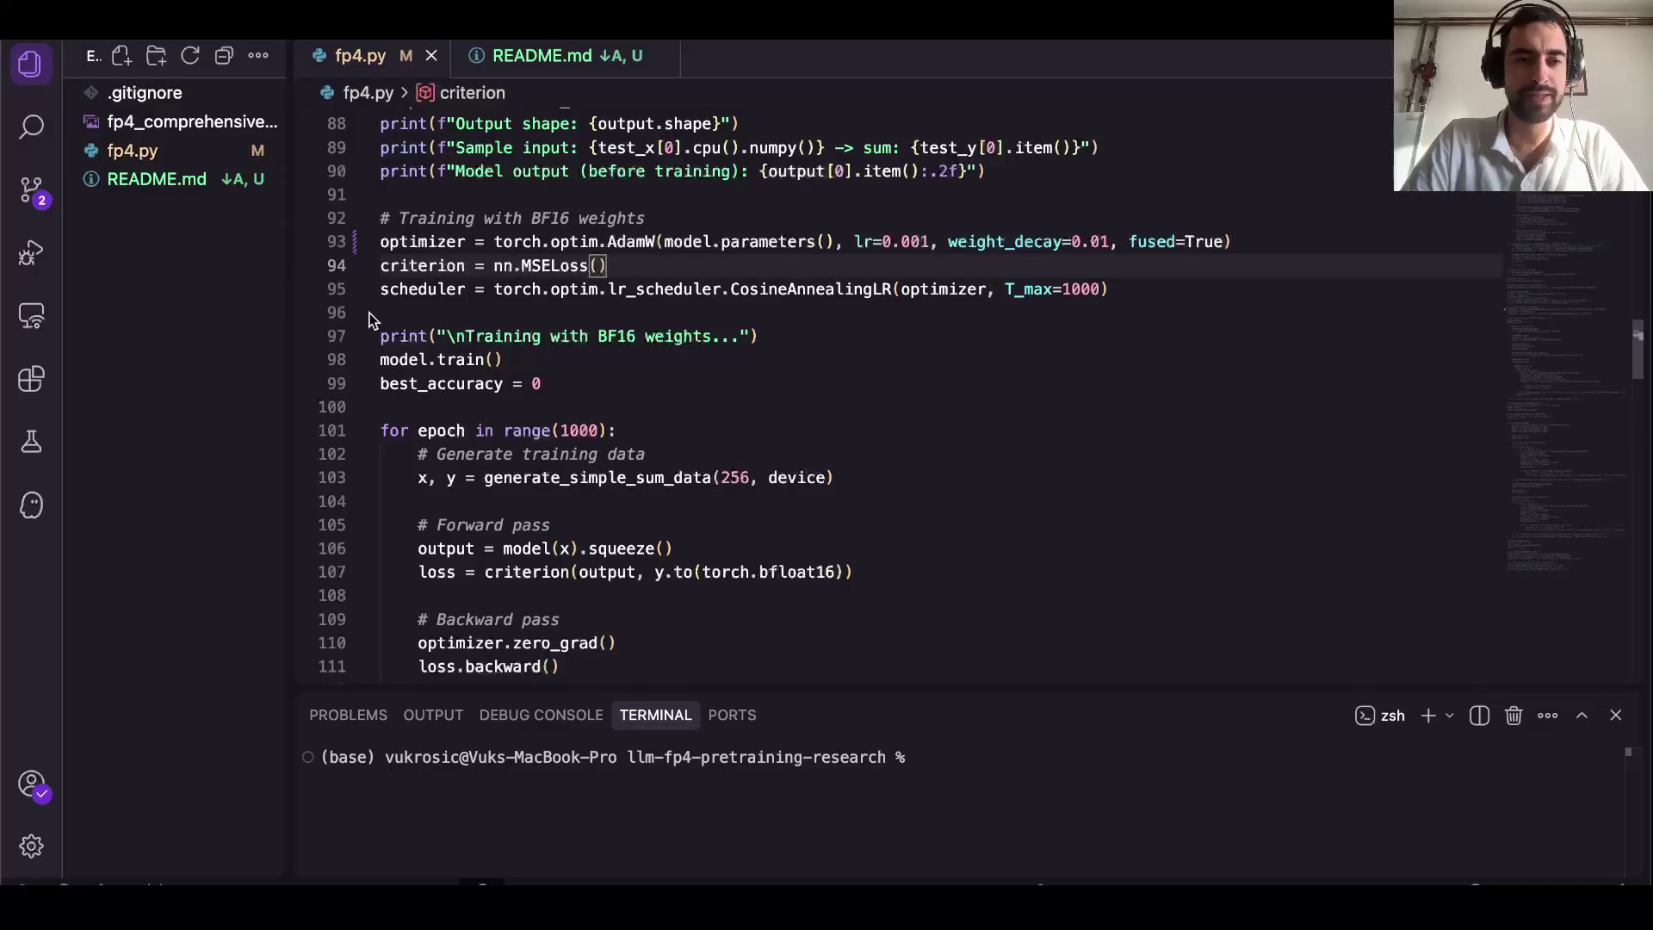
scroll(775, 310, "down", 2)
left_click(592, 303)
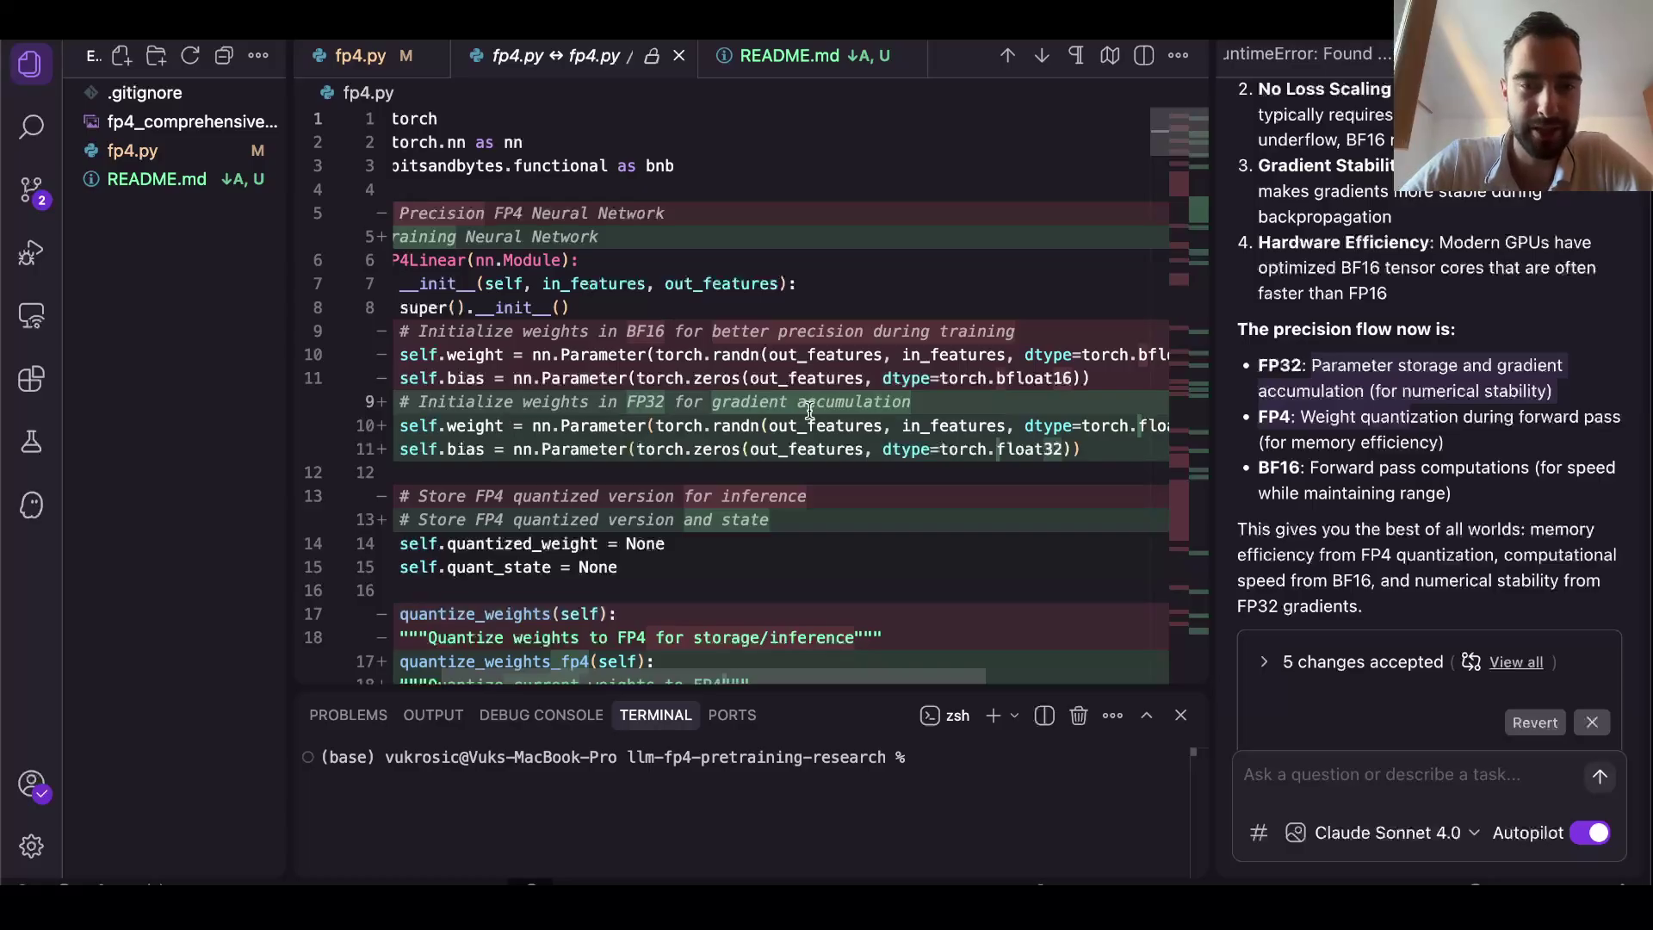
- Examine the fp4.py diffs from the Kiro chat, comparing the weight initialization lines and the FP4 weight storage code
scroll(755, 420, "right", 5)
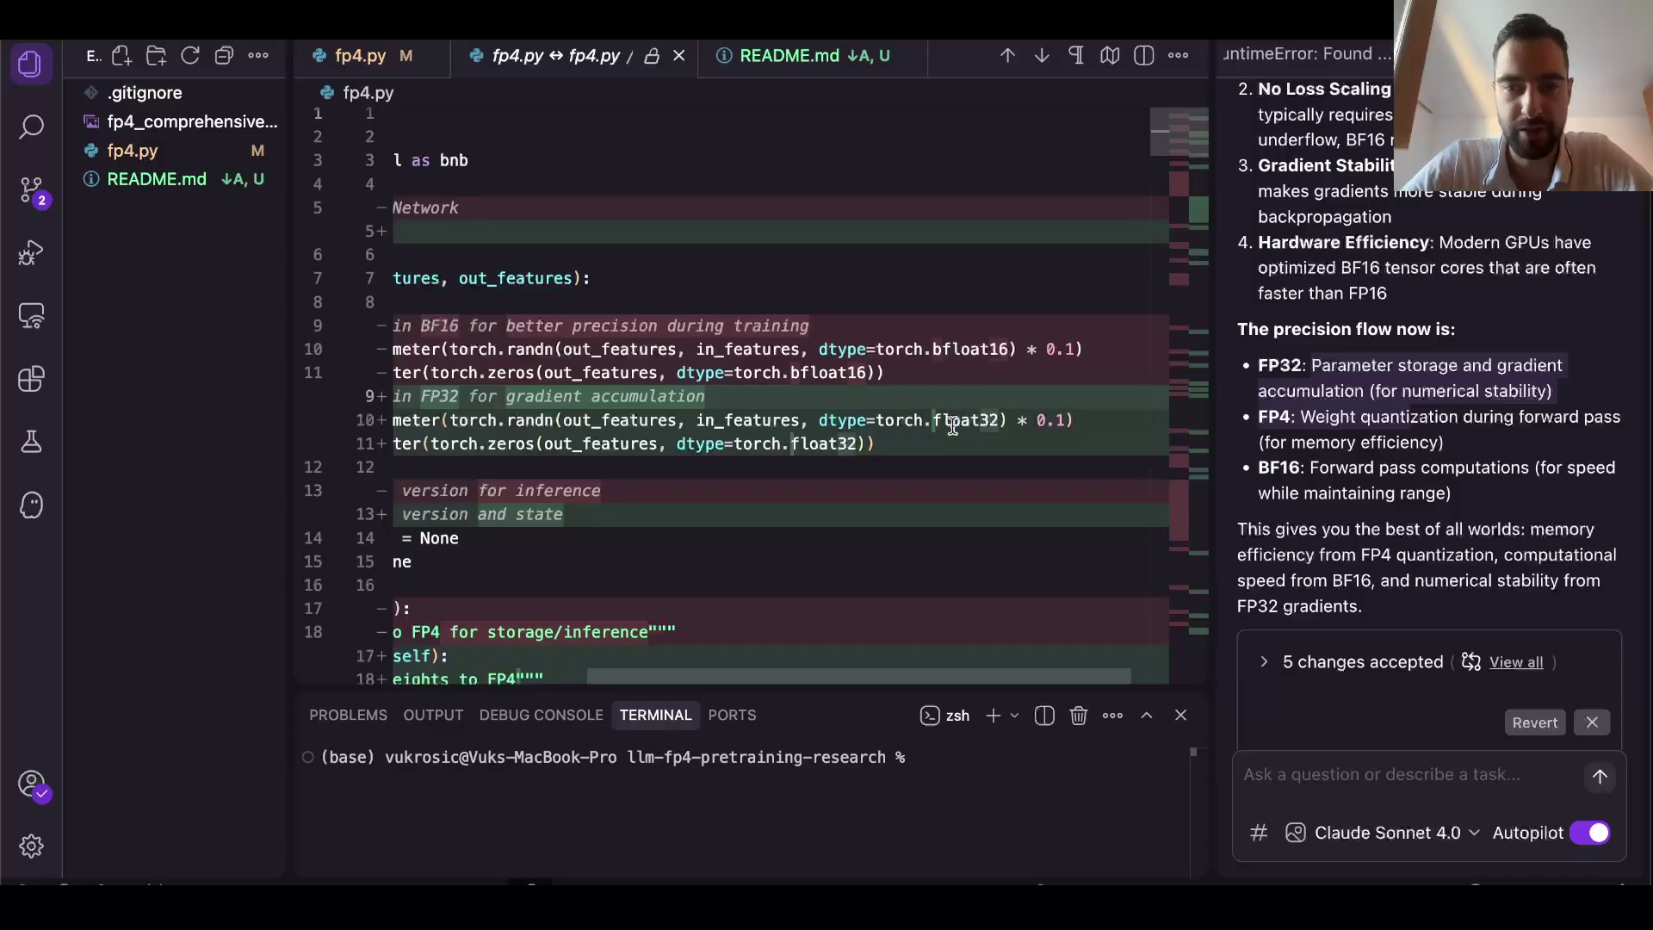
scroll(952, 426, "left", 5)
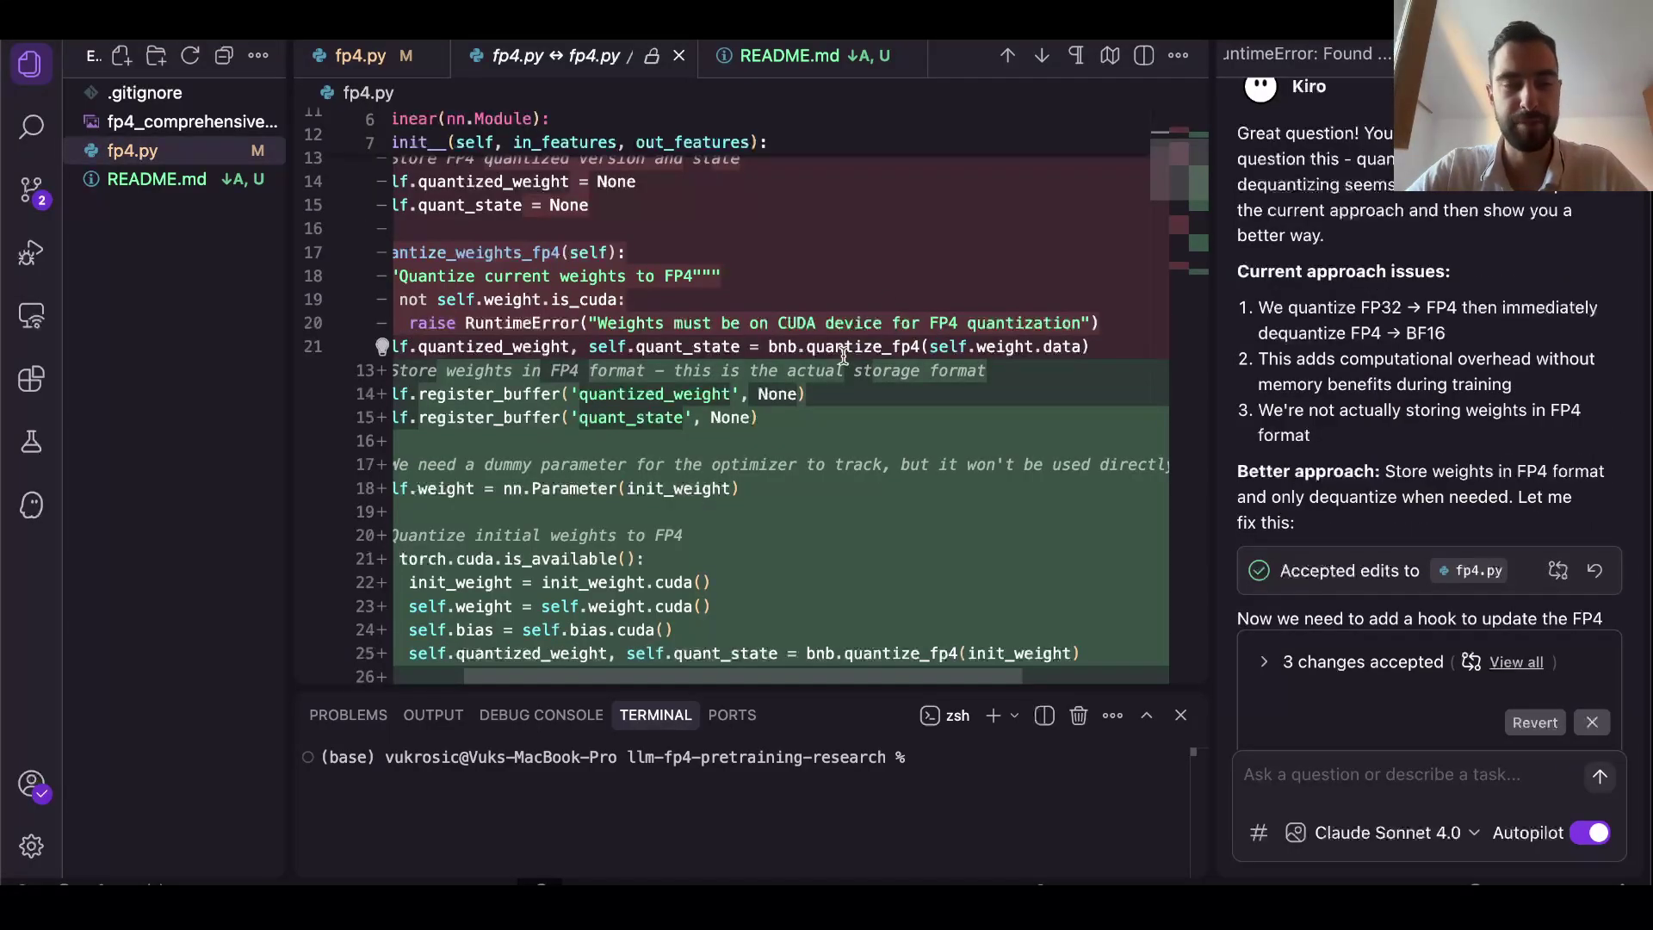
scroll(844, 358, "up", 4)
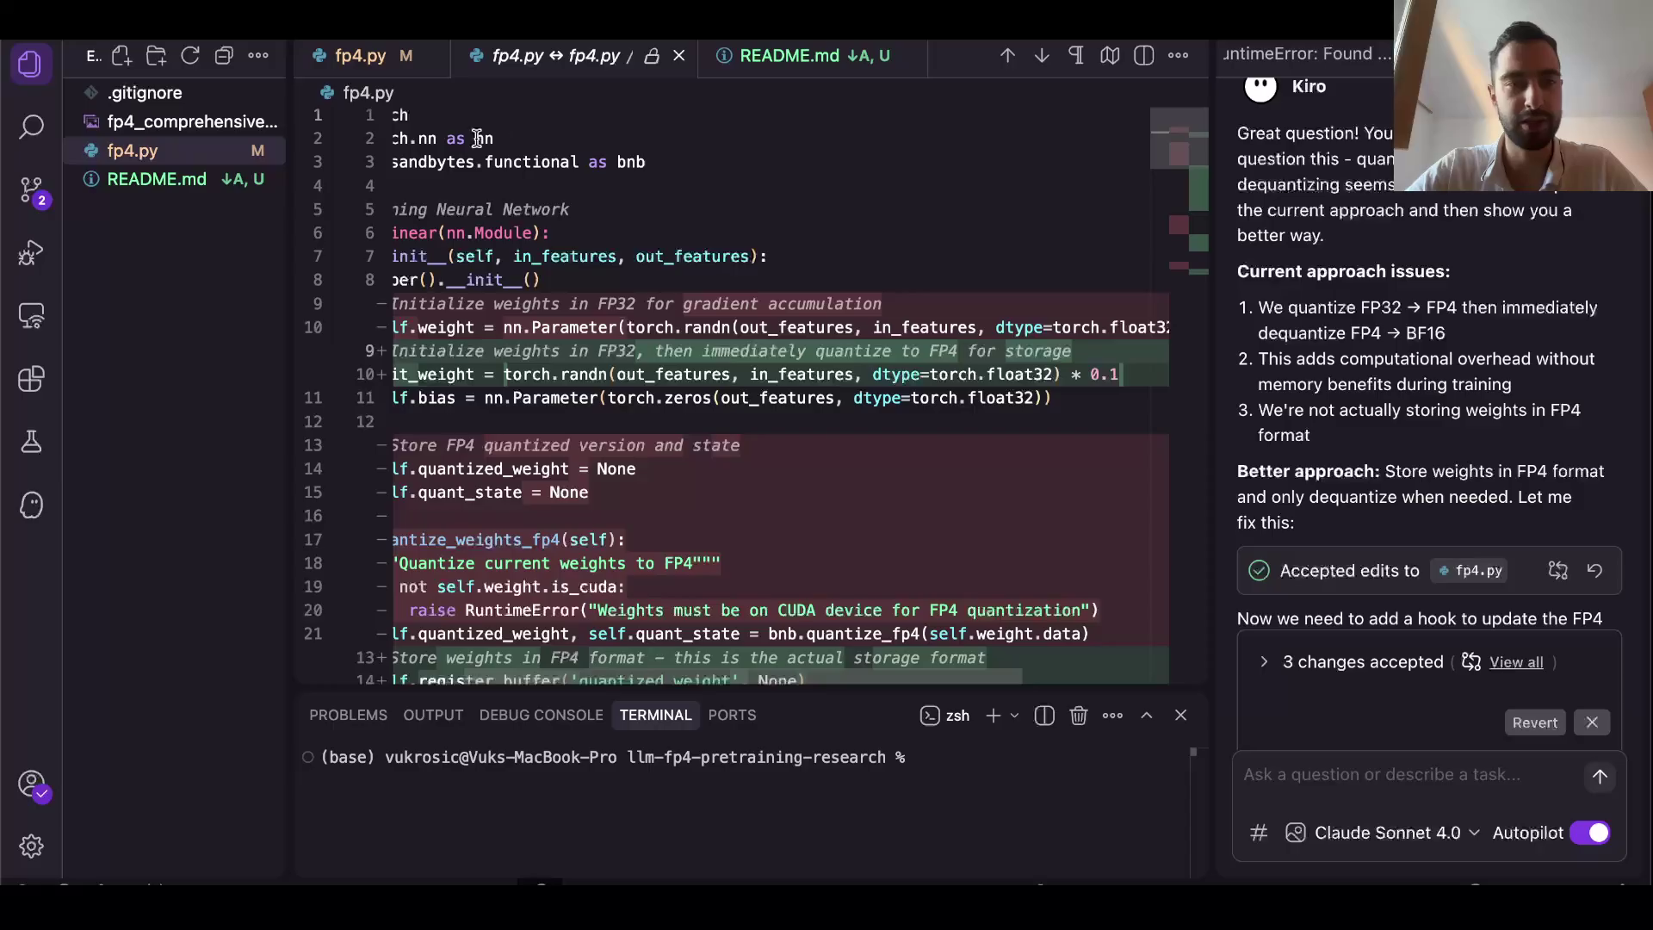
- Return to fp4.py and examine the update_all_fp4_weights method and the generate_simple_sum_data function
left_click(373, 74)
scroll(859, 435, "down", 10)
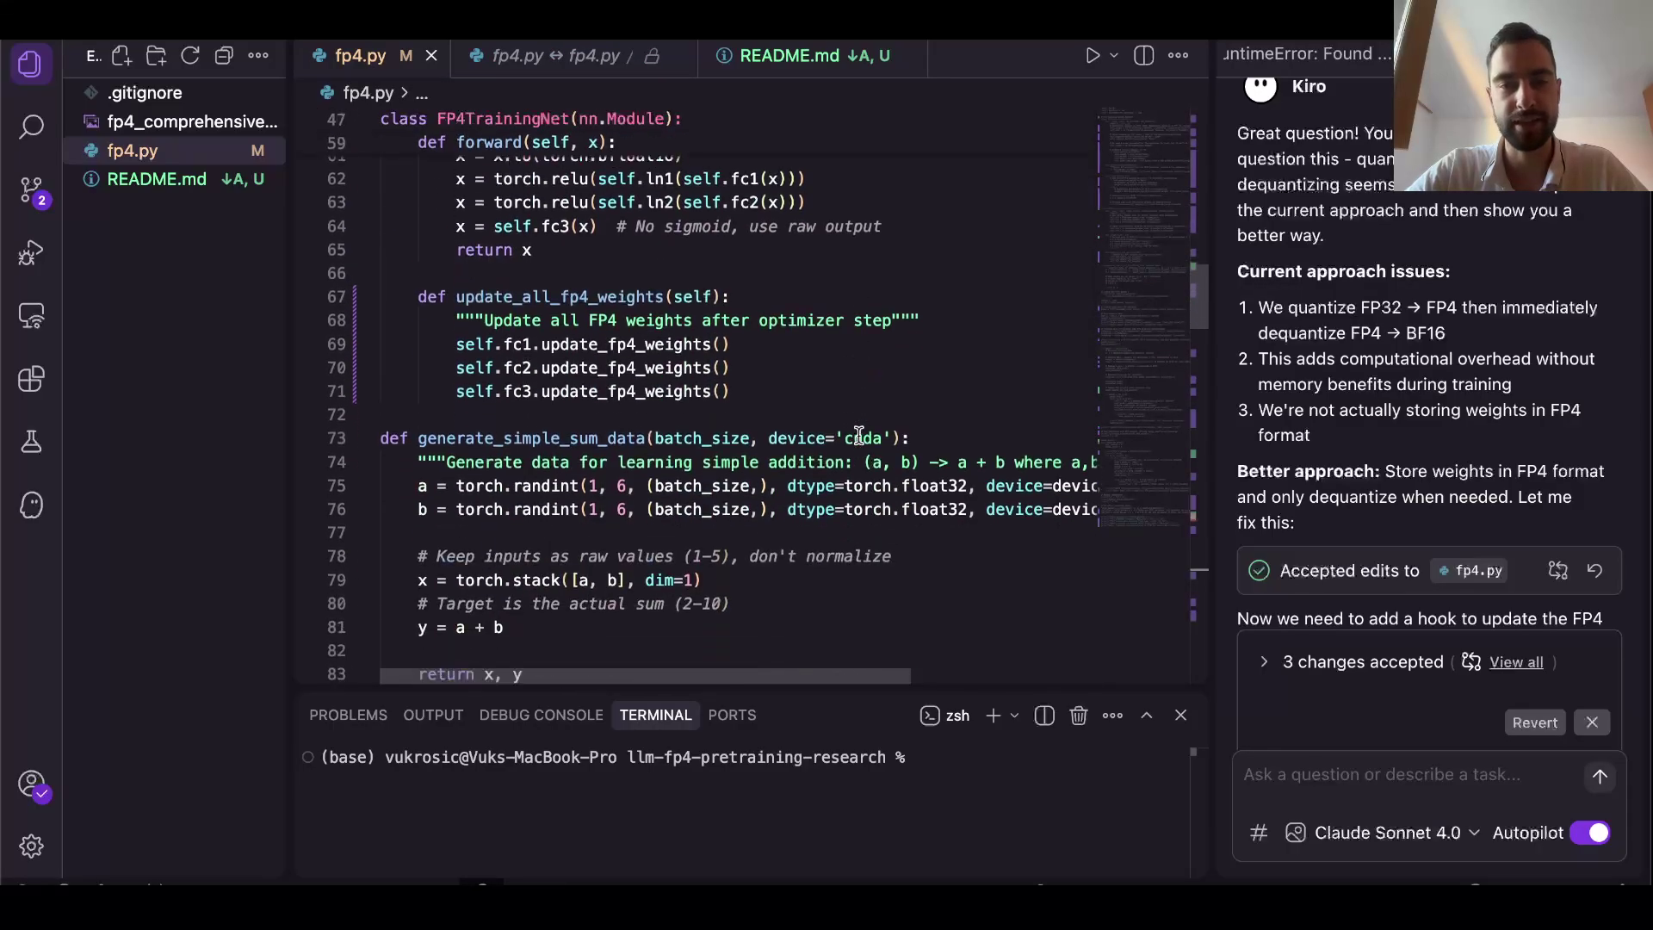
scroll(859, 435, "down", 1)
left_click(870, 549)
- Switch to the ChatGPT conversation in the browser and examine the MXFP4 bit allocation, highlighting the sign, exponent and mantissa bits
key("super+Tab")
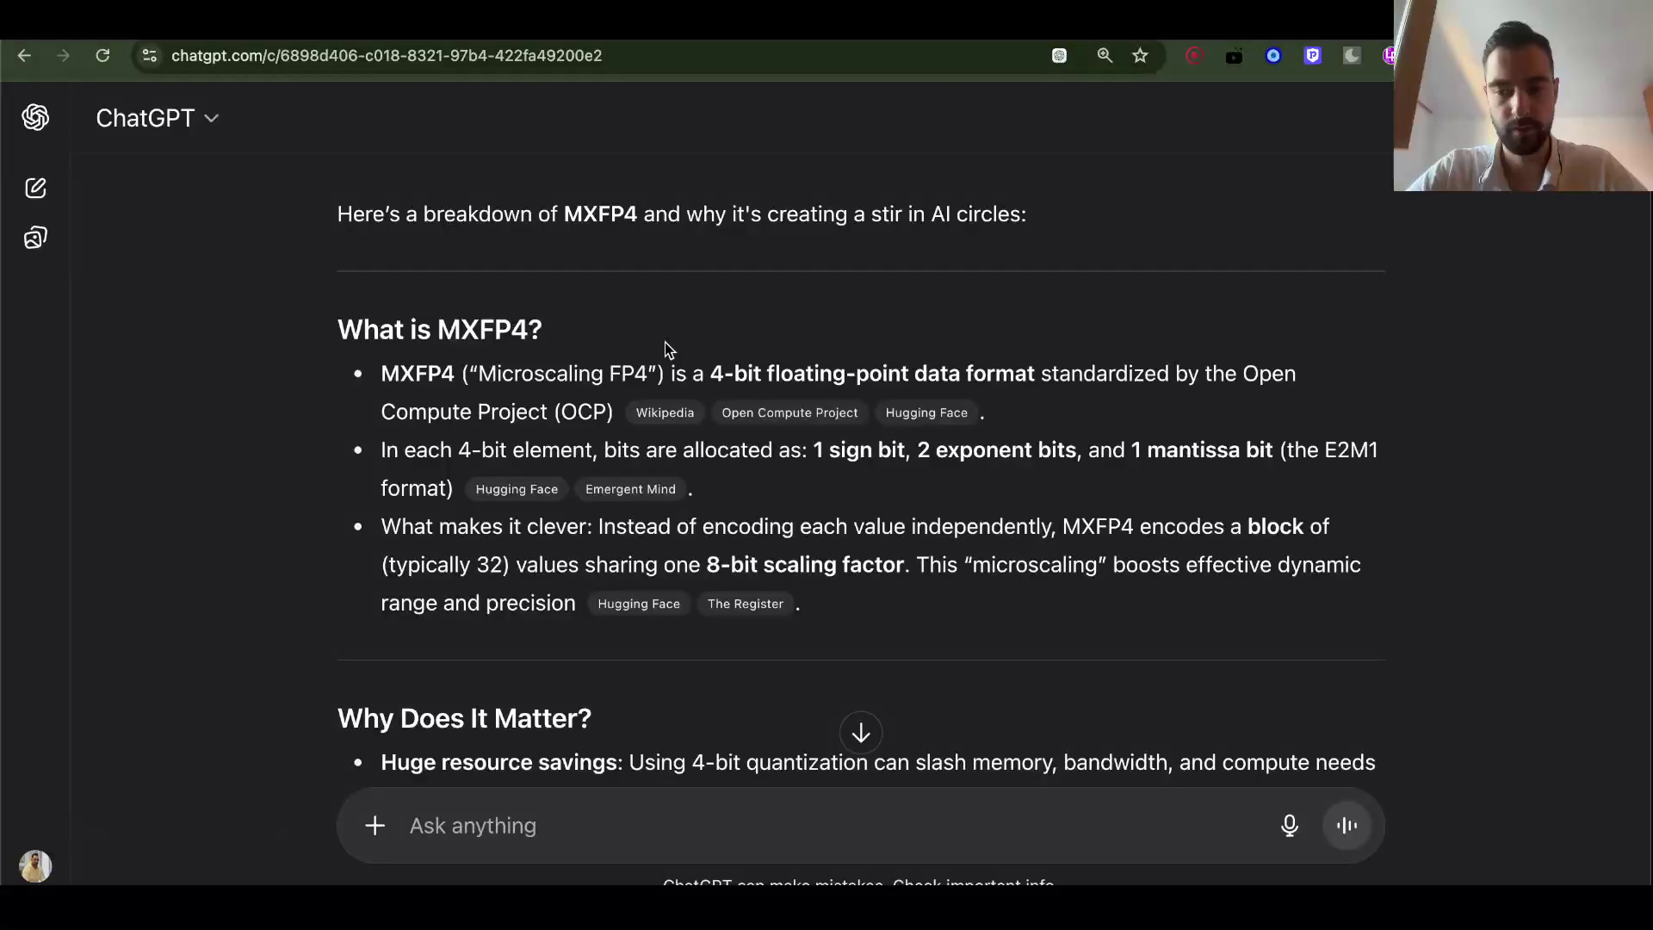
scroll(670, 349, "up", 2)
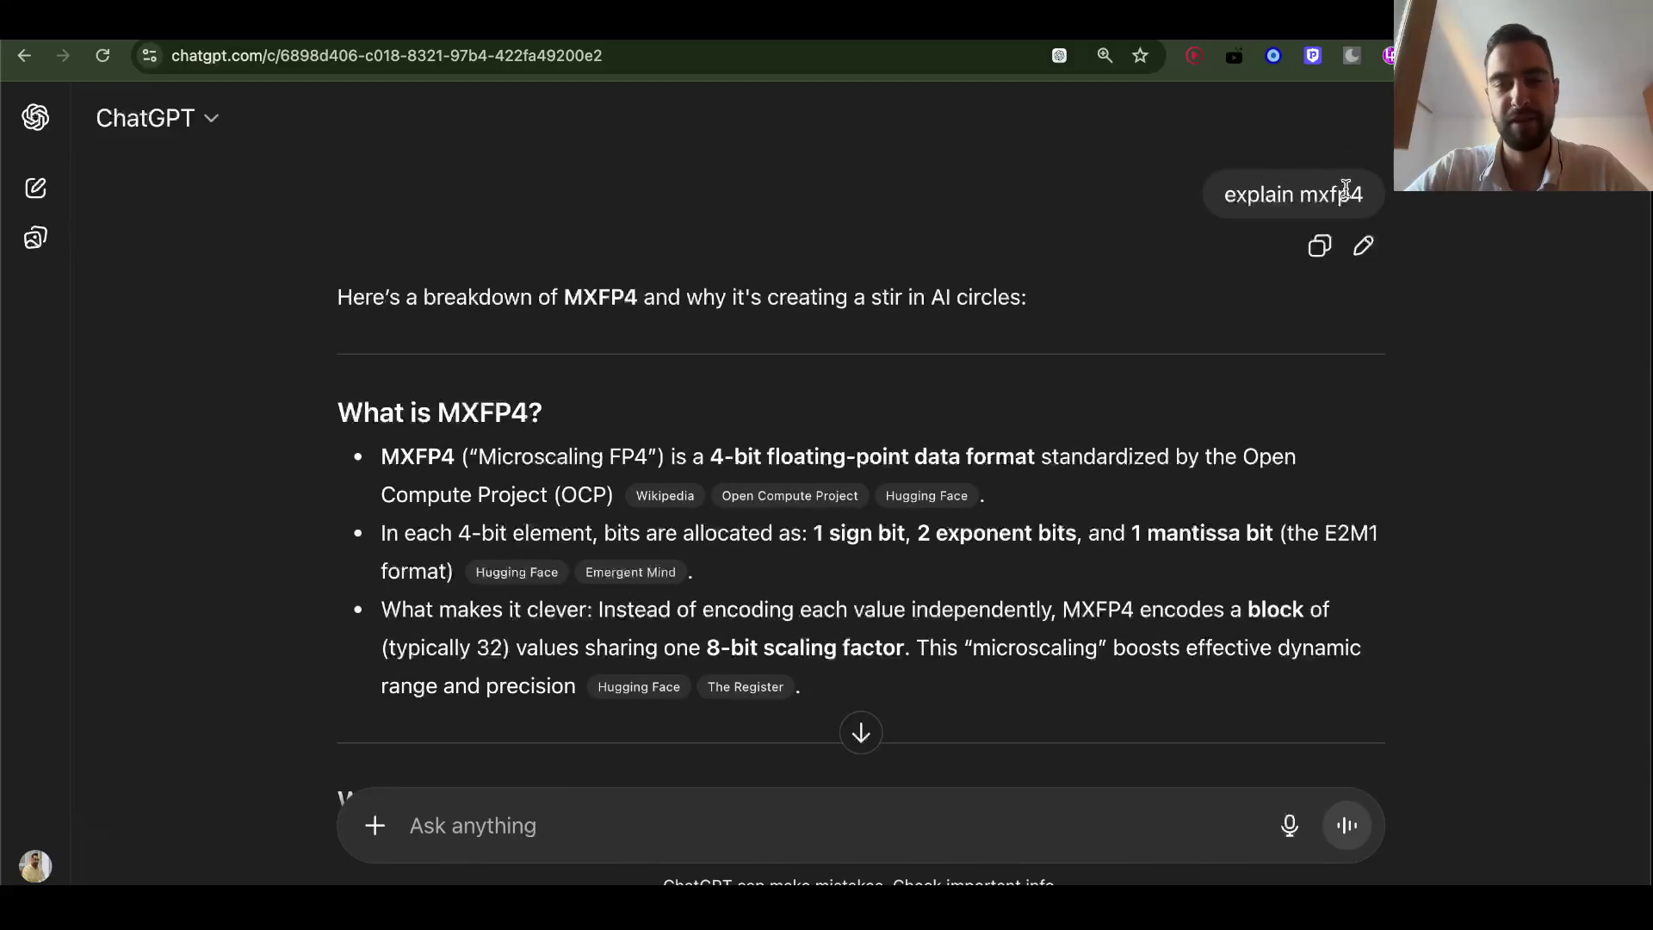
mouse_move(654, 573)
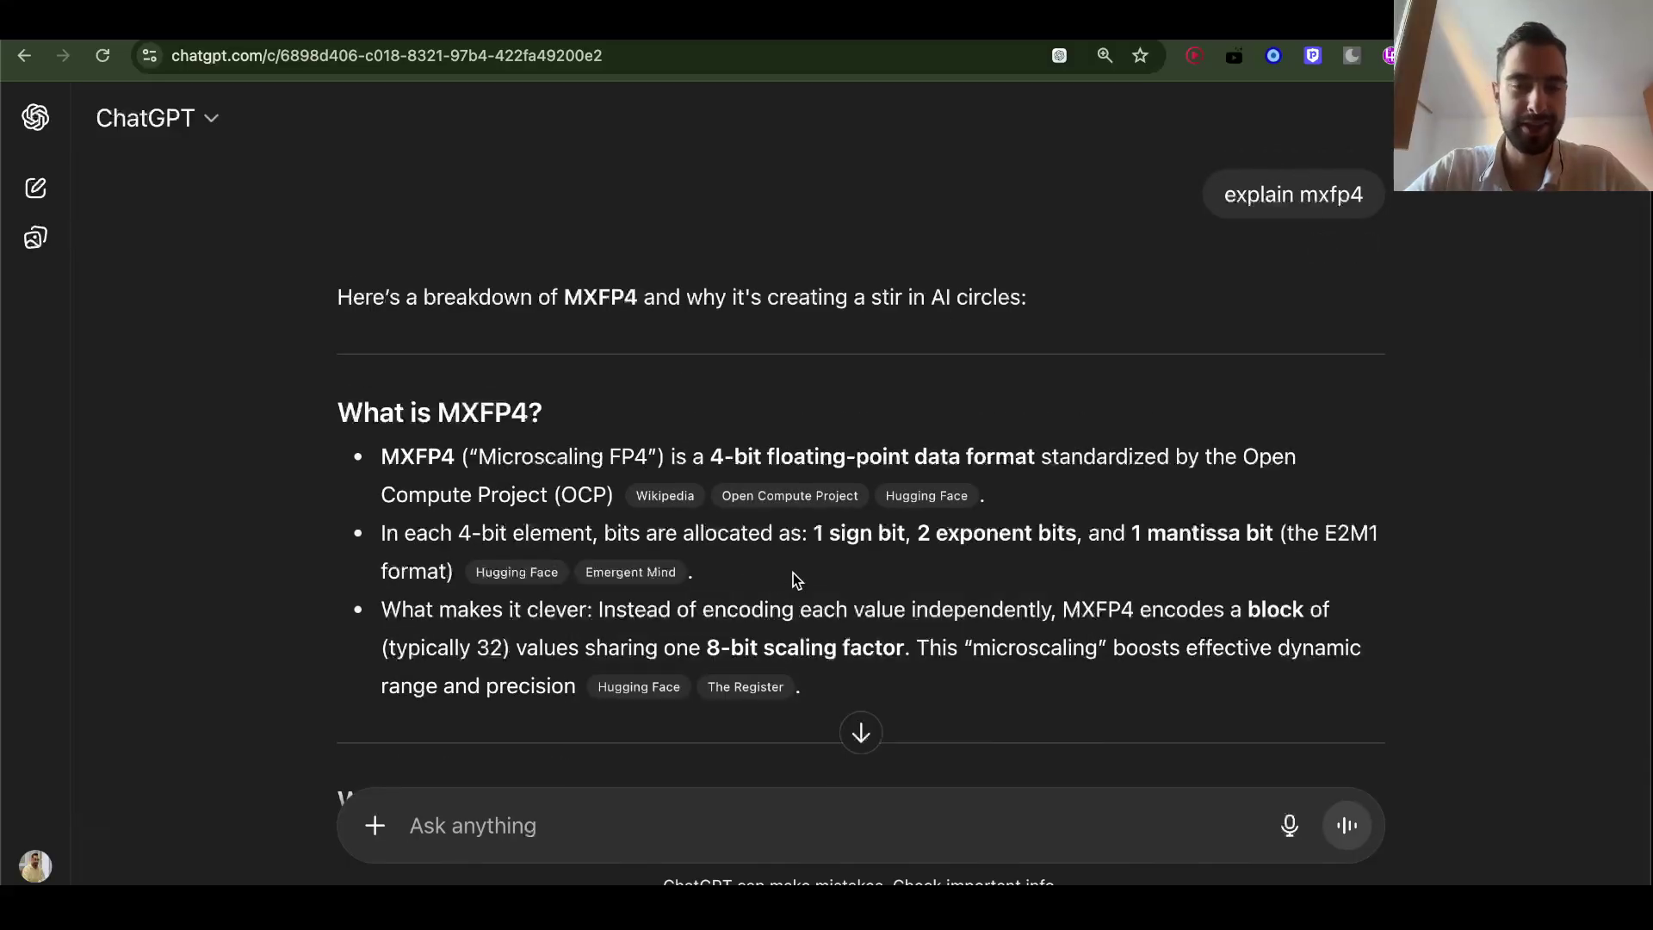
scroll(793, 572, "down", 1)
left_click_drag(813, 485, 986, 486)
left_click_drag(1149, 486, 1217, 487)
scroll(1214, 487, "down", 1)
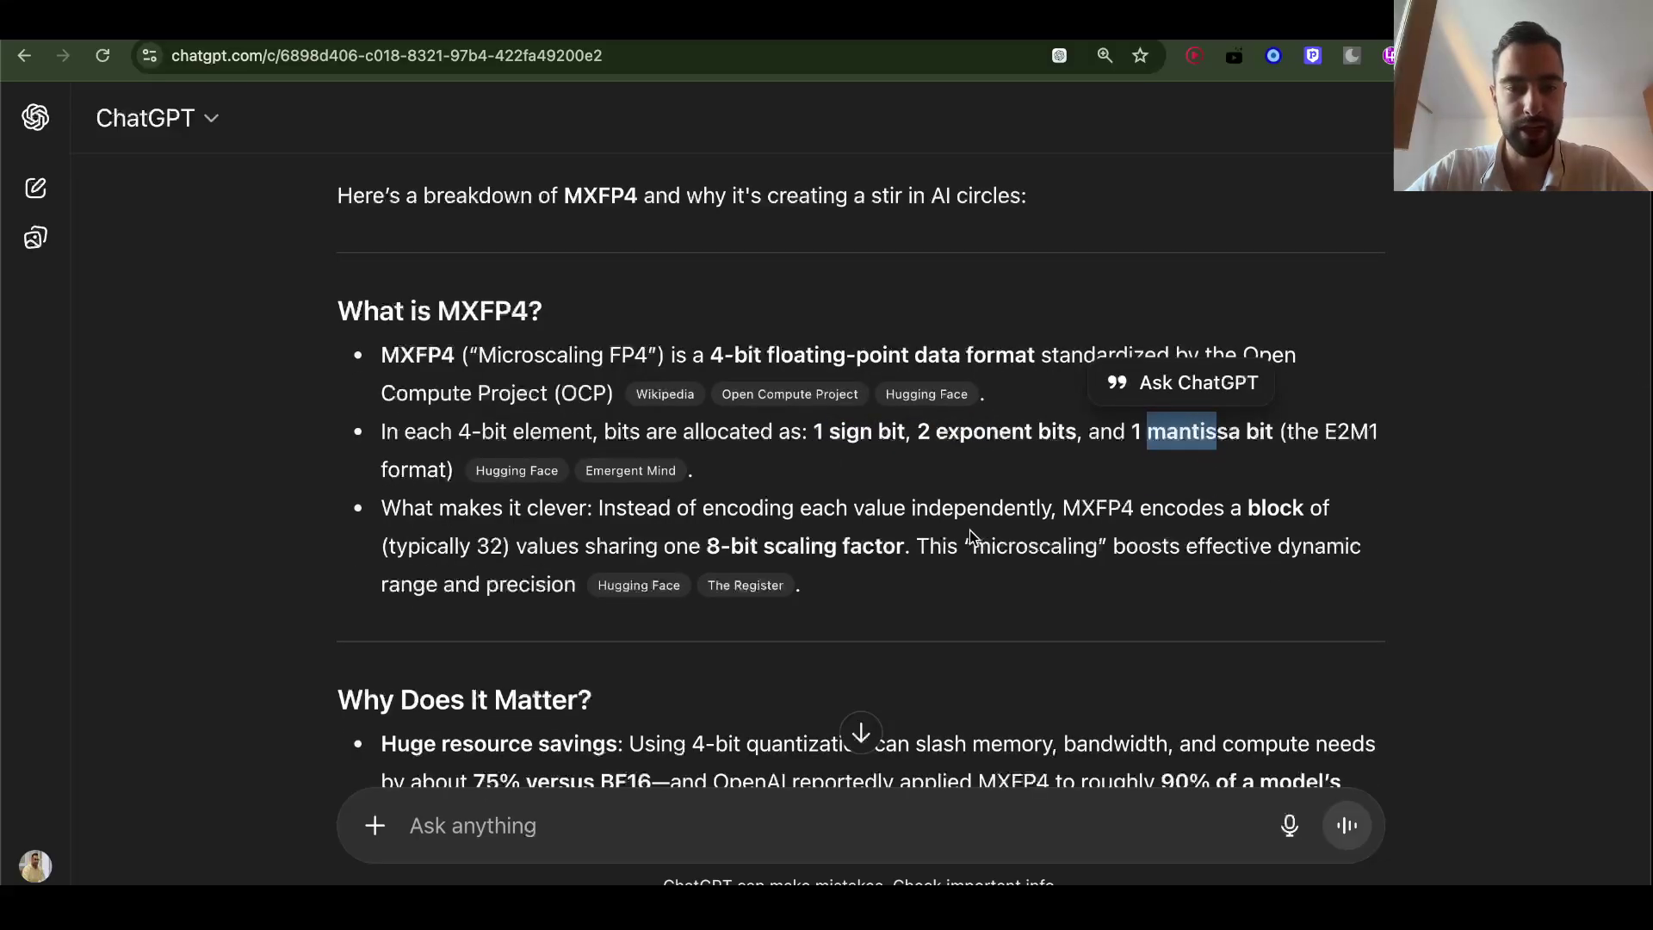
- Examine the MXFP4 block encoding explanation, highlighting the block of typically 32 values and the shared 8-bit scaling factor
left_click_drag(700, 509, 1042, 510)
left_click(1099, 510)
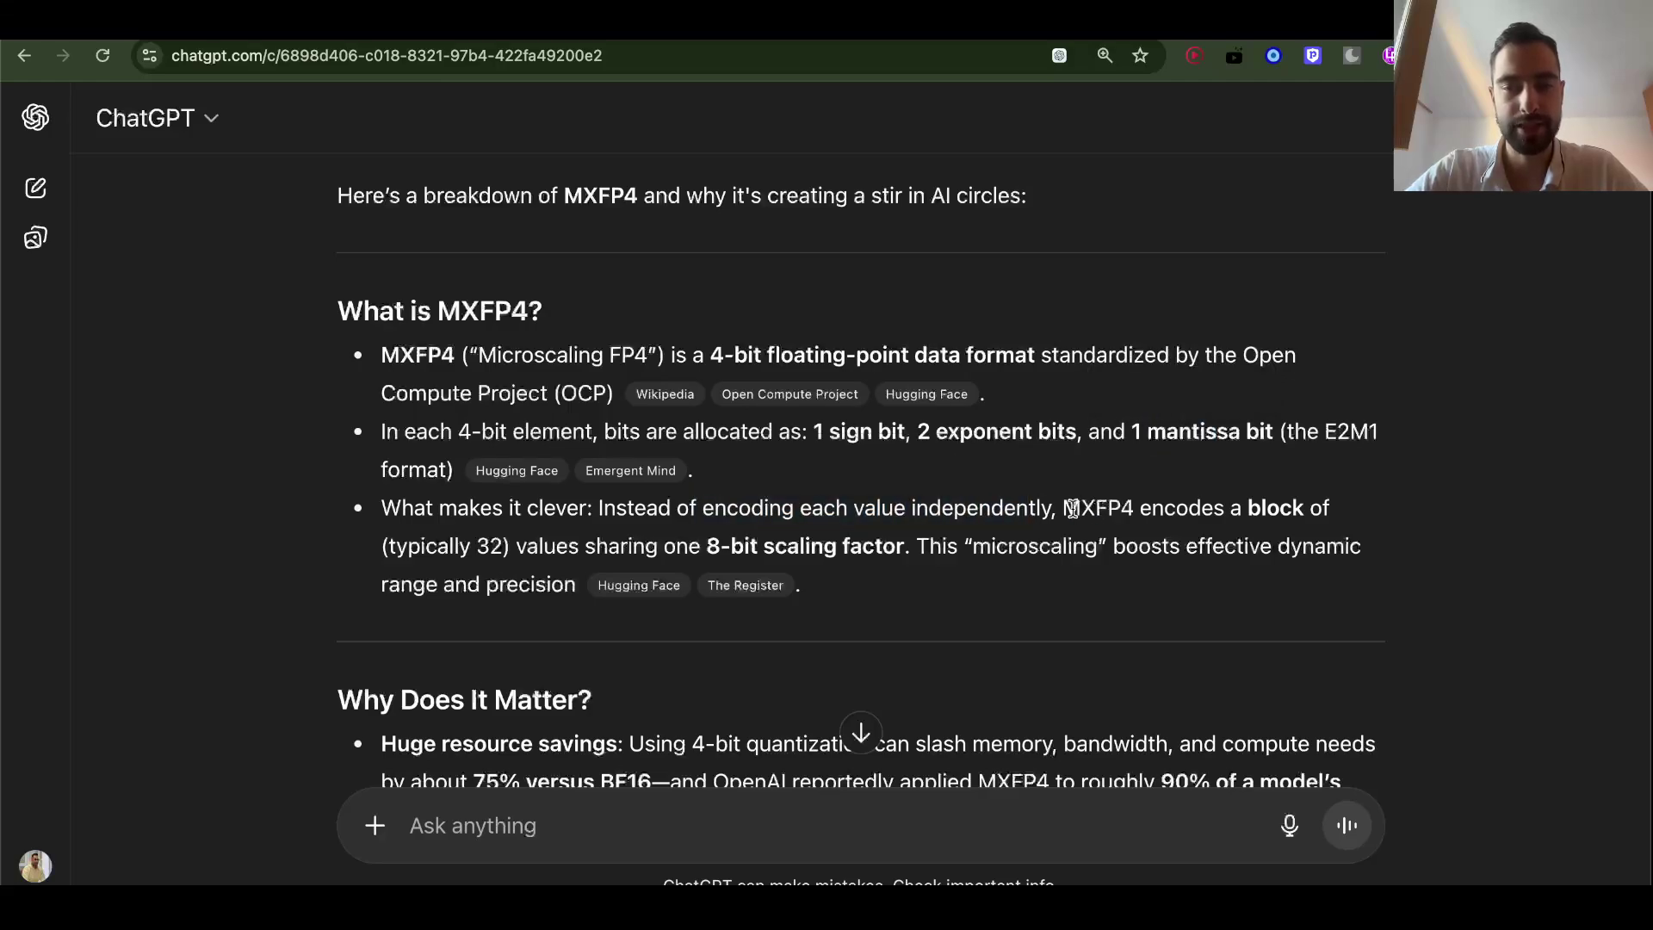
left_click_drag(504, 547, 419, 548)
left_click(530, 548)
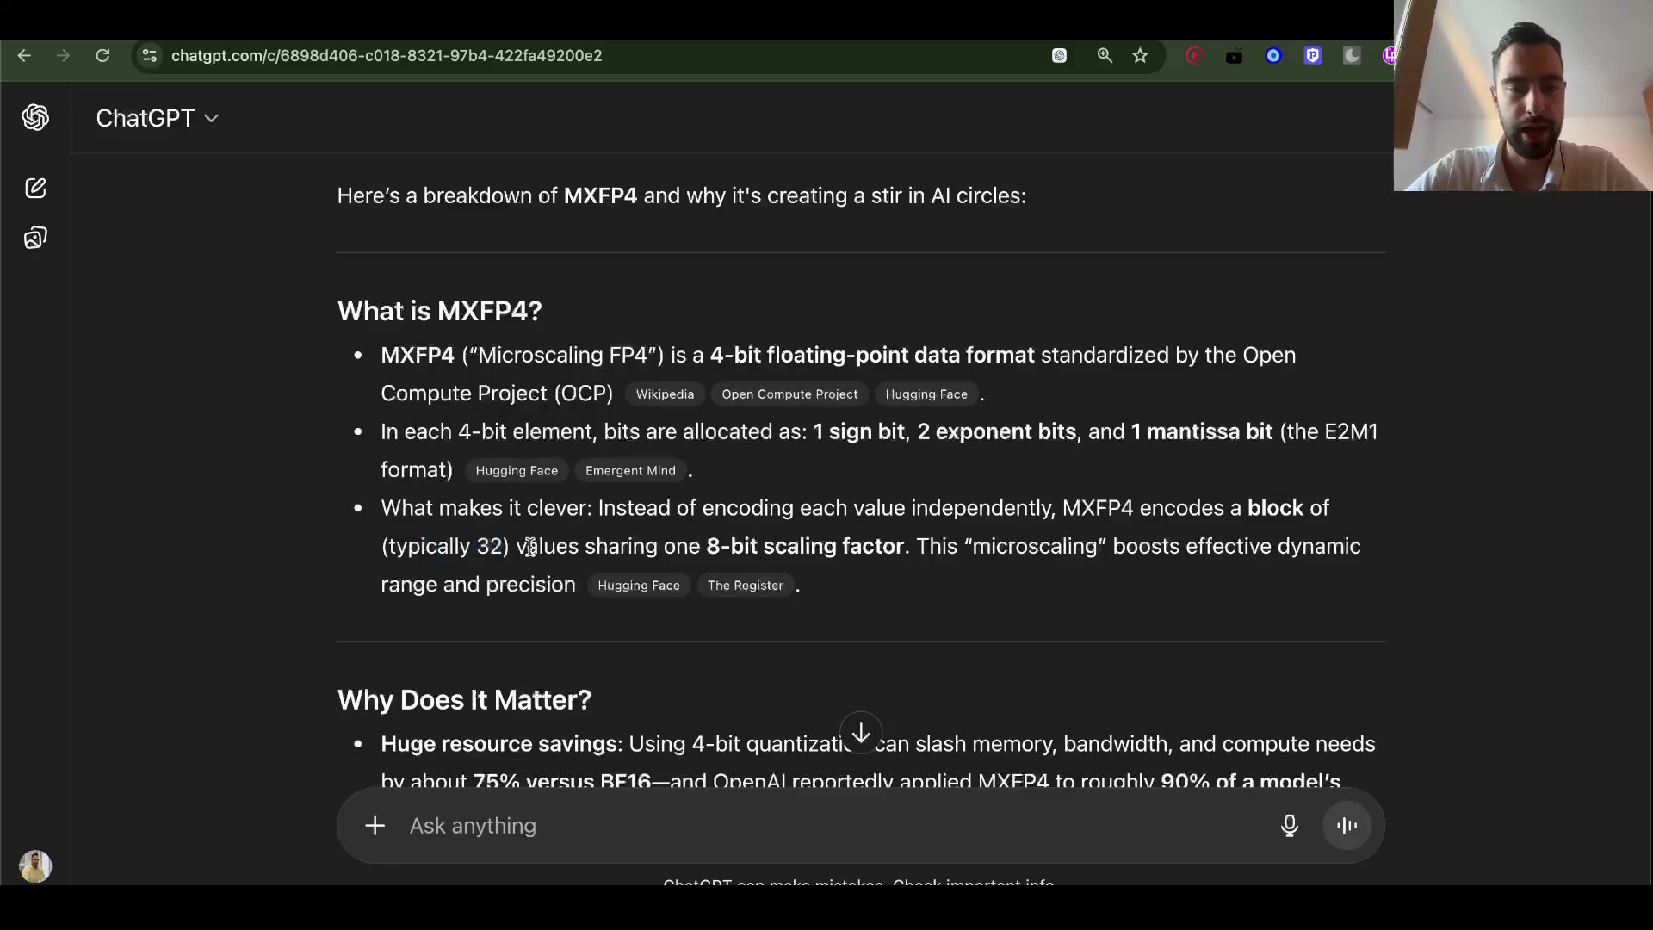
left_click_drag(530, 548, 911, 532)
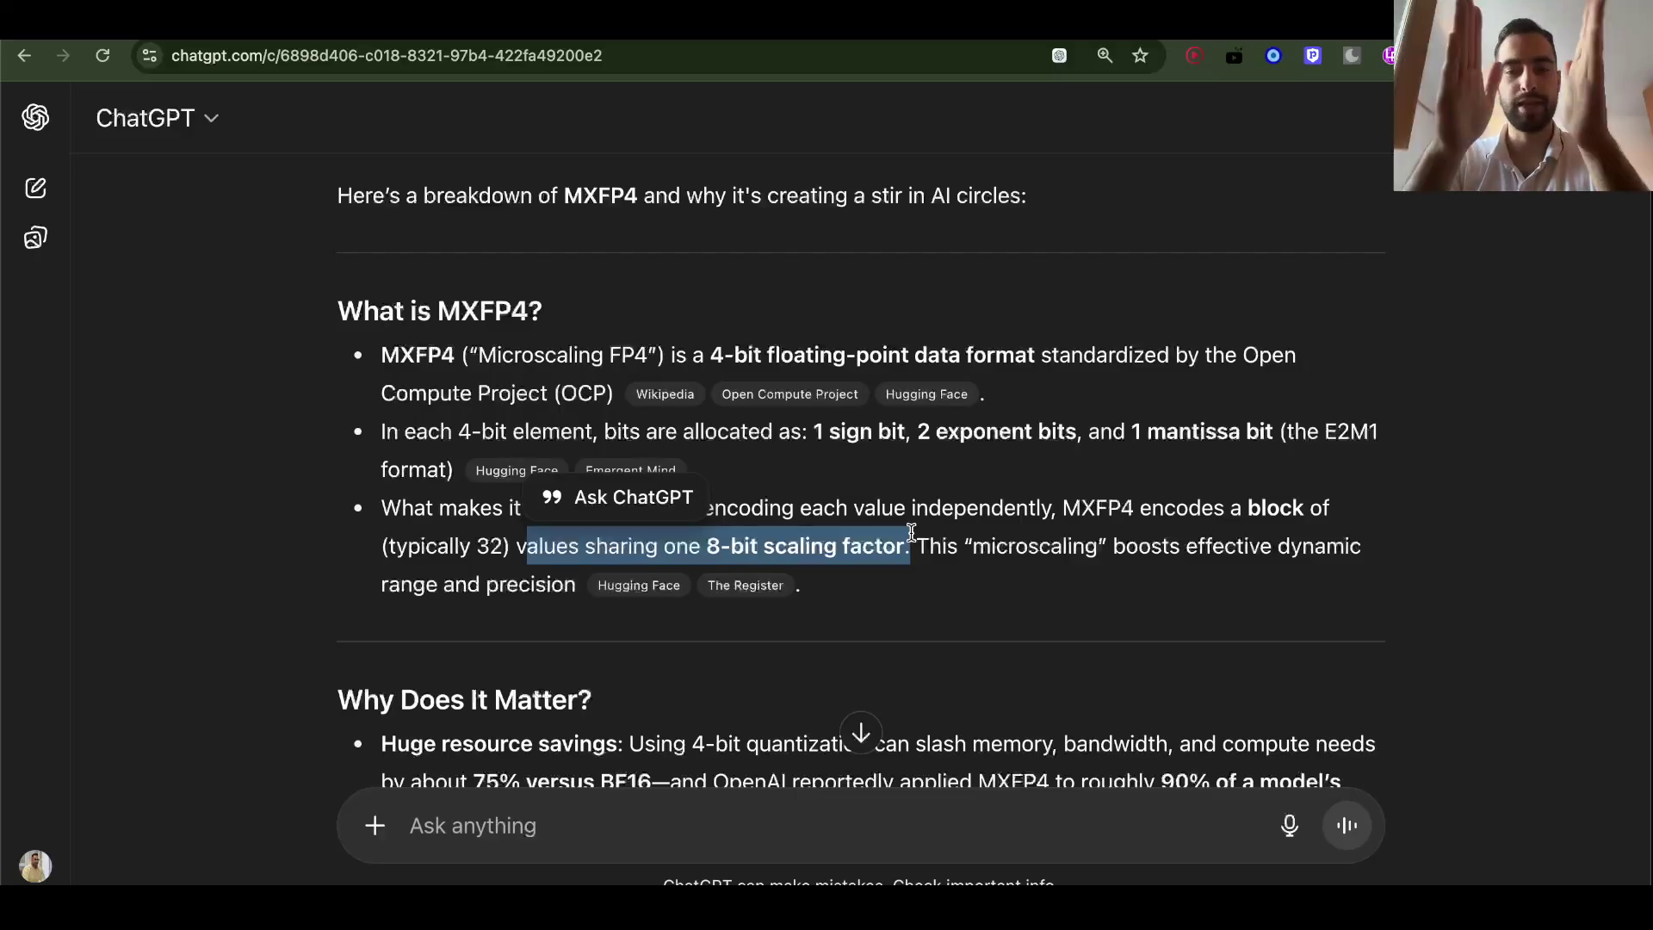
left_click(954, 549)
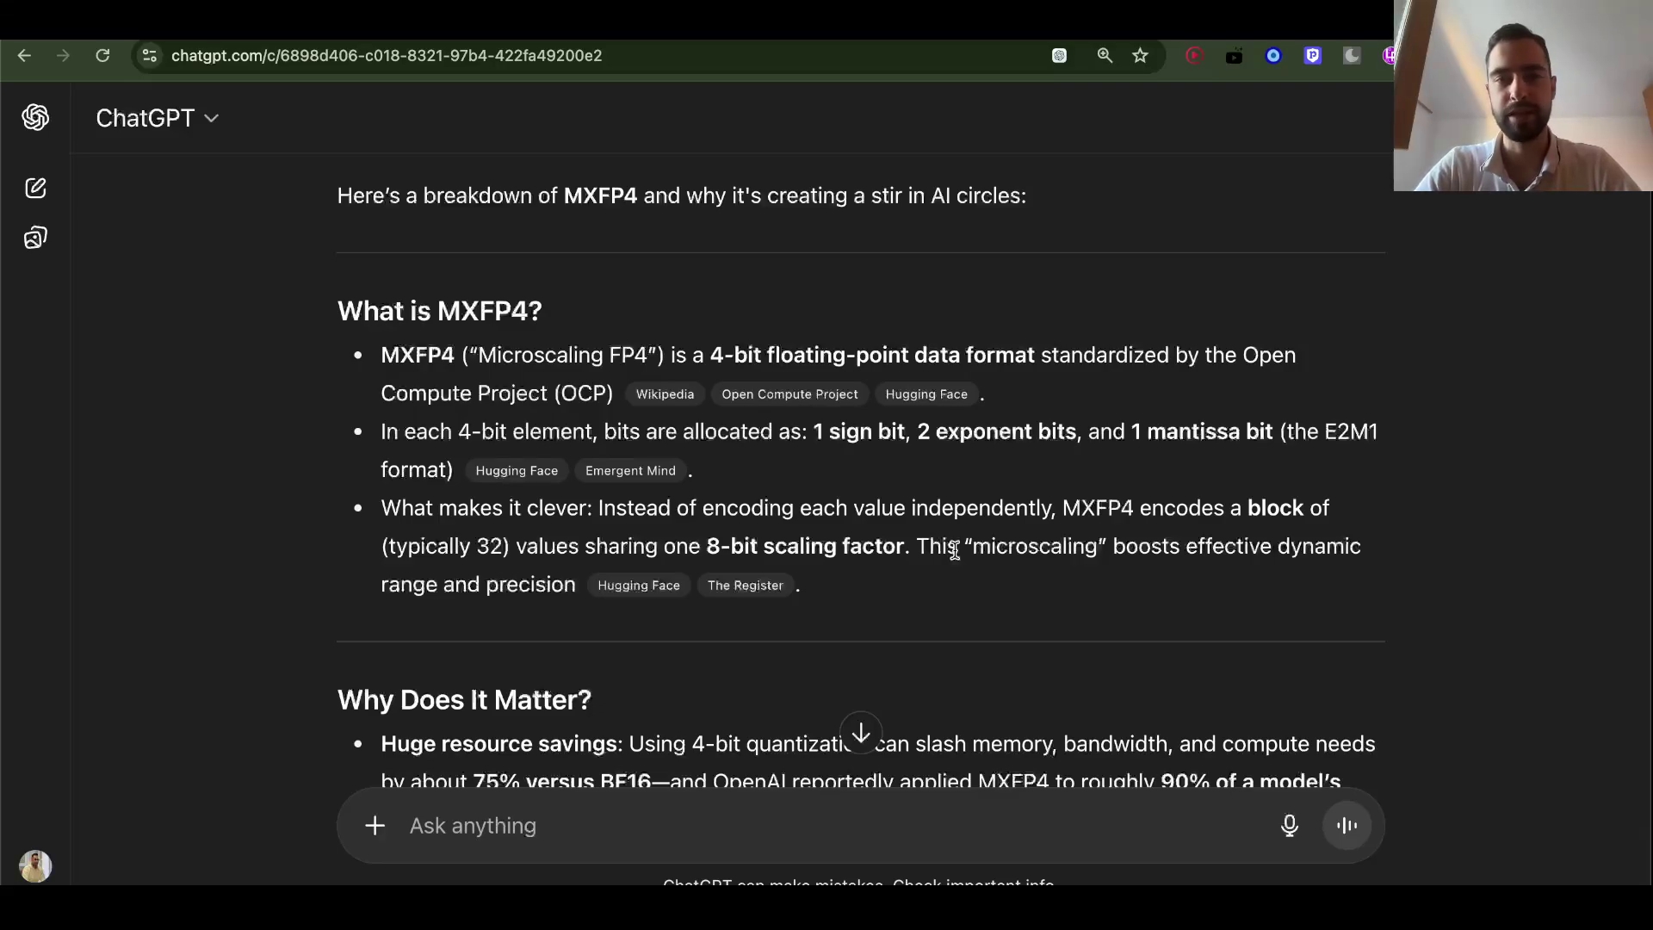
- Examine the "Why Does It Matter?" section, highlighting the text on applying MXFP4 to a model's weights
scroll(954, 551, "down", 4)
type("§")
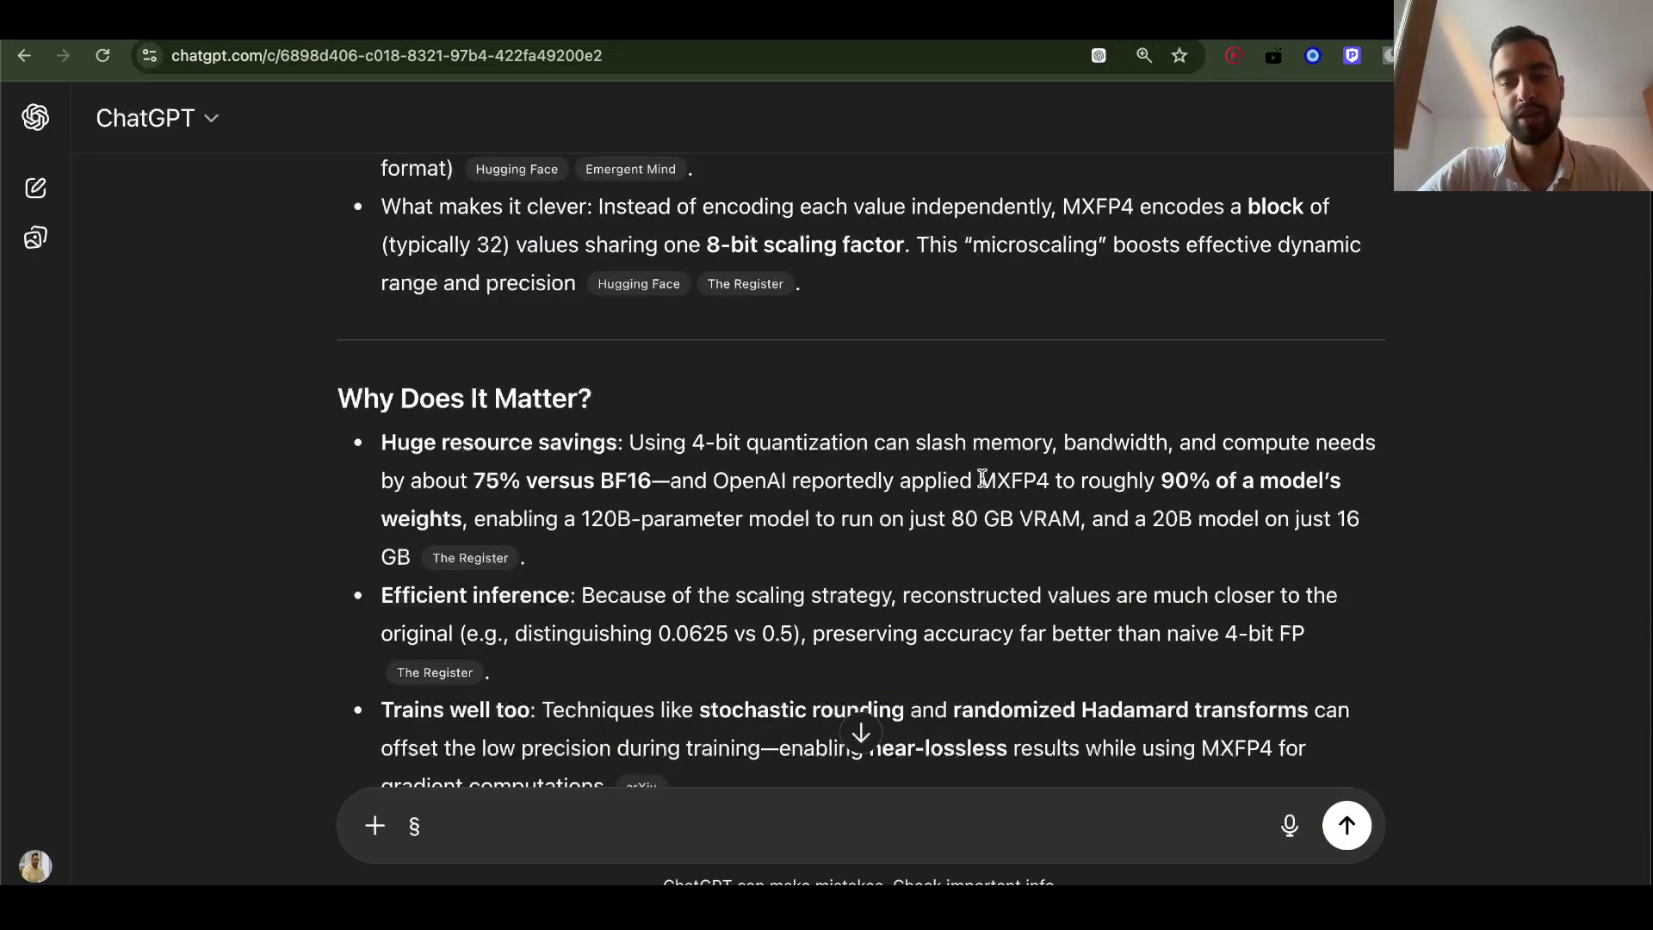
left_click_drag(981, 479, 792, 521)
left_click(577, 526)
left_click(803, 520)
- Switch to the LMArena chat and examine the Trade-offs section, highlighting Nvidia's NVFP4 format and its smaller block sizes
key("ctrl+shift+Tab")
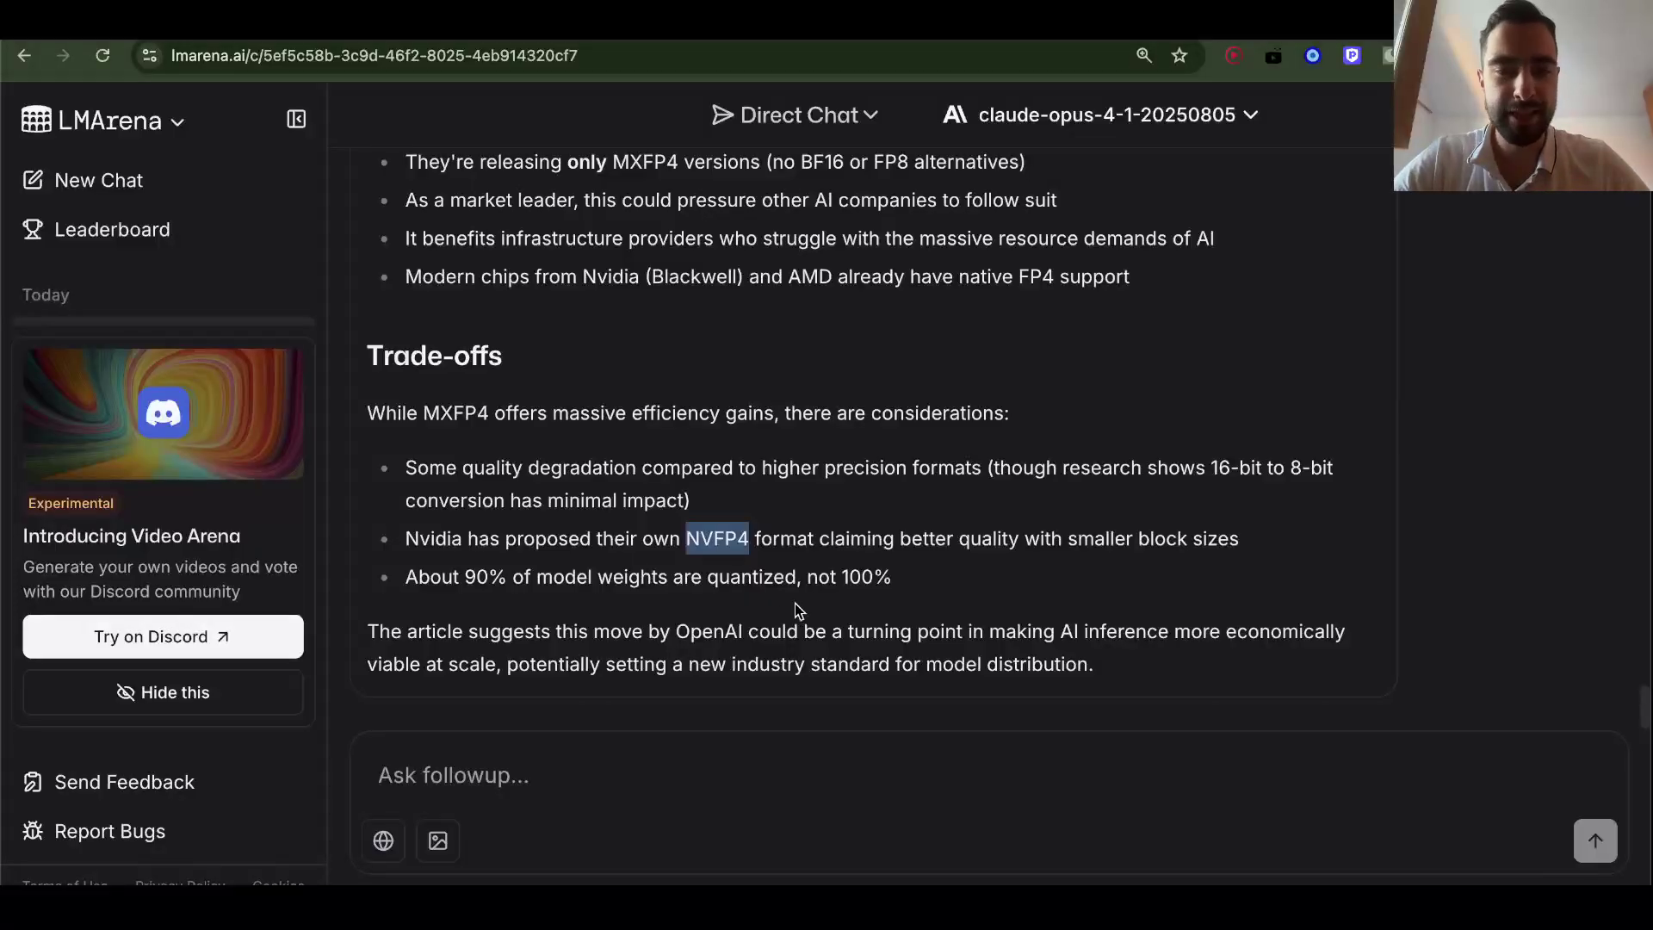
left_click(692, 542)
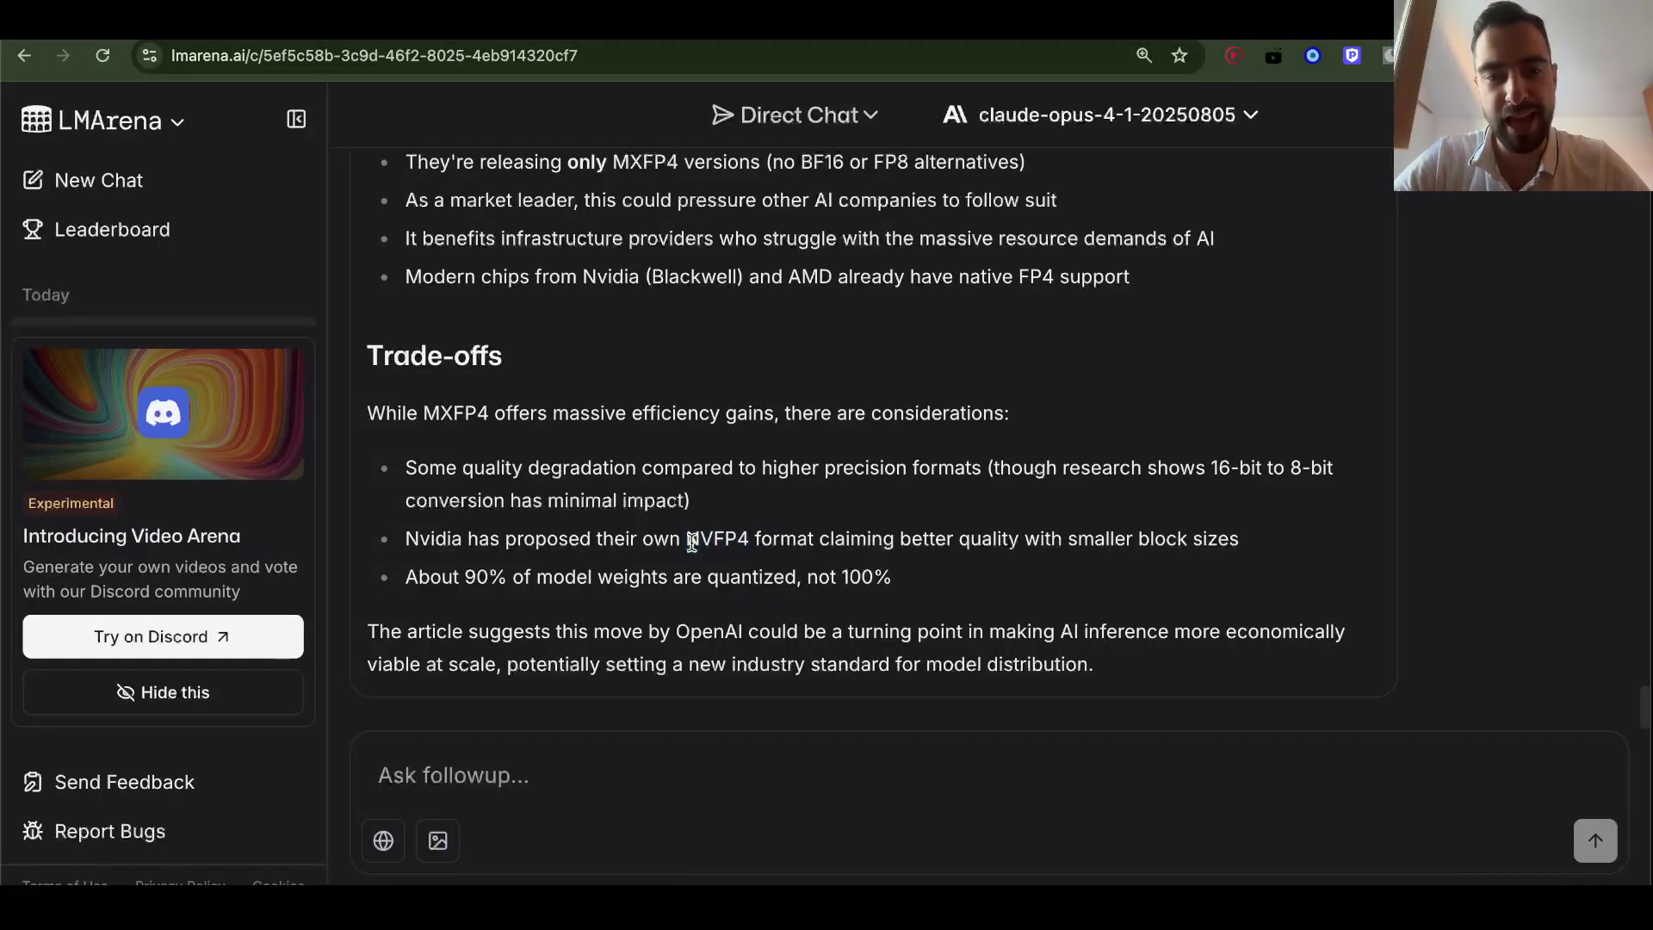
left_click_drag(506, 538, 1005, 538)
left_click(1005, 539)
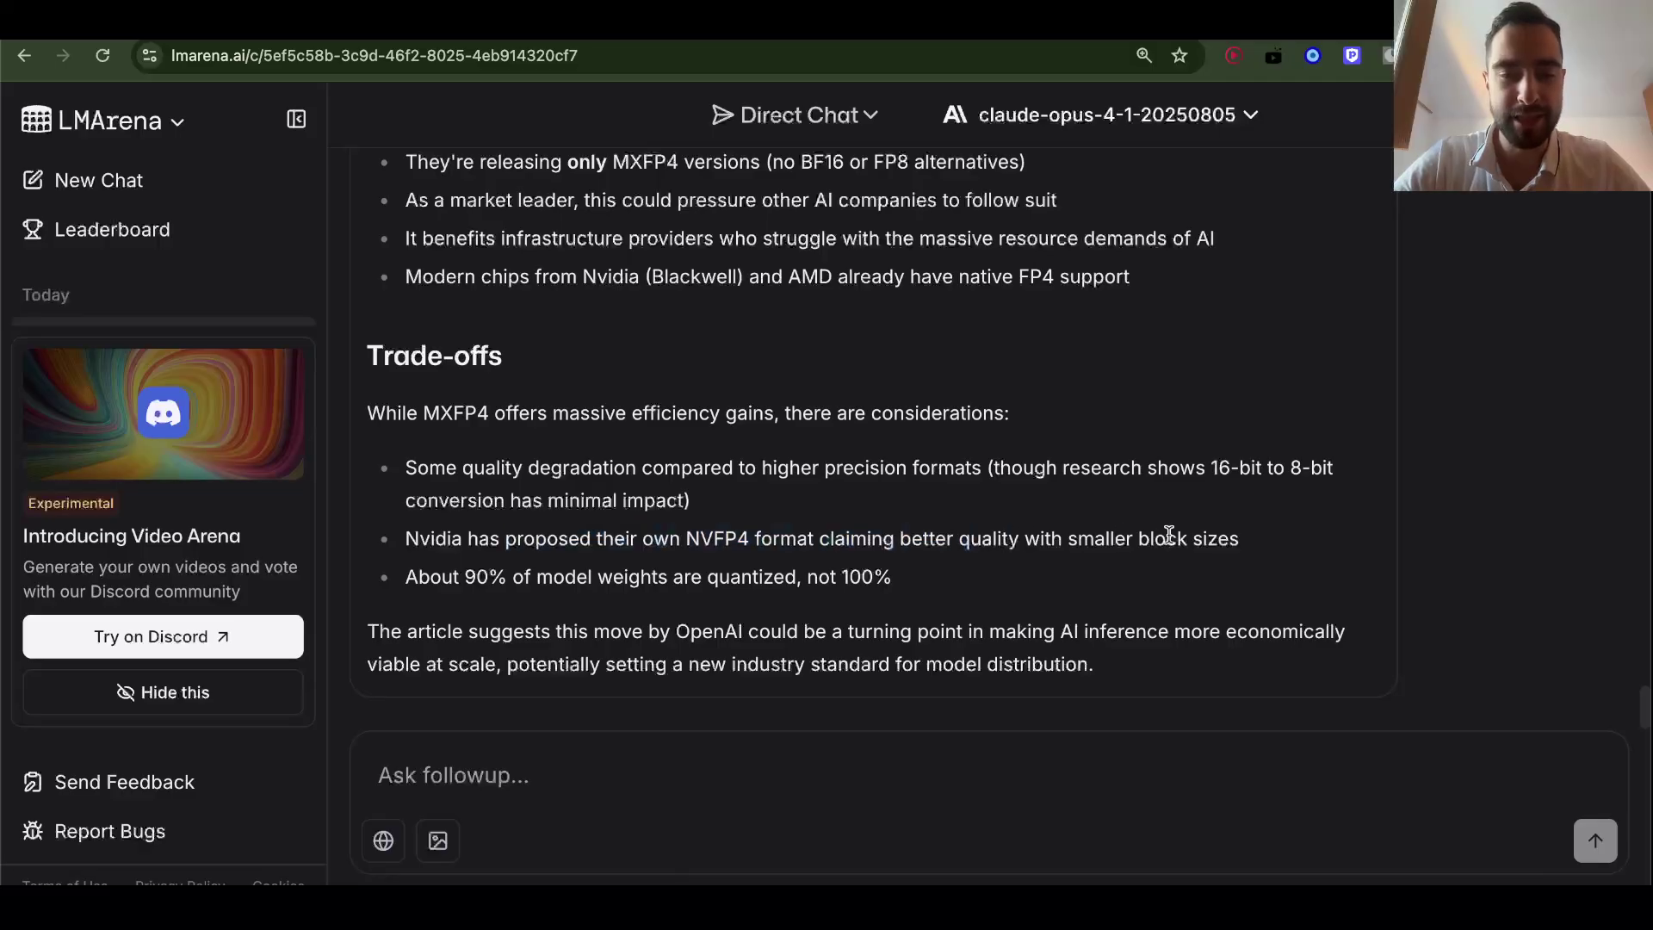
left_click_drag(1169, 538, 780, 538)
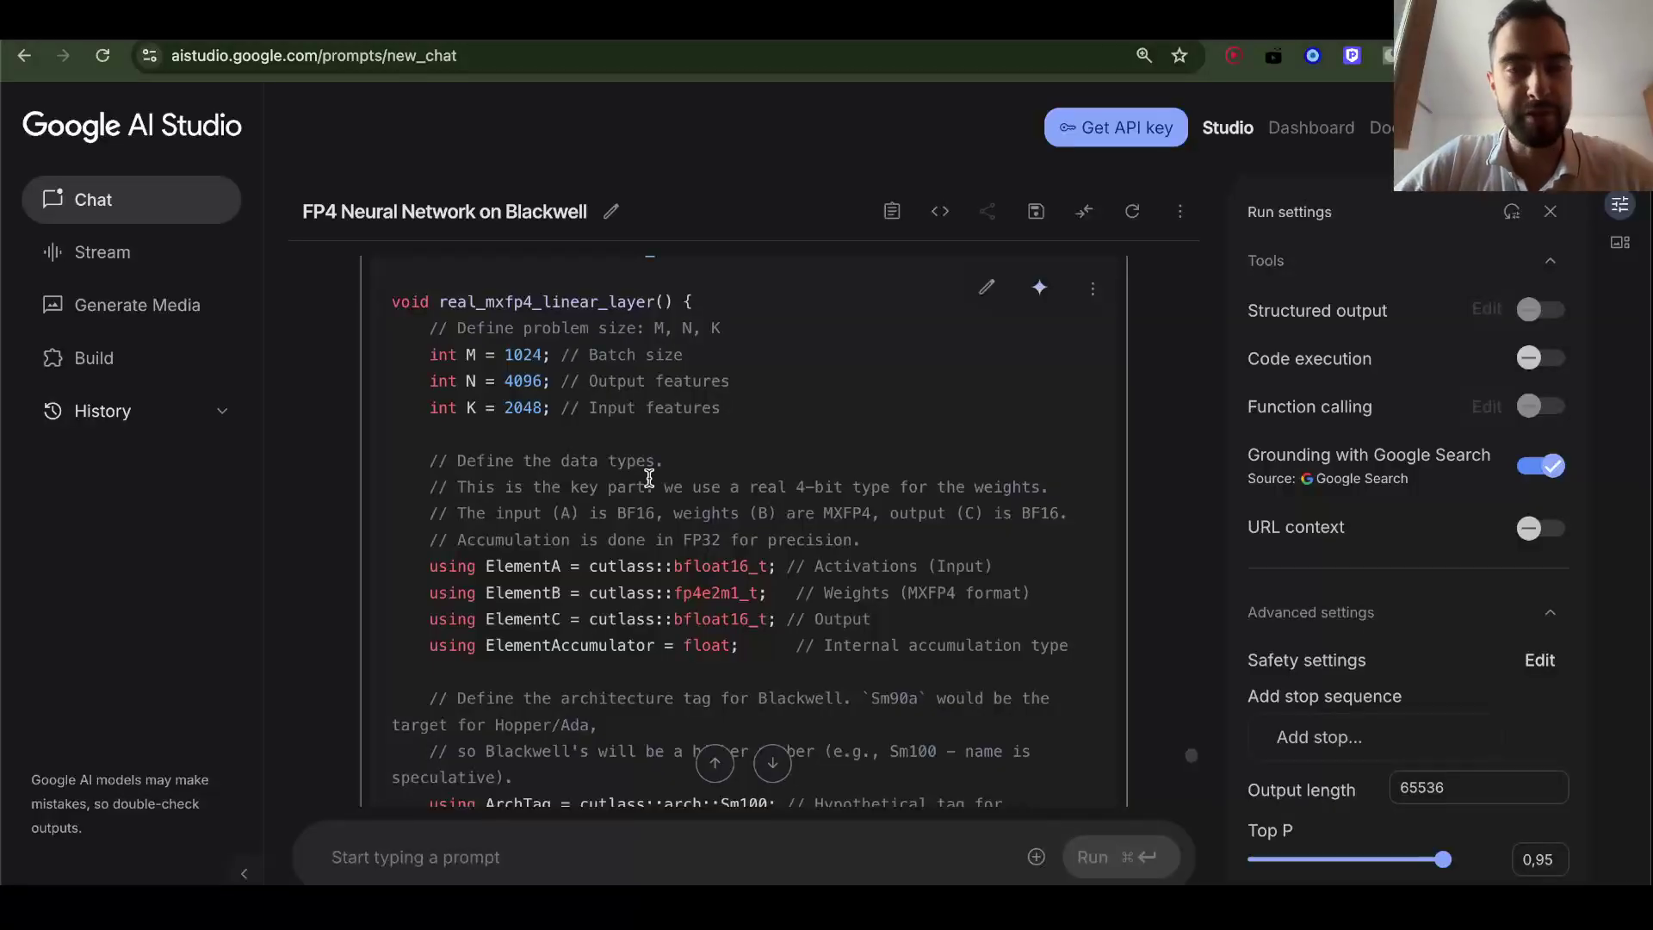
- Examine the high-level approach to real FP4 on Blackwell in Google AI Studio, highlighting the hypothetical PyTorch code comments
scroll(649, 478, "up", 10)
scroll(649, 480, "up", 8)
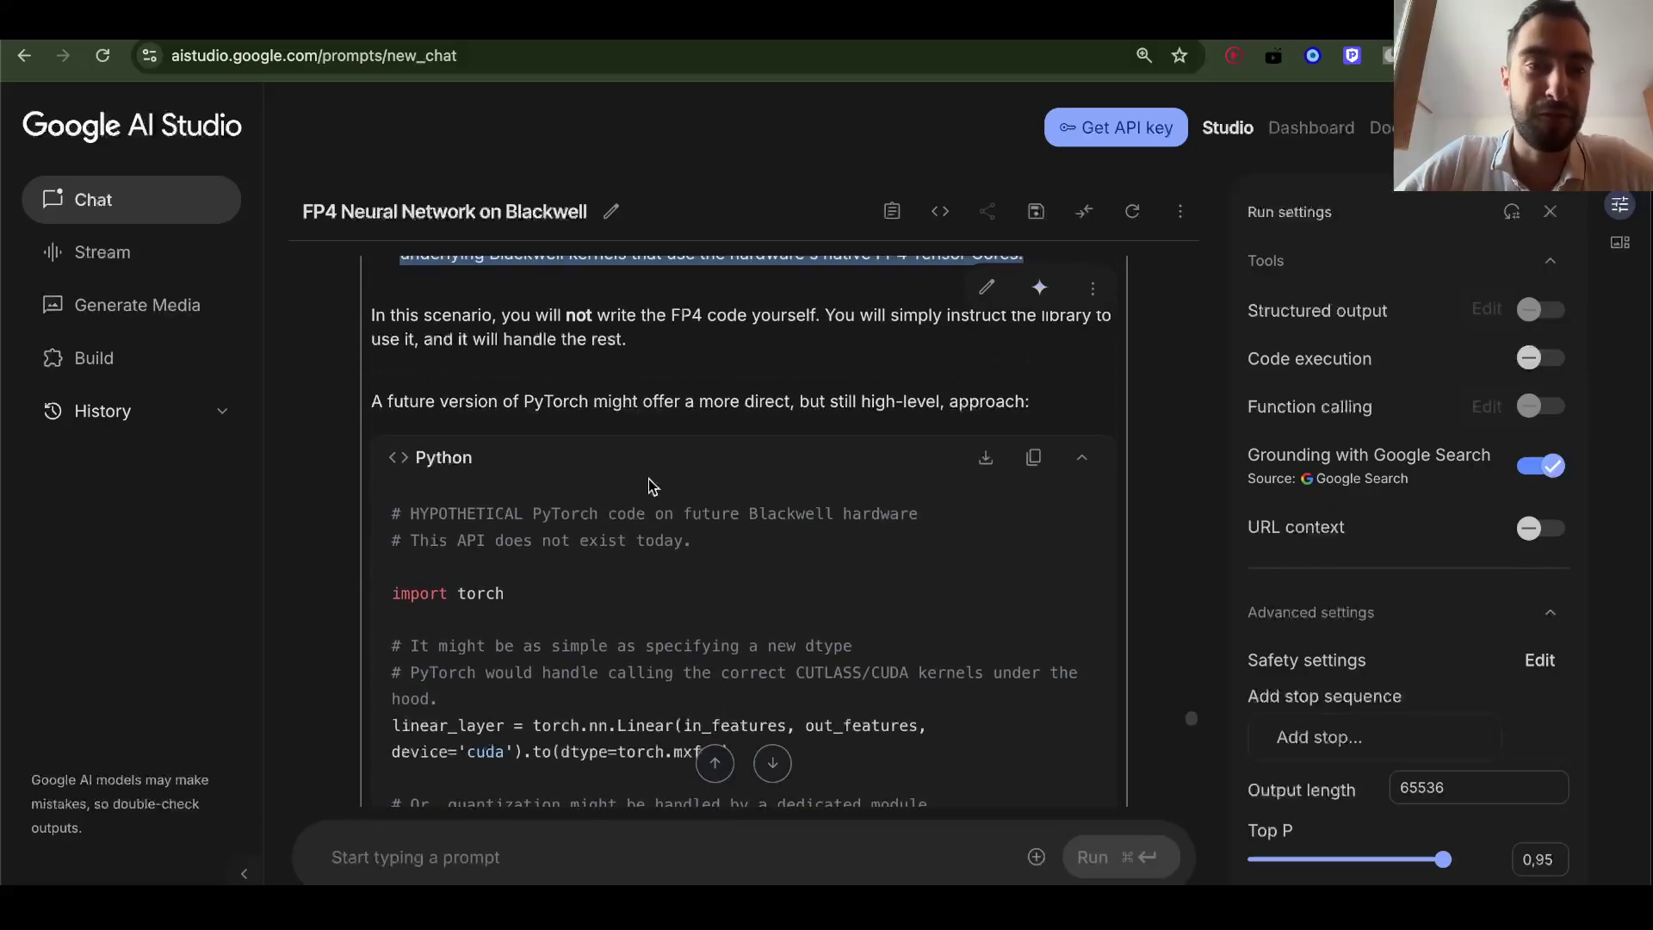
scroll(648, 479, "down", 12)
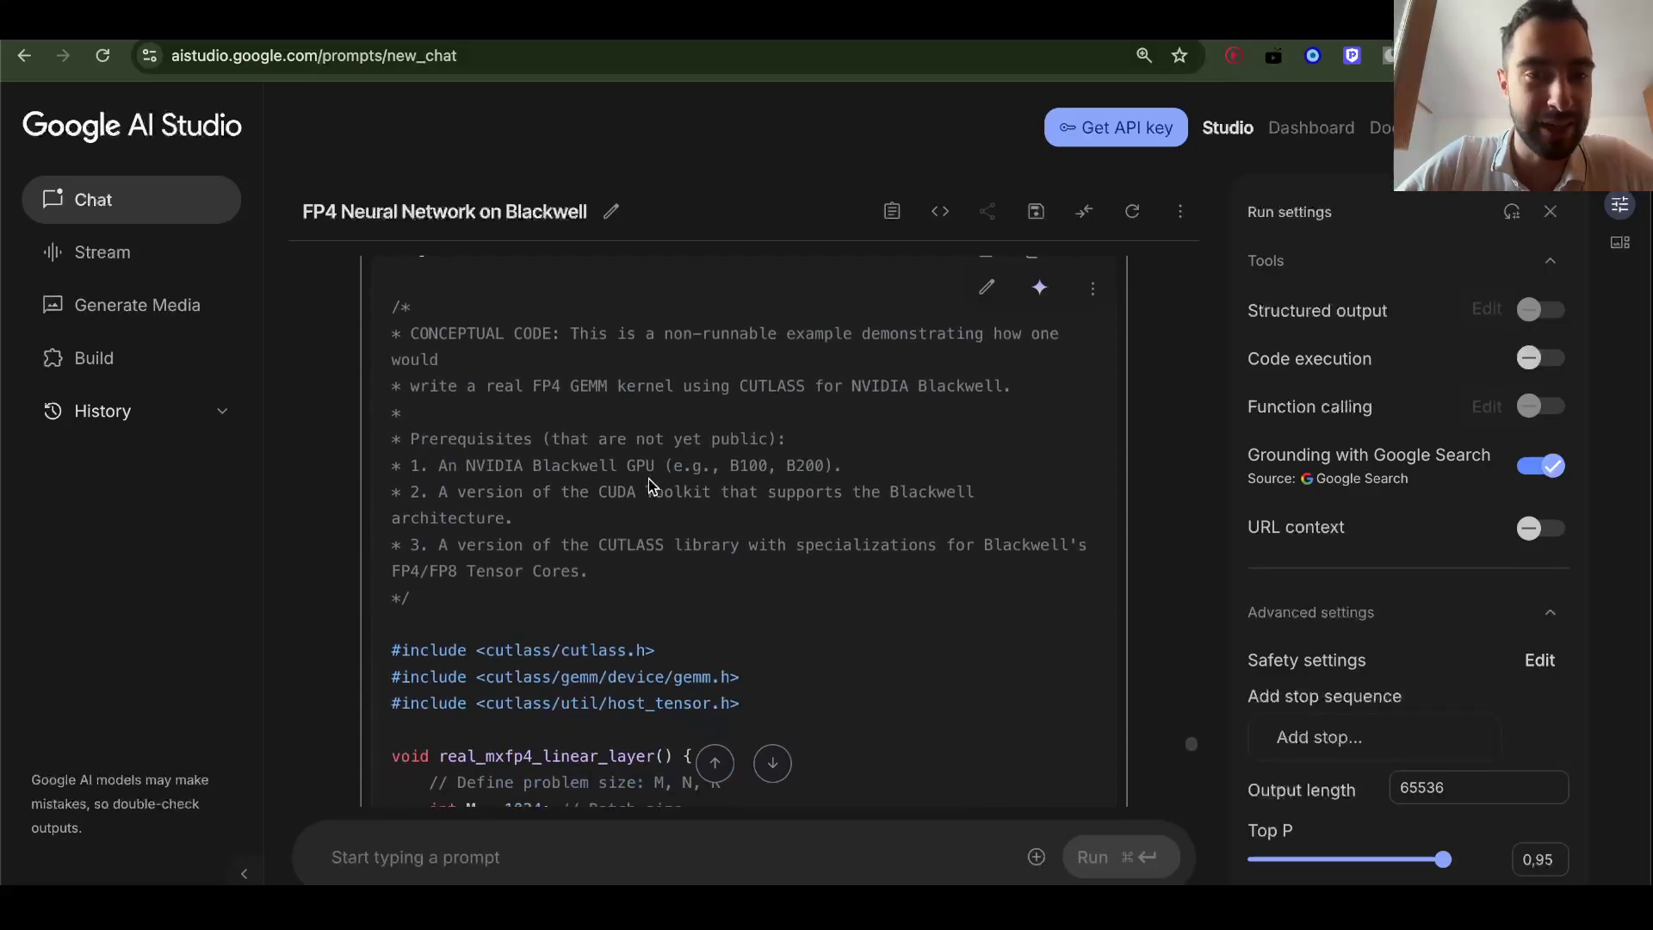
scroll(649, 479, "up", 15)
scroll(648, 479, "down", 5)
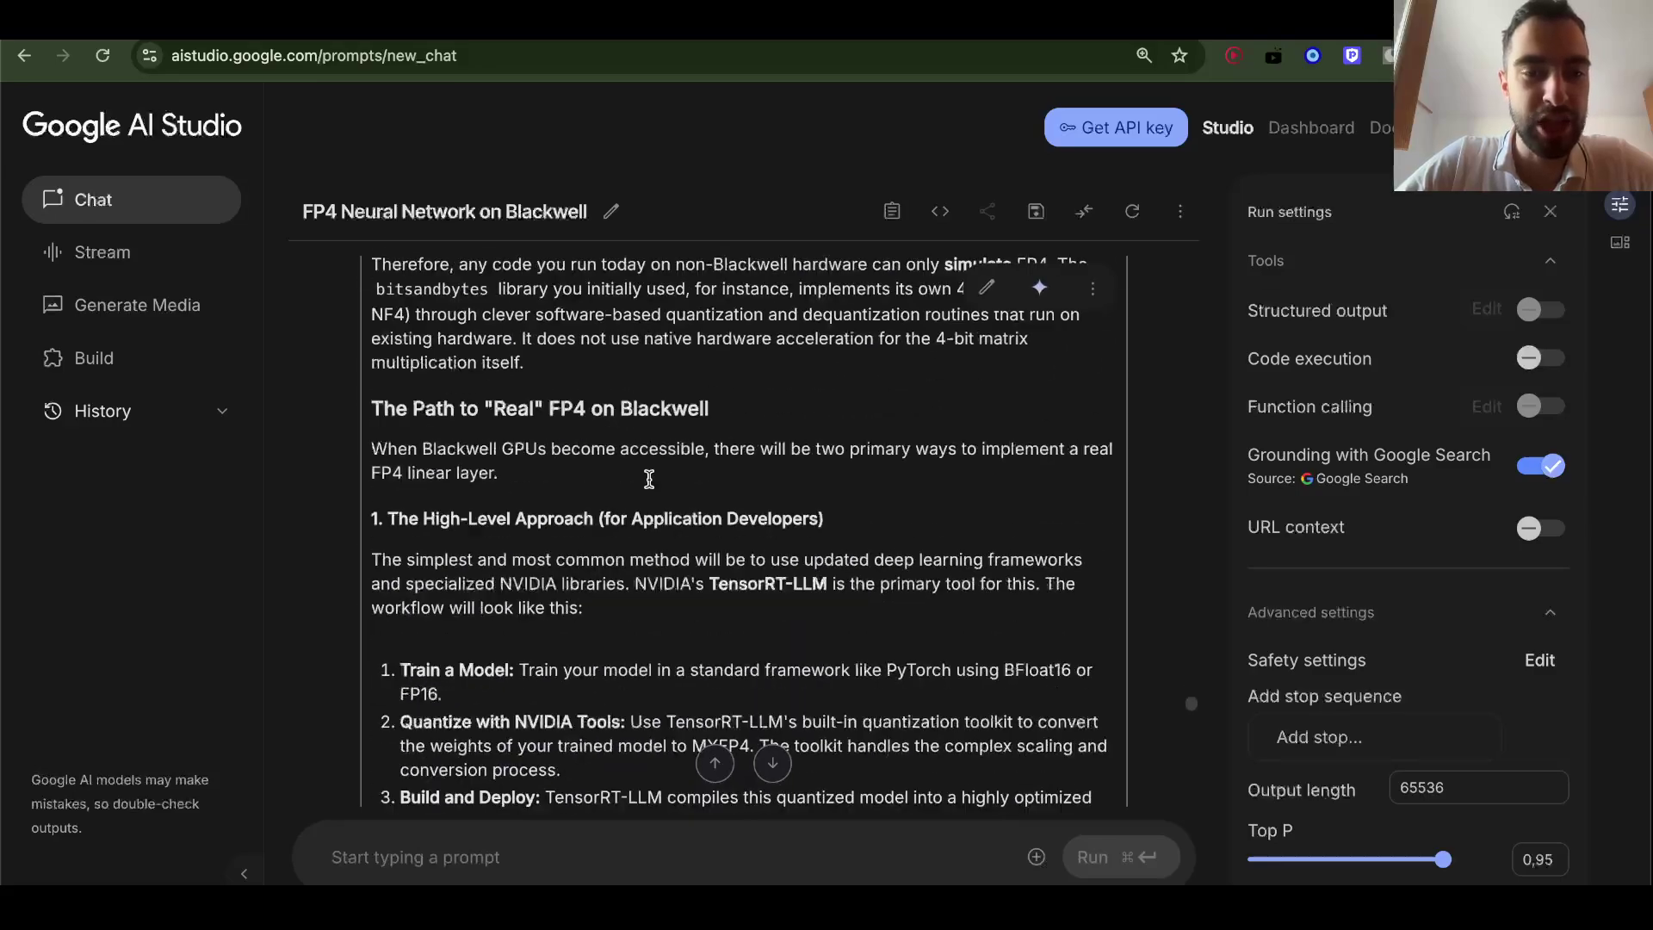
scroll(648, 479, "down", 10)
scroll(523, 401, "up", 3)
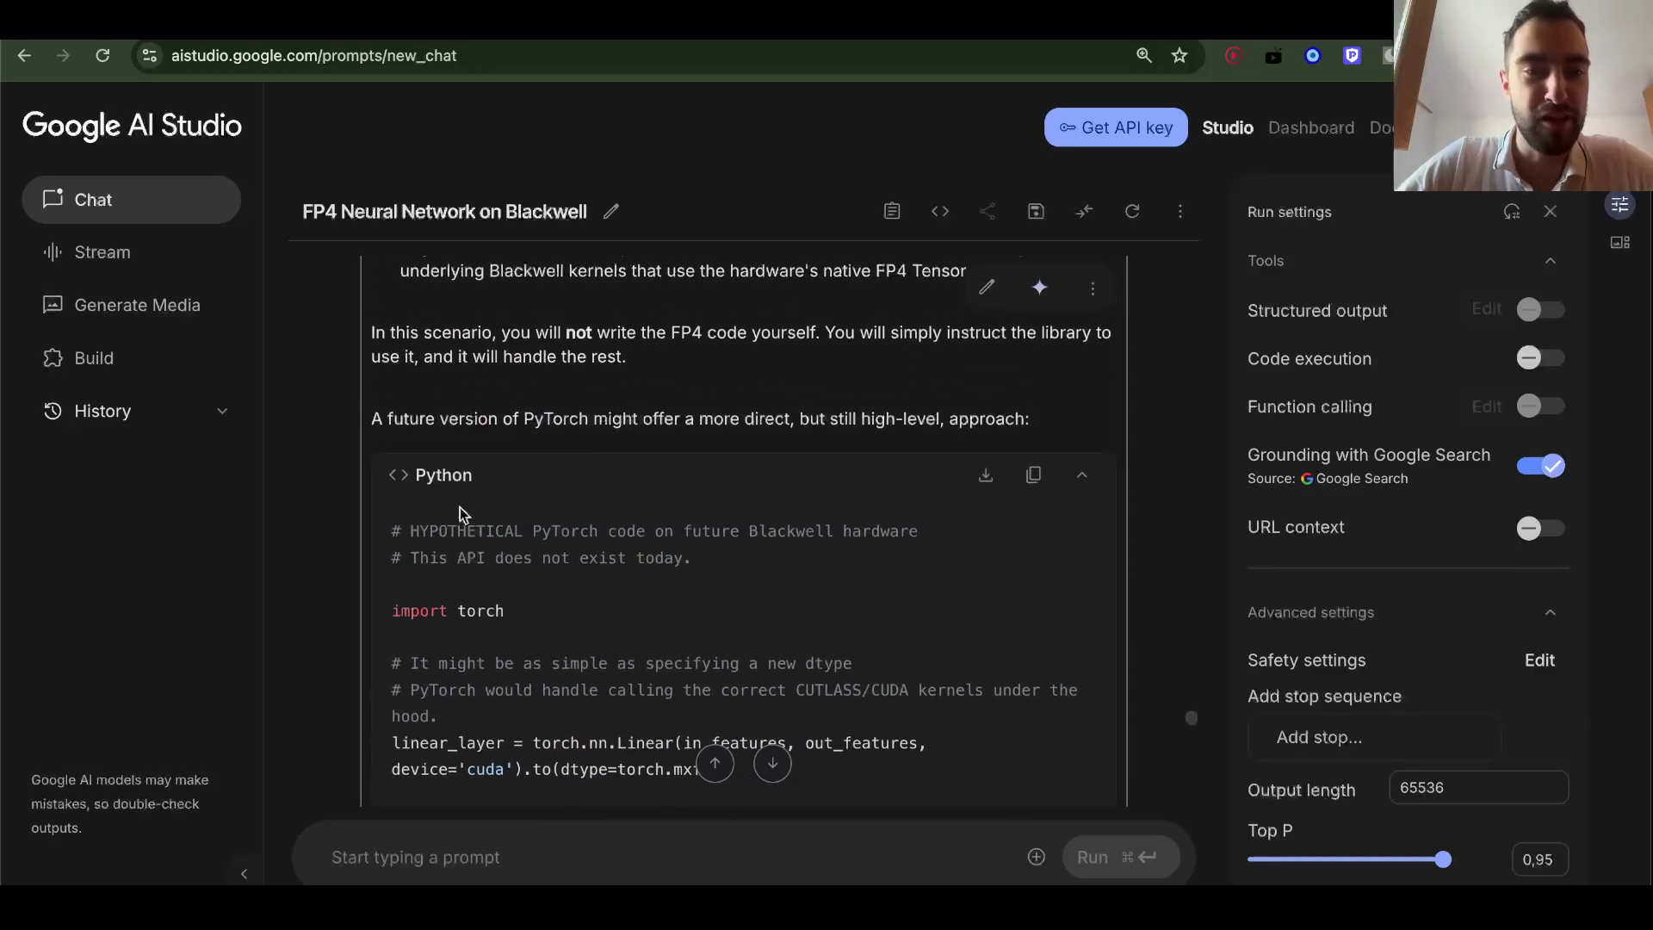
left_click_drag(411, 531, 693, 558)
- Examine the low-level CUTLASS C++ example, highlighting its conceptual code notice, prerequisites and the comments defining the data types
scroll(680, 542, "down", 7)
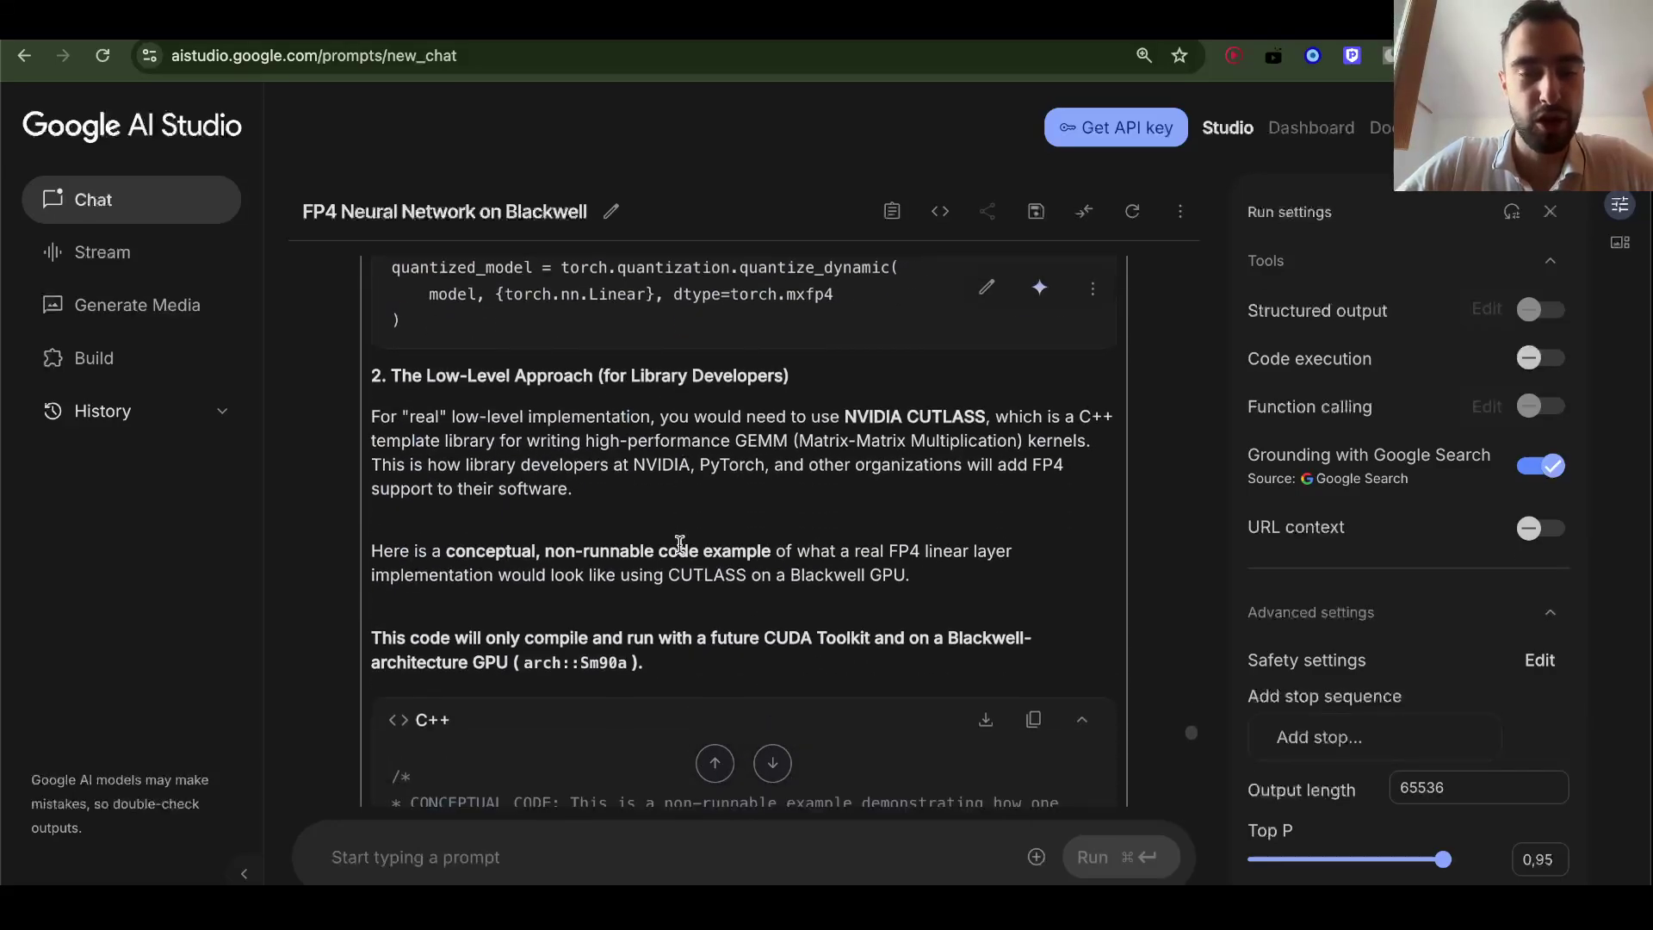
scroll(680, 543, "down", 10)
scroll(686, 465, "up", 6)
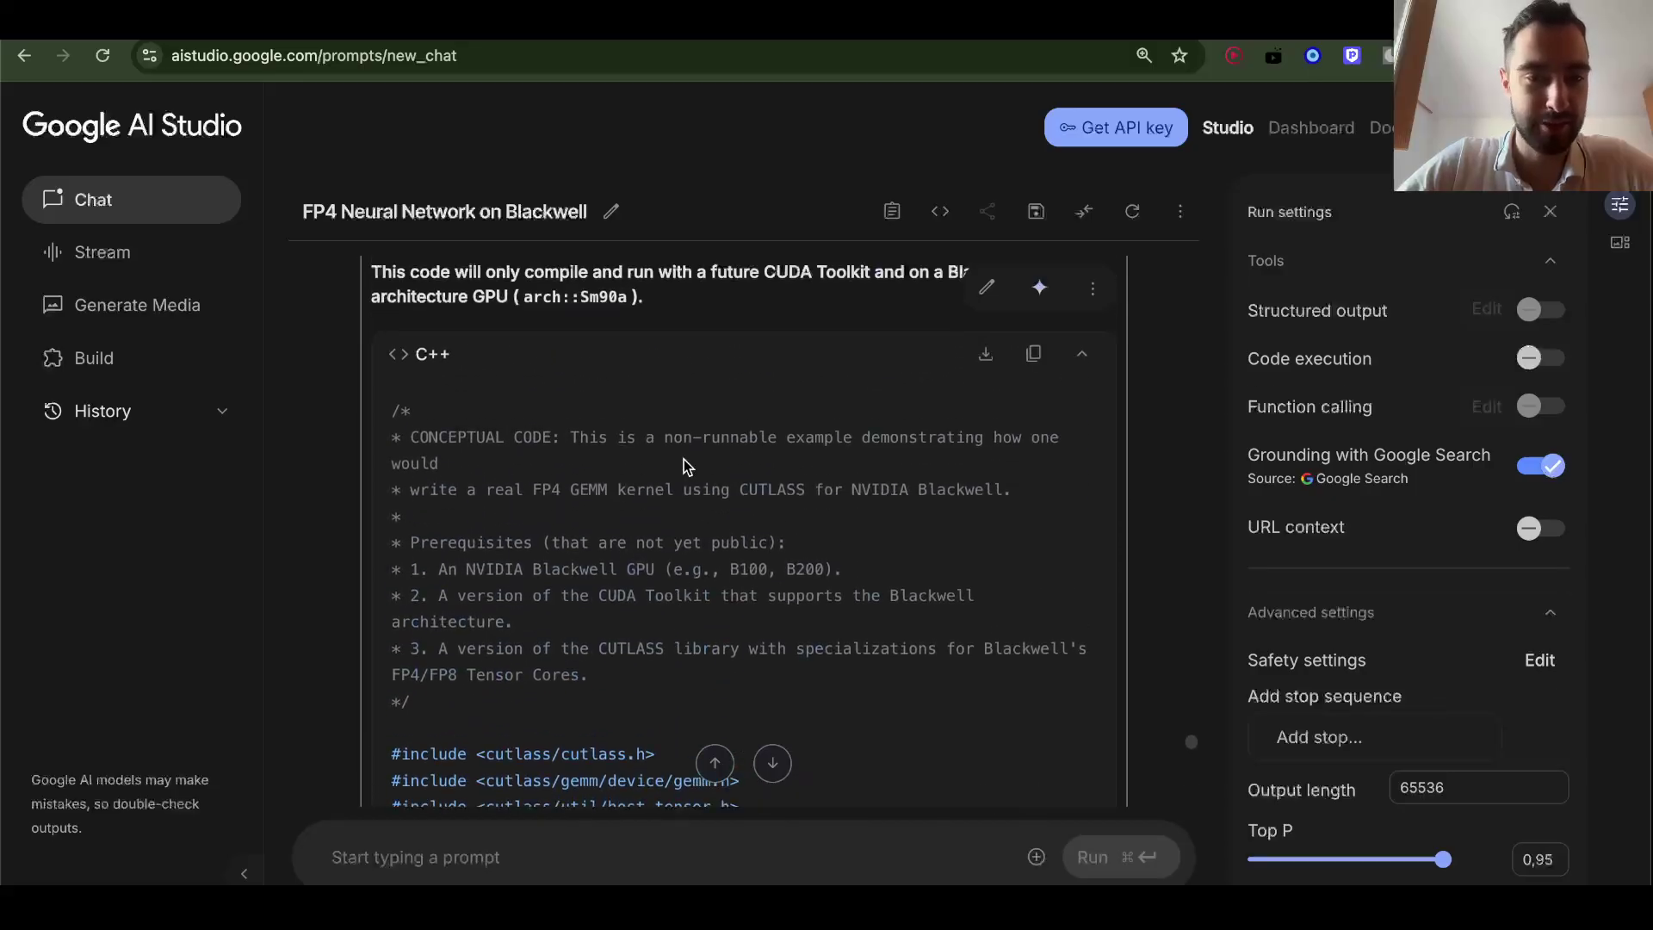
left_click_drag(520, 438, 686, 730)
scroll(686, 727, "down", 6)
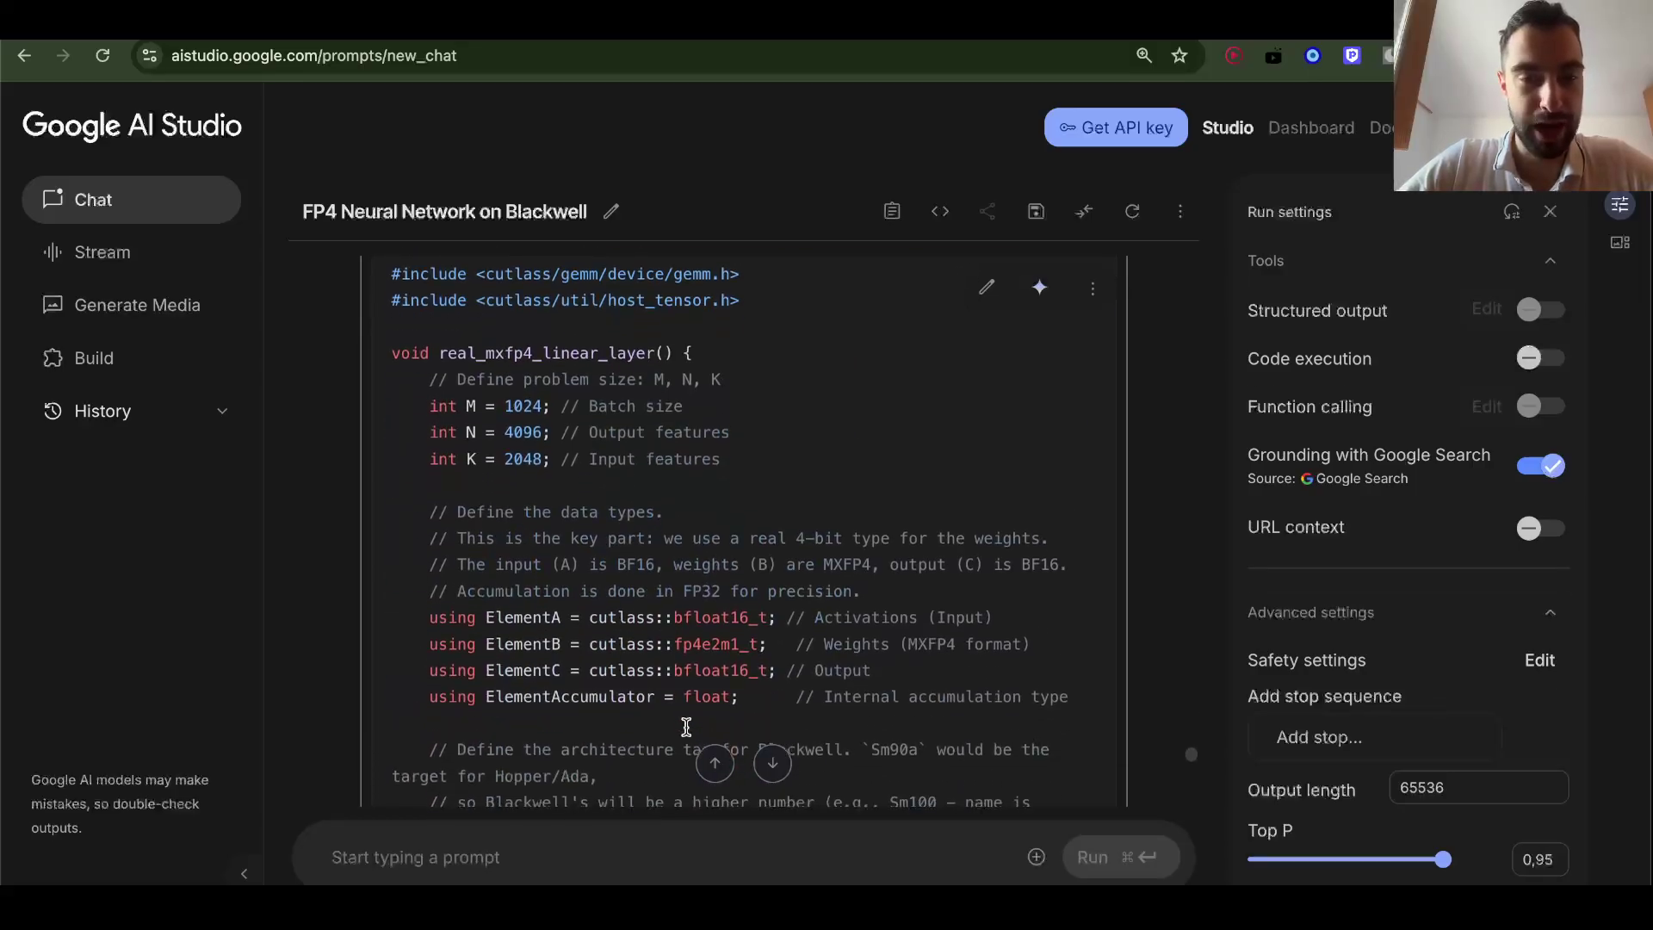
left_click_drag(601, 538, 680, 570)
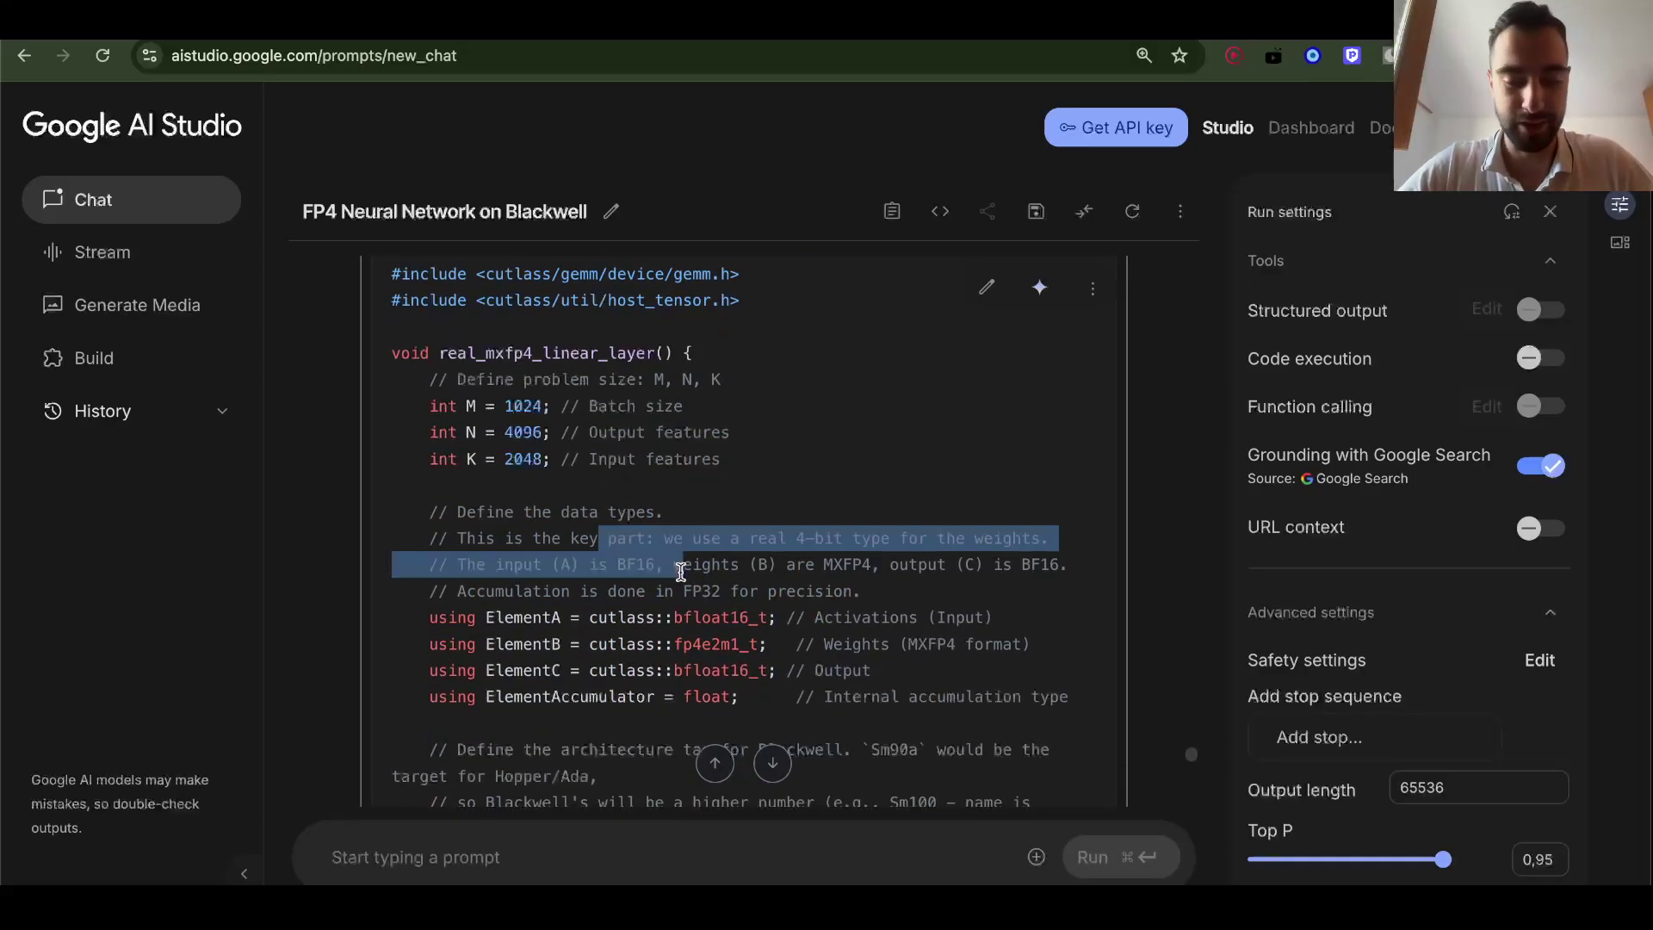
- Examine the QLoRA key principles, highlighting 4-Bit Storage and the BFloat16 compute data type
scroll(680, 570, "up", 10)
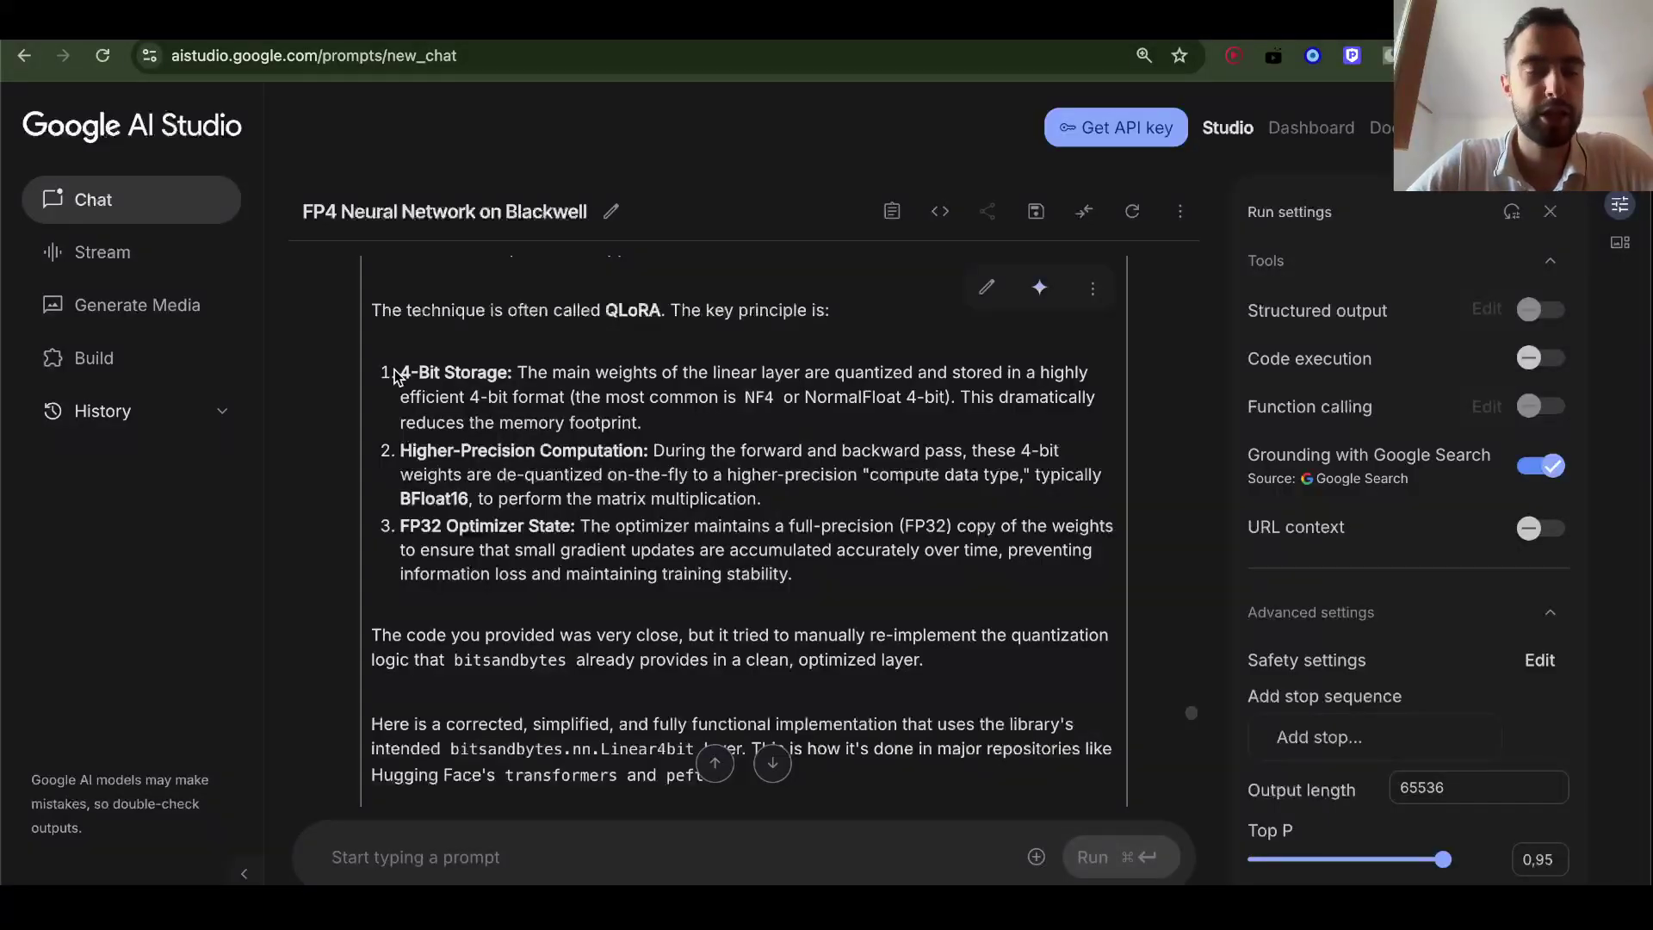
left_click_drag(421, 374, 514, 375)
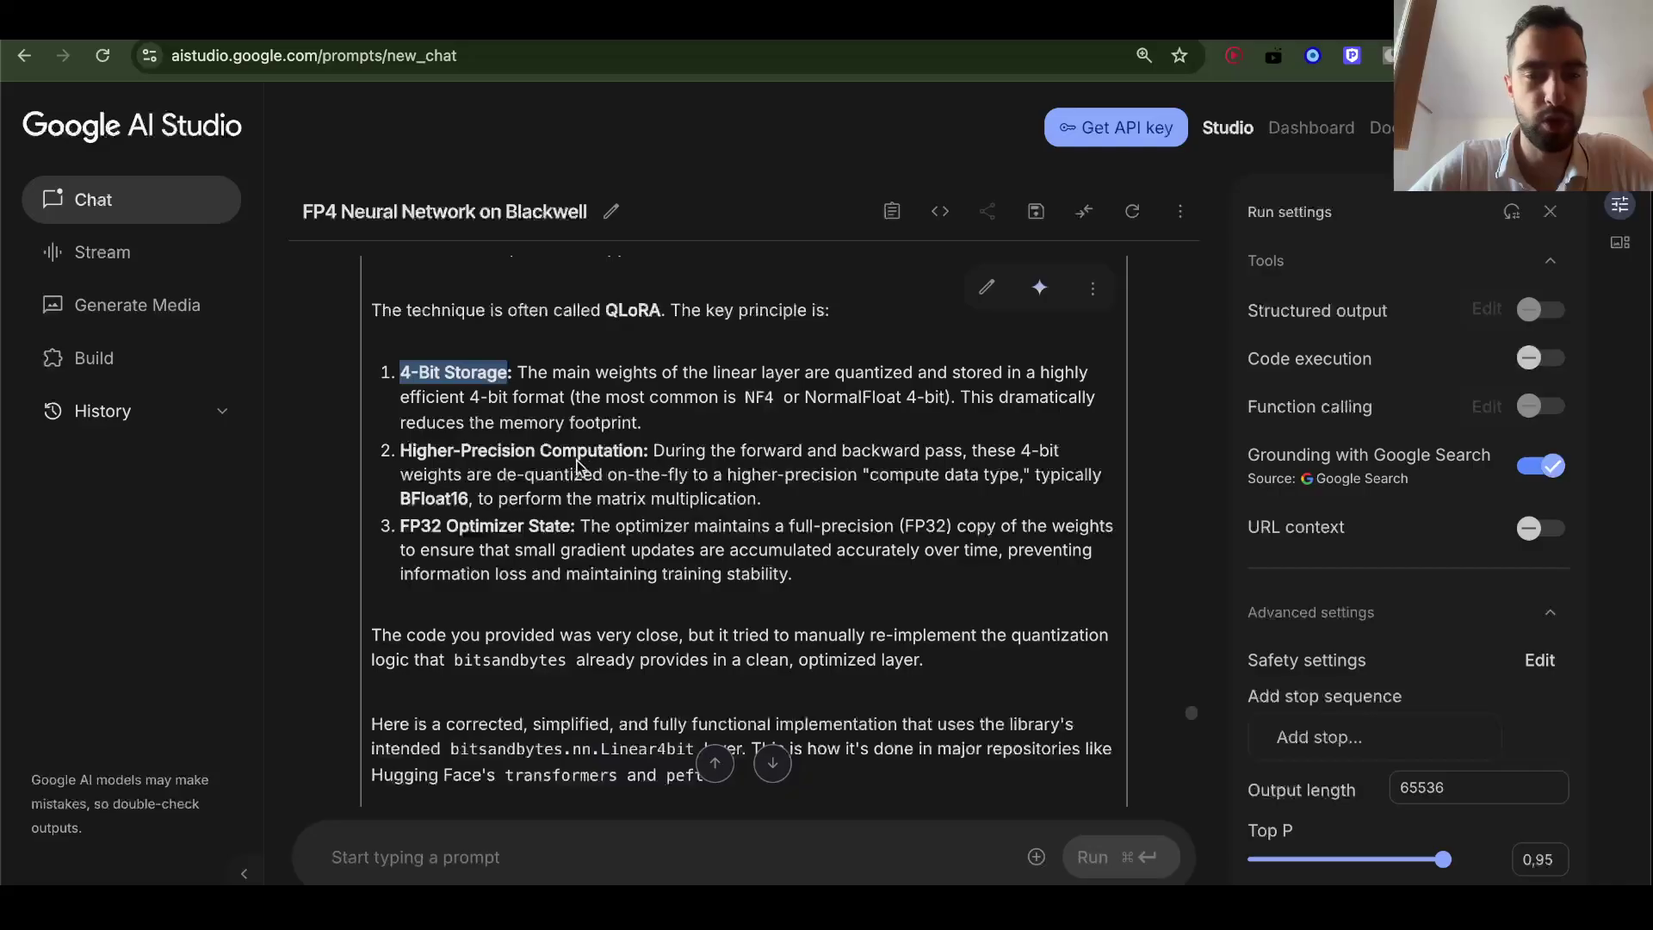
left_click_drag(401, 498, 627, 522)
left_click(532, 499)
left_click(627, 522)
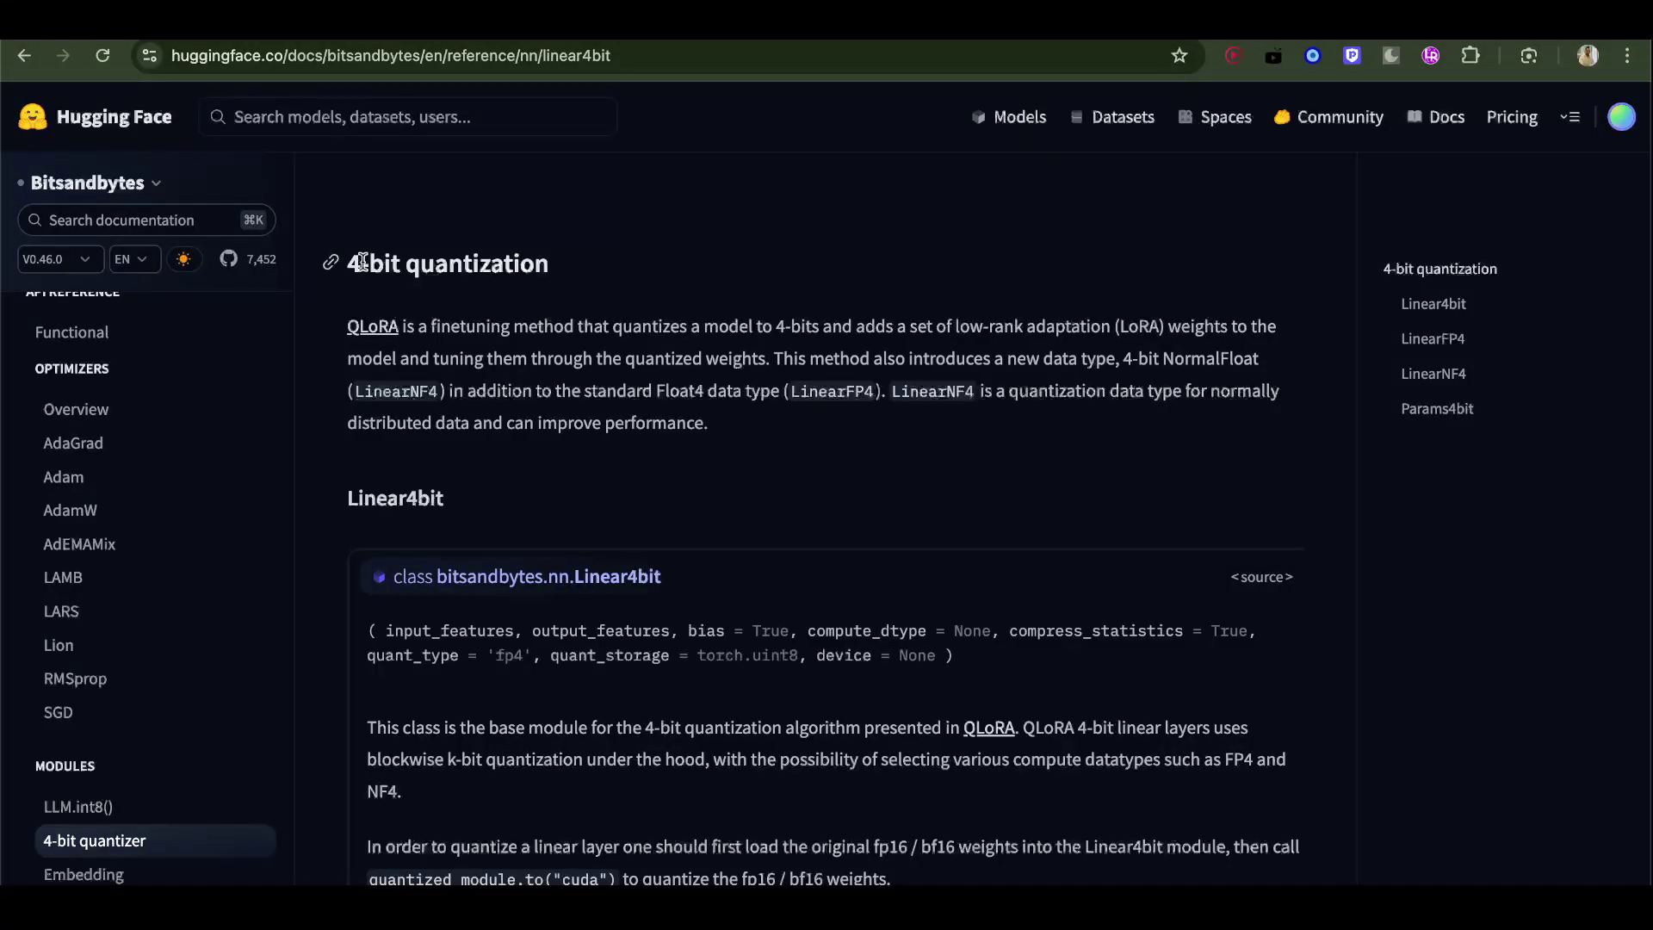
- Examine the Hugging Face bitsandbytes 4-bit quantization documentation, covering the Linear4bit example and the LinearFP4 class
left_click_drag(360, 264, 420, 265)
scroll(438, 312, "down", 9)
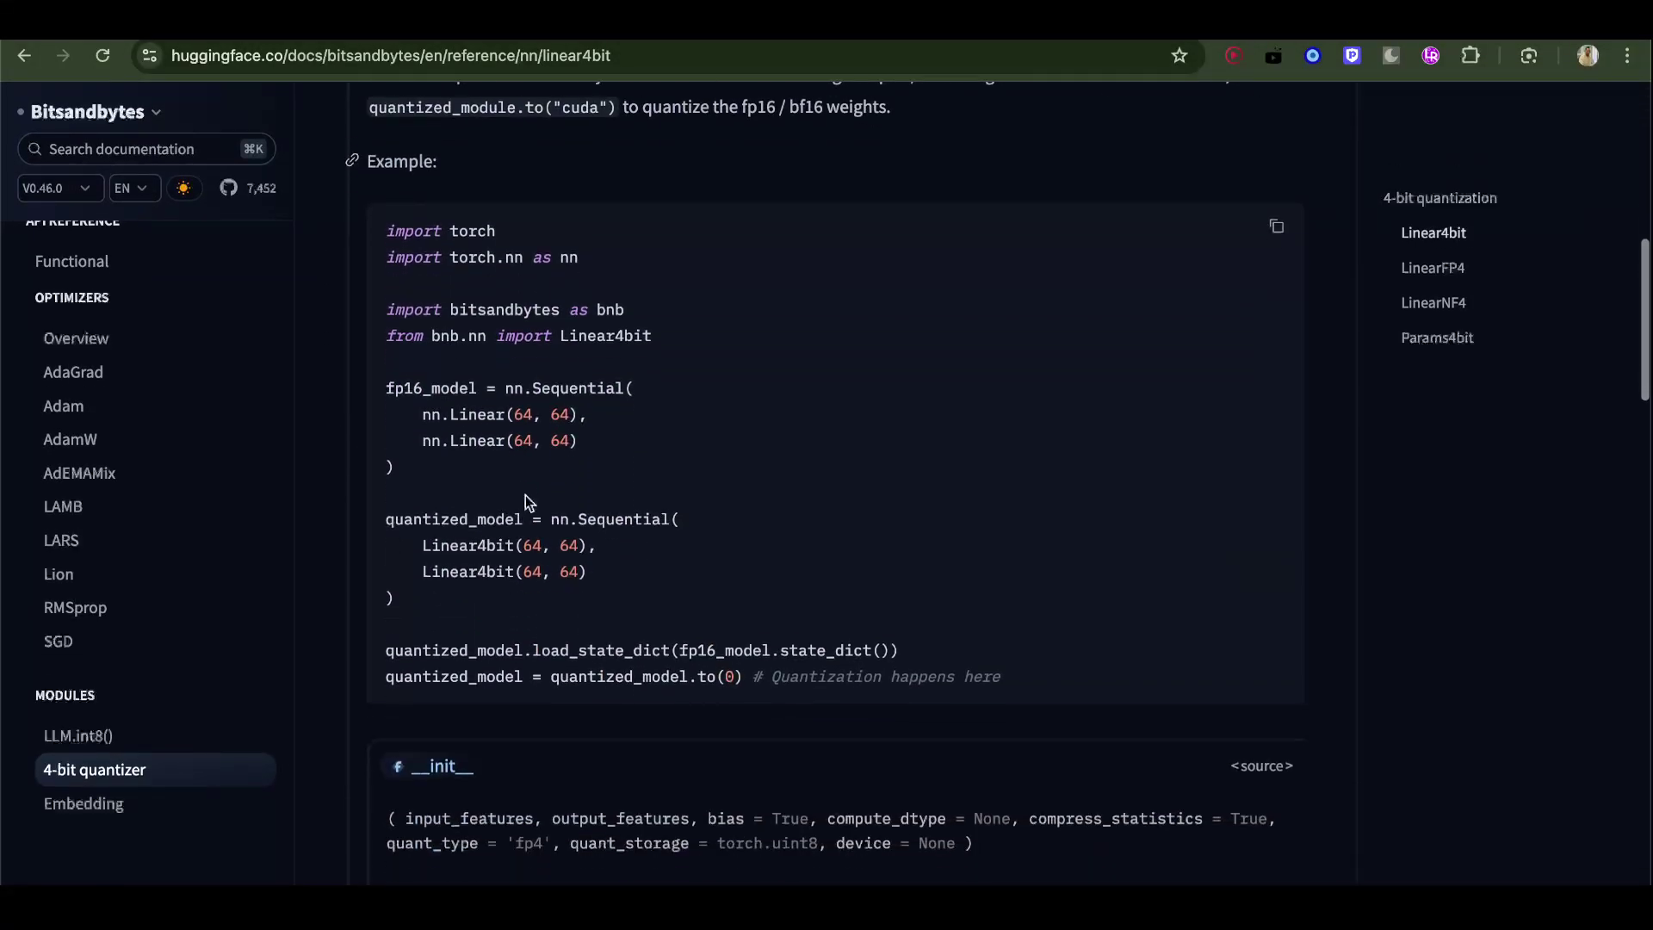
scroll(565, 375, "down", 1)
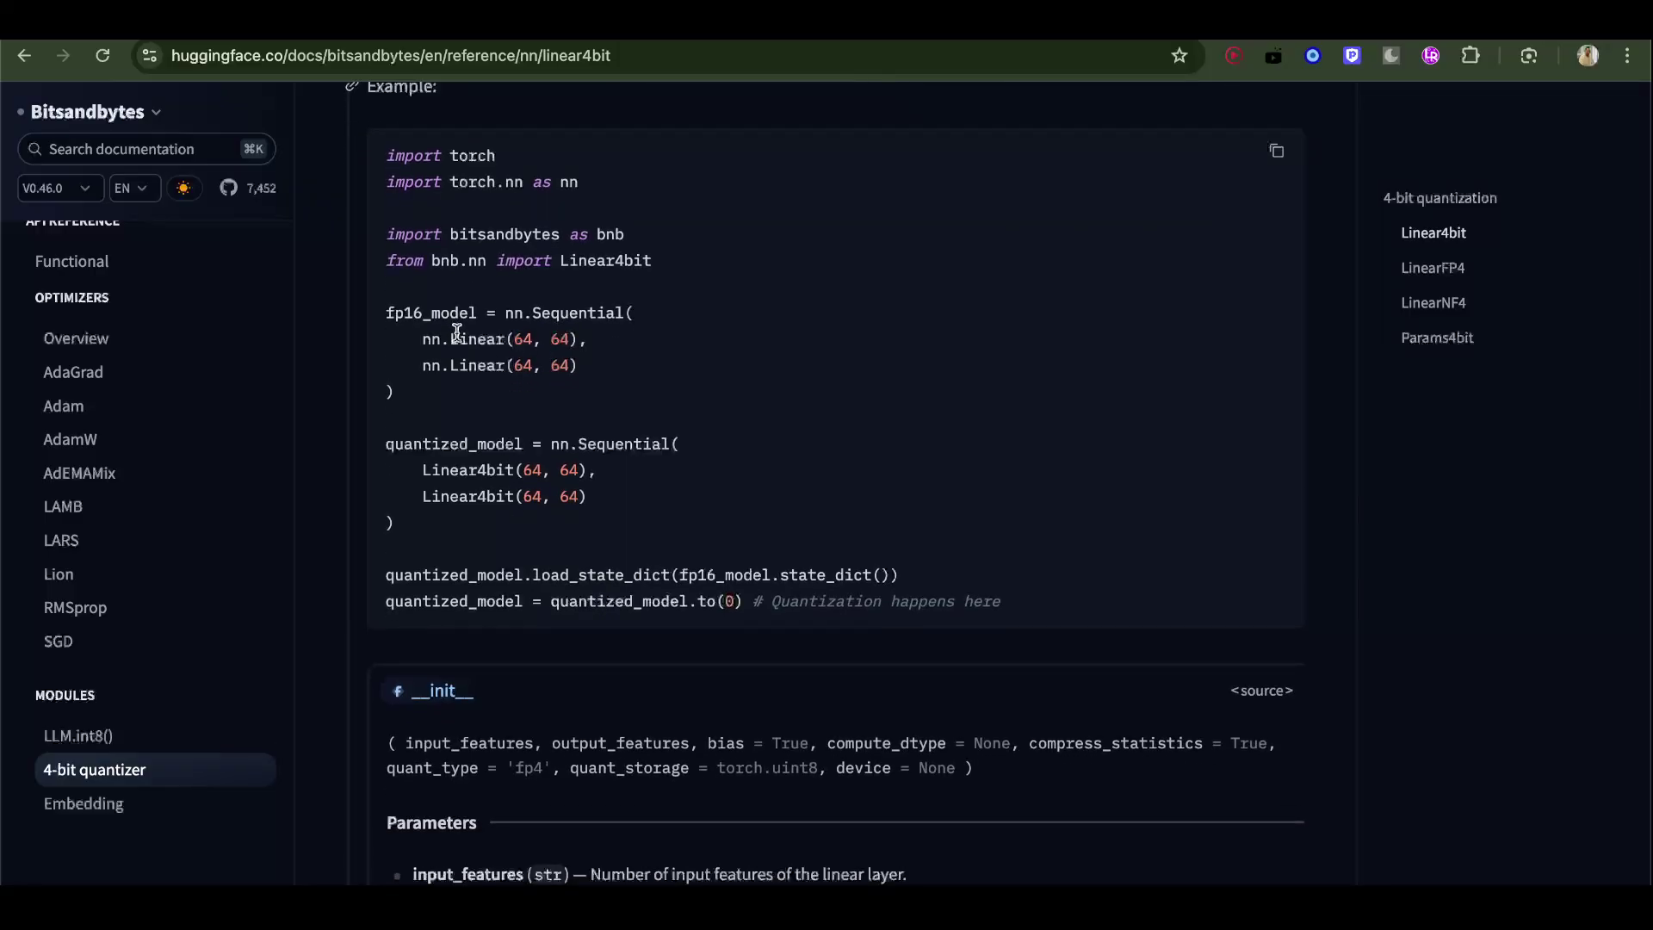
scroll(500, 385, "down", 8)
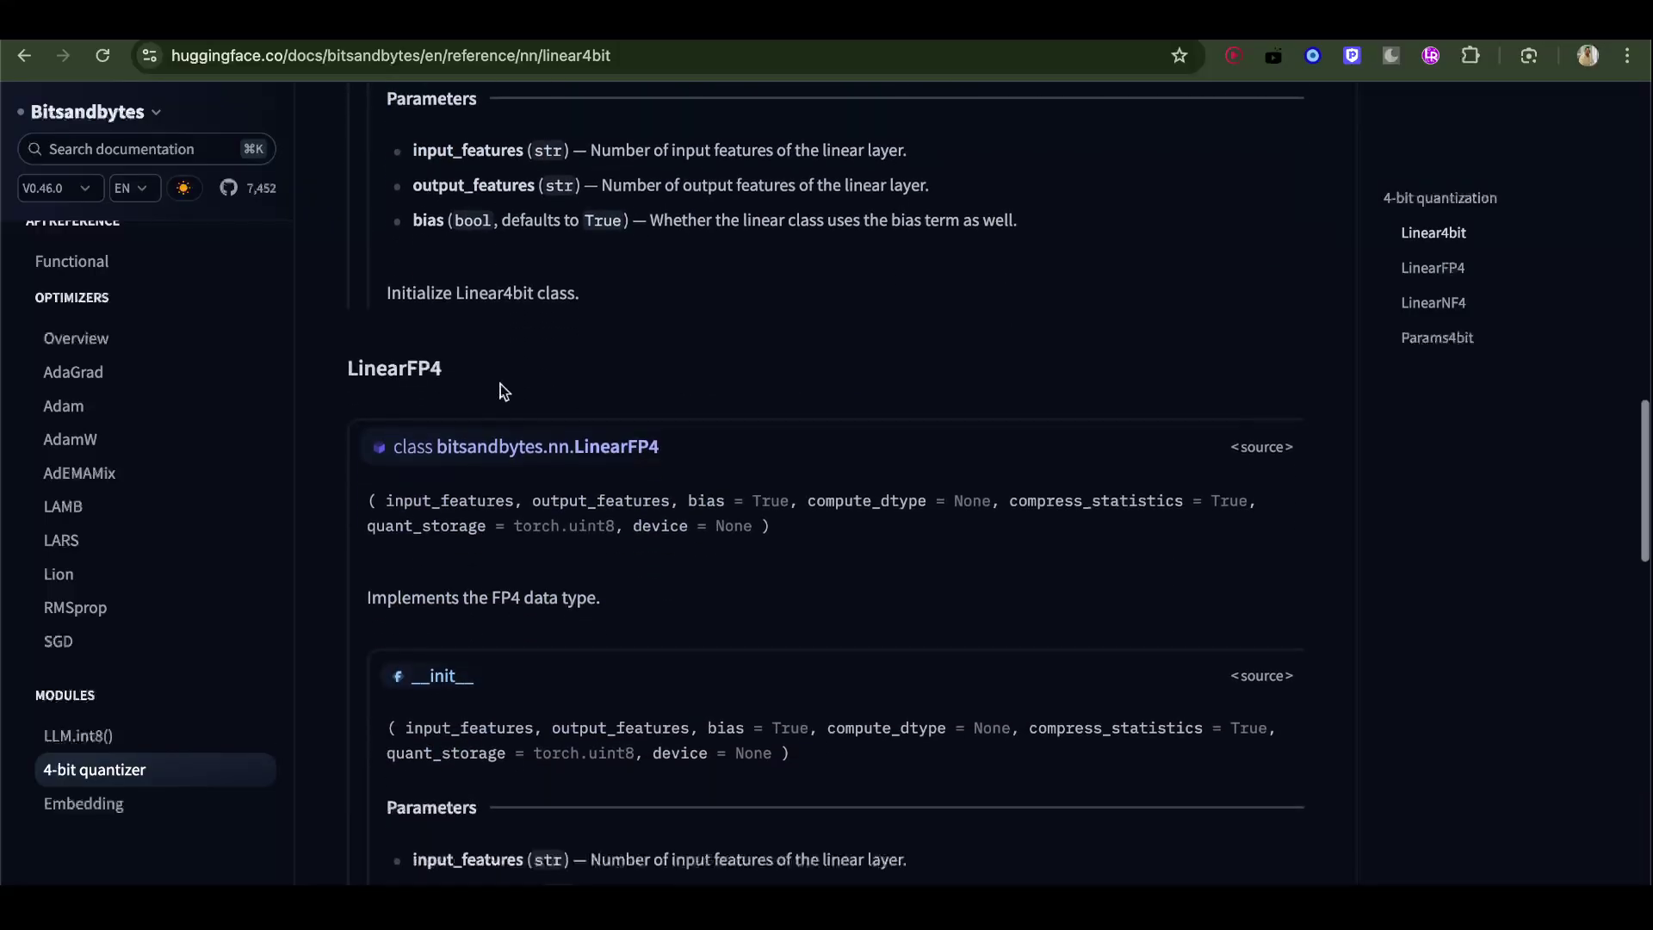
- Switch to the LMArena chat with the FP4 linear layer code and highlight bnb_nn in the LinearFP4 call
key("ctrl+Tab")
scroll(637, 557, "down", 5)
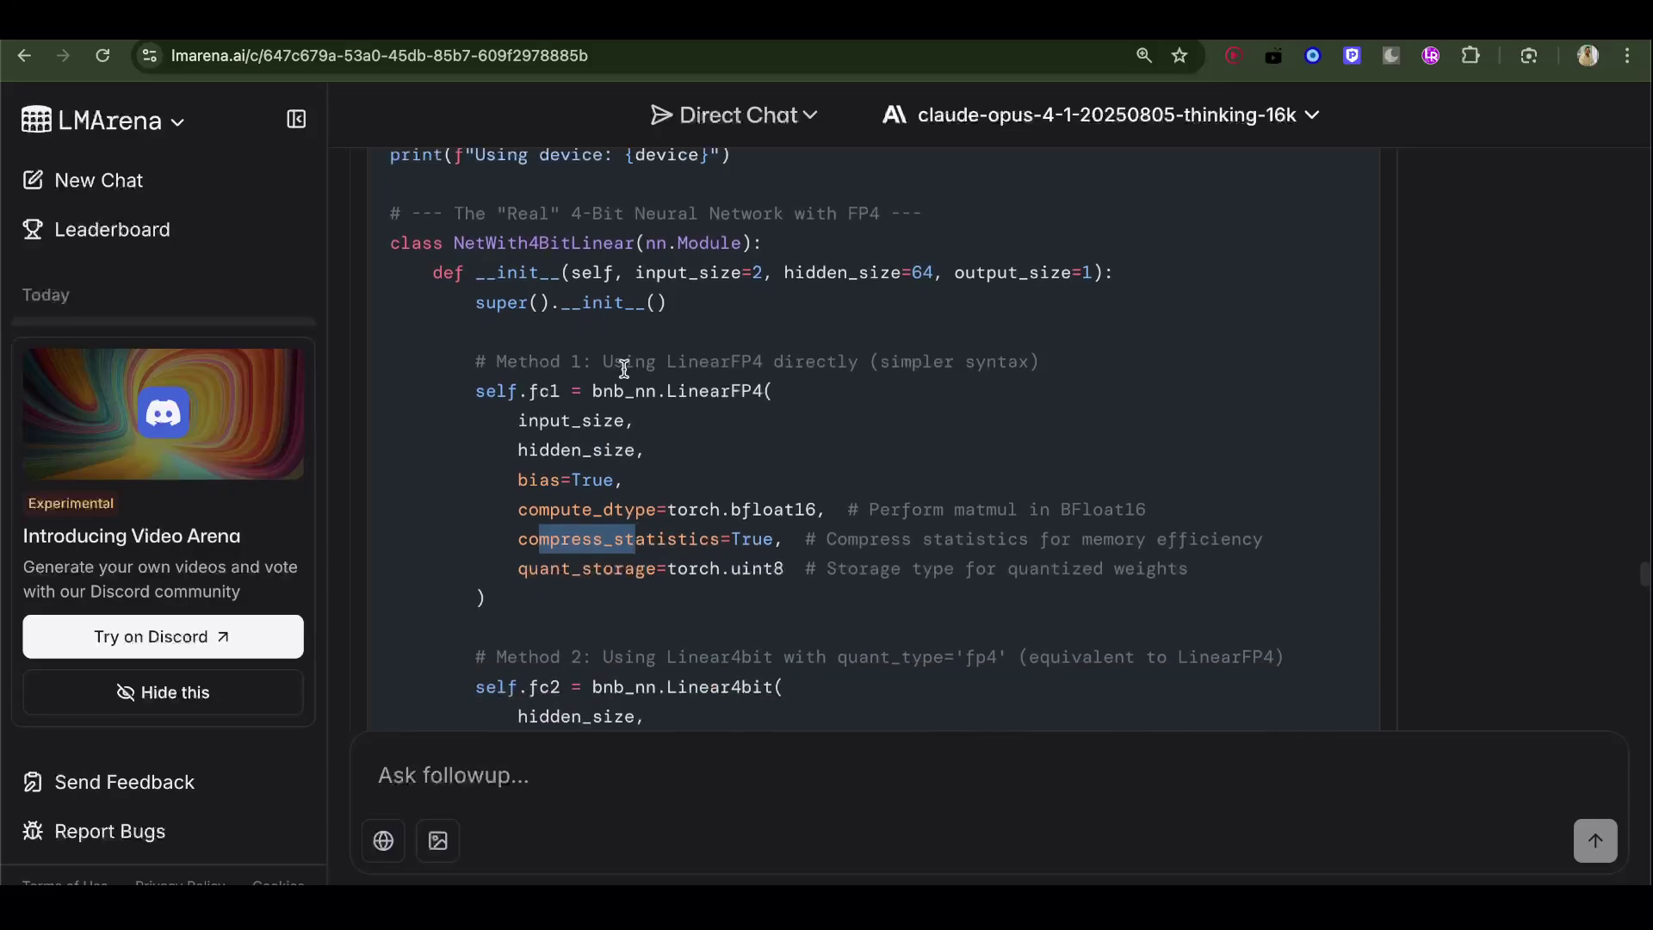
left_click_drag(592, 390, 642, 390)
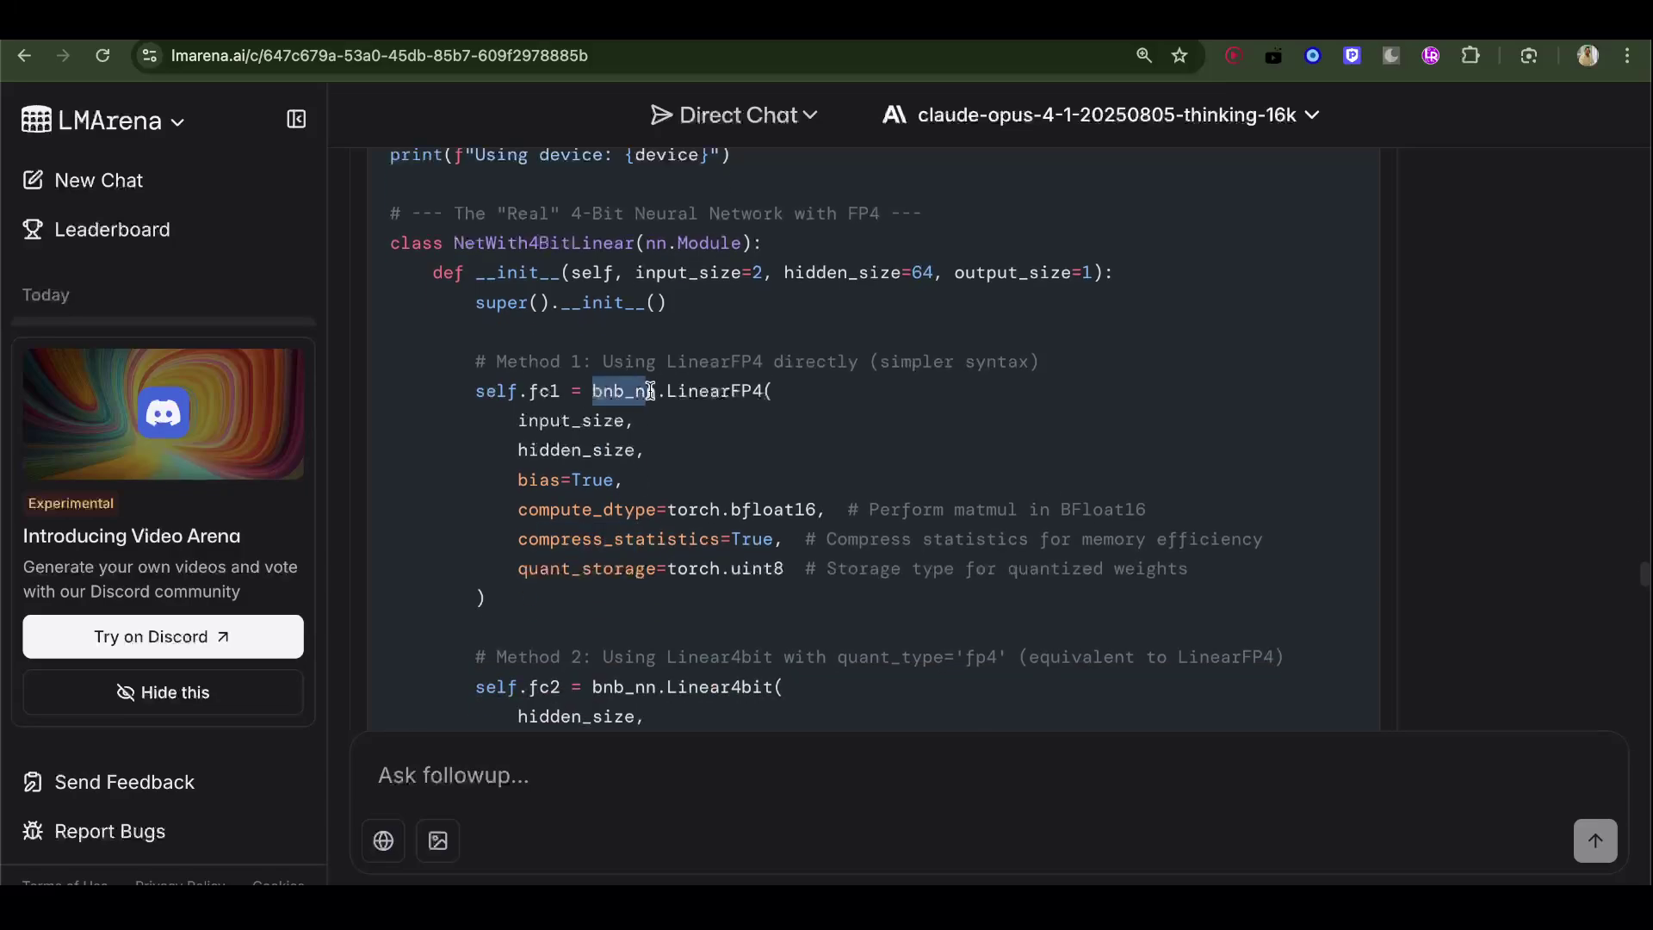
- Examine the bitsandbytes imports, the CUDA and BFloat16 checks, and the NetWith4BitLinear class in the LMArena Python code
scroll(654, 390, "up", 10)
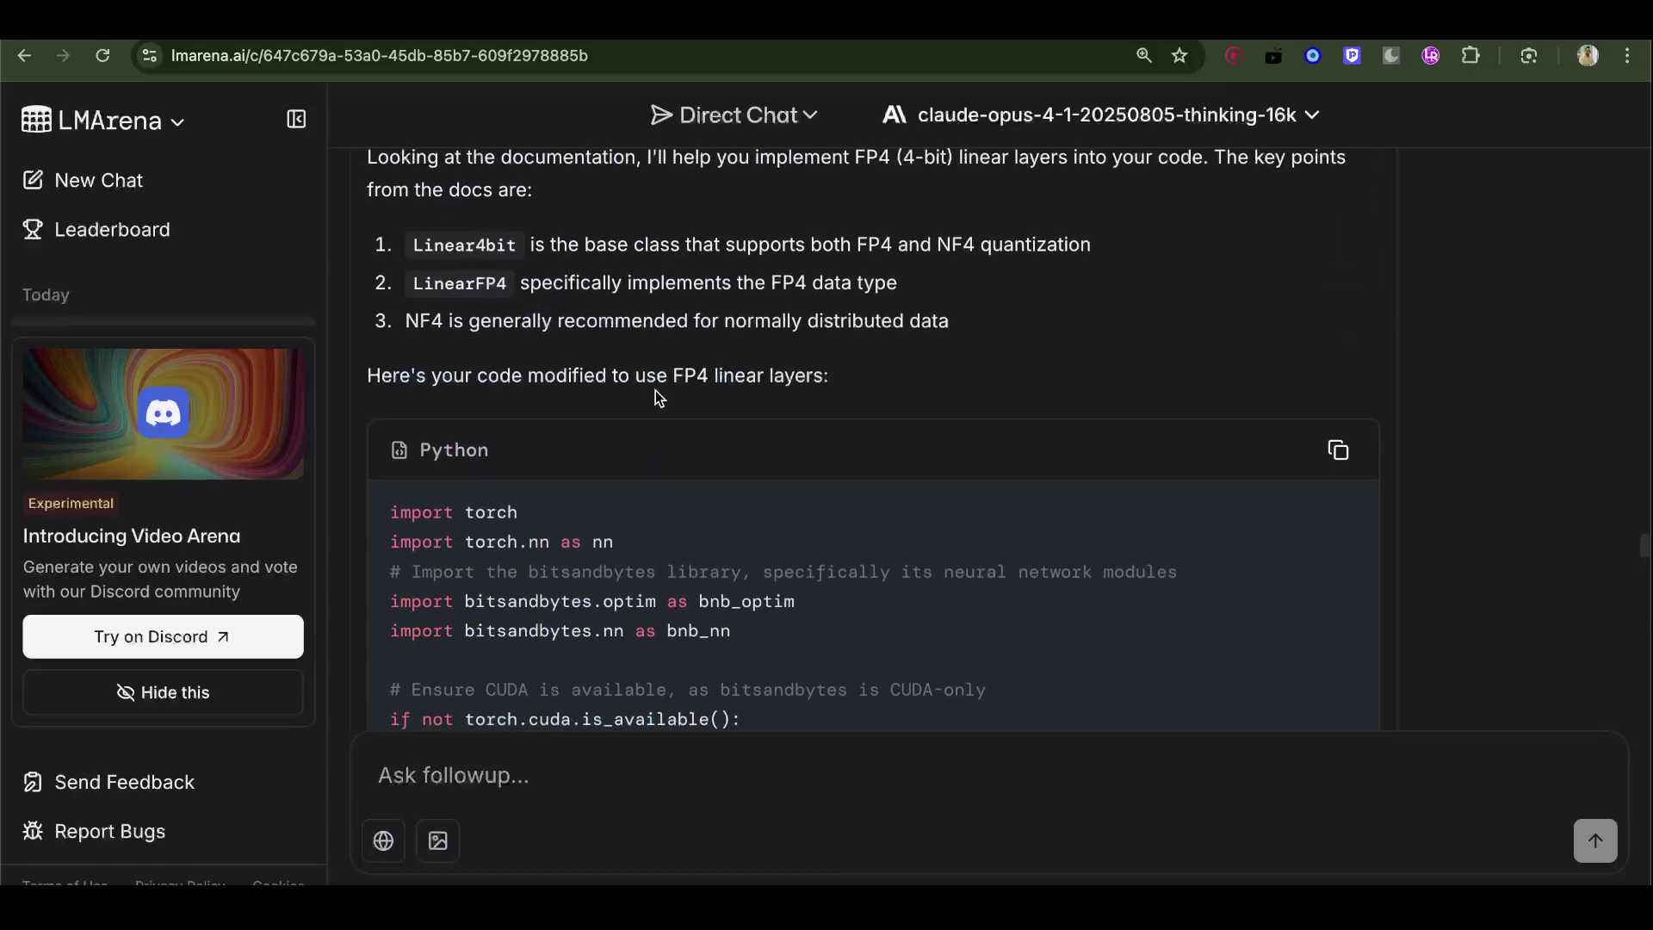
scroll(539, 550, "down", 1)
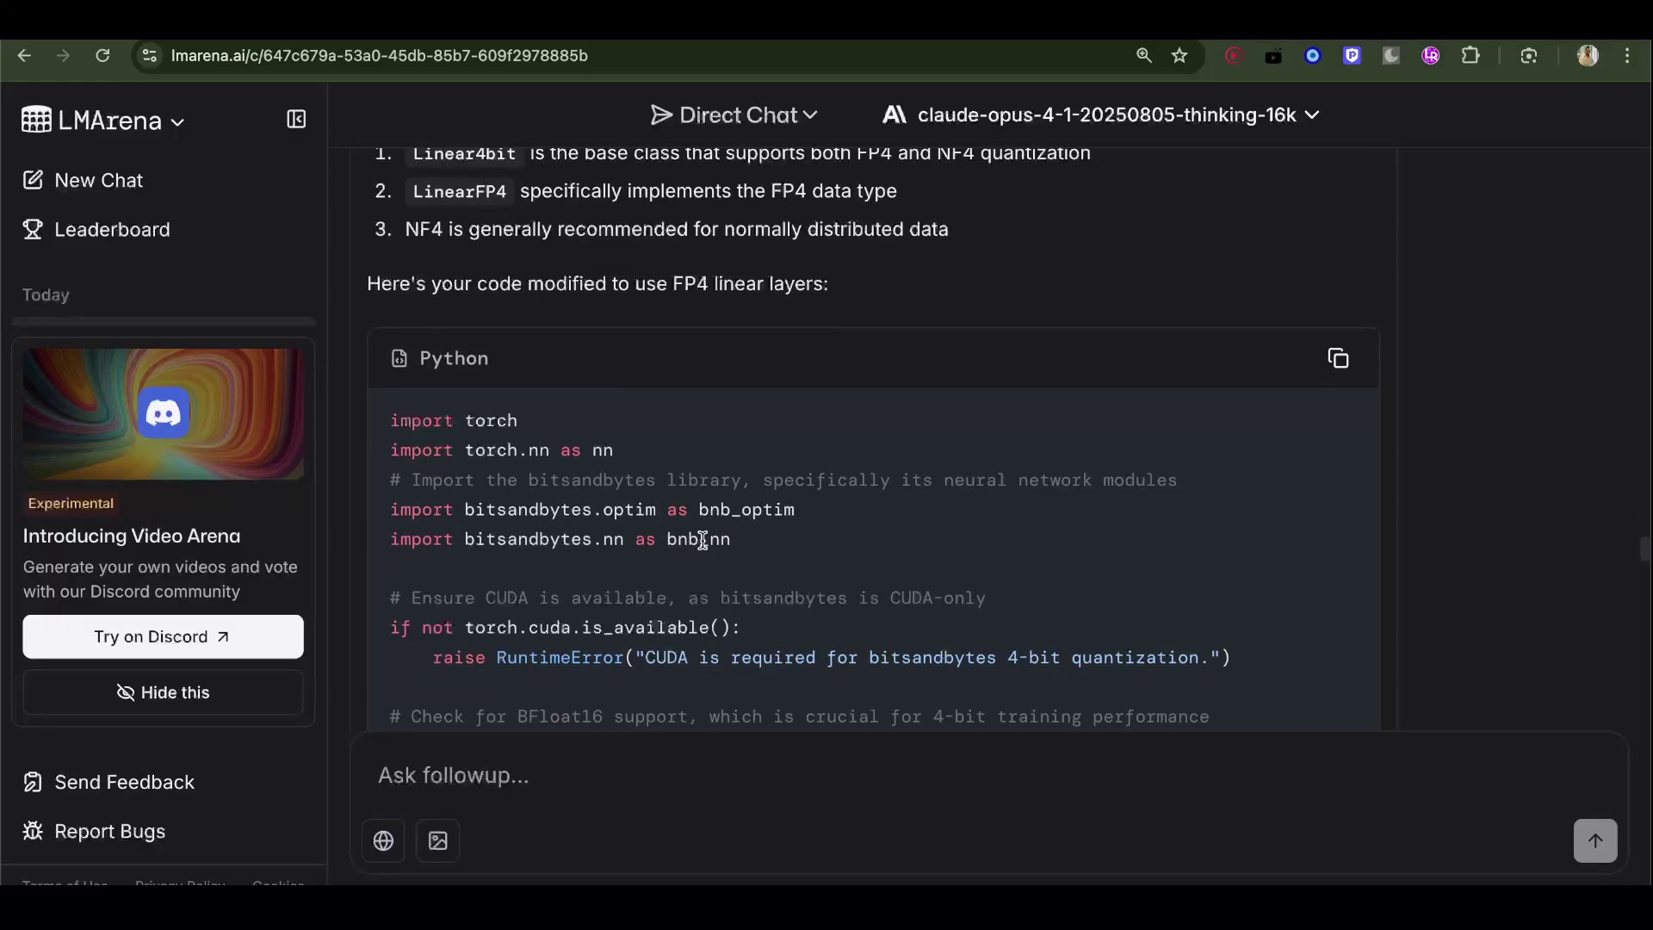
scroll(703, 540, "down", 4)
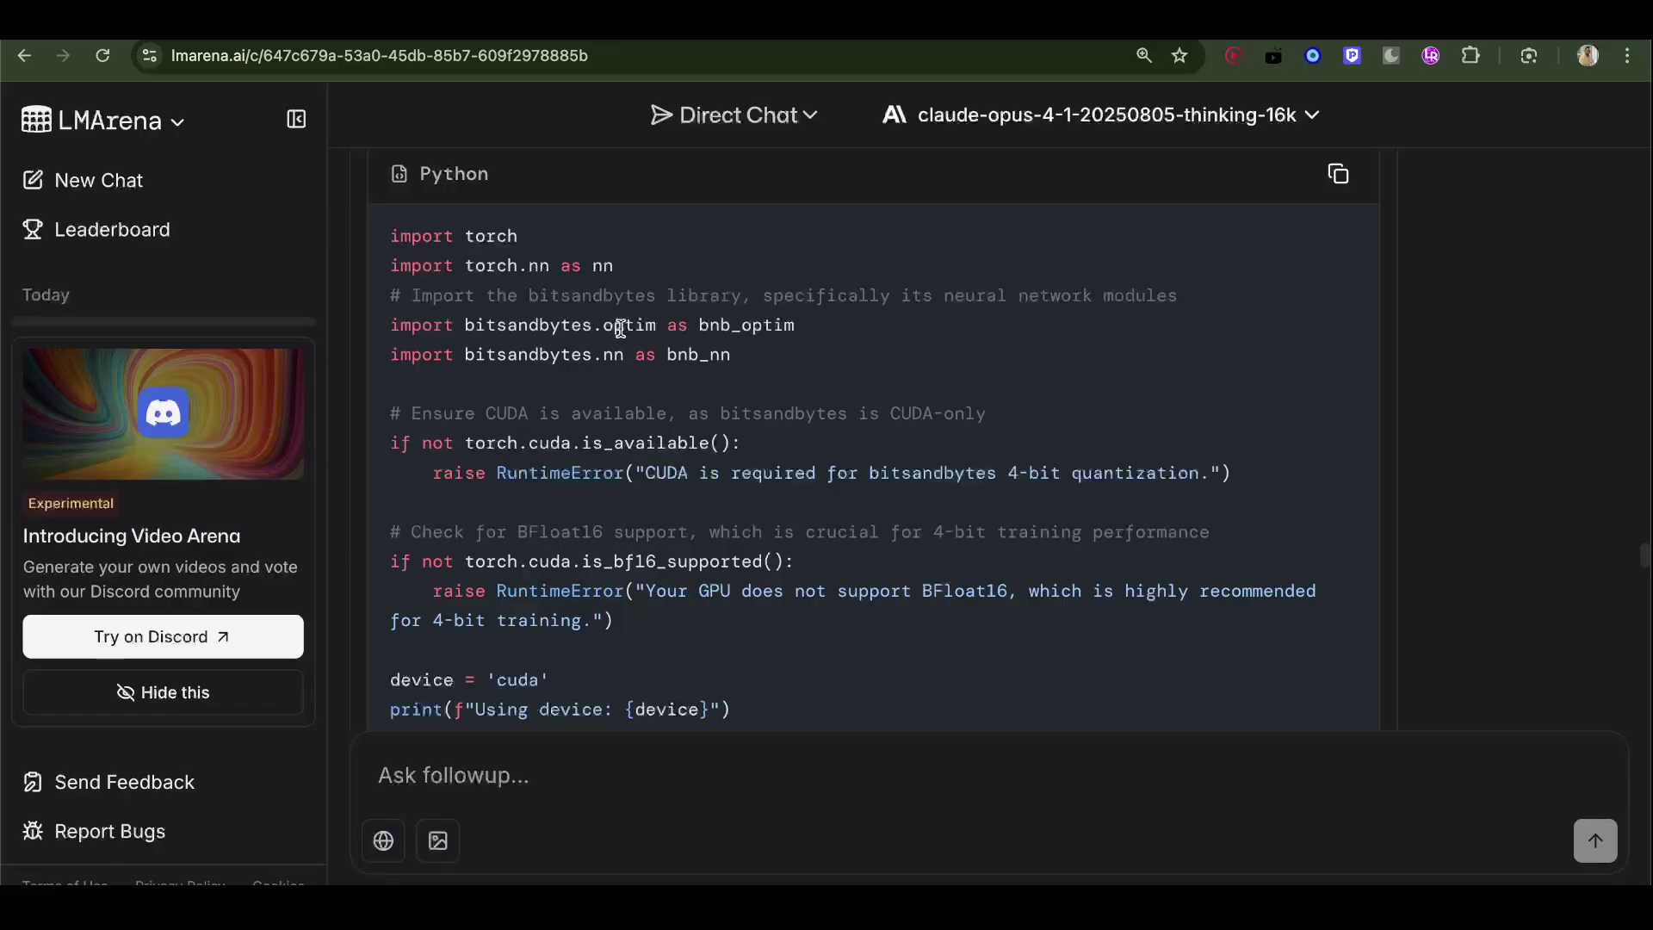
scroll(654, 327, "down", 3)
scroll(653, 328, "up", 1)
scroll(654, 328, "down", 10)
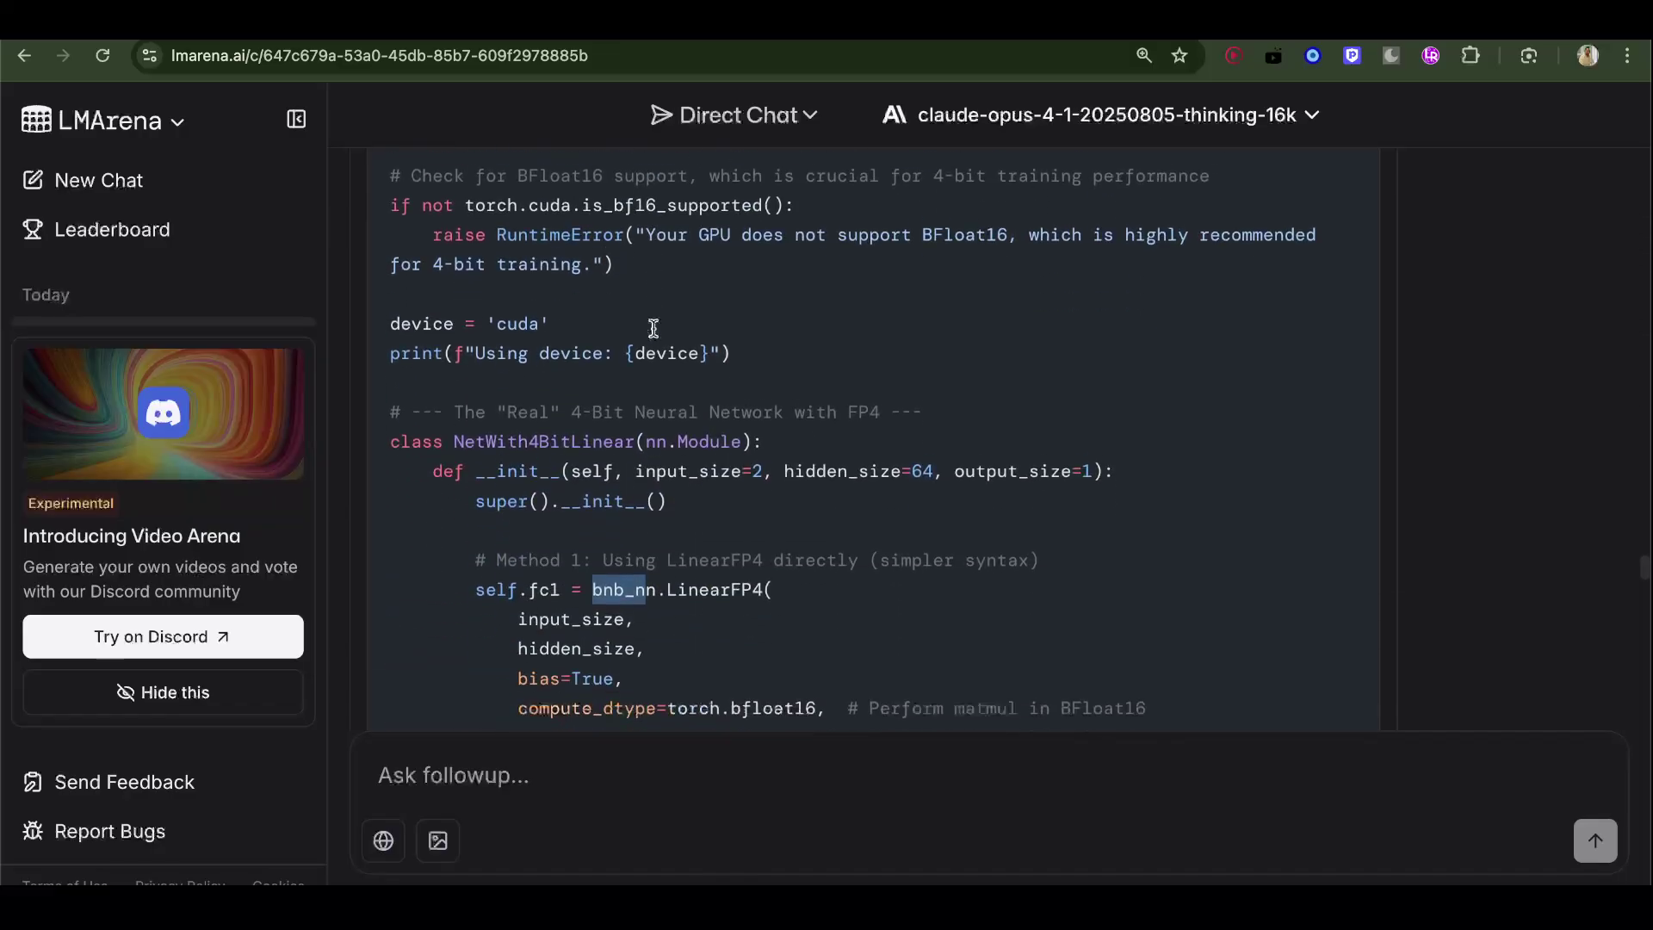
scroll(652, 328, "down", 1)
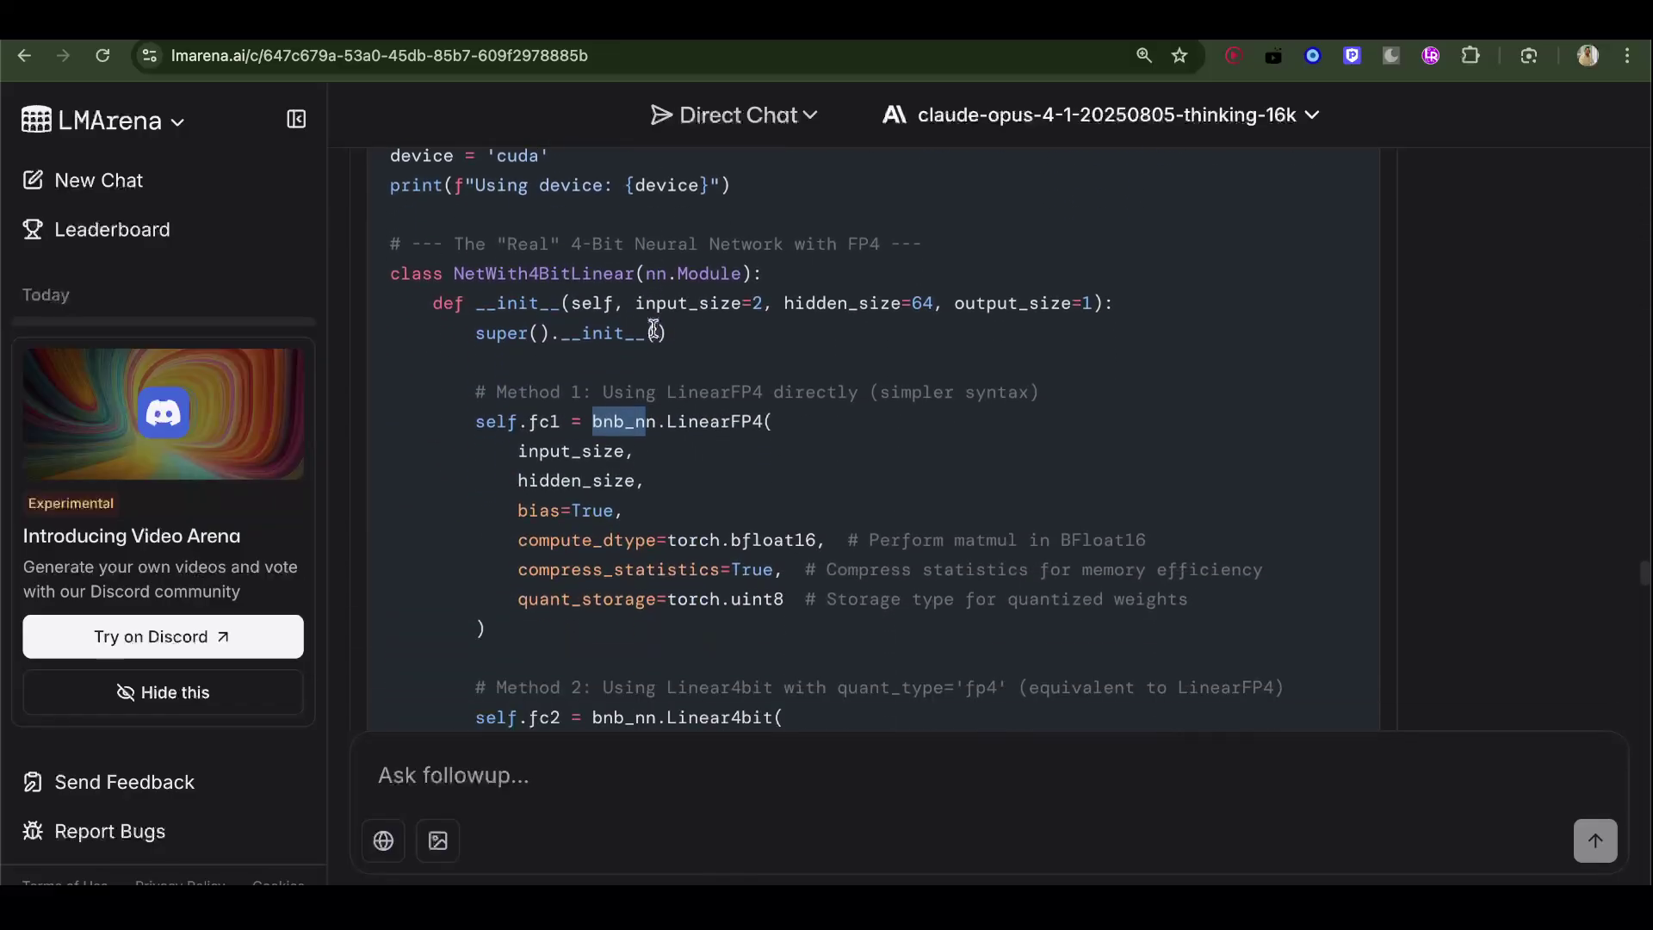
- Examine the LinearFP4 call for self.fc1, highlighting its size arguments and the compute_dtype, compress_statistics and quant_storage comments
double_click(682, 420)
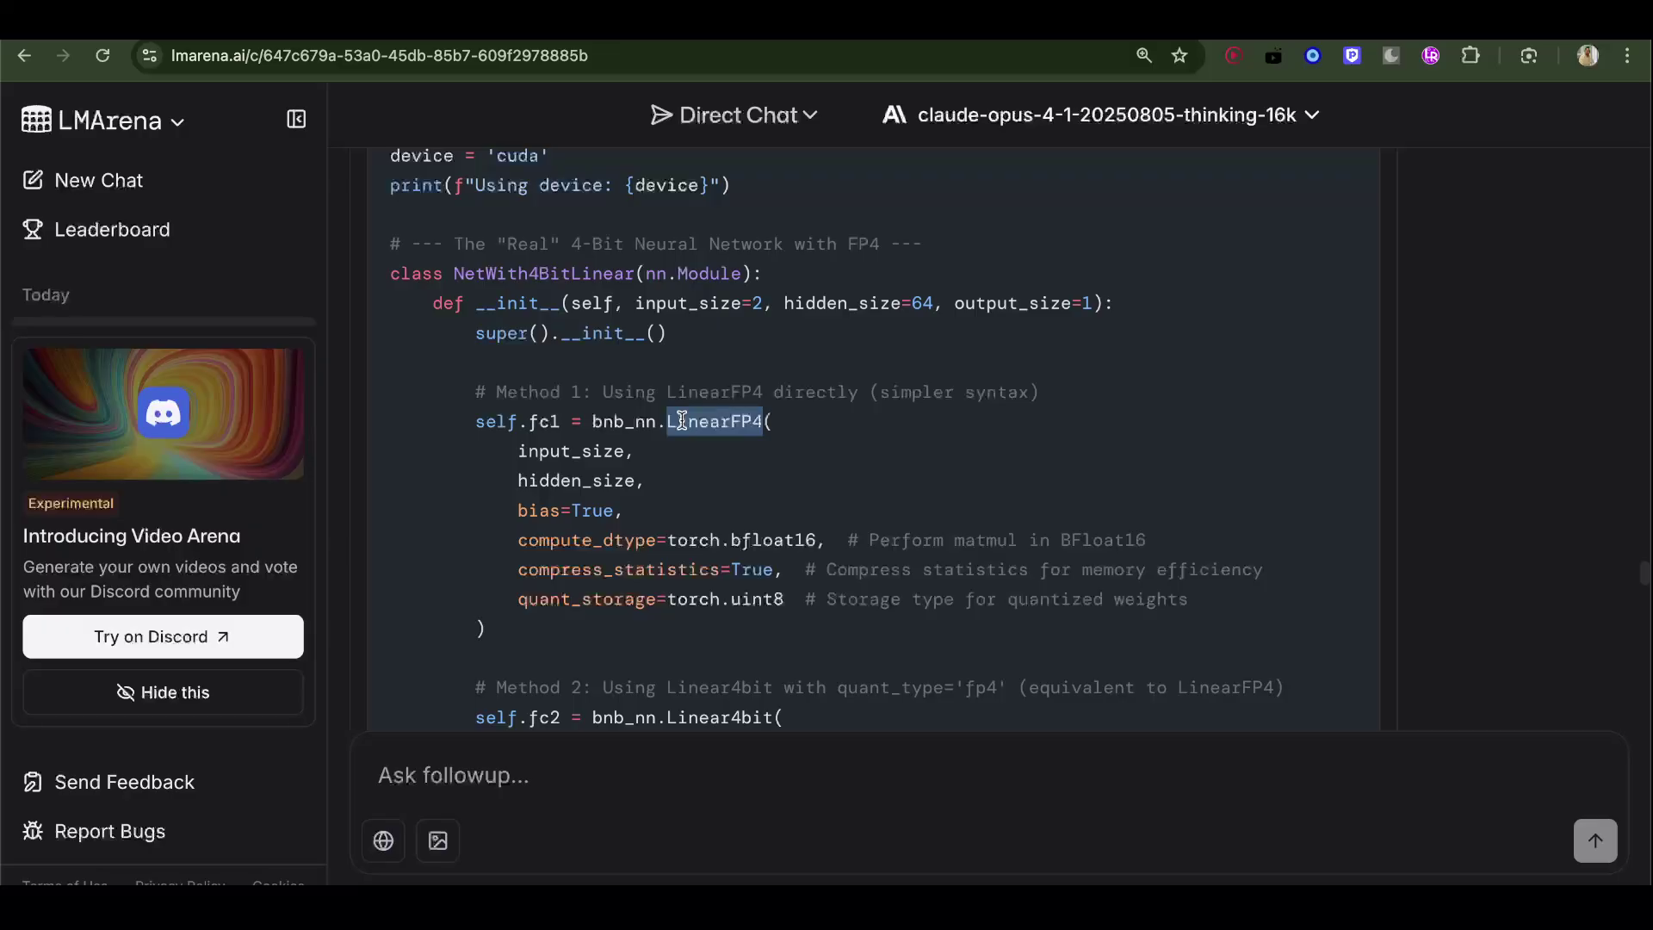
double_click(579, 450)
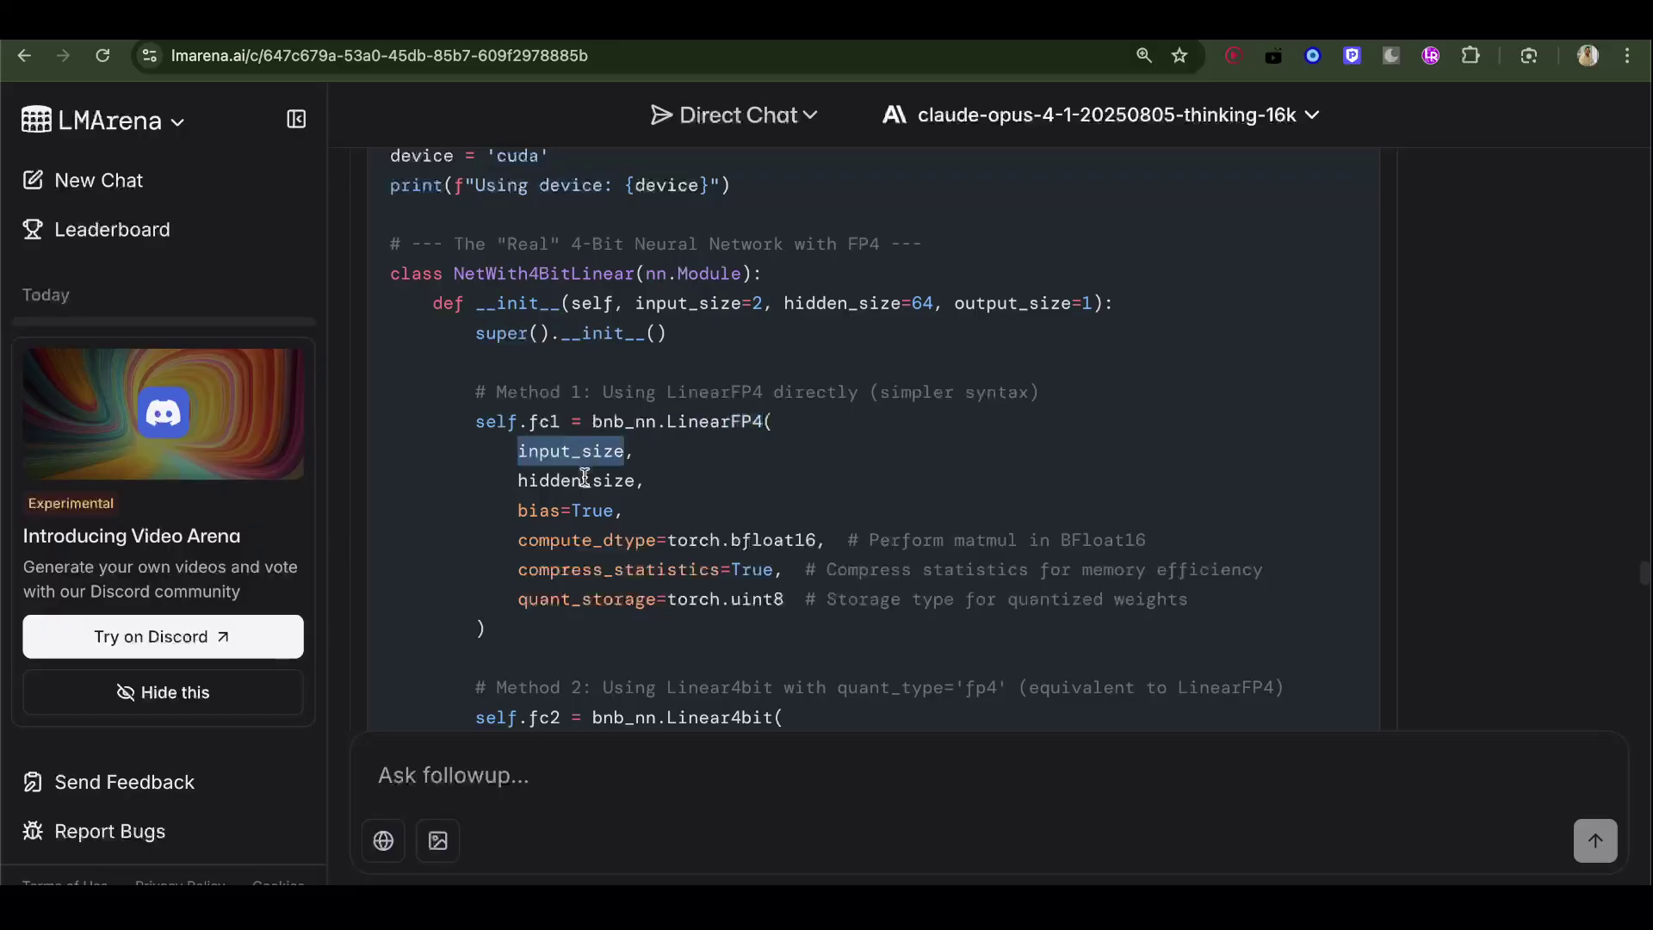
double_click(583, 480)
scroll(584, 478, "down", 1)
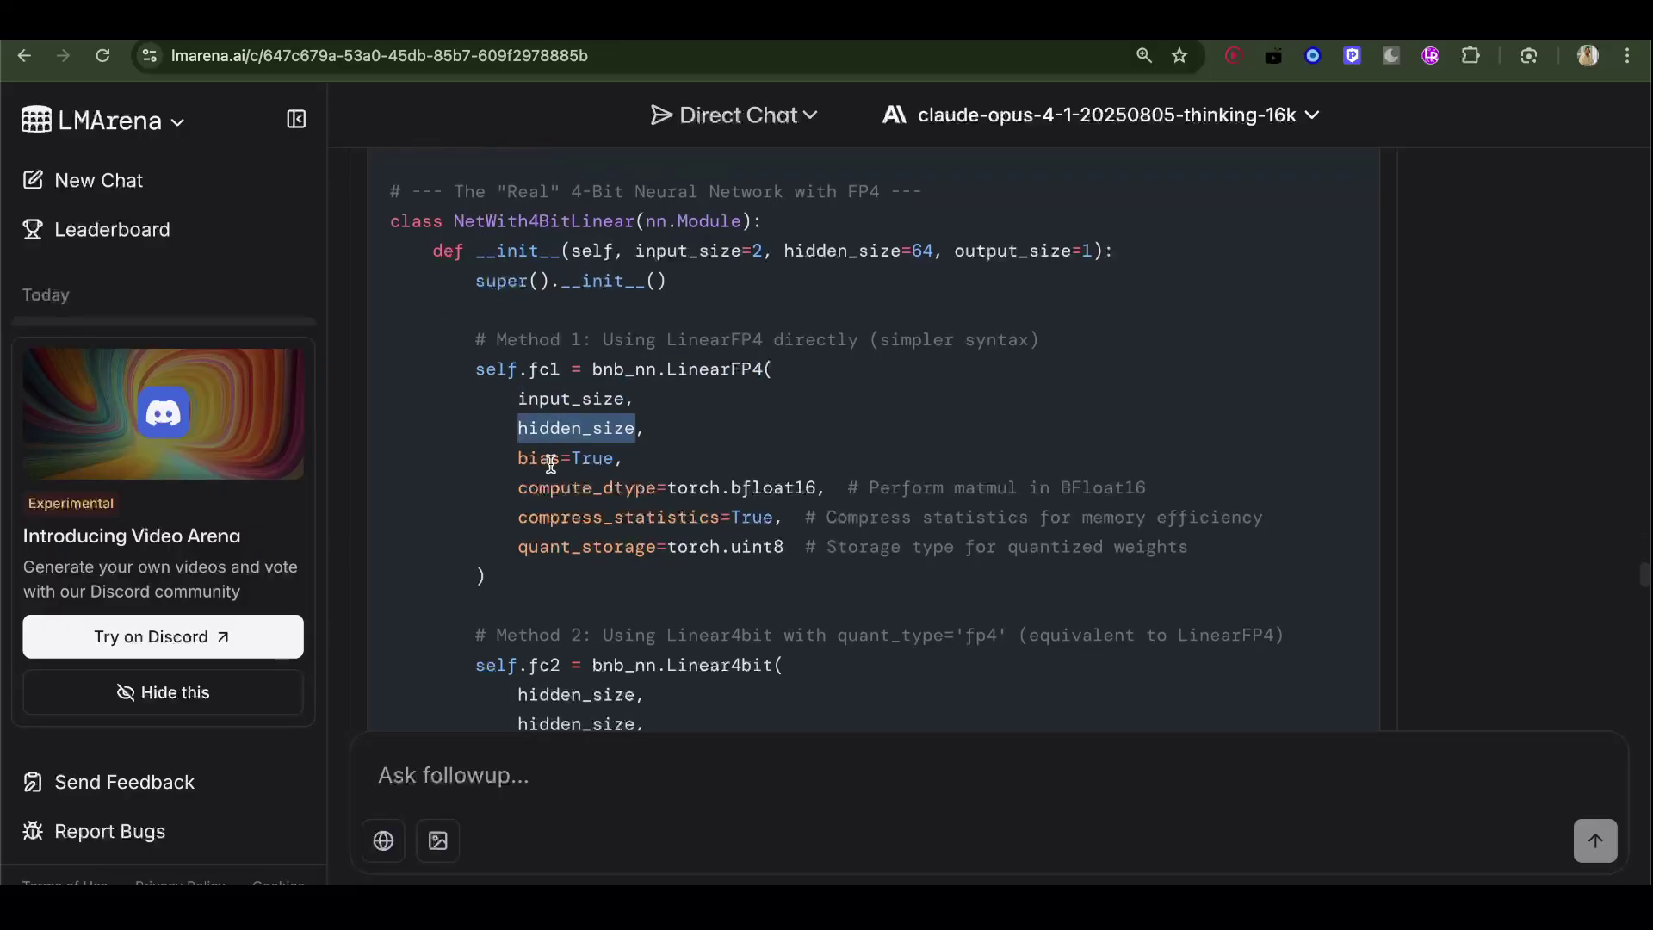
left_click_drag(567, 487, 1116, 486)
left_click(800, 474)
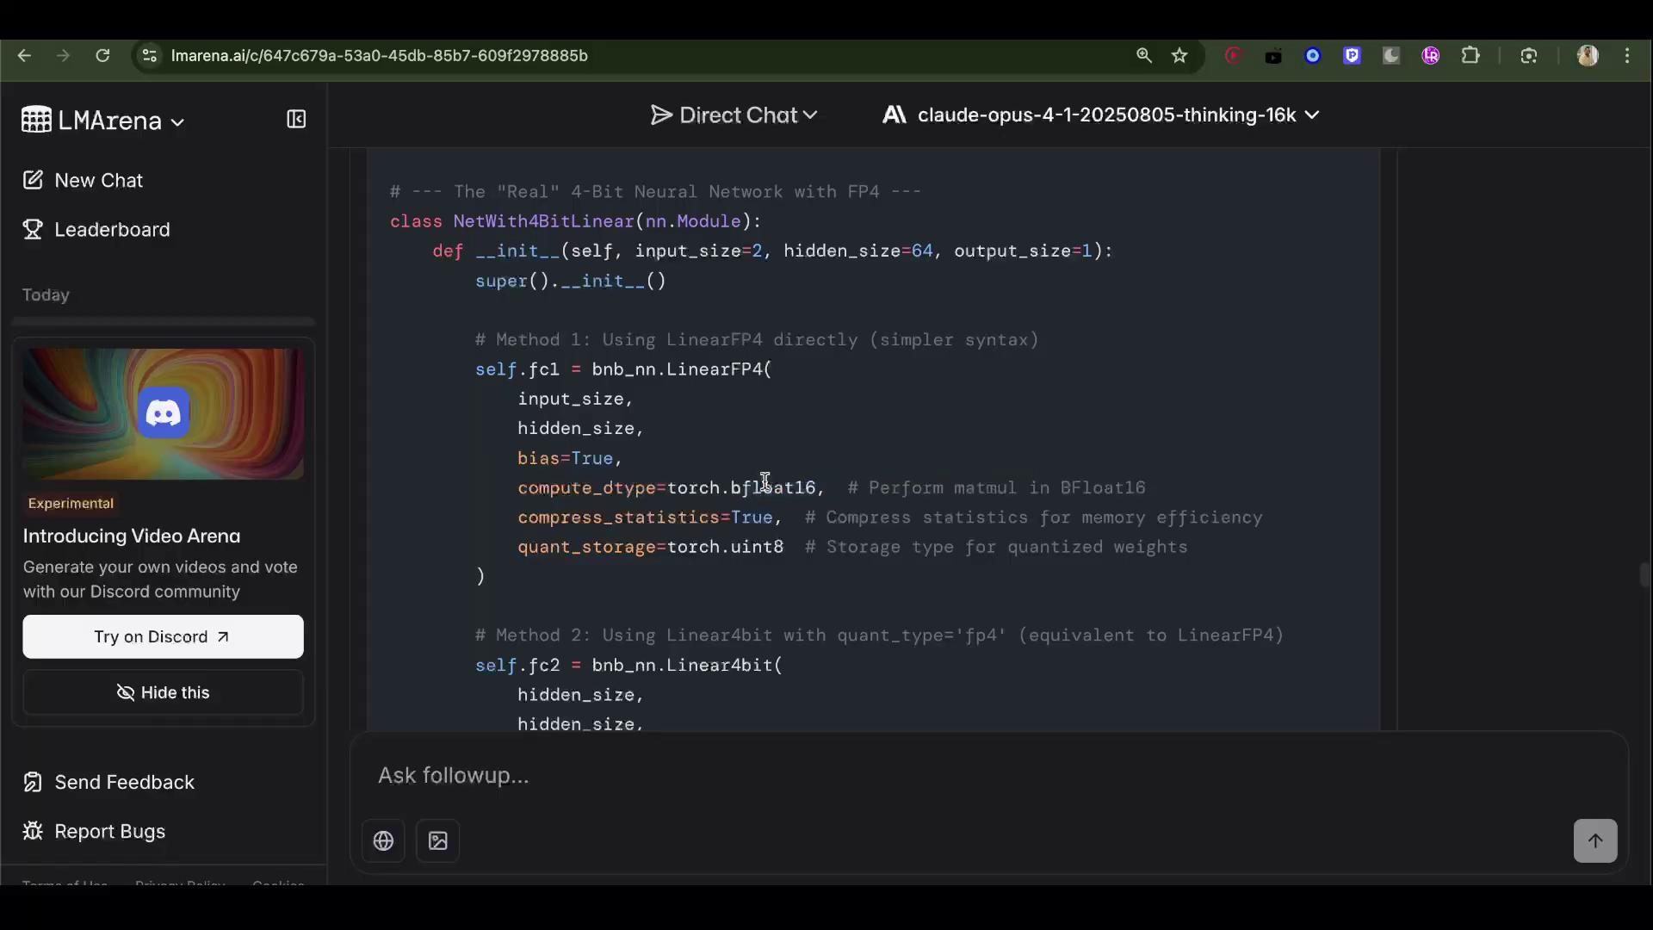
left_click_drag(646, 516, 1254, 517)
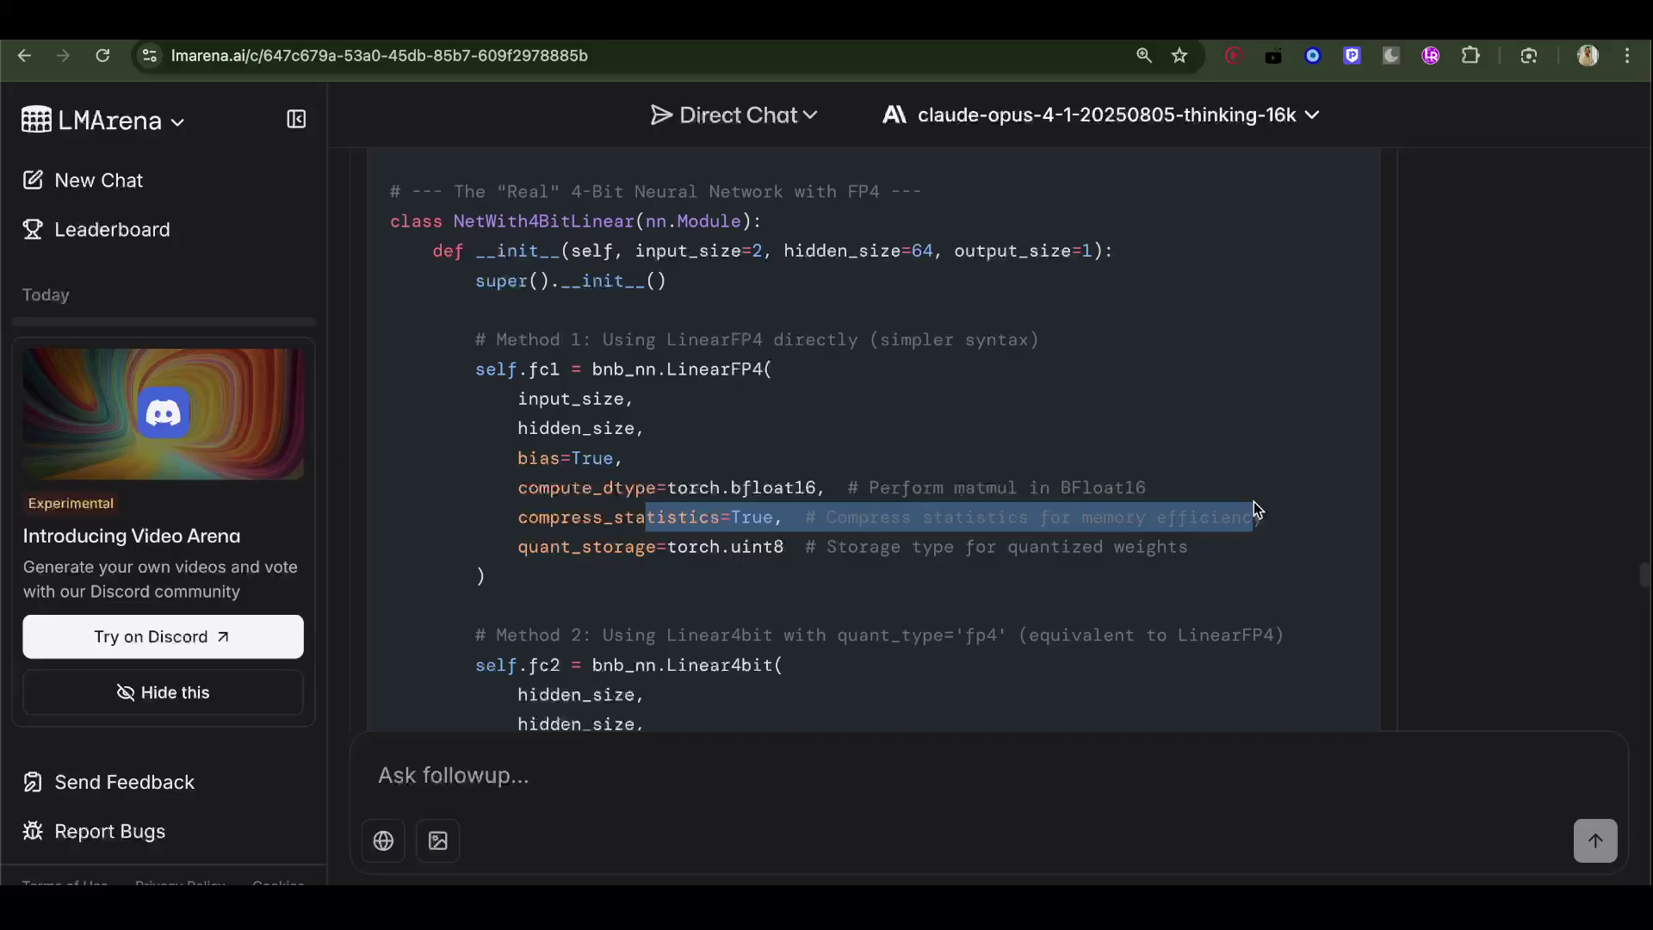
left_click(748, 509)
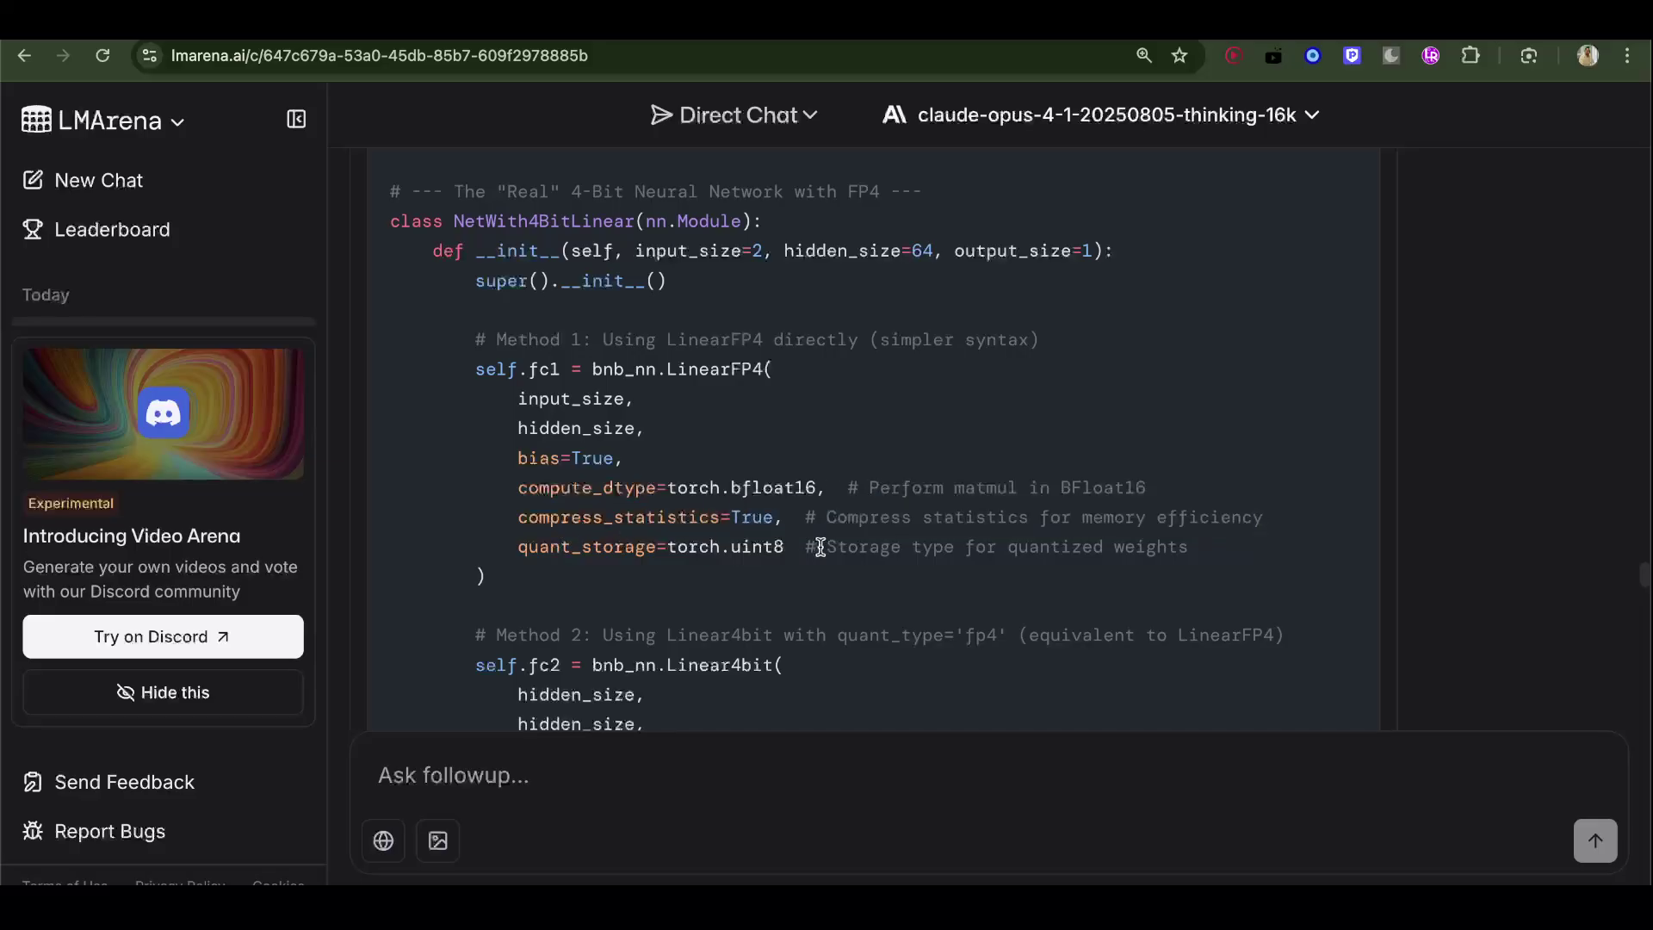
left_click_drag(817, 547, 1189, 542)
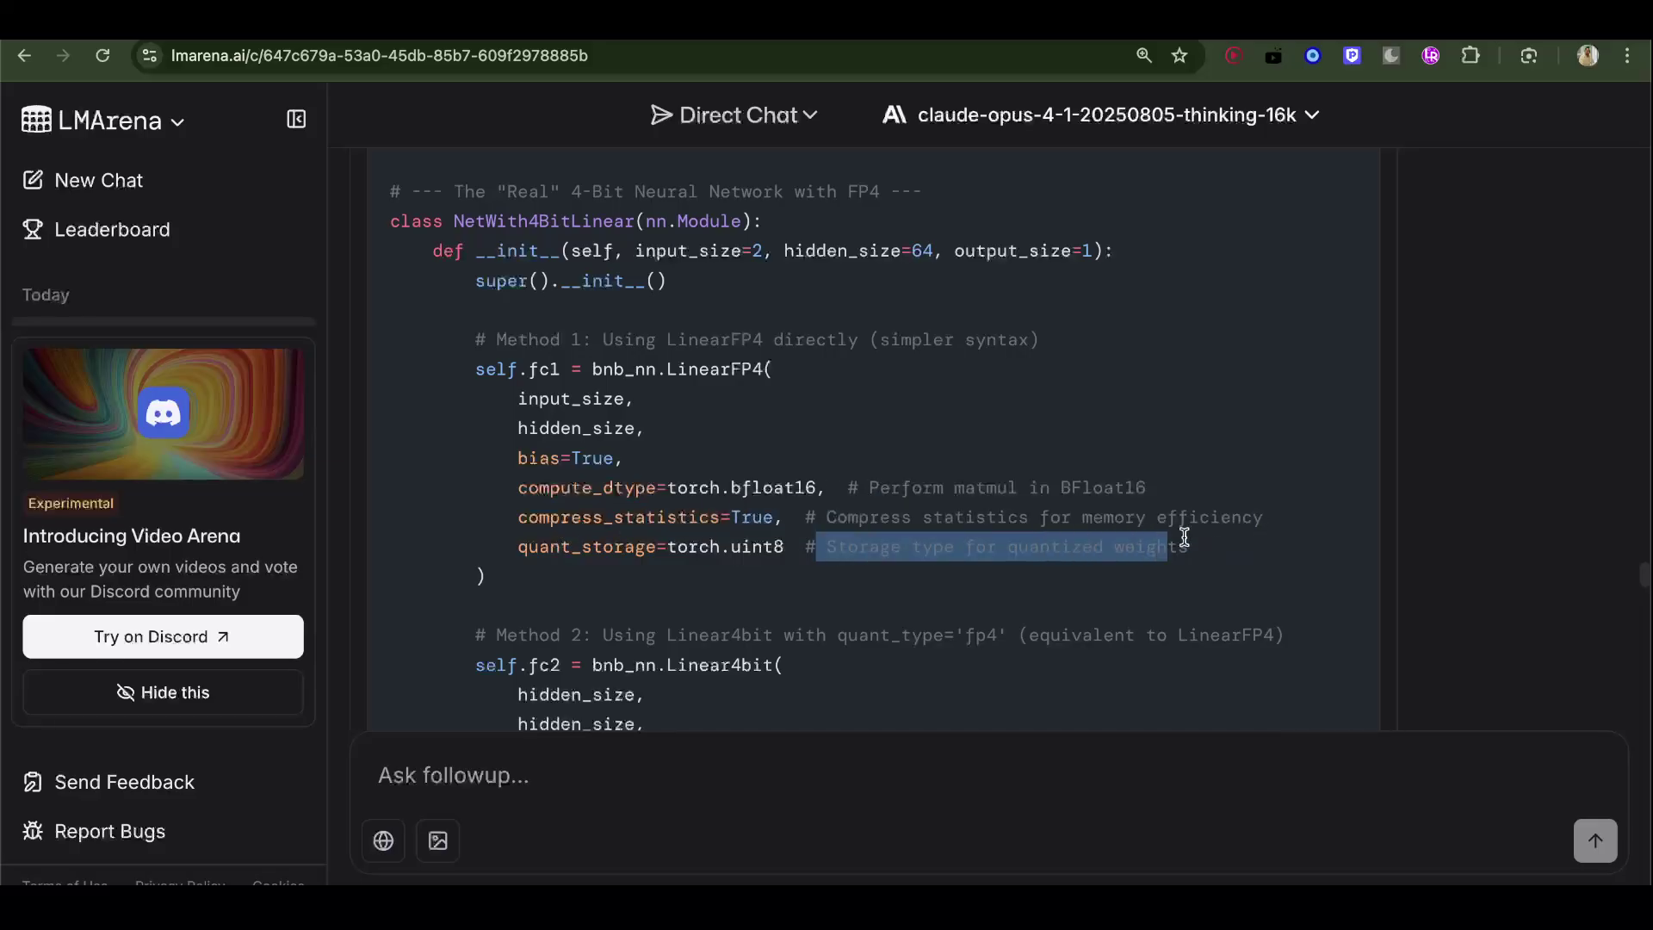
left_click(1181, 548)
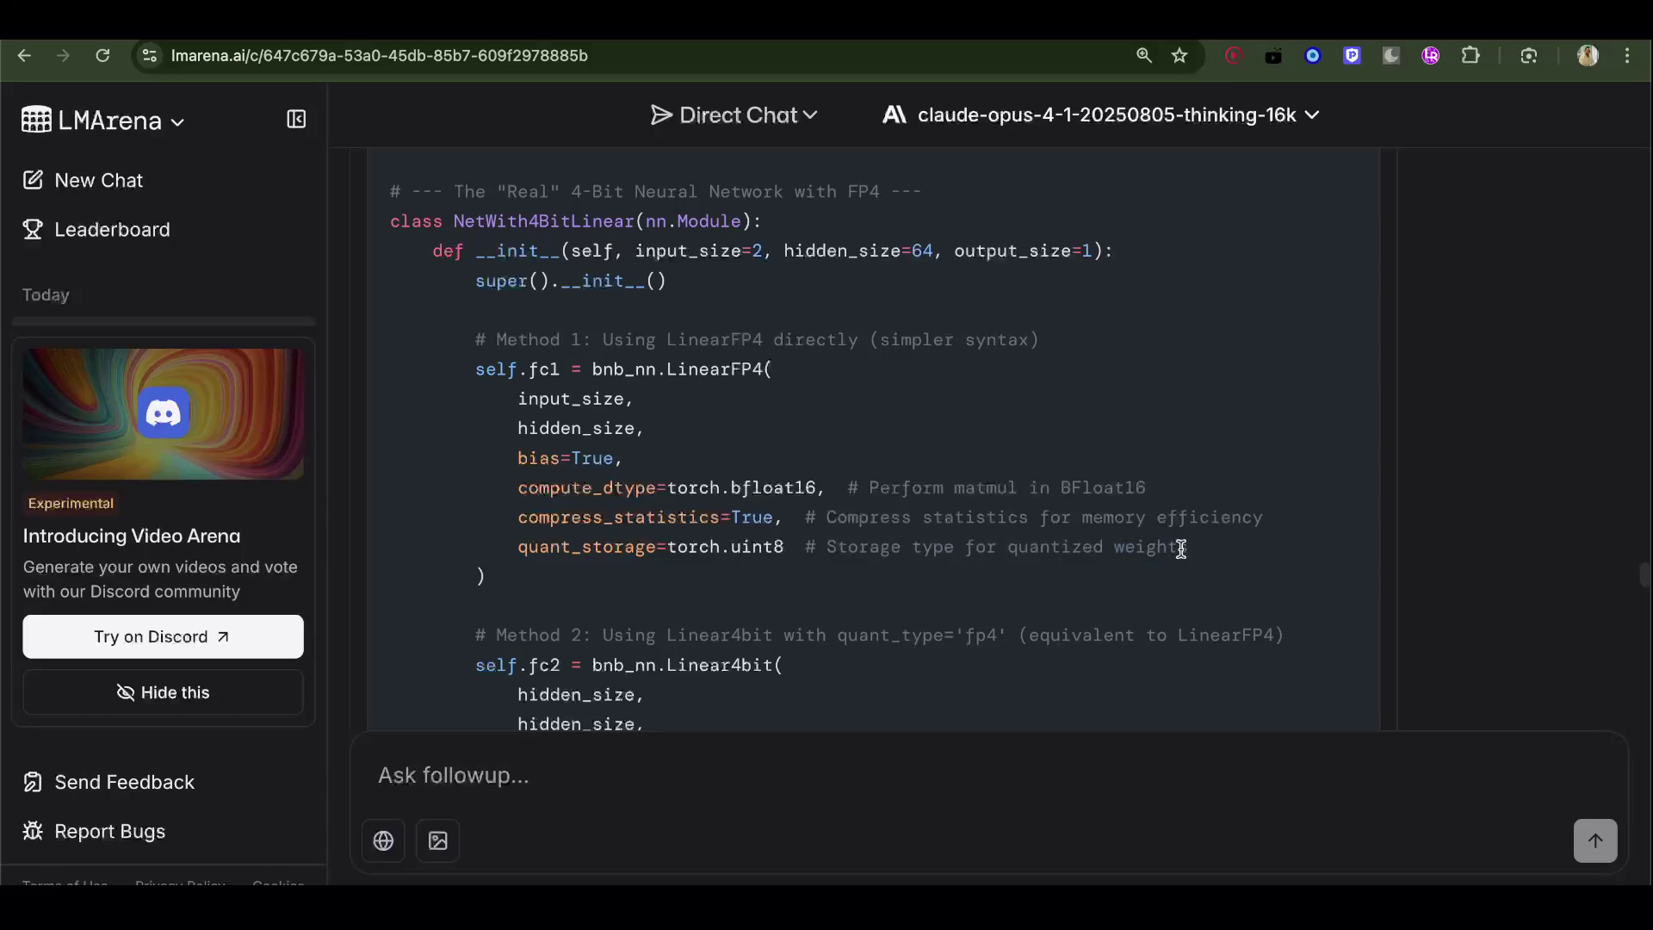
- Examine the "Why uint8 for 4-bit weights?" explanation, highlighting the 4-bit weights and the uint8 they are packed into
scroll(845, 440, "down", 10)
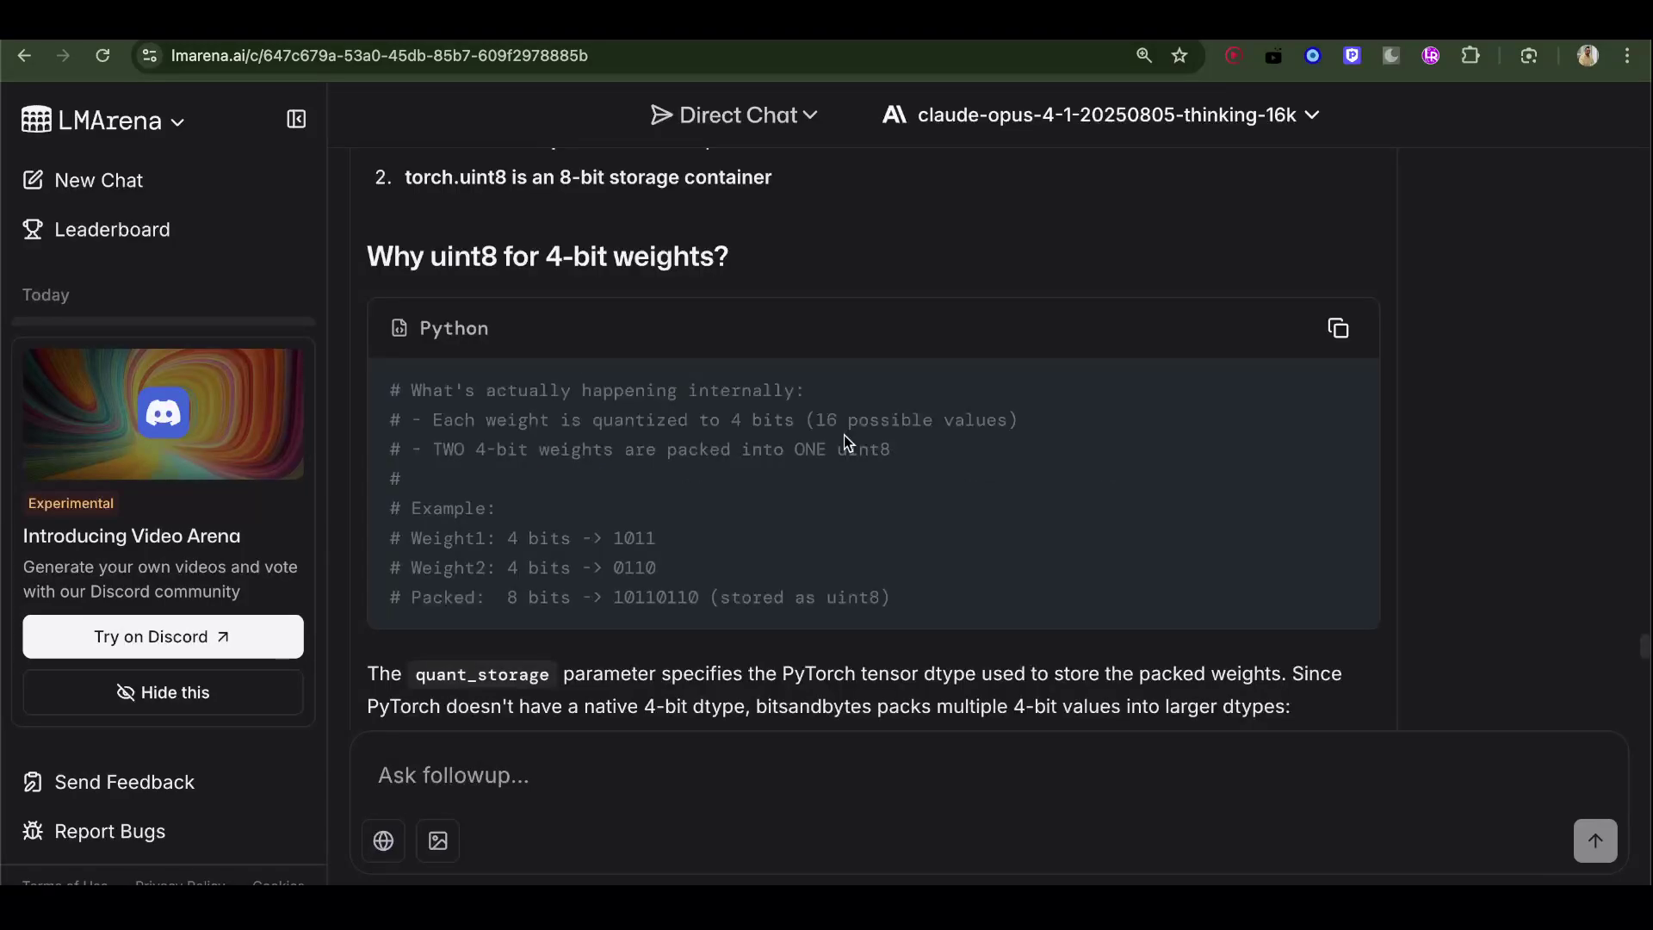
left_click_drag(474, 452, 595, 452)
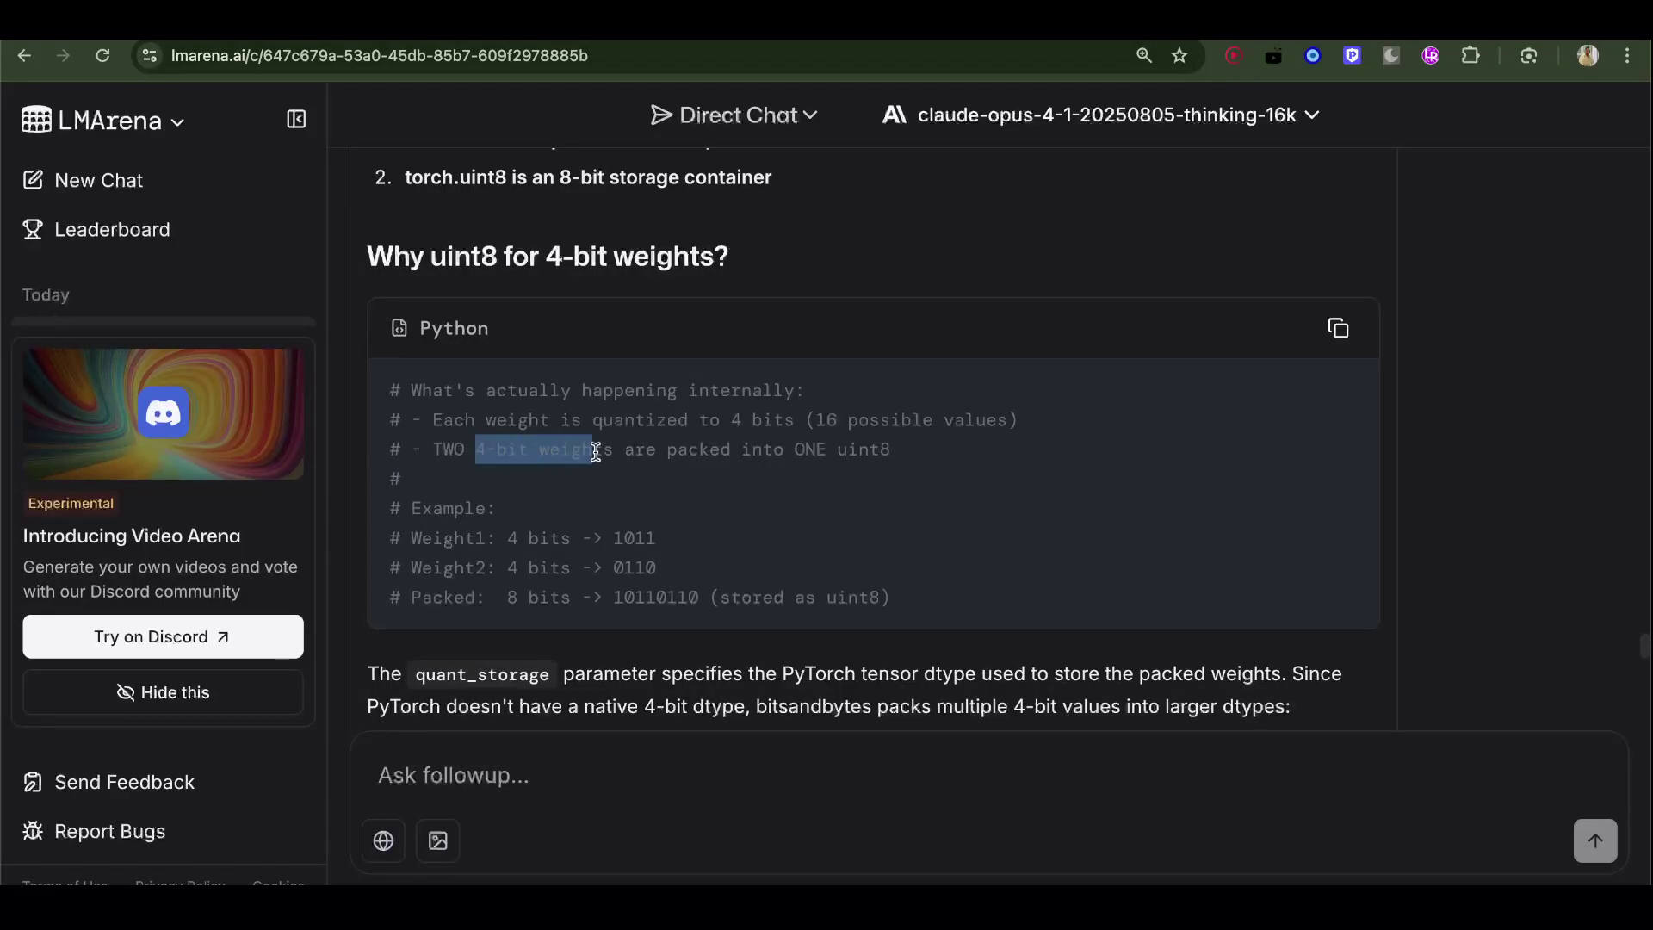
left_click_drag(837, 450, 883, 452)
left_click(868, 453)
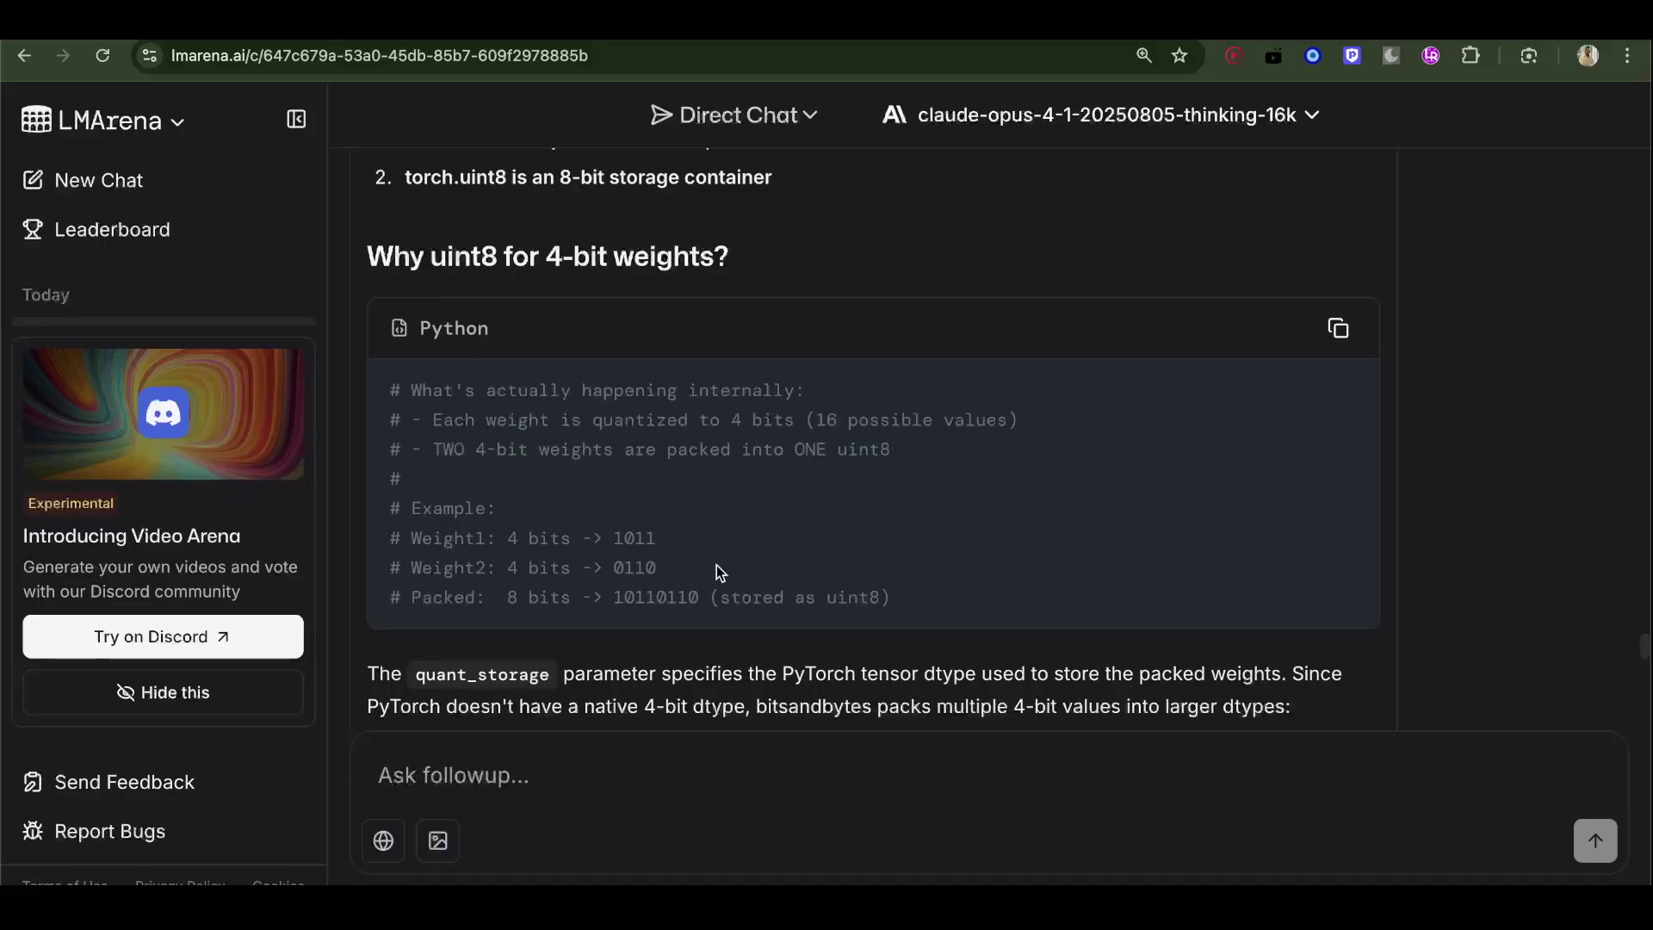
- Examine the example LinearFP4 layer code, highlighting quant_type and the torch.uint8 storage setting
scroll(718, 569, "down", 1)
scroll(586, 545, "down", 6)
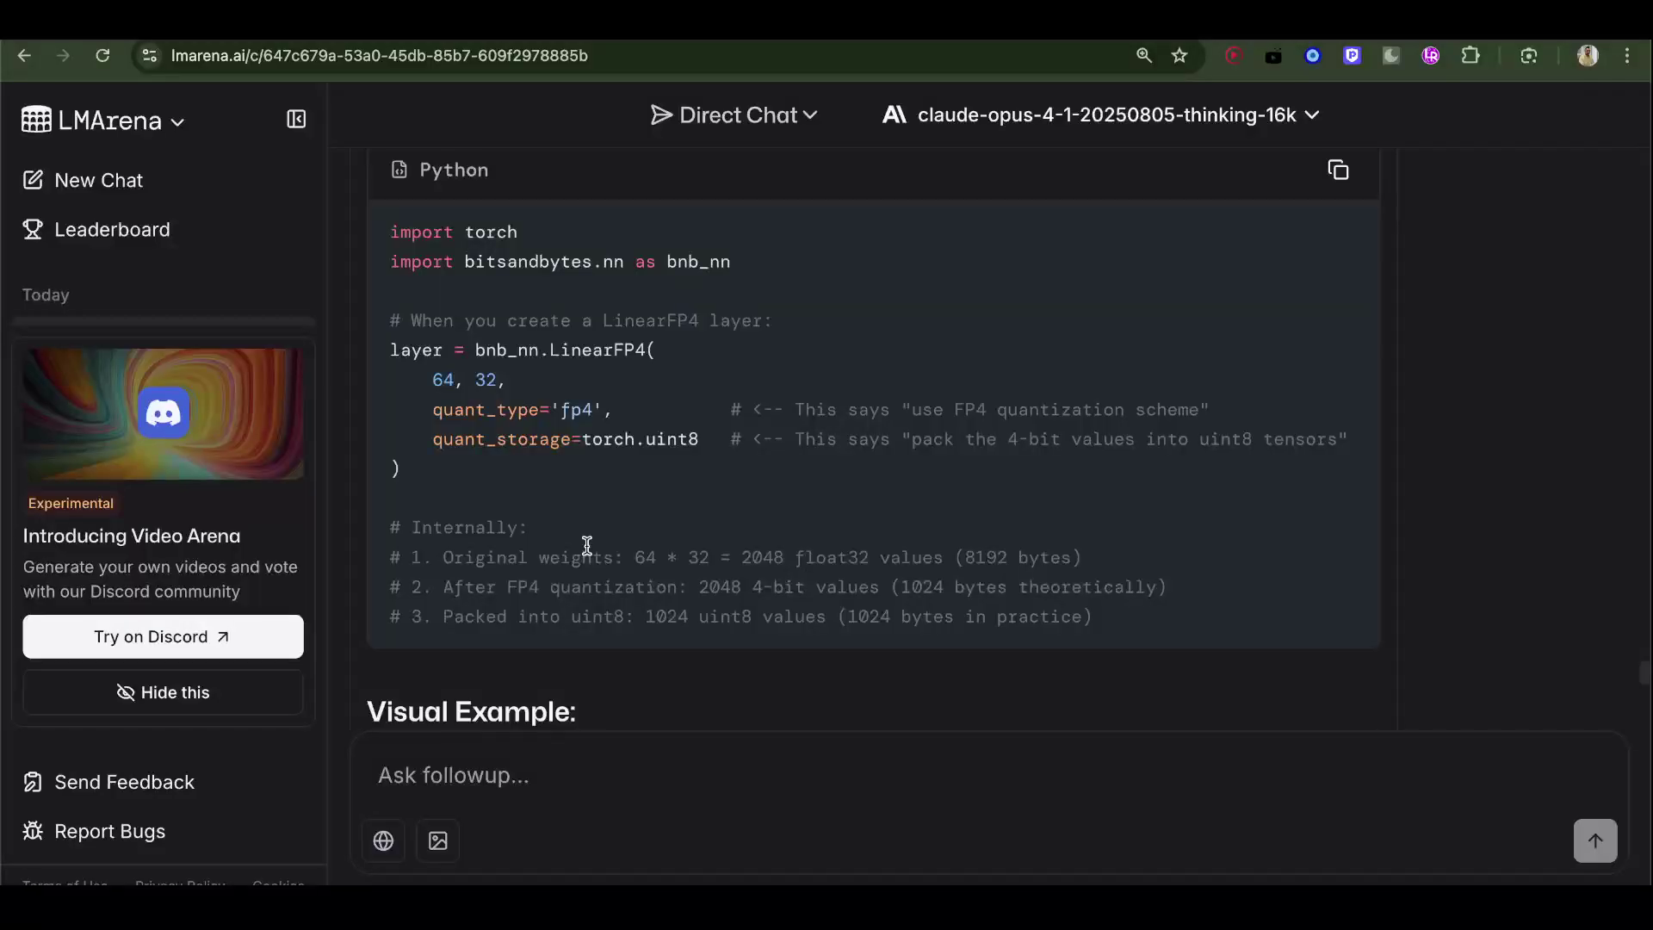
double_click(449, 413)
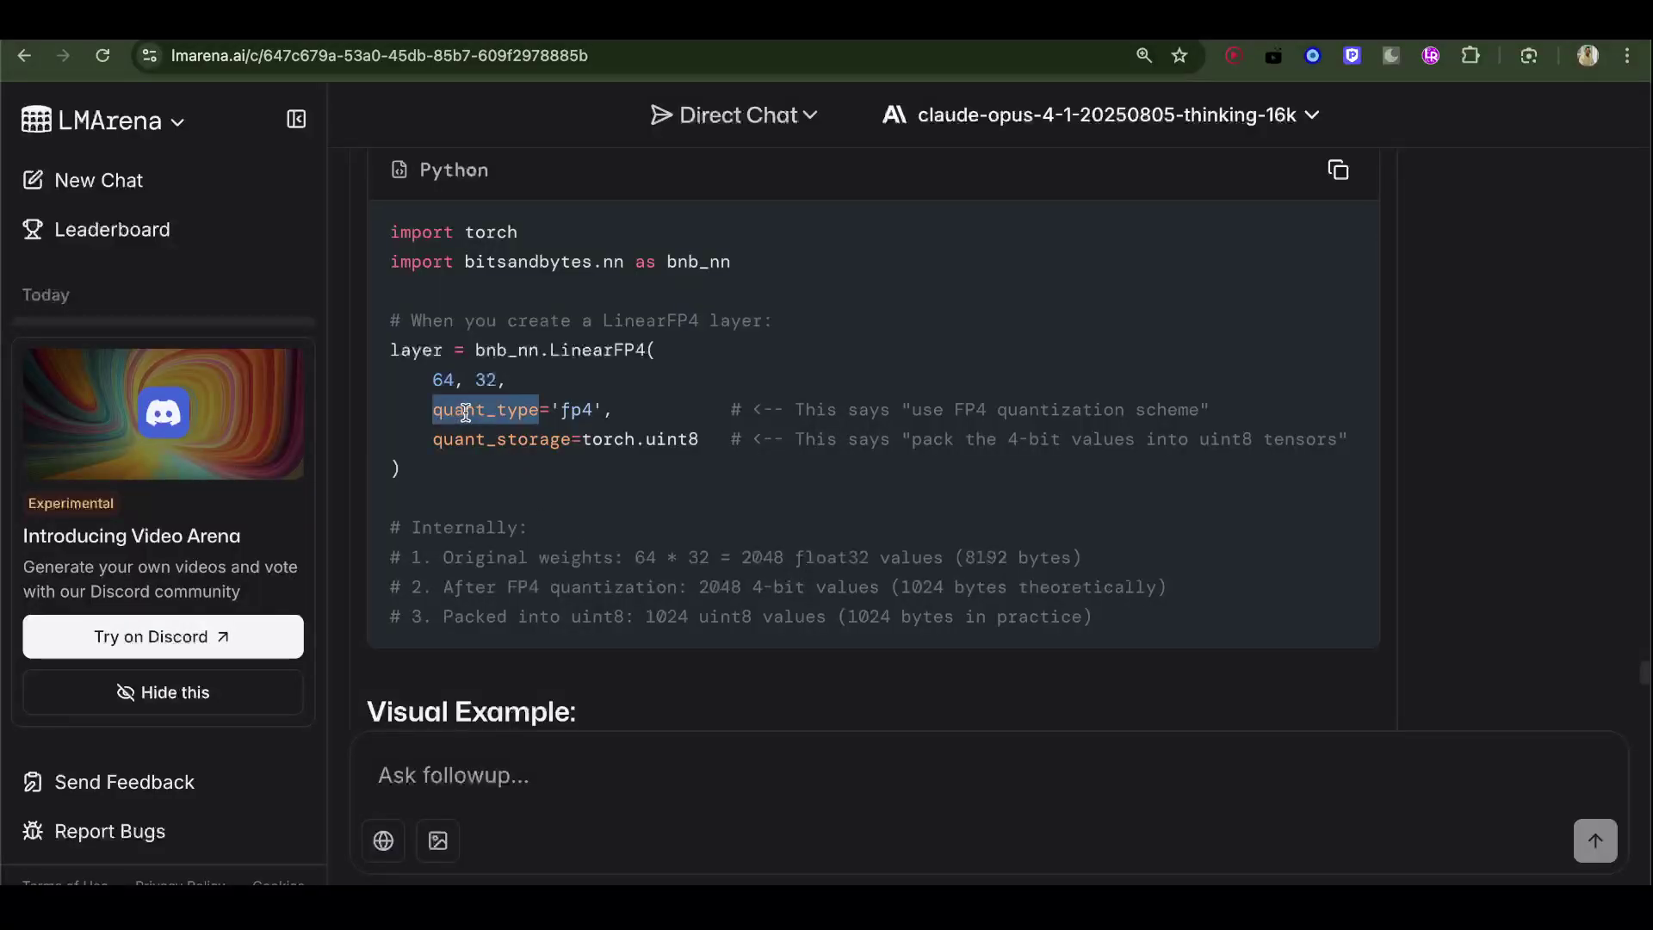
left_click_drag(592, 439, 680, 441)
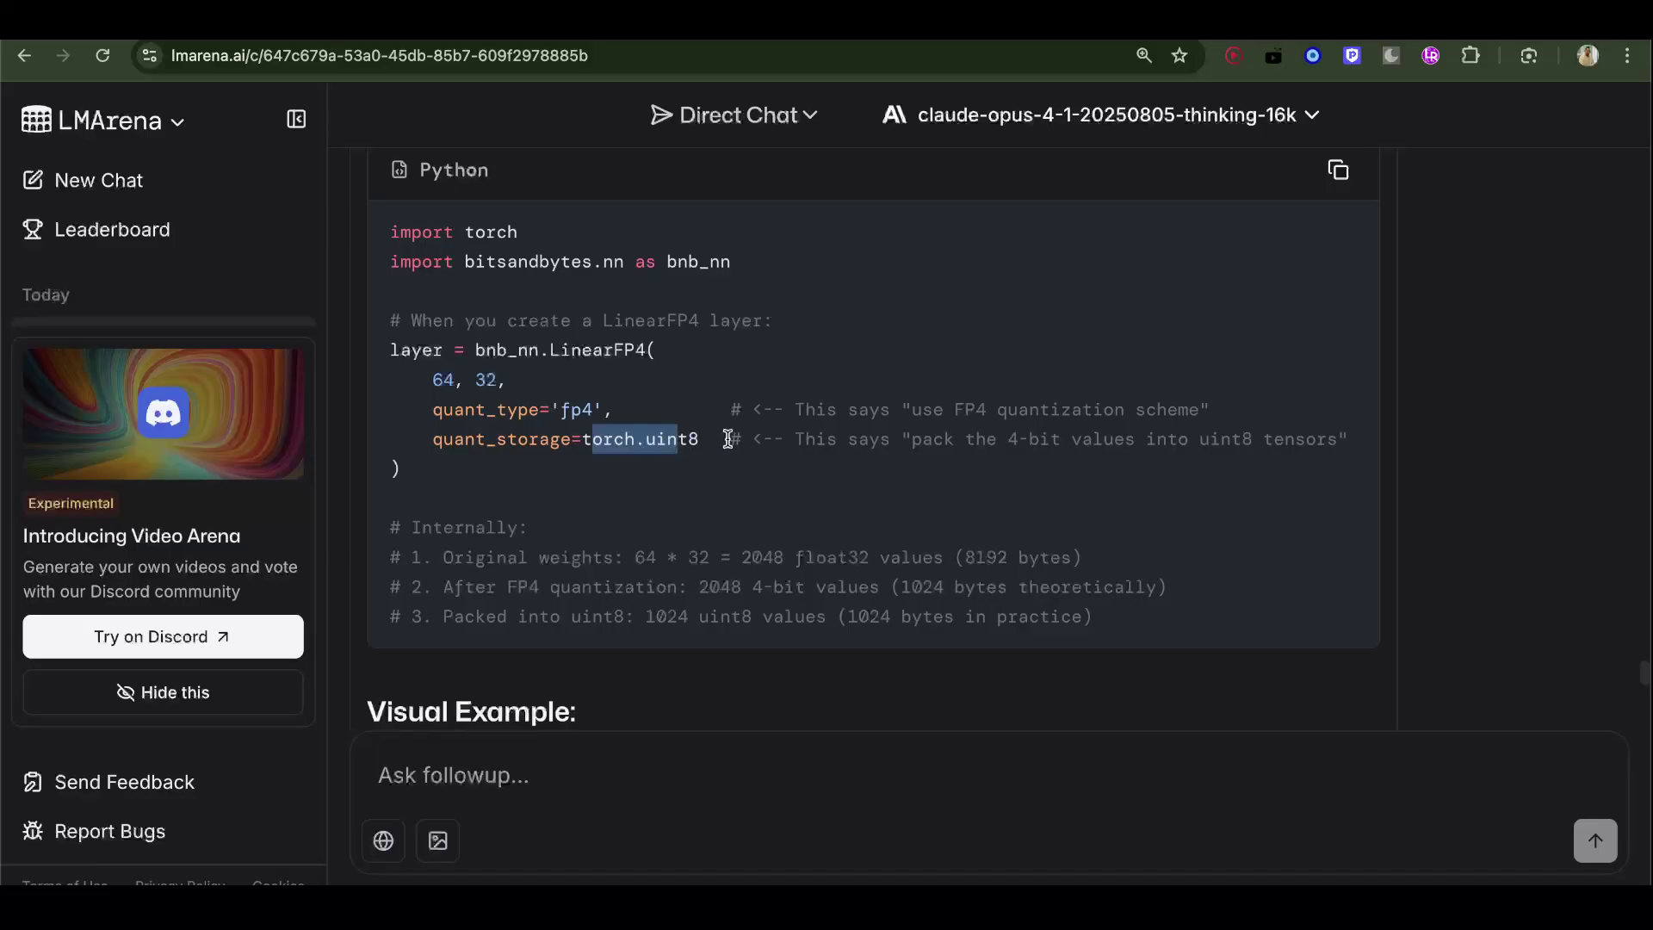
left_click(708, 442)
- Return to the NetWith4BitLinear class and examine its Linear4bit layer, final LinearFP4 layer and forward method with the bfloat16 cast
scroll(713, 436, "down", 10)
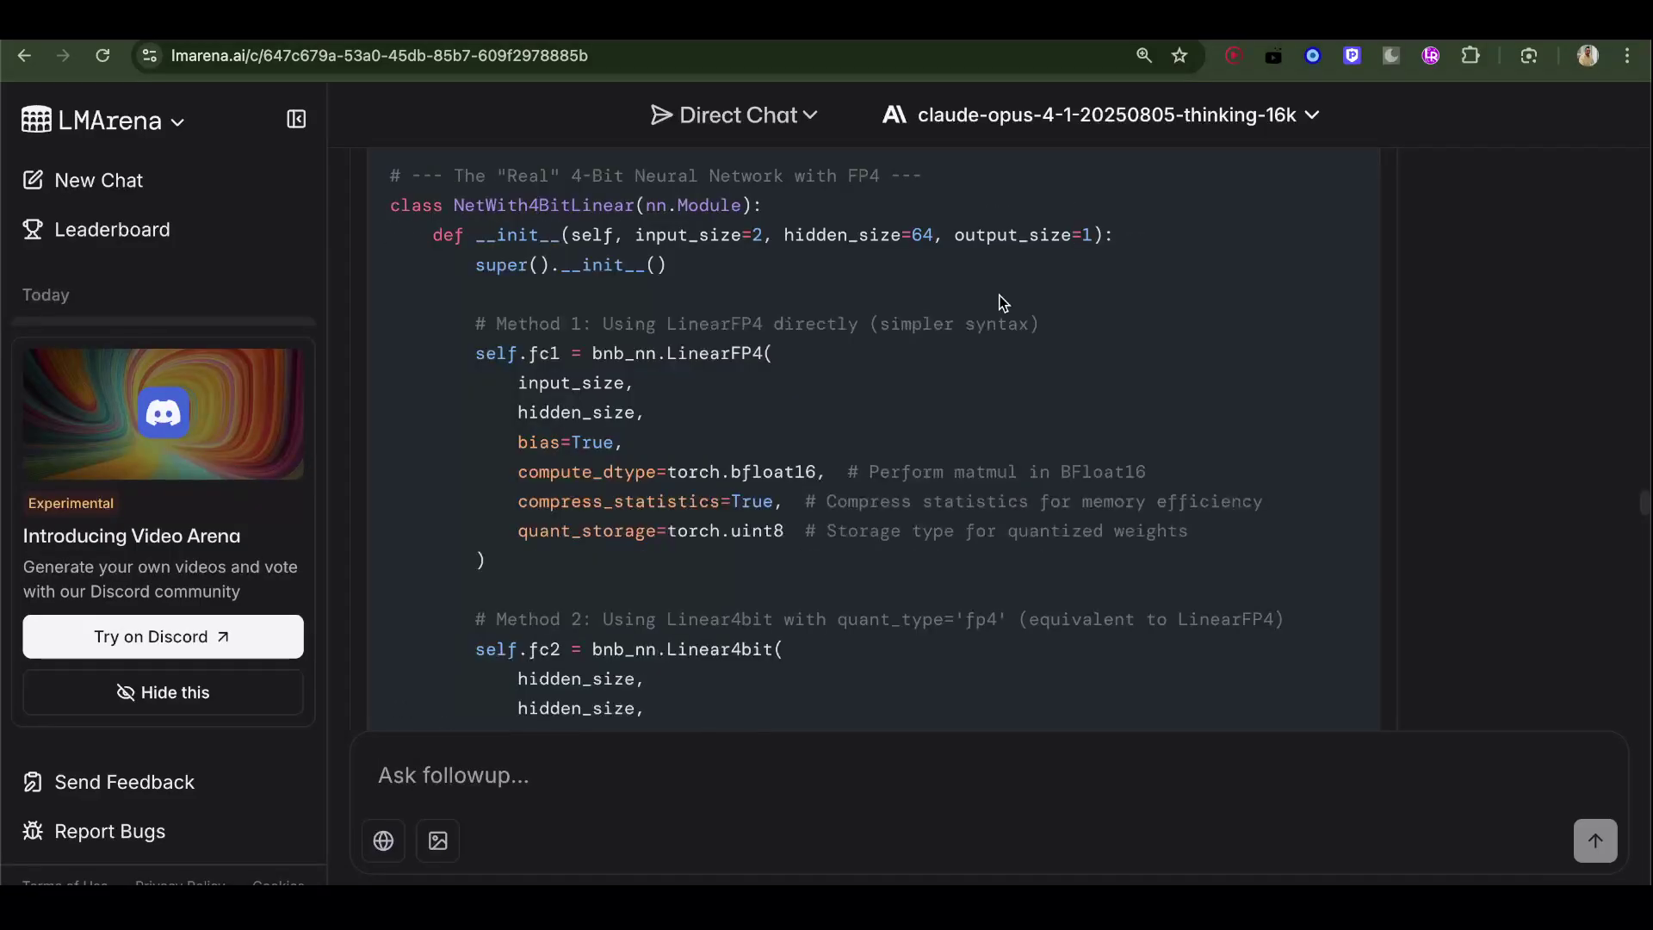
scroll(656, 458, "down", 6)
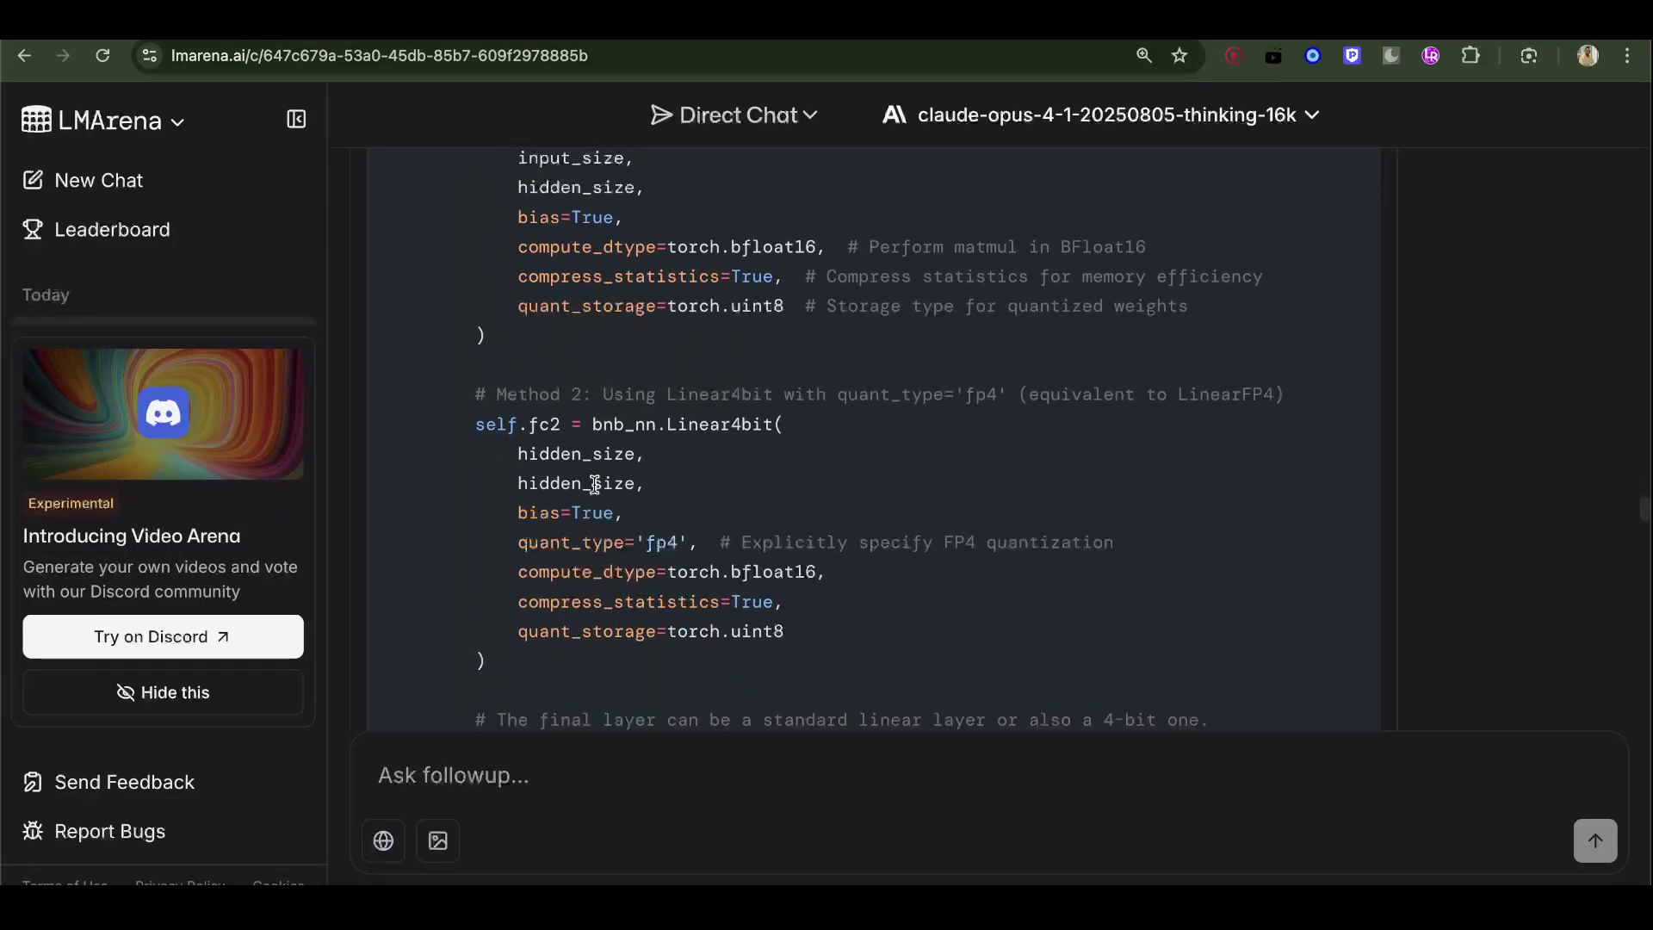
scroll(594, 484, "down", 3)
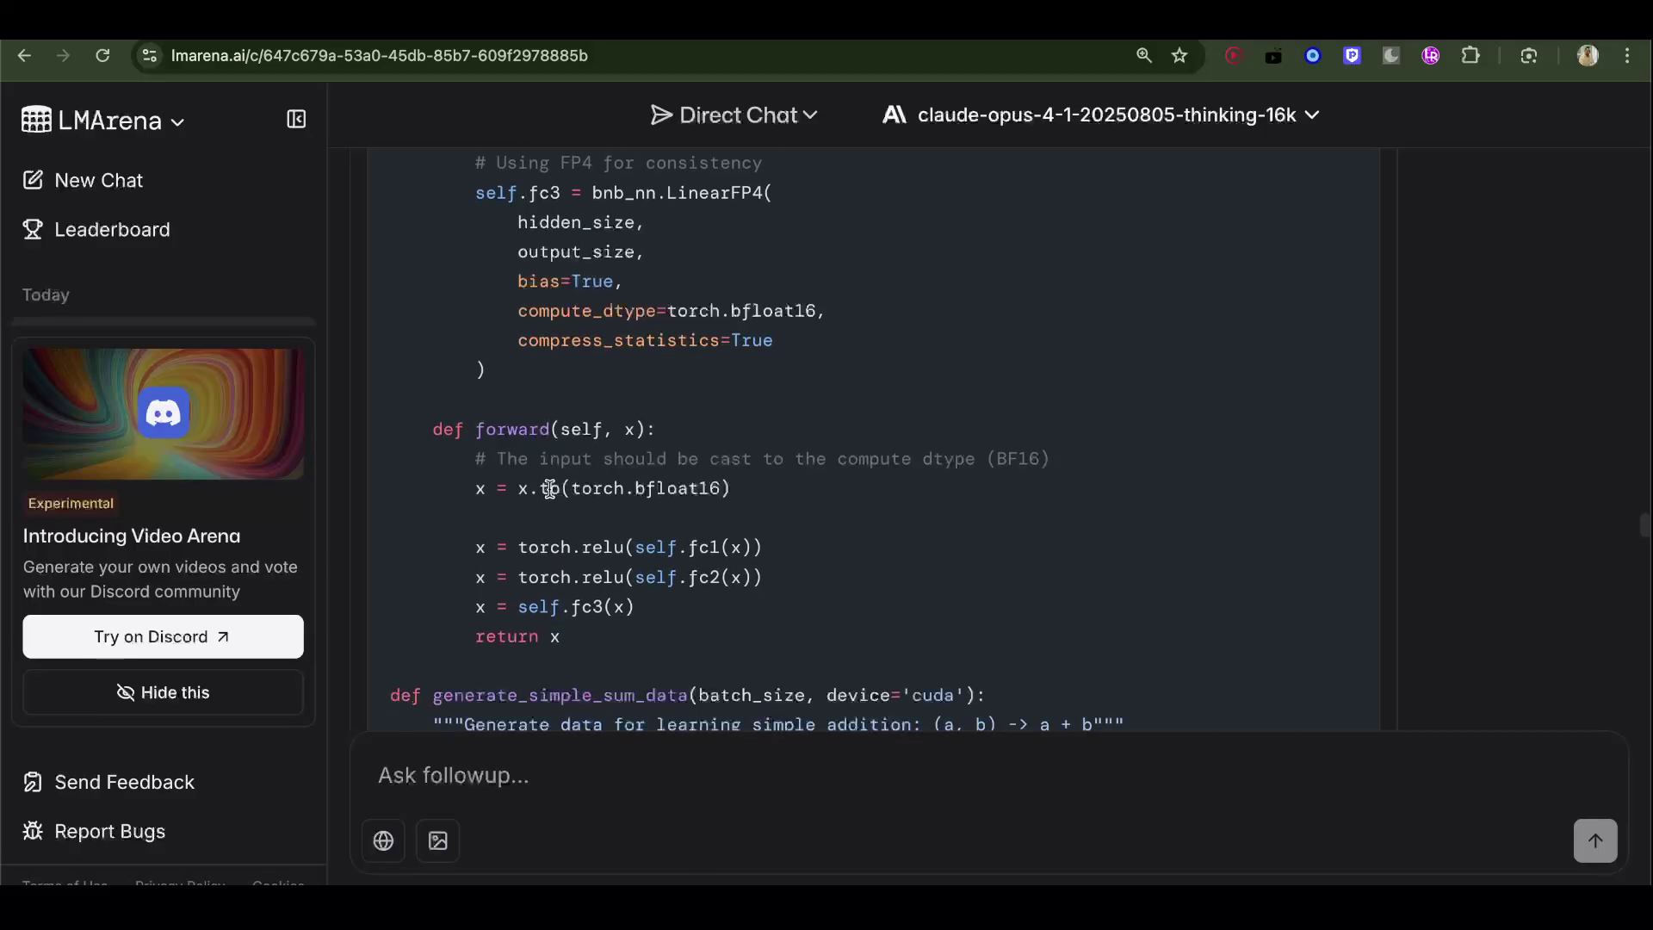
left_click_drag(518, 488, 422, 465)
scroll(696, 485, "down", 1)
left_click(603, 515)
scroll(608, 520, "down", 1)
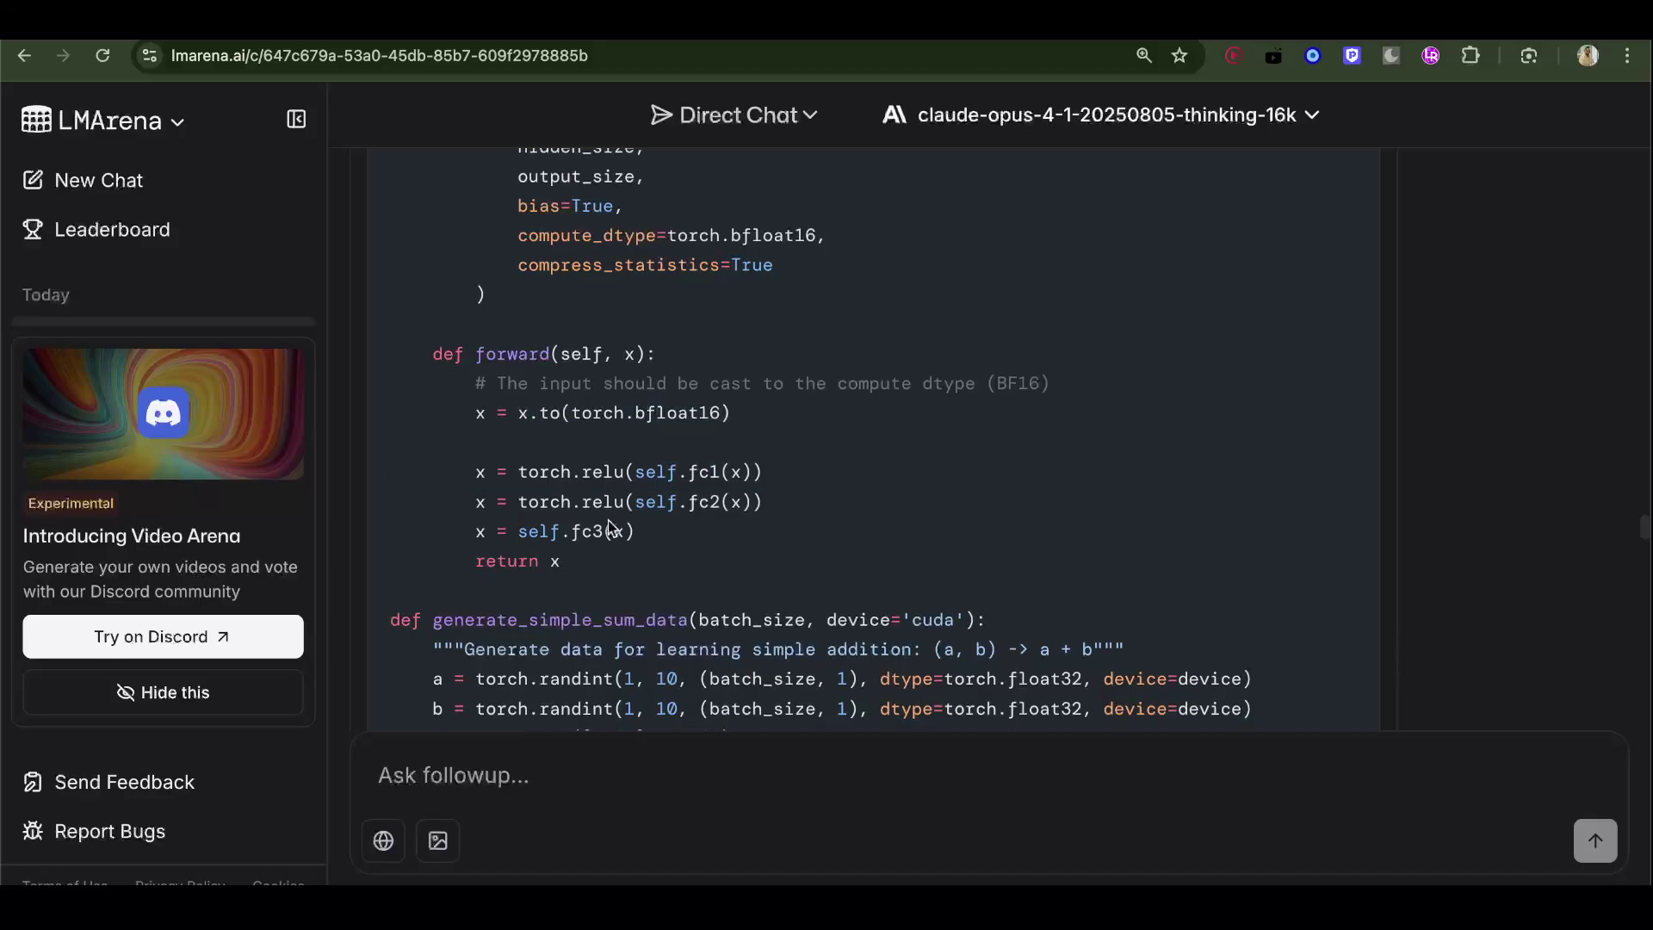
- Switch to the Kiro editor and examine the FP4 model's addition predictions, final accuracy and memory efficiency output in the terminal
key("super+Tab")
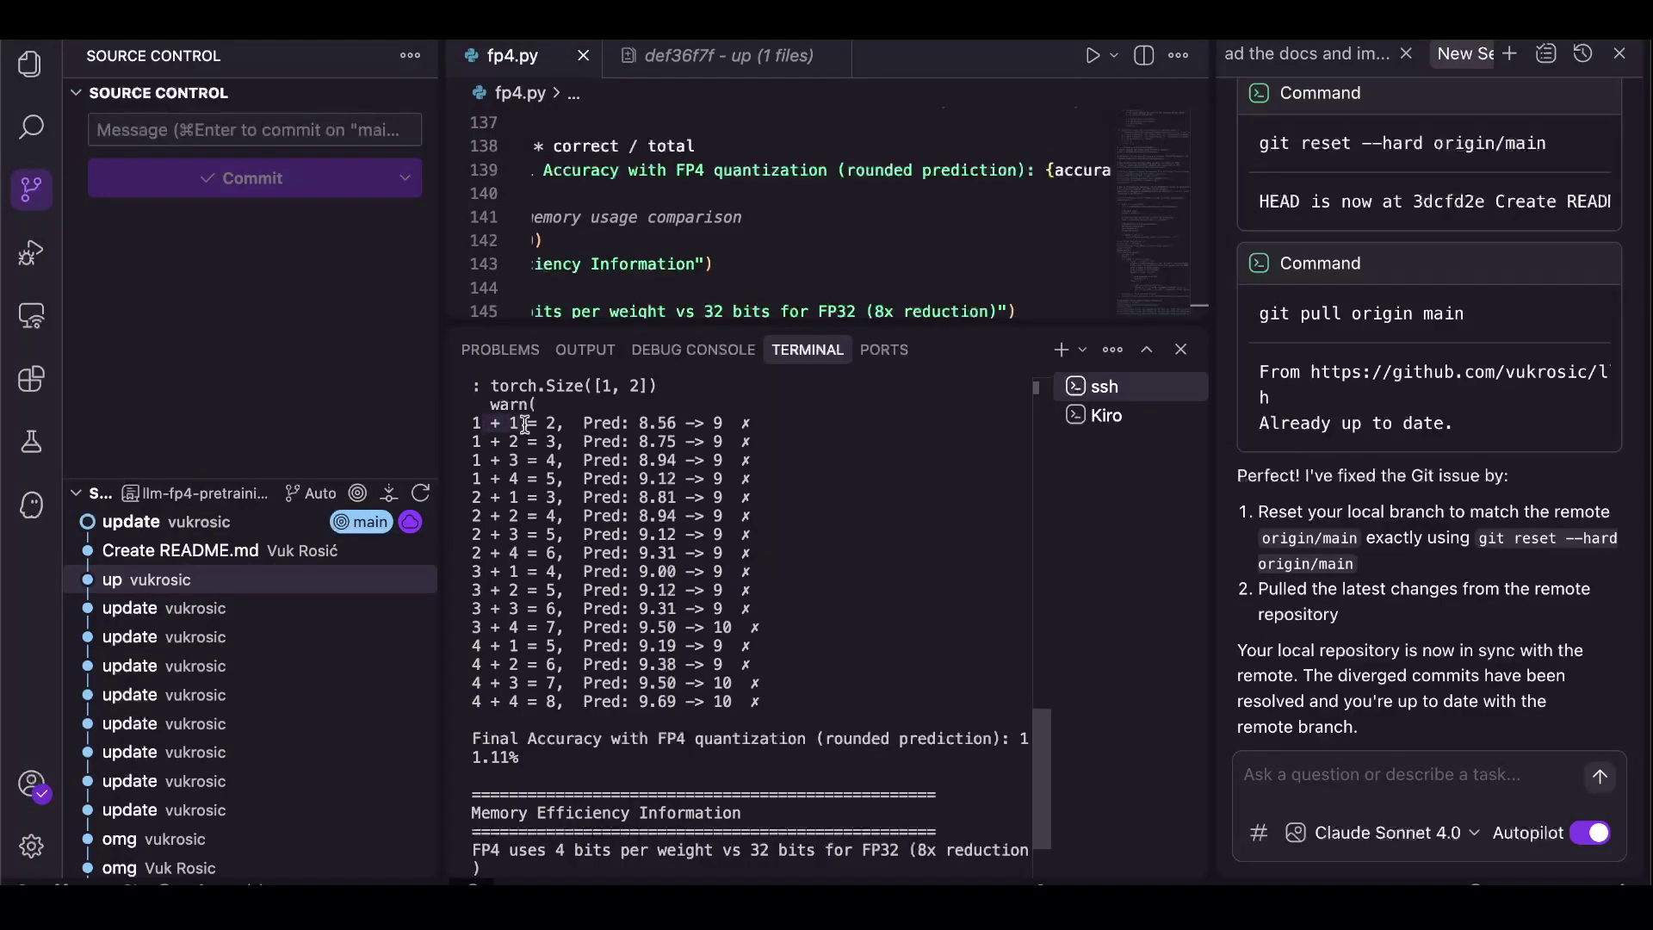
left_click_drag(525, 424, 670, 667)
left_click(639, 415)
scroll(670, 683, "up", 3)
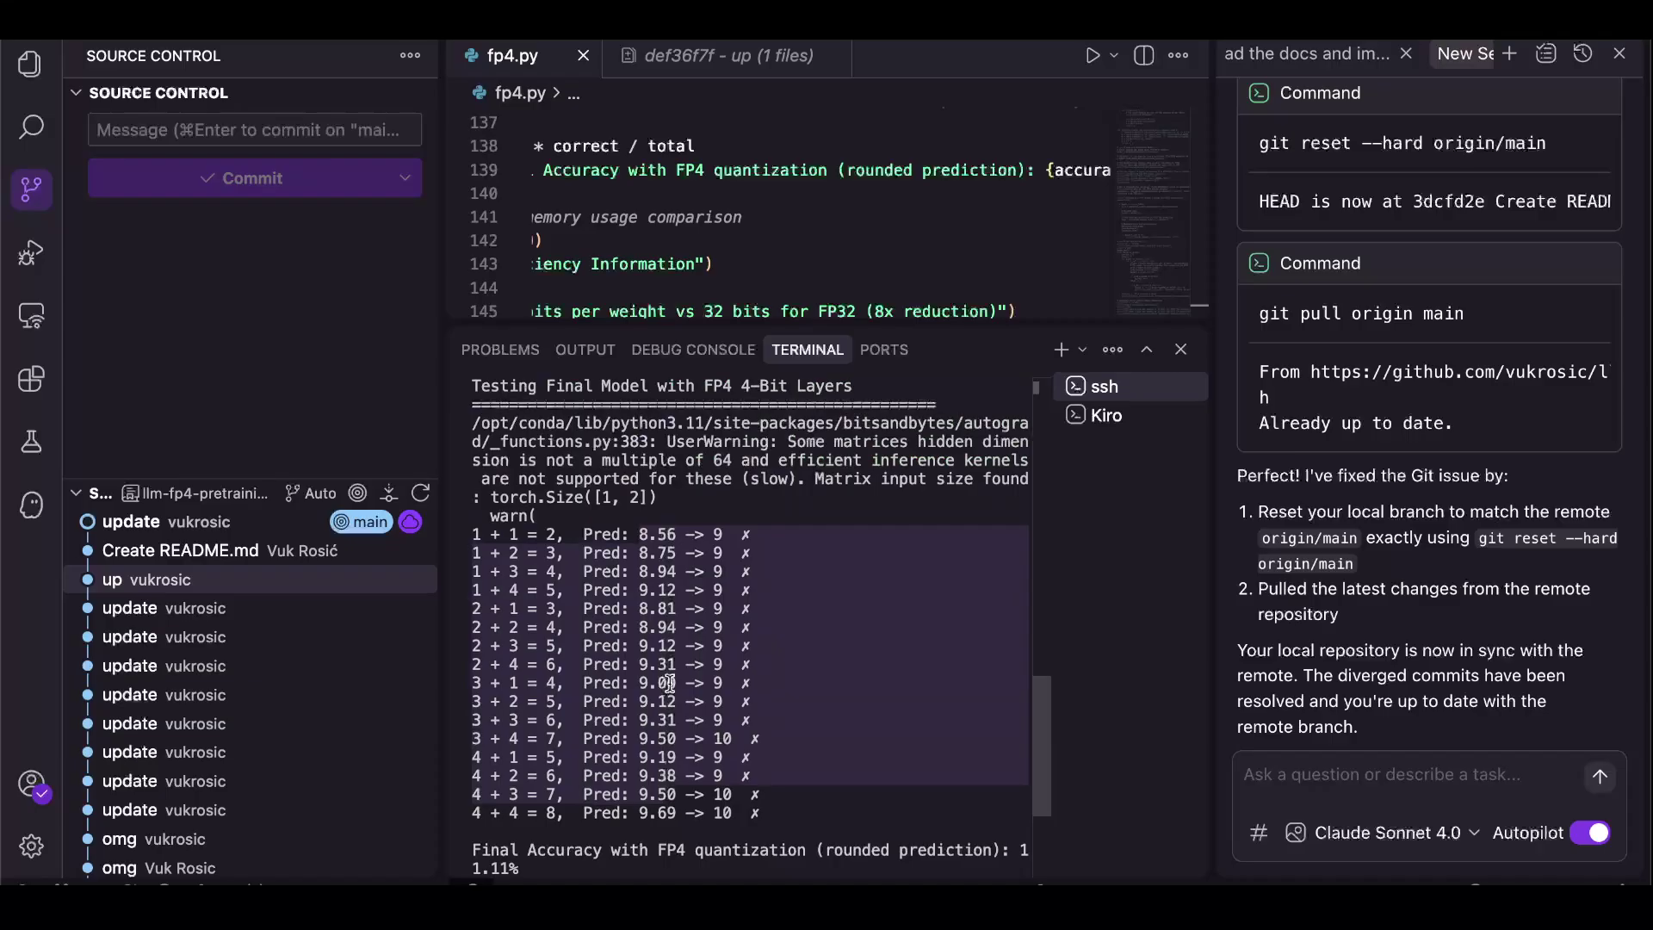
left_click(670, 683)
scroll(670, 683, "down", 4)
scroll(689, 593, "down", 1)
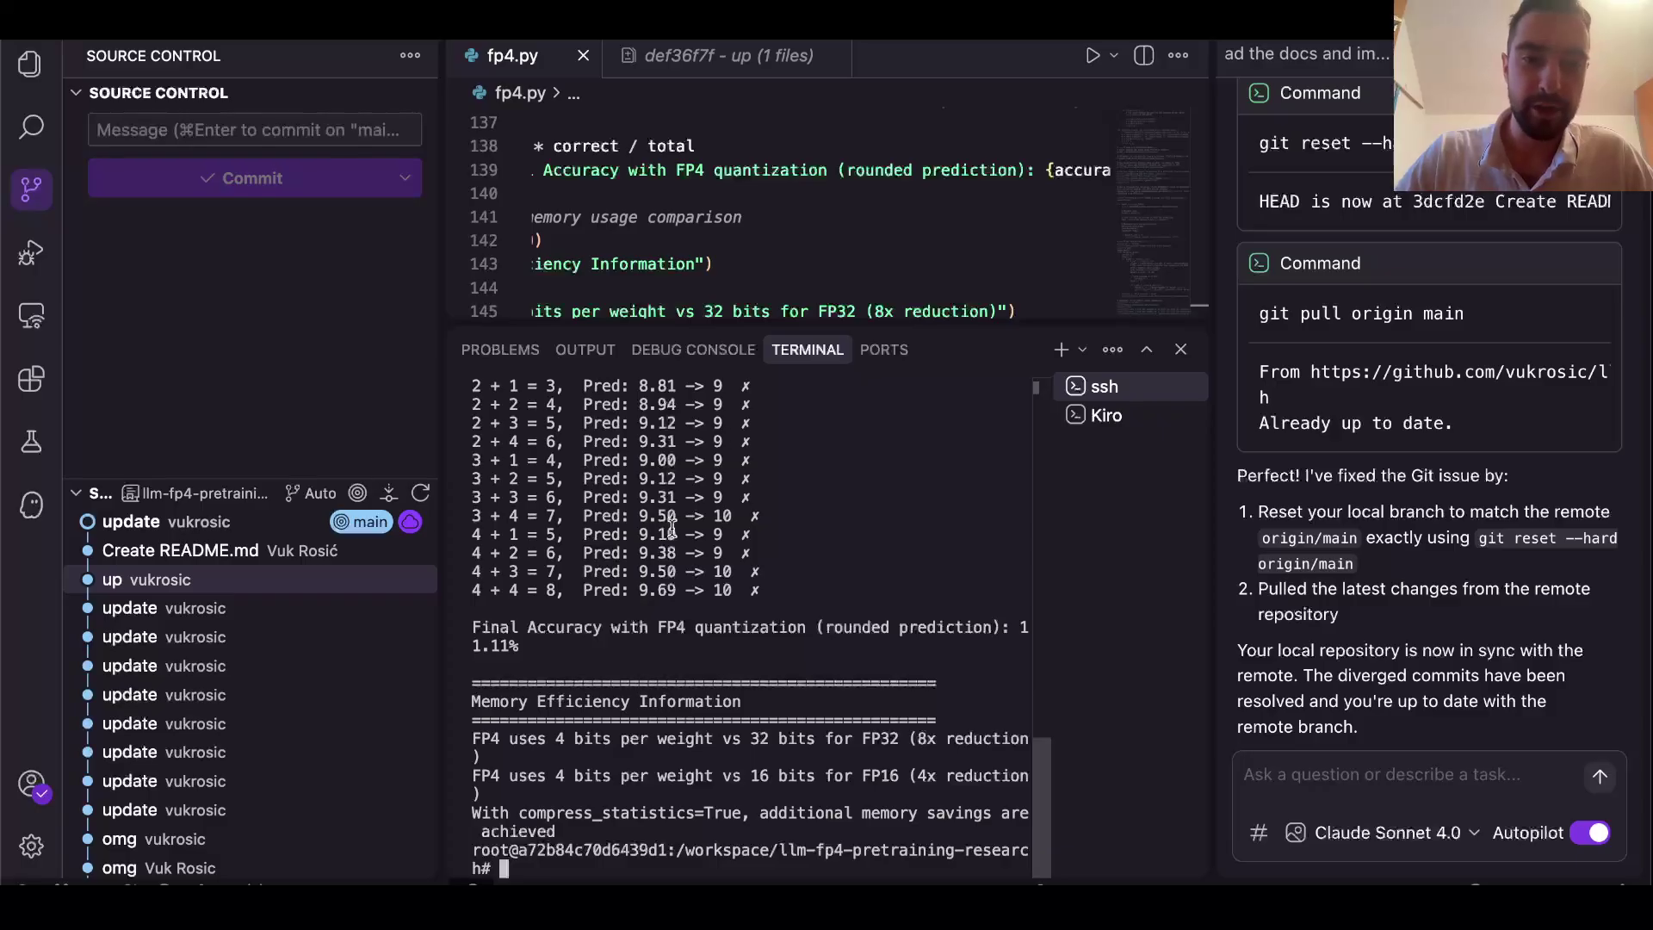
scroll(672, 527, "up", 2)
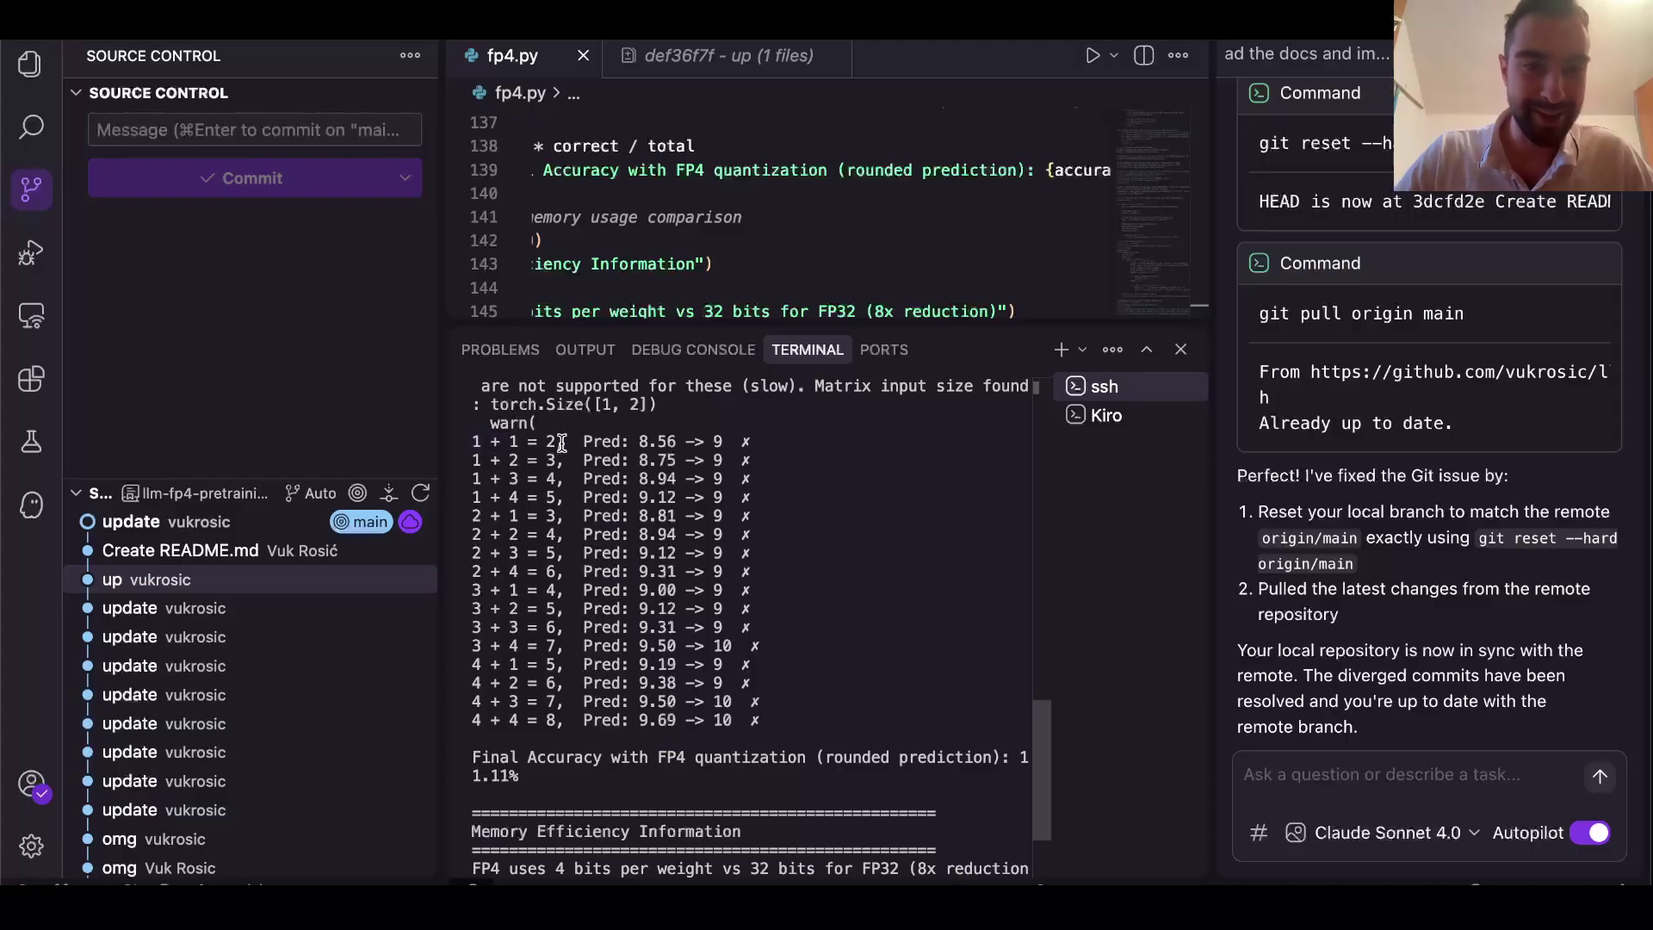
scroll(551, 493, "up", 2)
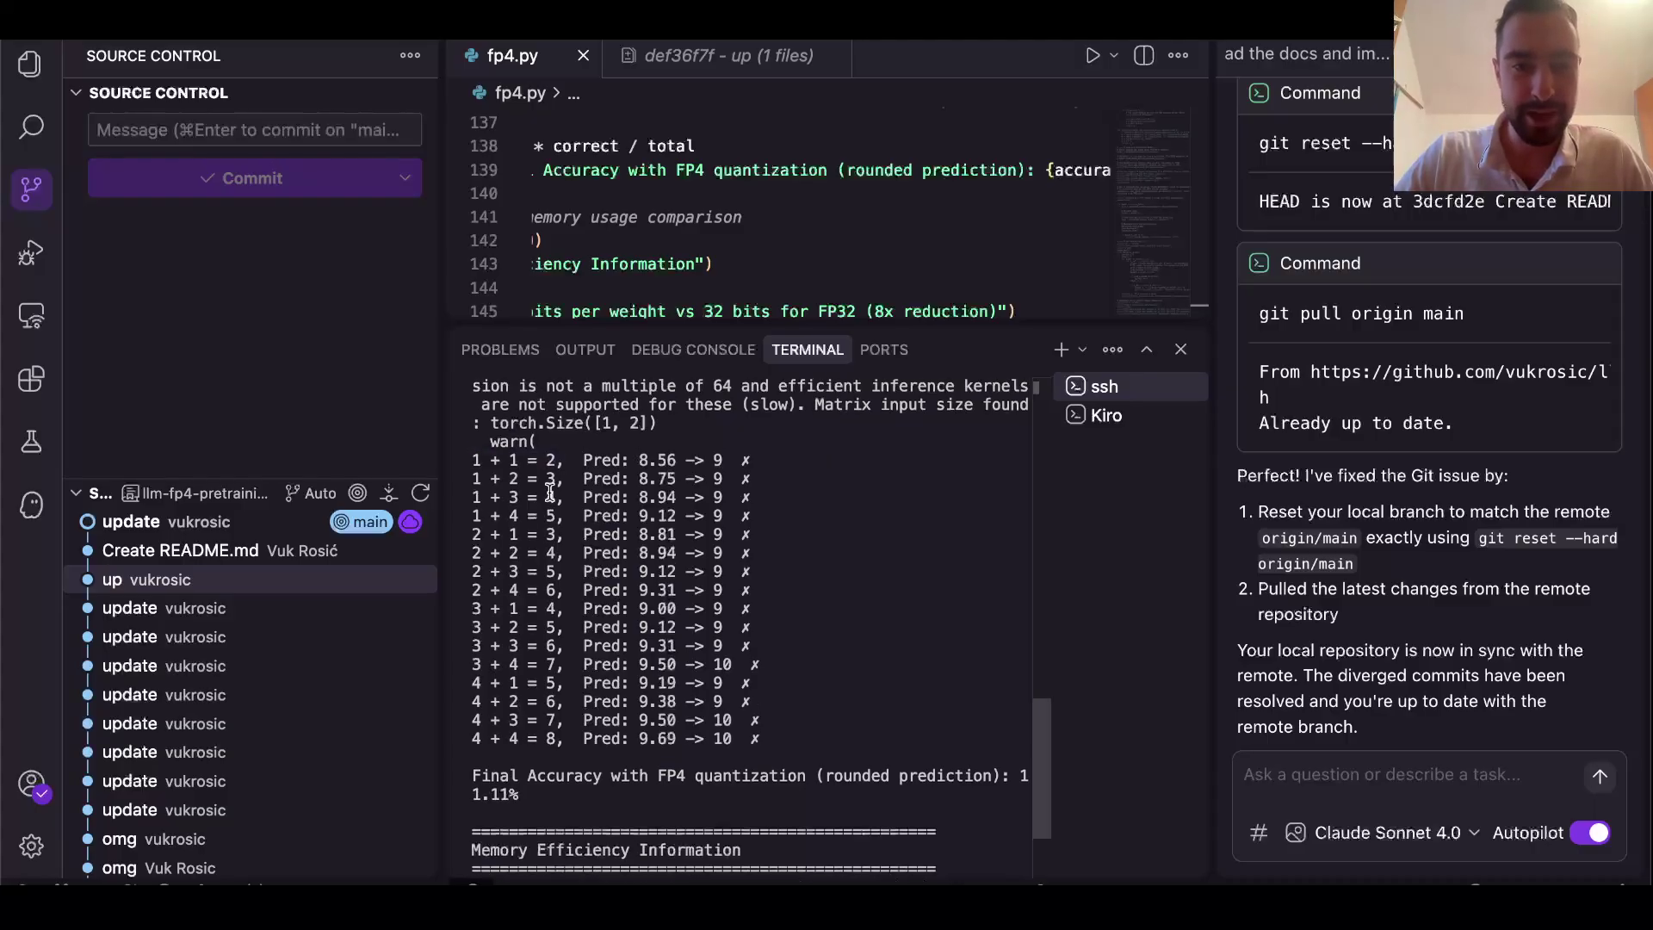
scroll(550, 492, "down", 4)
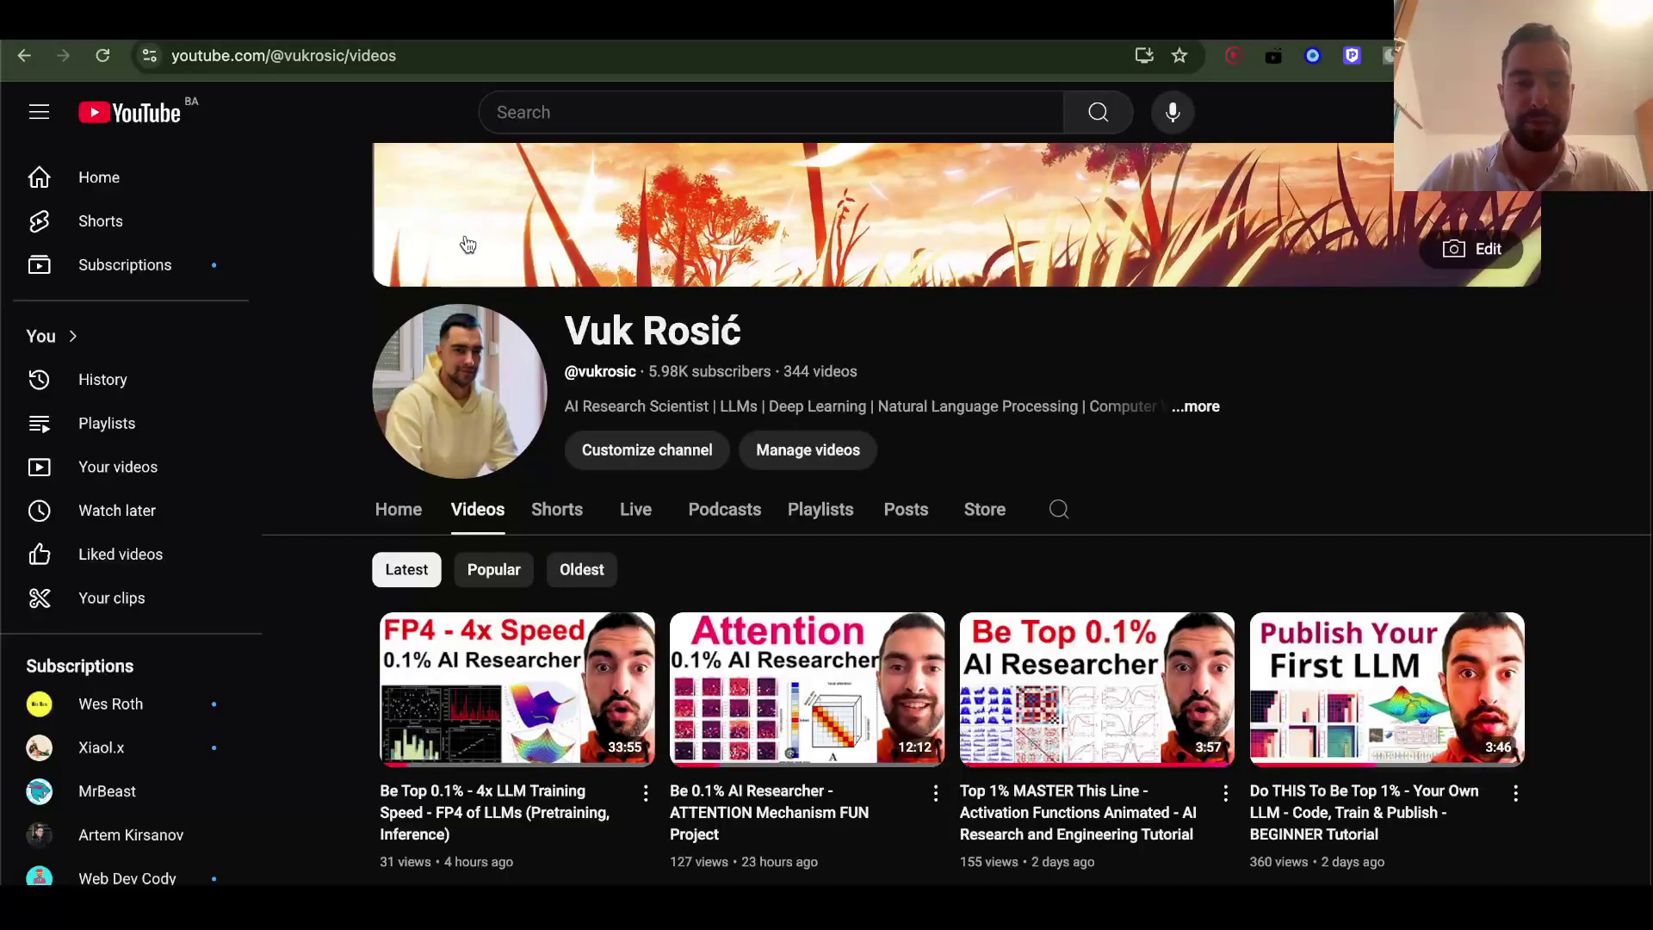
- Switch to the YouTube channel's Videos page and browse the latest uploads
scroll(468, 245, "down", 6)
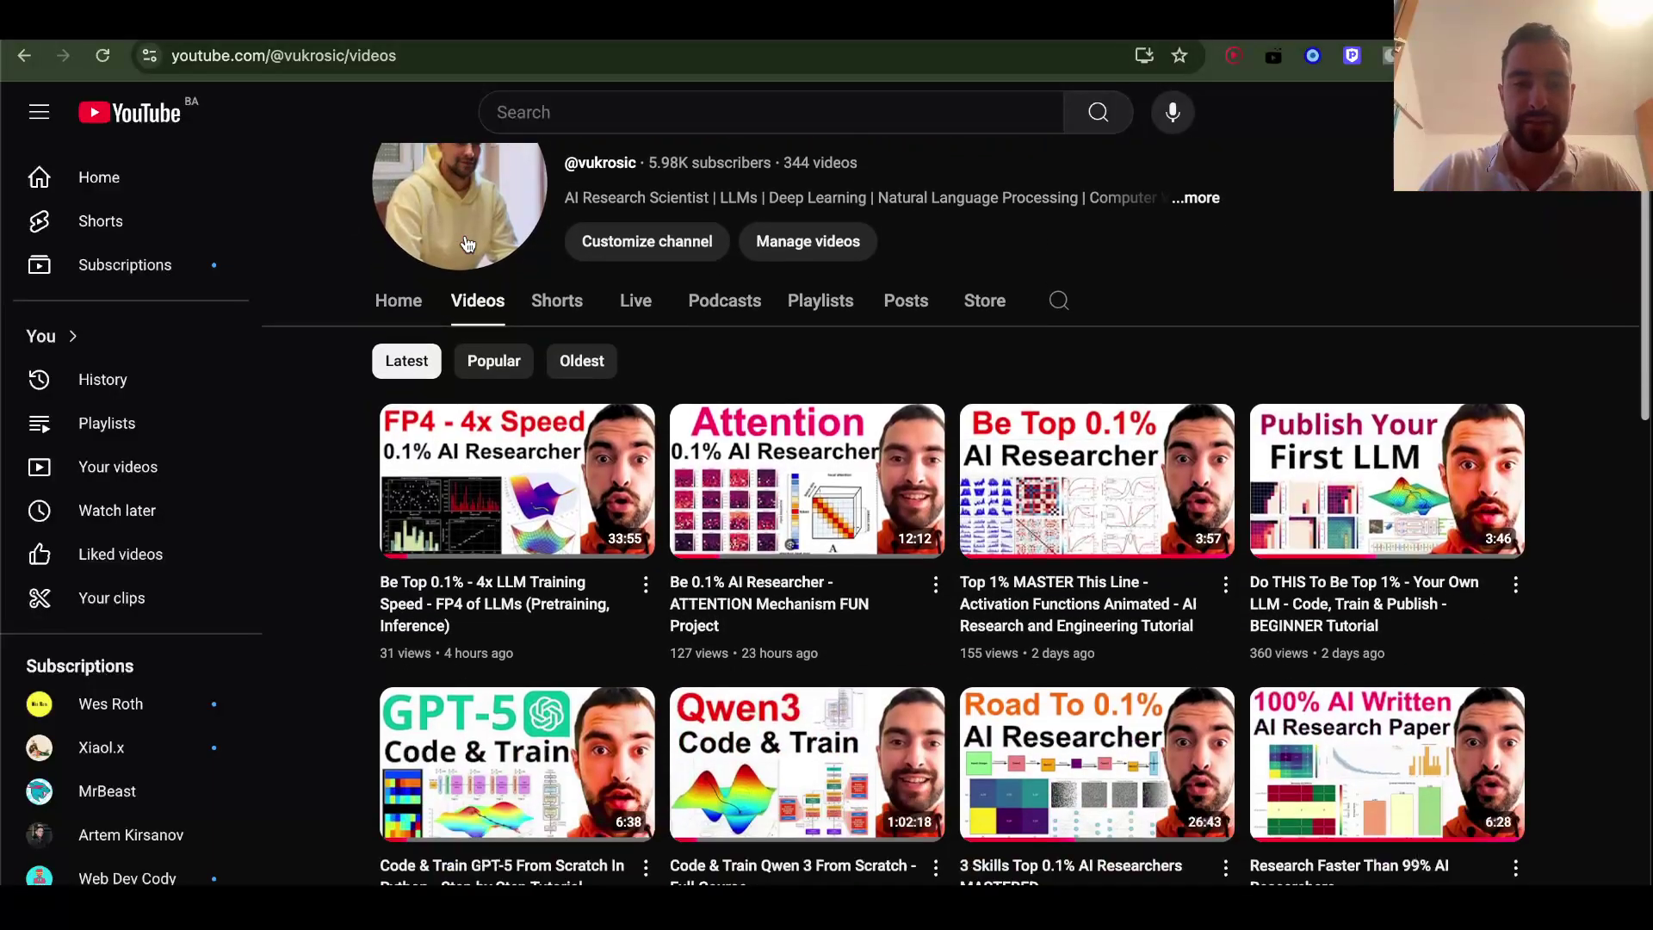
scroll(290, 451, "down", 3)
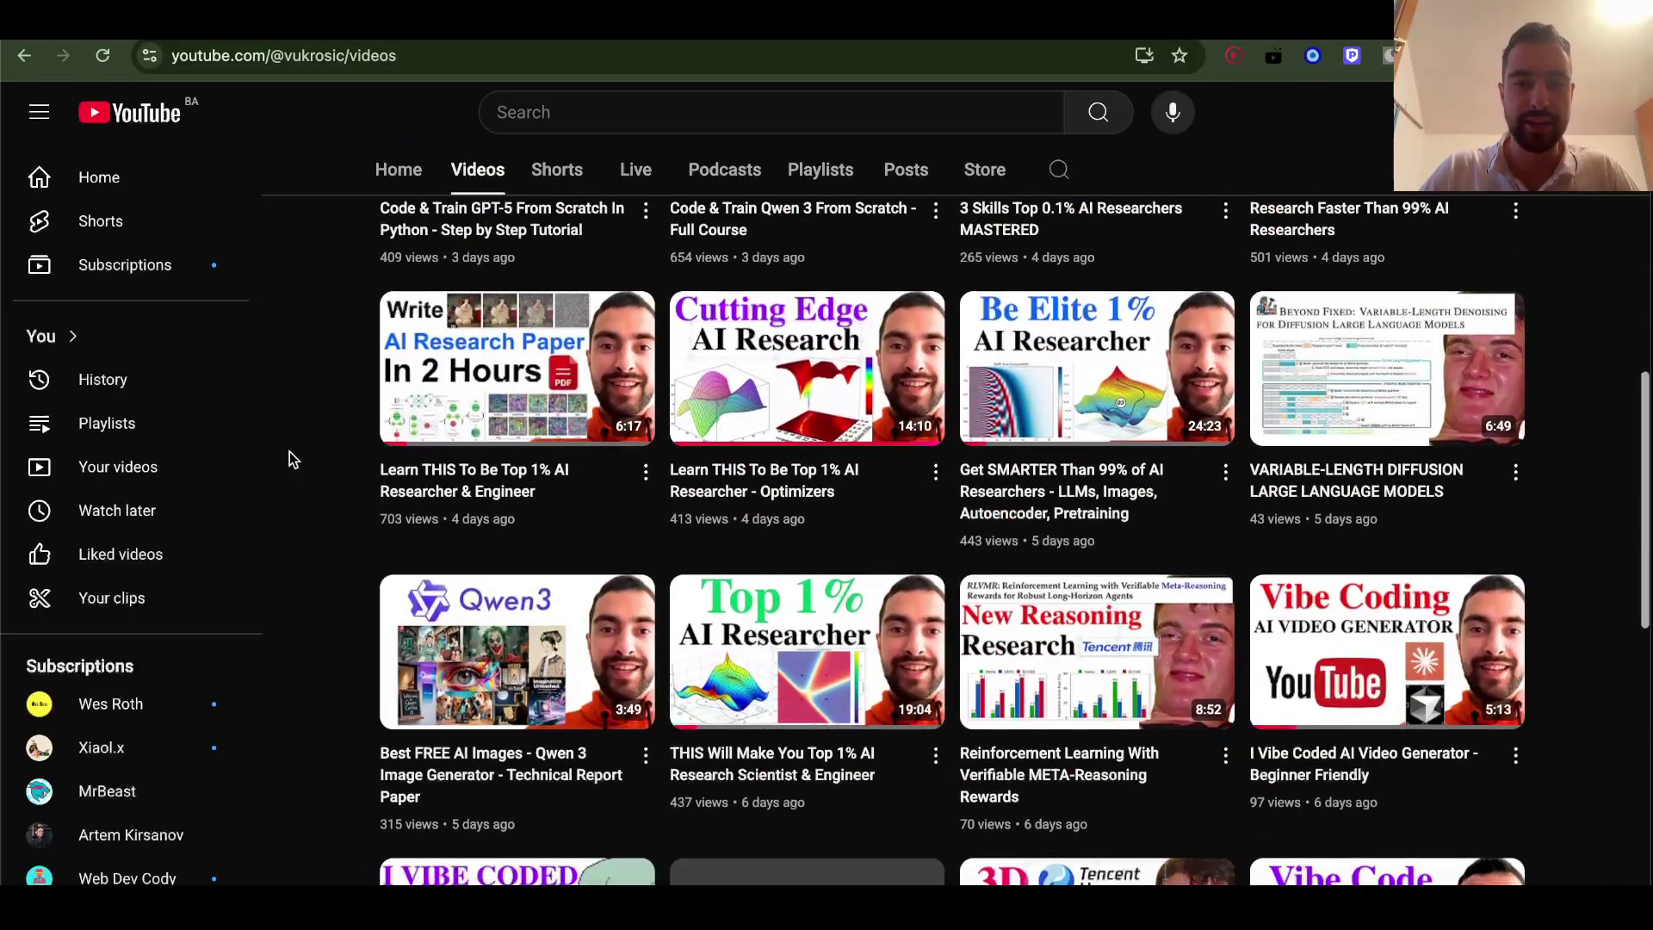